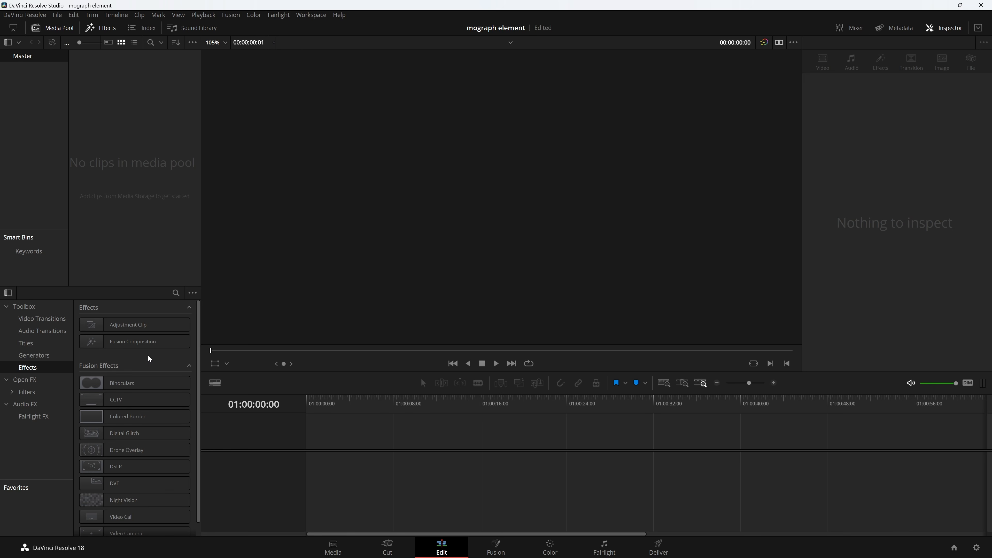
# Step: Add a Fusion Composition effect at the start of the empty timeline and fit the timeline zoom to it
pyautogui.moveTo(128, 347); pyautogui.dragTo(309, 471)
pyautogui.hotkey('shift', 'z')
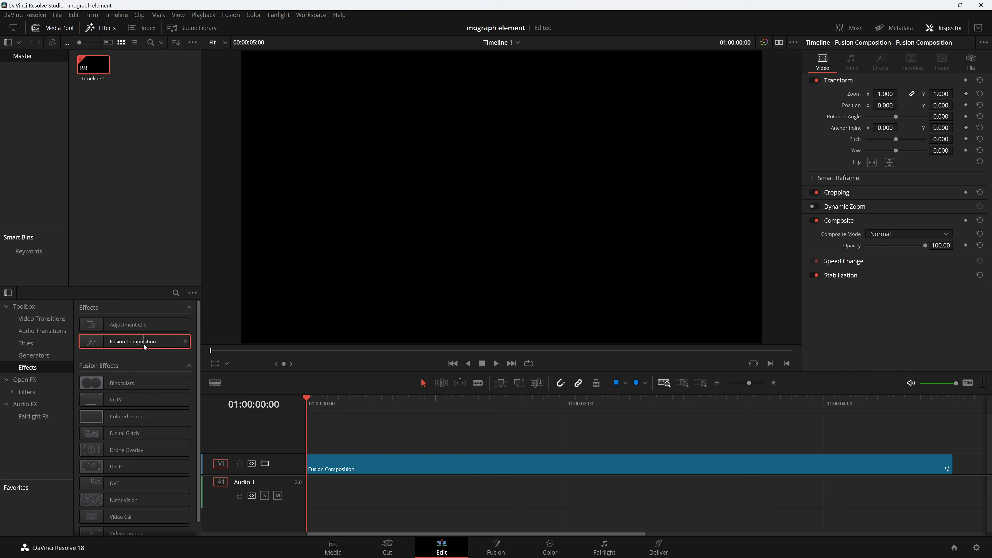
pyautogui.click(100, 30)
pyautogui.click(101, 31)
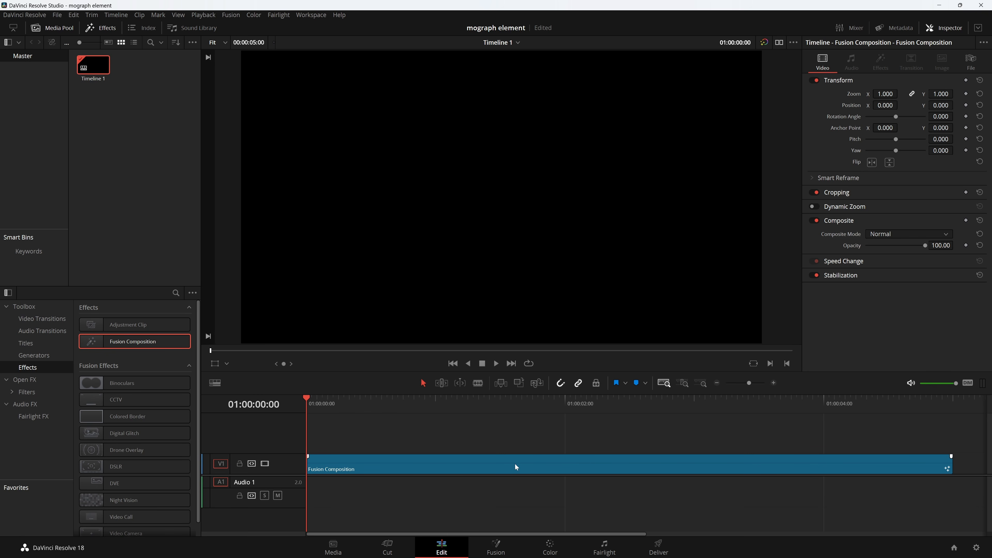
# Step: Check the timeline resolution and frame rate in the project settings without changing anything
pyautogui.click(976, 546)
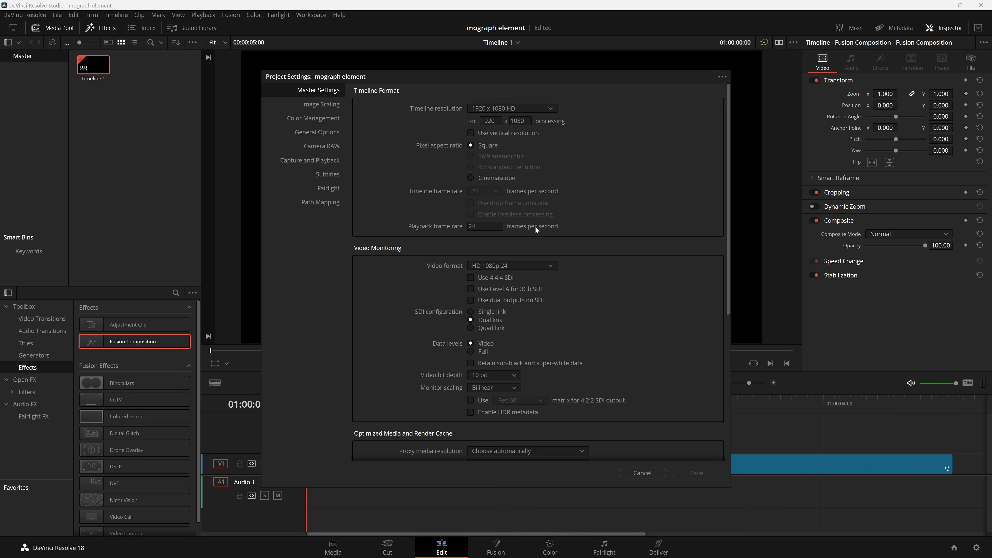
pyautogui.click(631, 473)
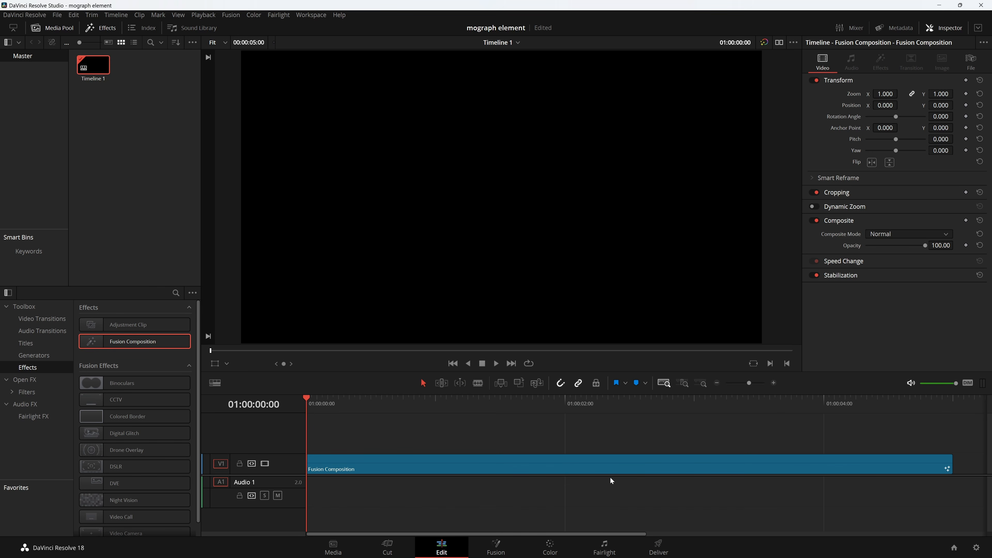
# Step: Open the Fusion Composition clip on the Fusion page and switch to a single viewer
pyautogui.click(534, 466)
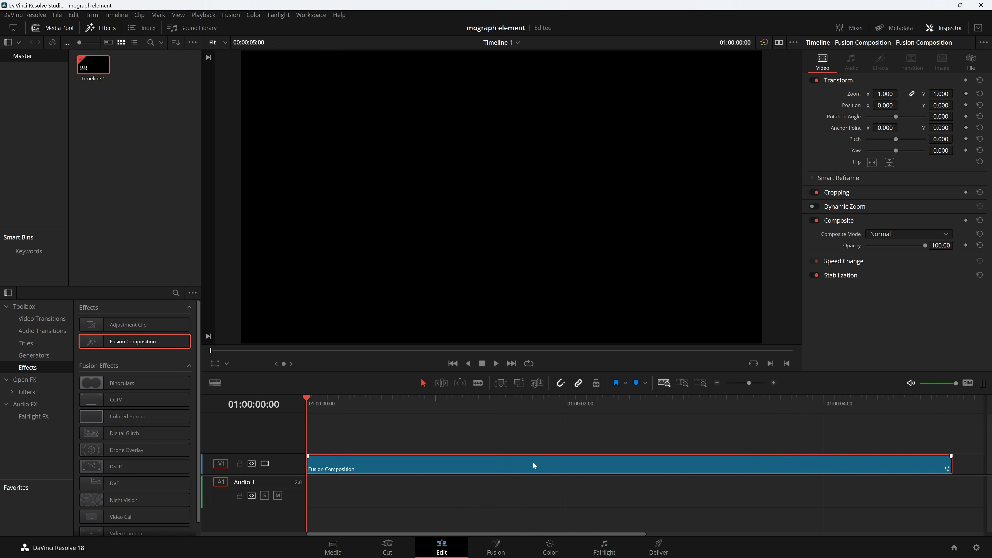
pyautogui.click(484, 549)
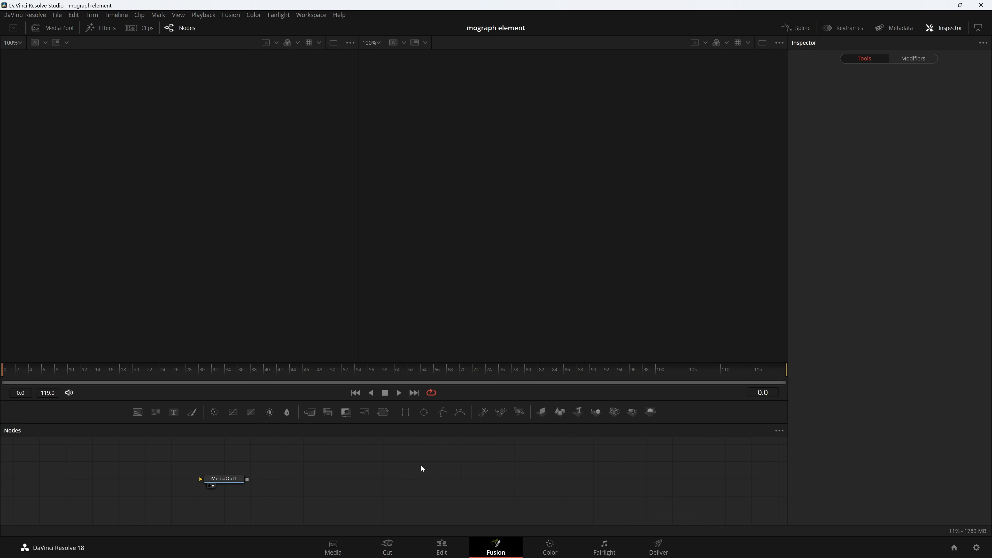
pyautogui.moveTo(285, 480); pyautogui.dragTo(498, 468)
pyautogui.moveTo(338, 481); pyautogui.dragTo(441, 490)
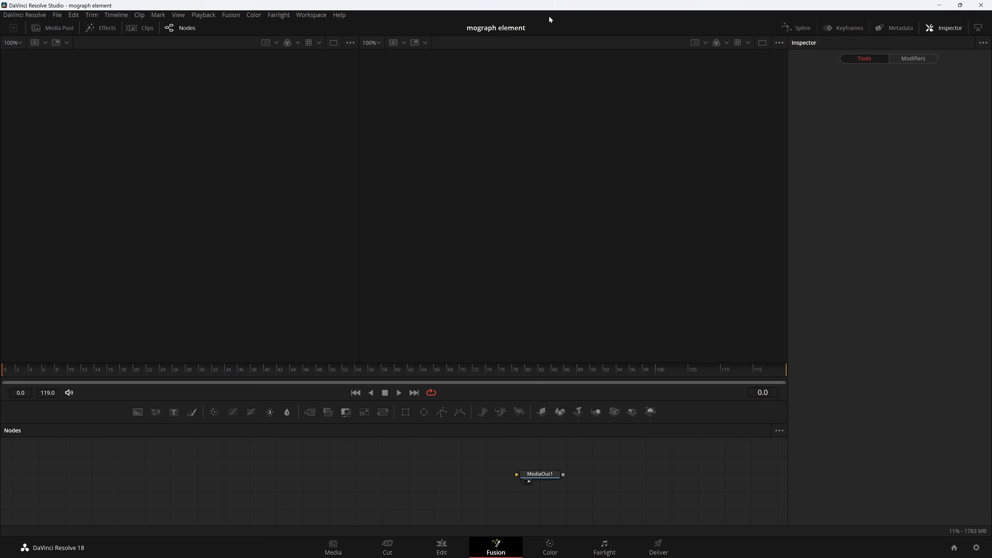
pyautogui.click(760, 43)
pyautogui.moveTo(483, 447); pyautogui.dragTo(521, 457)
pyautogui.moveTo(405, 479); pyautogui.dragTo(425, 474)
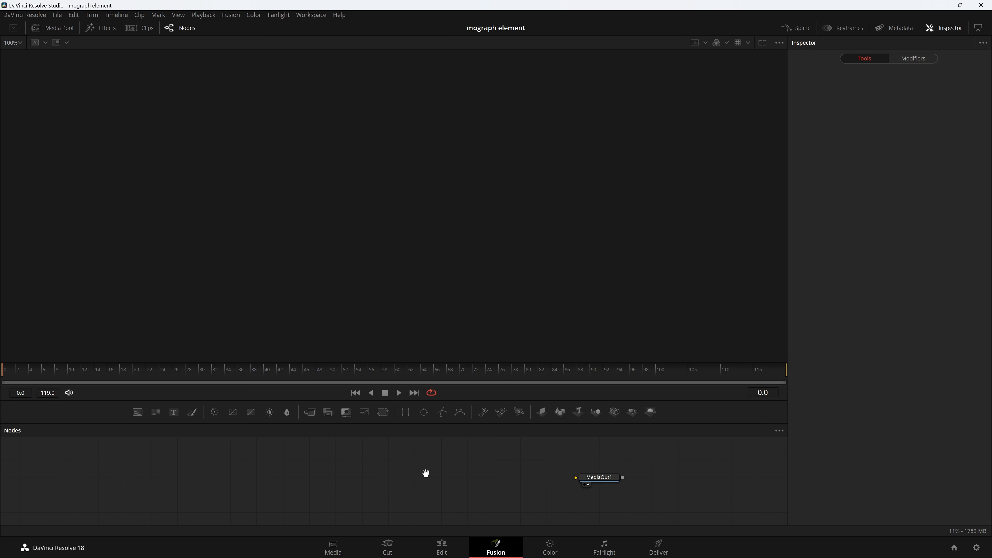
# Step: Add a Background node followed by a connected Merge node, lined up in a row with MediaOut1
pyautogui.click(136, 415)
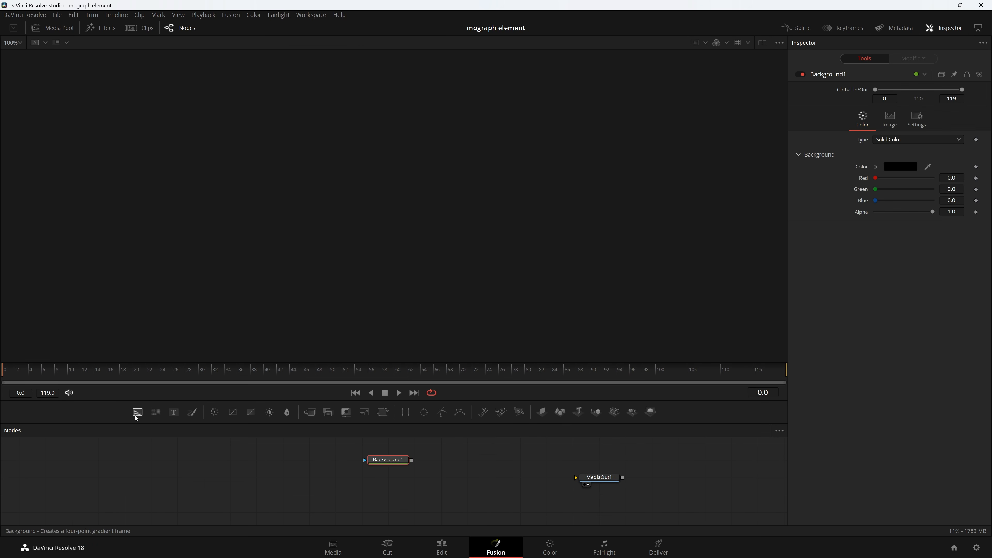
pyautogui.click(307, 414)
pyautogui.moveTo(486, 484); pyautogui.dragTo(439, 484)
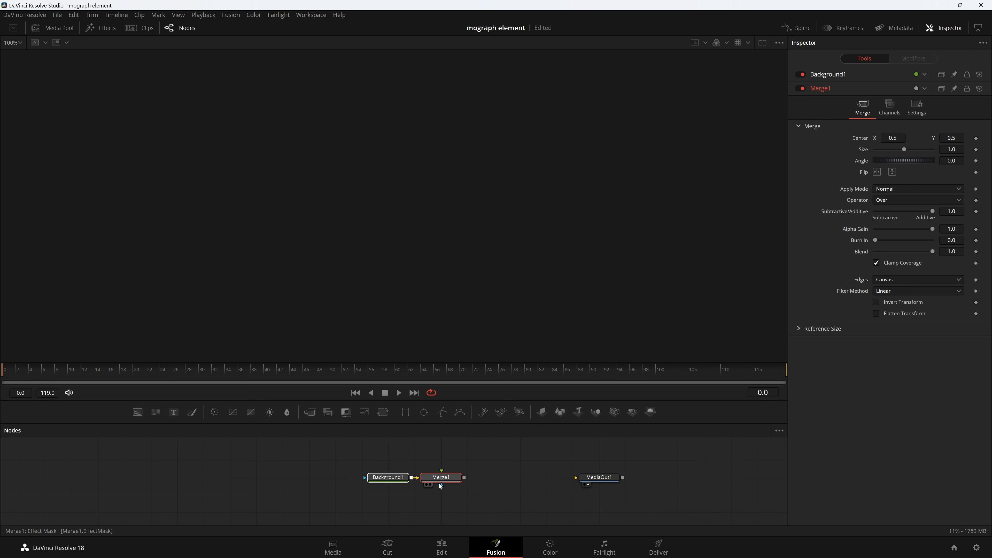
pyautogui.click(485, 487)
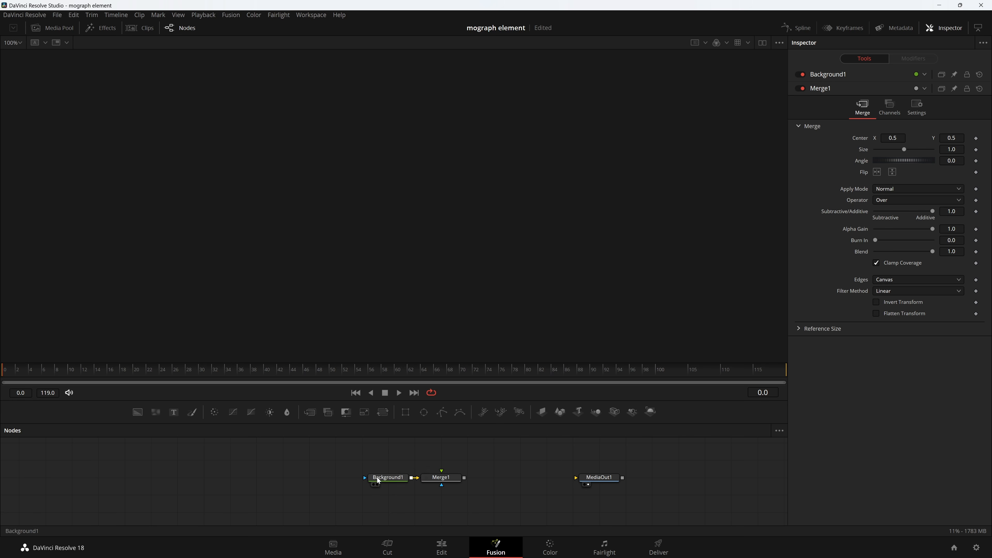
pyautogui.moveTo(398, 487); pyautogui.dragTo(357, 495)
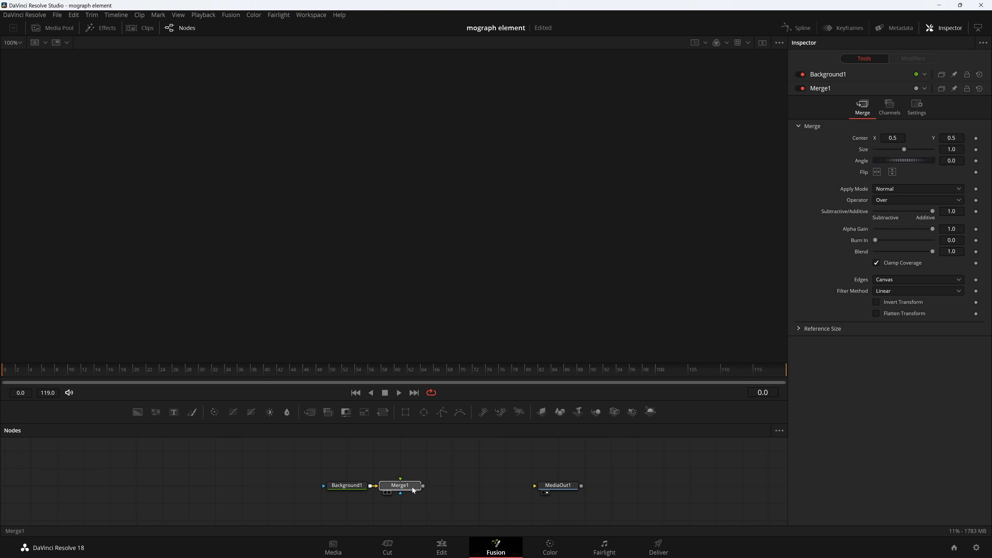
pyautogui.moveTo(422, 489)
pyautogui.mouseDown()
pyautogui.moveTo(437, 469)
pyautogui.moveTo(394, 489)
pyautogui.moveTo(408, 487)
pyautogui.mouseUp()
# Step: Check the Arrange Tools snapping options for the node graph
pyautogui.rightClick(392, 460)
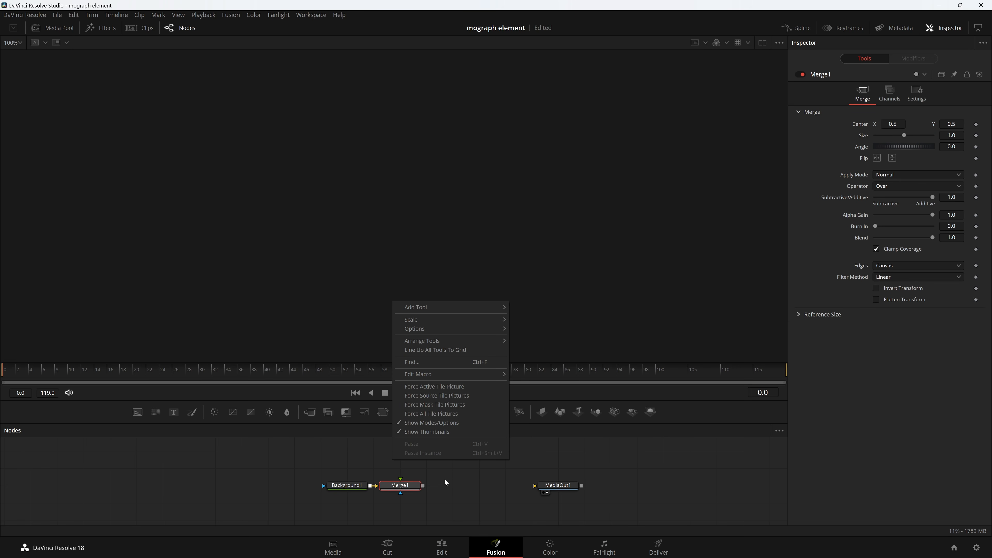
pyautogui.rightClick(443, 489)
pyautogui.rightClick(402, 450)
pyautogui.rightClick(238, 471)
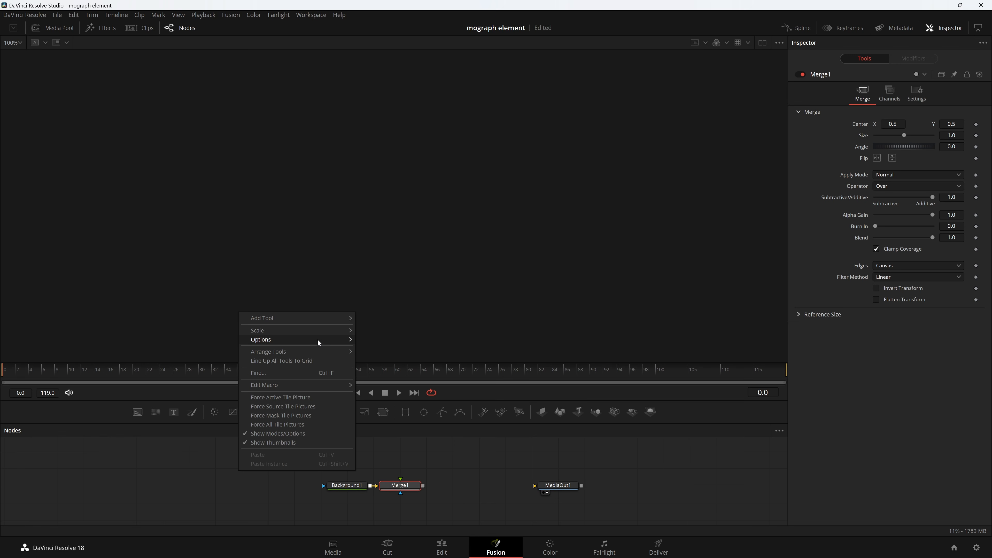
pyautogui.moveTo(312, 355)
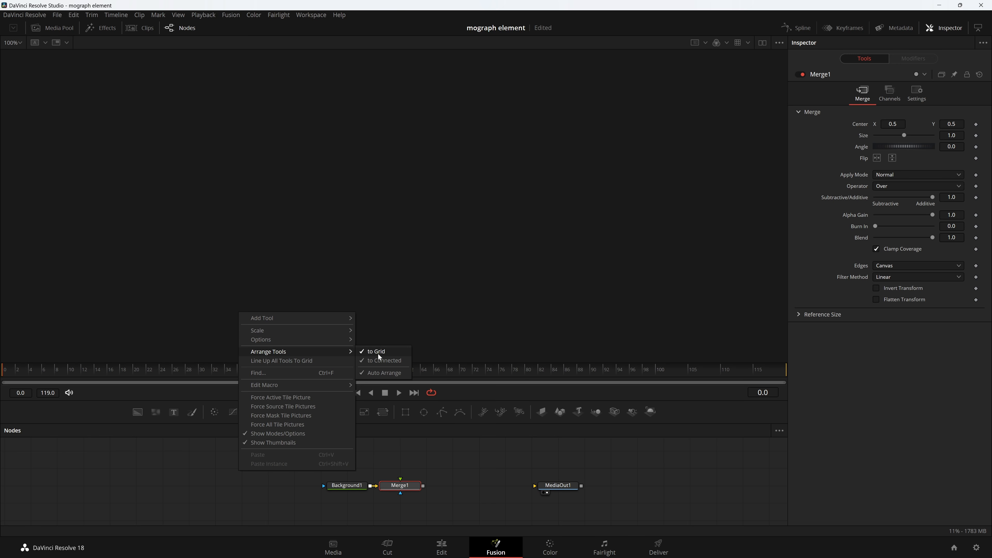
pyautogui.click(453, 456)
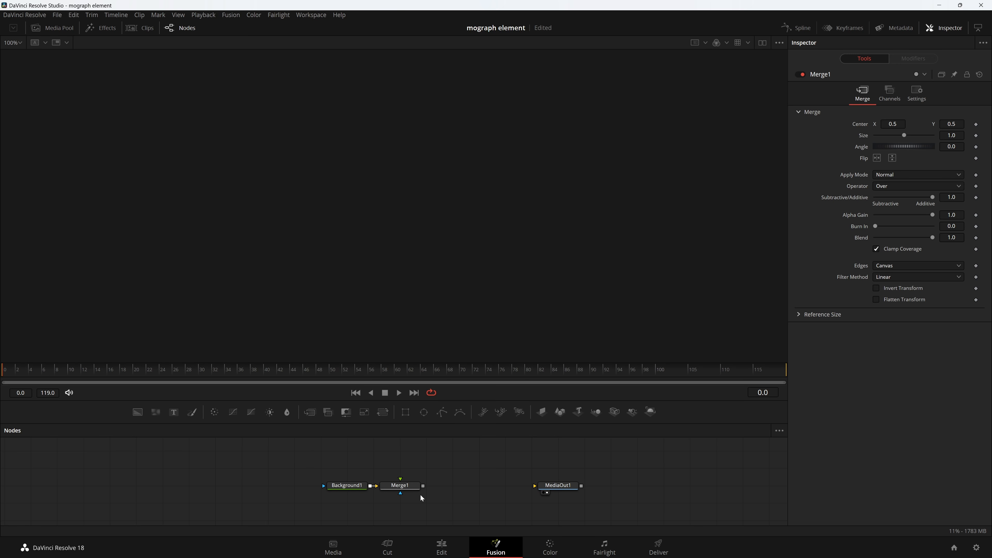
# Step: Connect the output of Merge1 to MediaOut1
pyautogui.moveTo(404, 488); pyautogui.dragTo(558, 482)
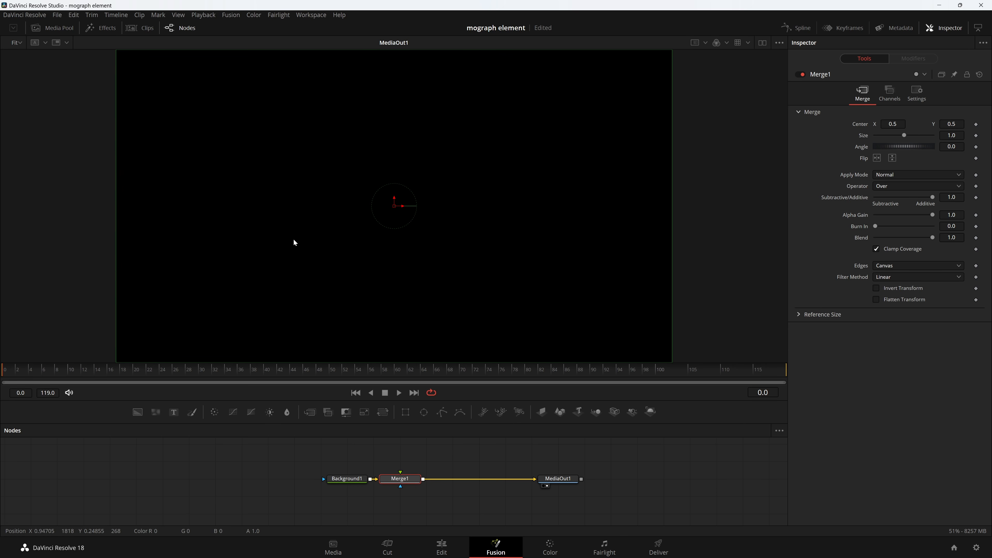
pyautogui.click(763, 44)
pyautogui.click(763, 43)
pyautogui.click(763, 43)
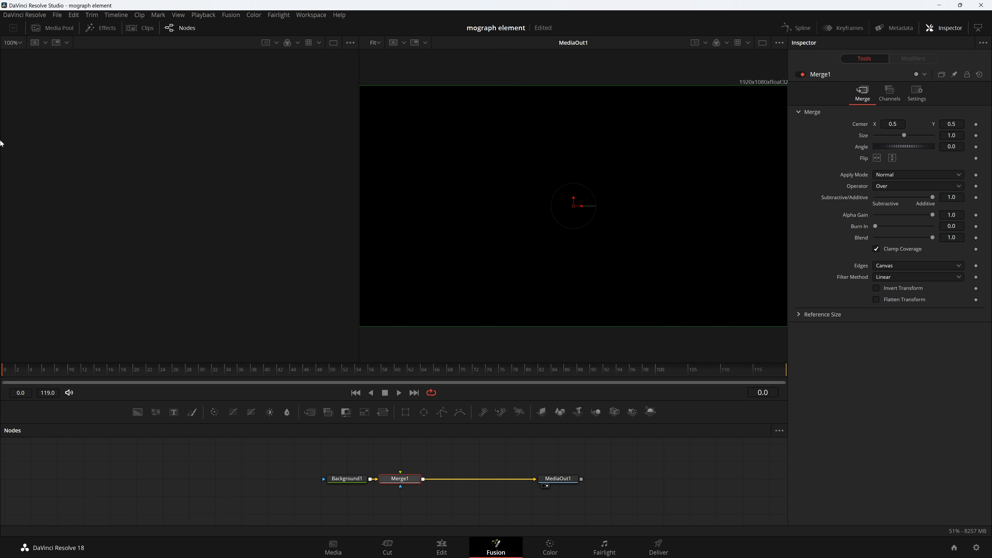
pyautogui.click(762, 43)
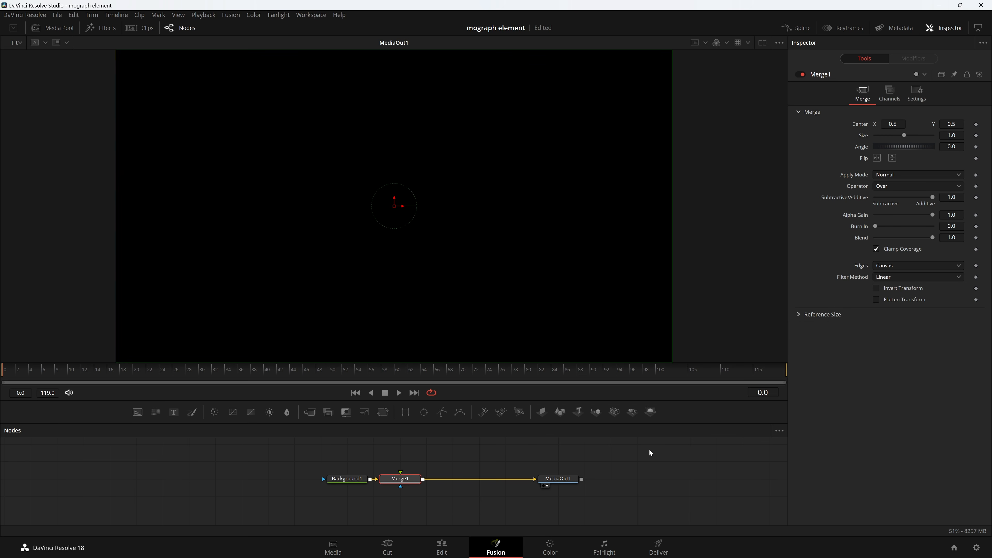
# Step: Add two Background nodes joined by a new Merge above the main chain, placing Background2 directly above Merge2
pyautogui.scroll(3, 570, 481)
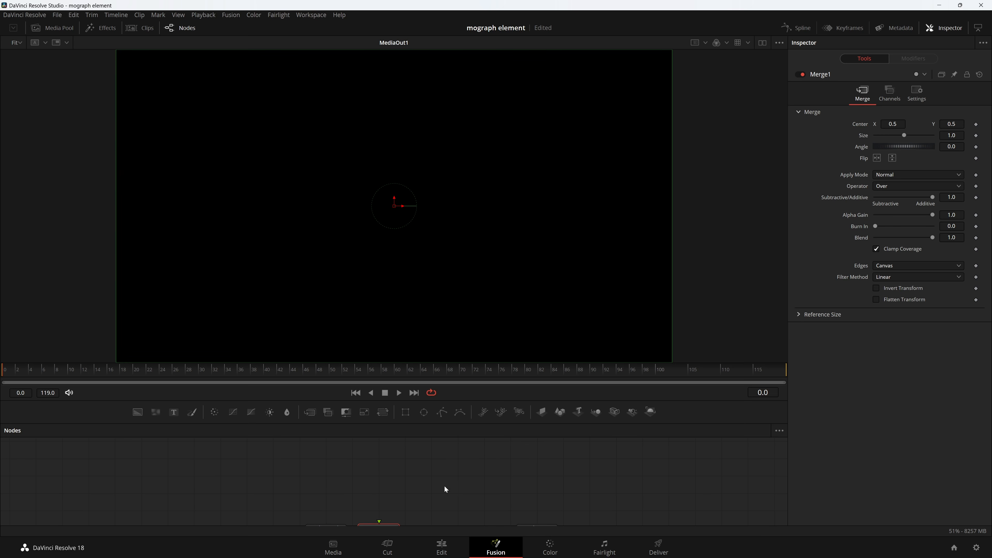
pyautogui.moveTo(138, 412); pyautogui.dragTo(273, 476)
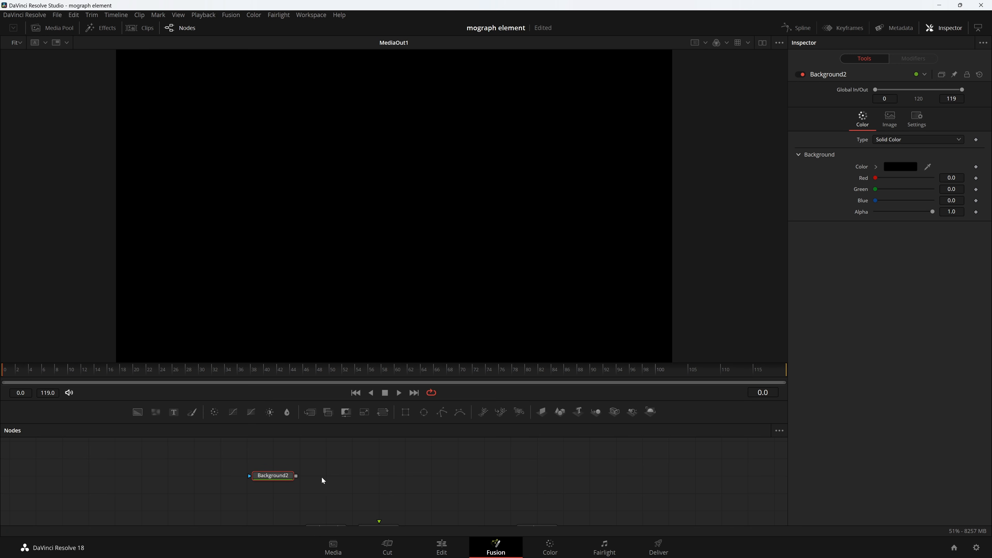
pyautogui.moveTo(322, 477); pyautogui.dragTo(338, 481)
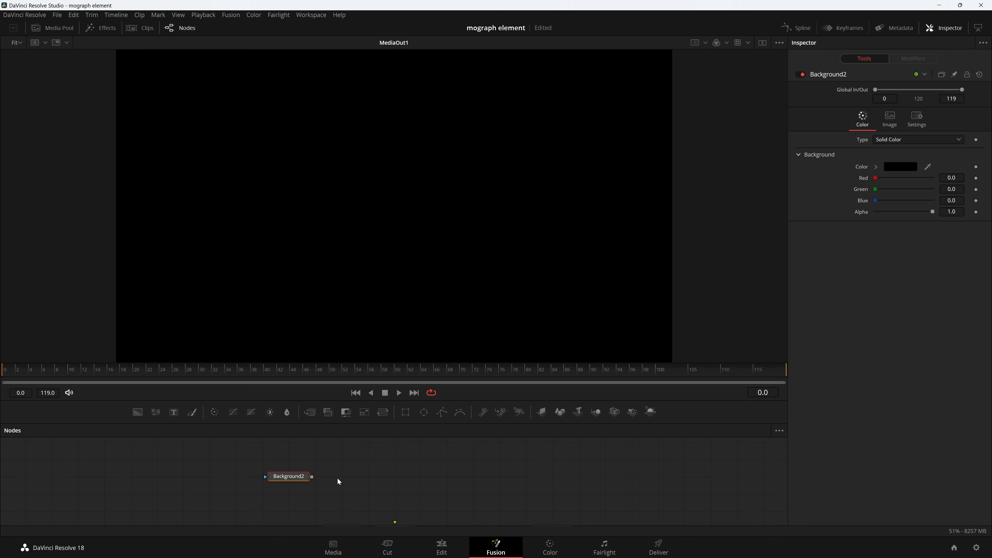
pyautogui.click(138, 413)
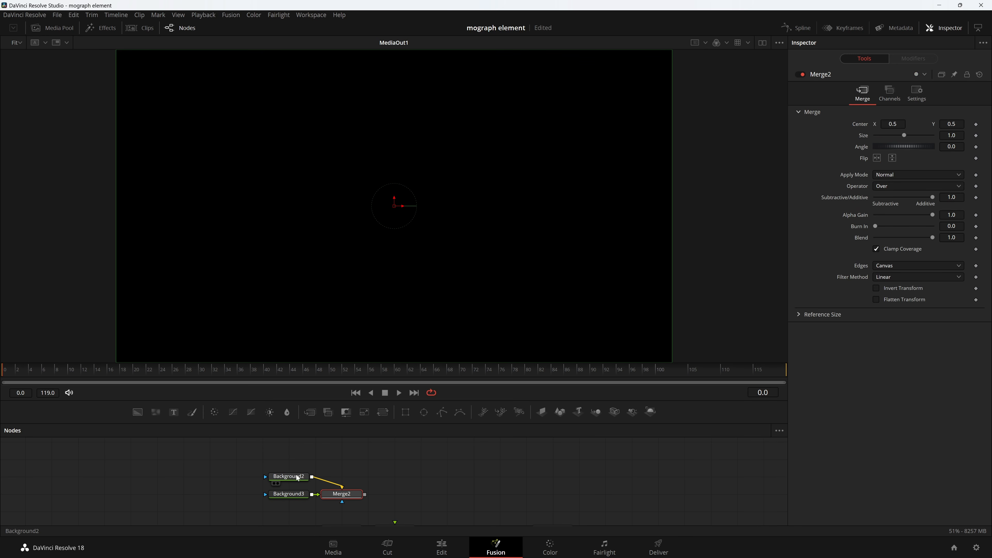
pyautogui.moveTo(289, 476); pyautogui.dragTo(342, 459)
pyautogui.scroll(3, 406, 472)
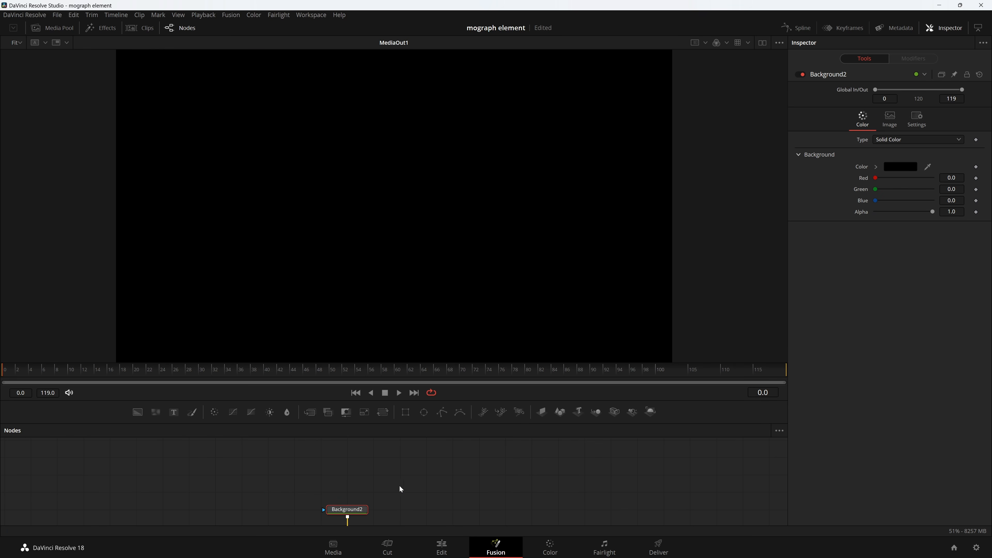
pyautogui.scroll(-2, 394, 463)
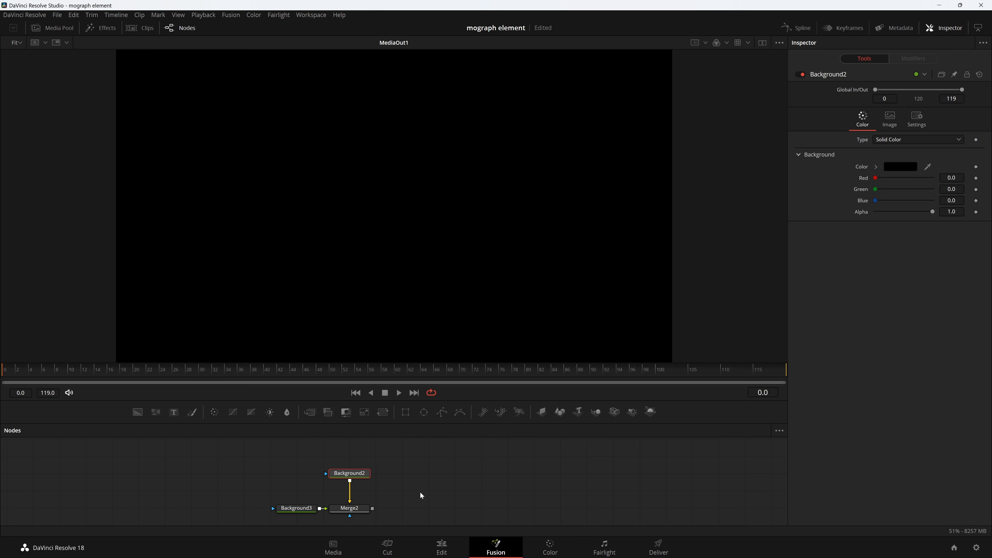
# Step: Set the Background2 color to the blue #004cff
pyautogui.moveTo(875, 190); pyautogui.dragTo(941, 204)
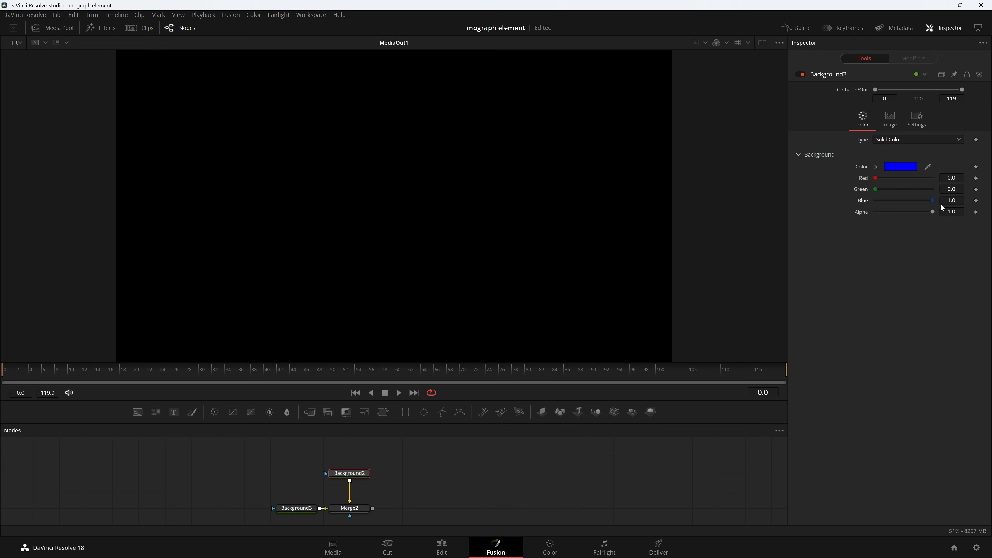
pyautogui.click(907, 170)
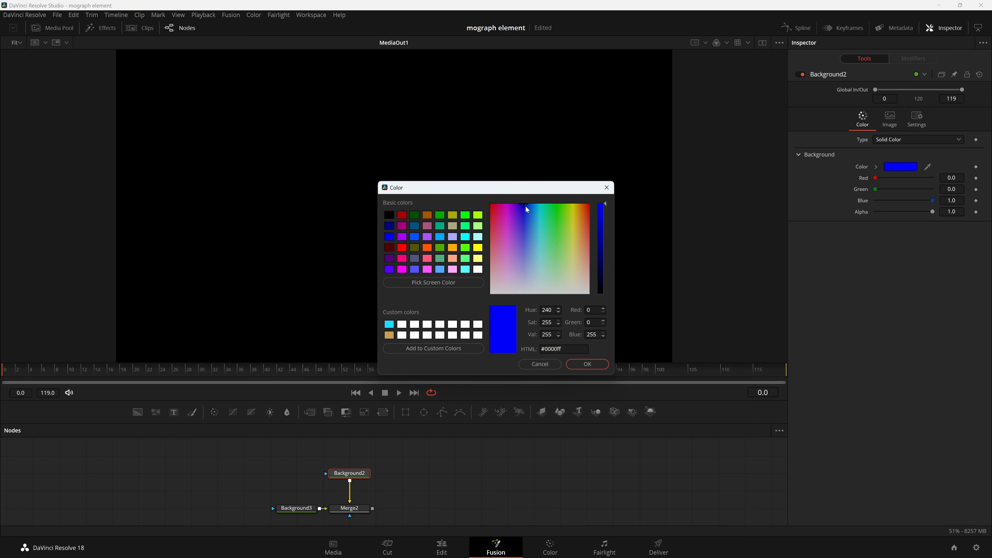
pyautogui.moveTo(526, 209); pyautogui.dragTo(527, 198)
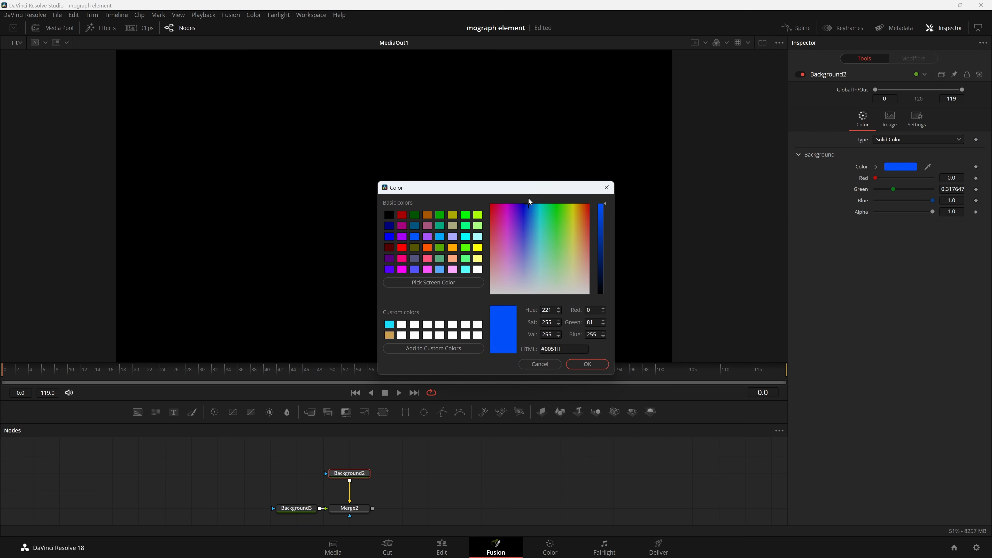
pyautogui.click(599, 364)
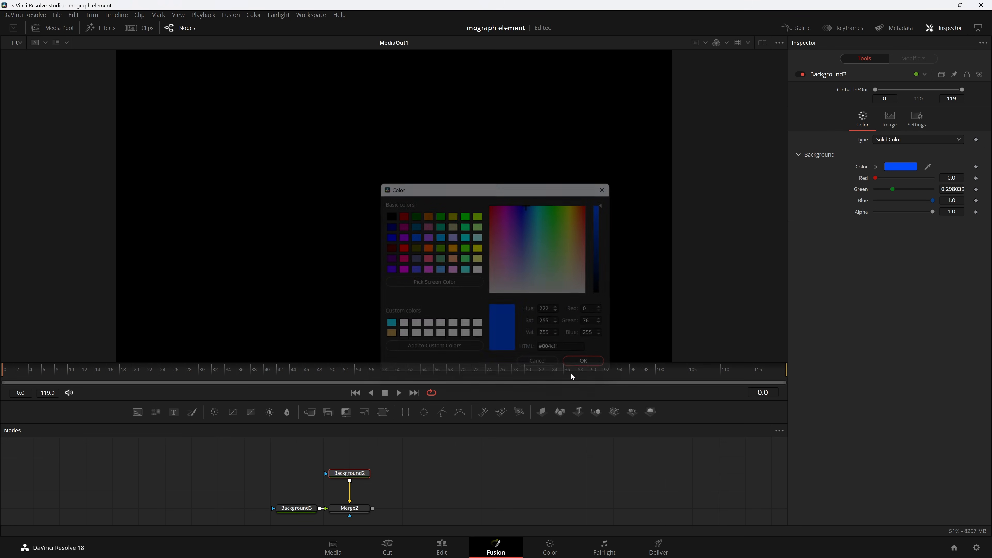
# Step: Add another Background node merged over the output of Merge2
pyautogui.click(366, 509)
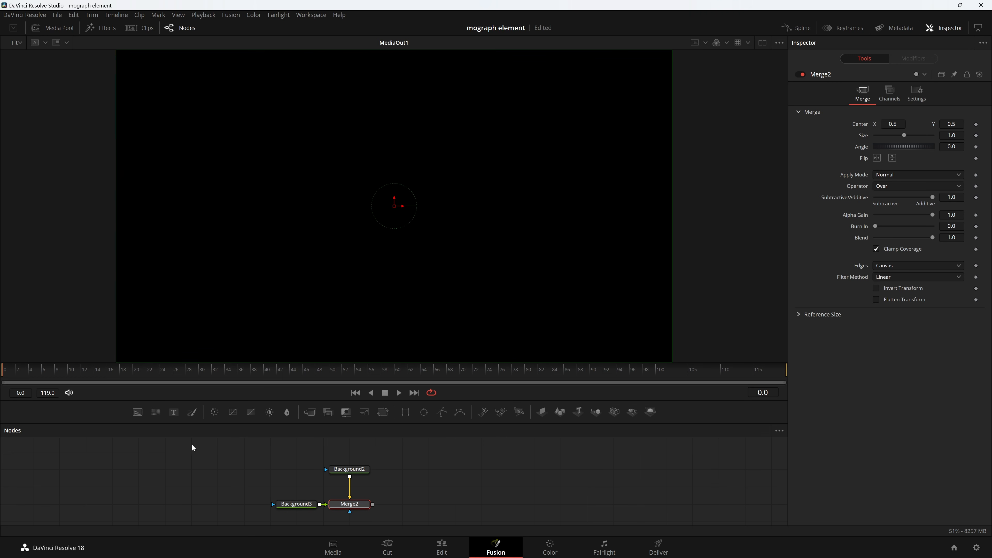
pyautogui.click(137, 412)
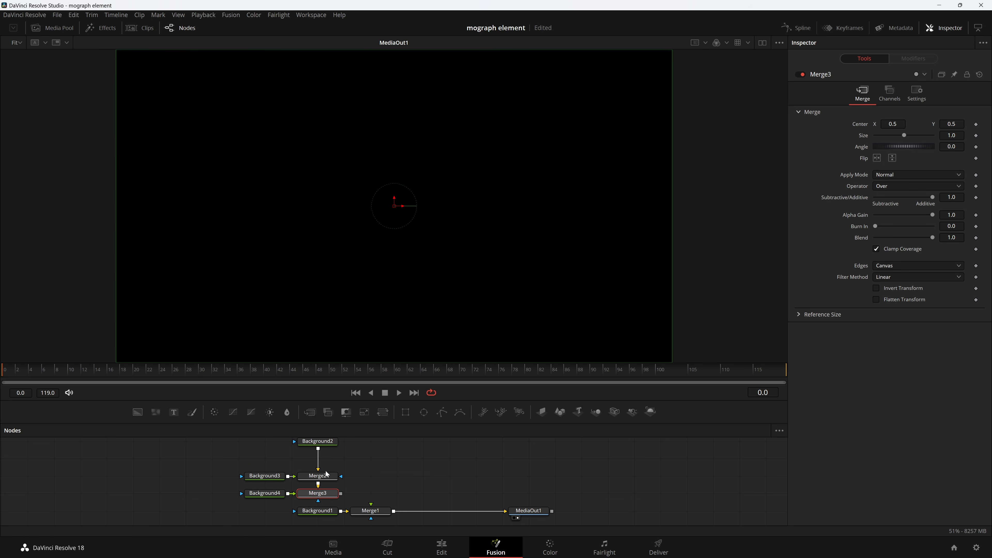
# Step: Rearrange the upper nodes into a horizontal chain of Background2, Merge2 and Merge3, with Background3 above Merge2 and Background4 above Merge3
pyautogui.moveTo(357, 476); pyautogui.dragTo(281, 516)
pyautogui.click(276, 486)
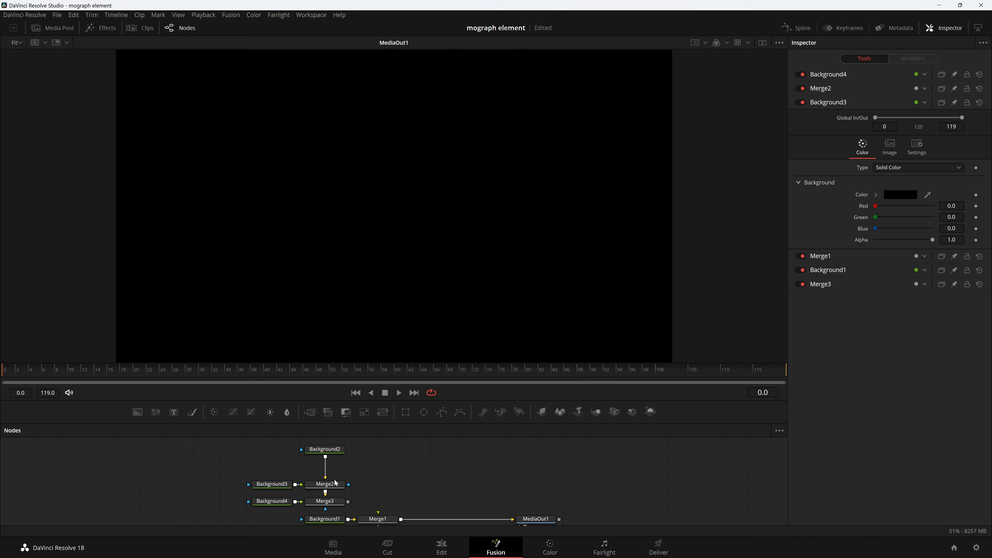
pyautogui.moveTo(363, 472); pyautogui.dragTo(244, 487)
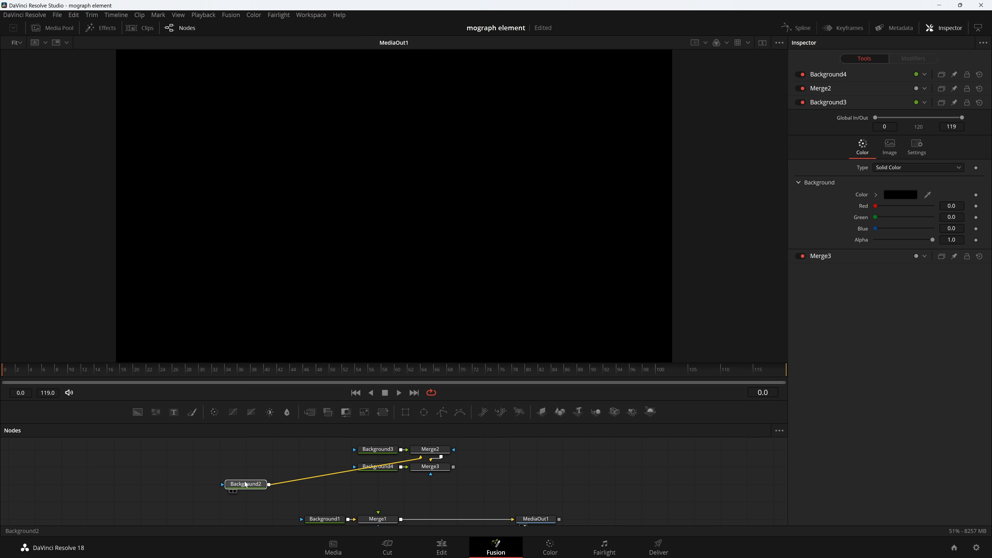
pyautogui.moveTo(430, 449); pyautogui.dragTo(299, 484)
pyautogui.moveTo(437, 473); pyautogui.dragTo(358, 491)
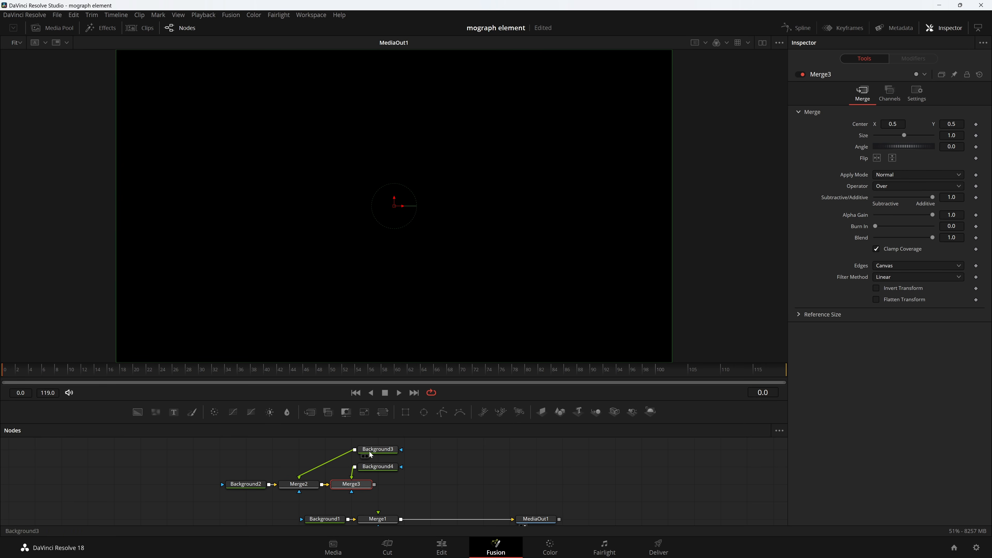
pyautogui.moveTo(361, 456); pyautogui.dragTo(283, 458)
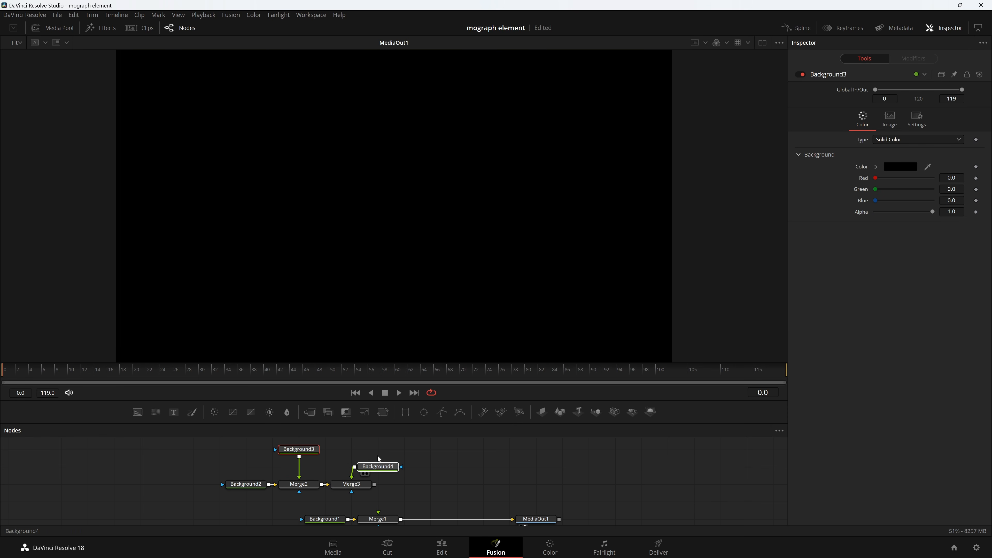
pyautogui.moveTo(378, 466); pyautogui.dragTo(352, 449)
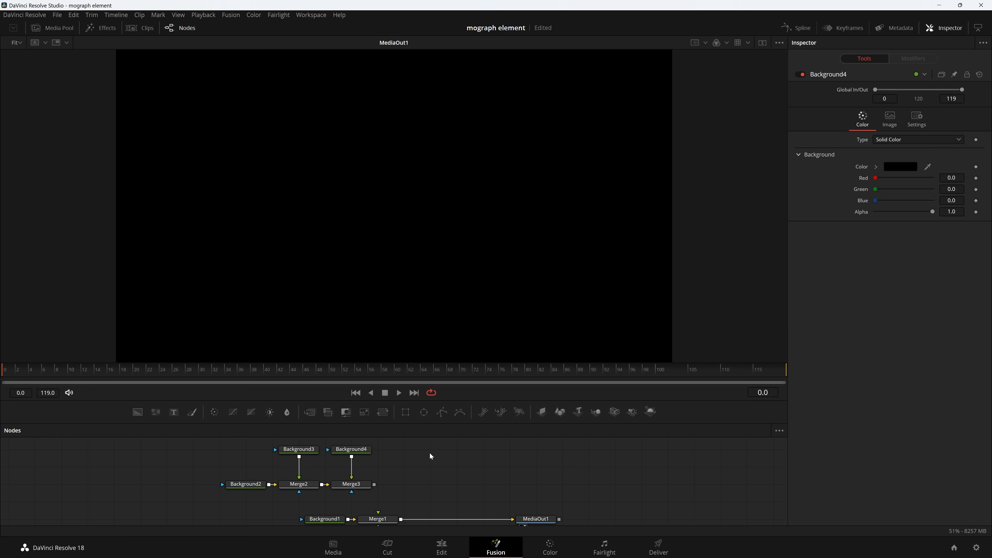
pyautogui.moveTo(249, 487); pyautogui.dragTo(223, 488)
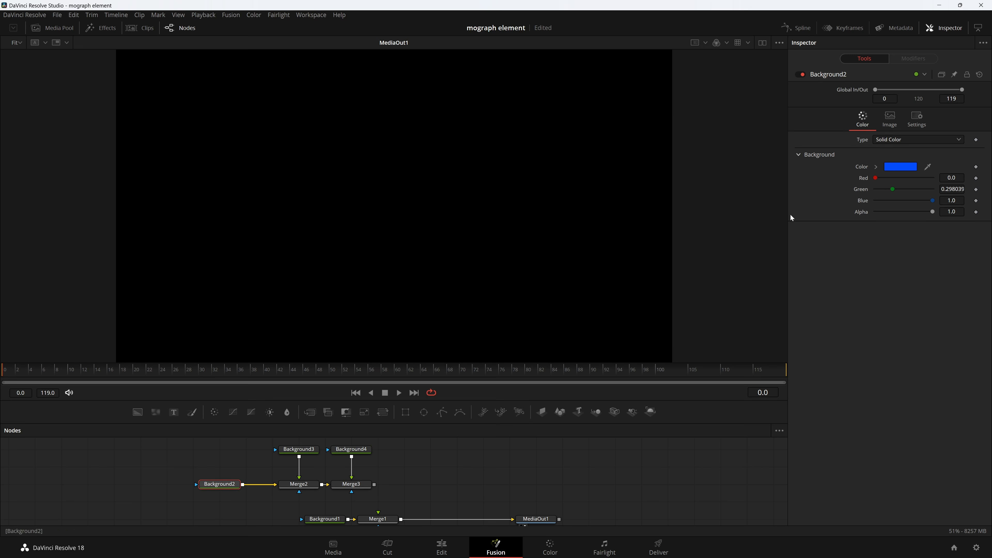
# Step: View Background3, turn off its Auto Resolution and set its image size to 200 by 200
pyautogui.click(312, 449)
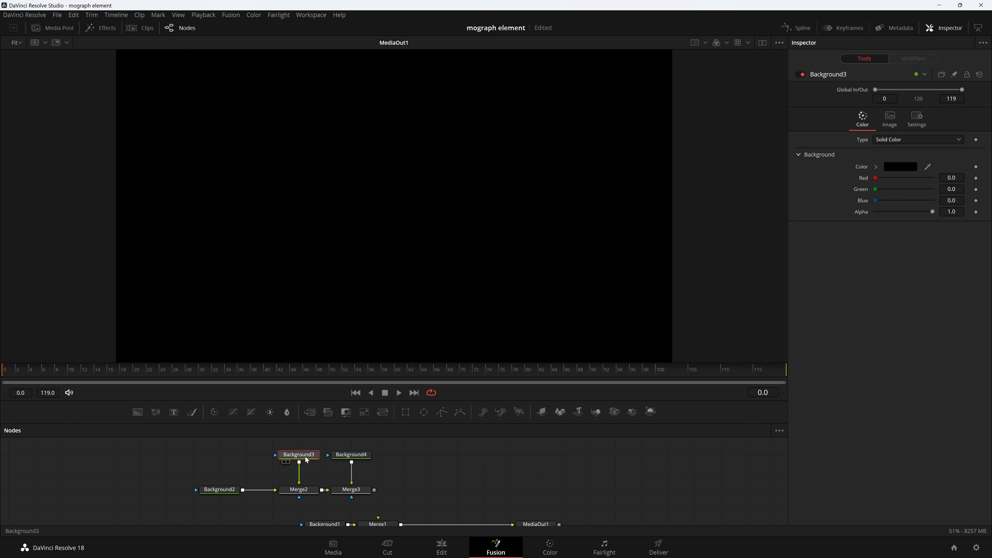
pyautogui.press('1')
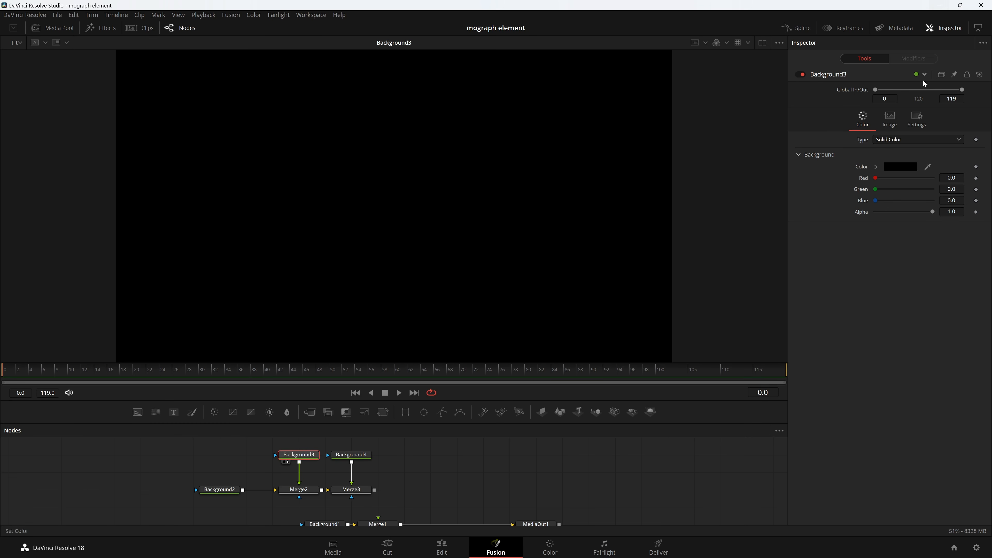
pyautogui.click(885, 128)
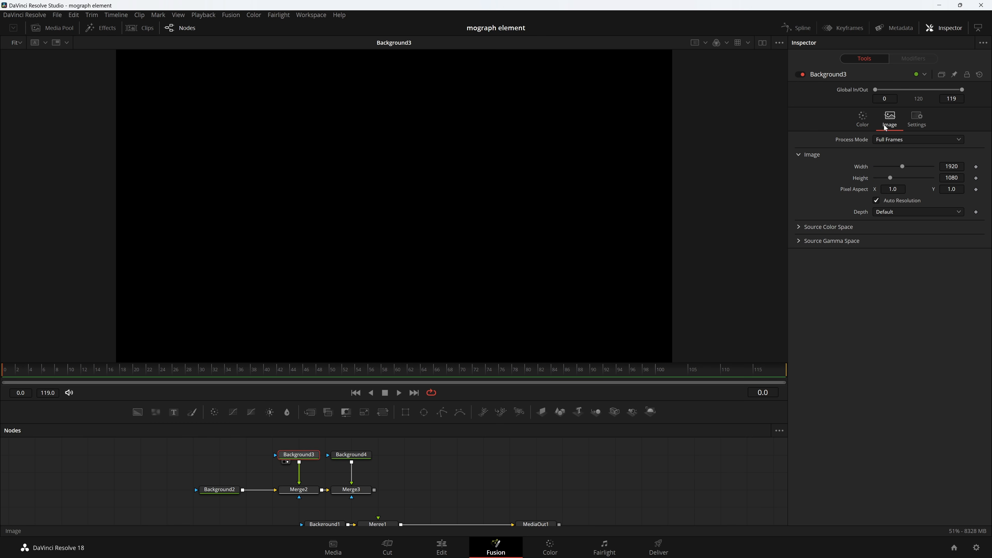
pyautogui.click(894, 201)
pyautogui.click(952, 166)
pyautogui.write('200')
pyautogui.press('Tab')
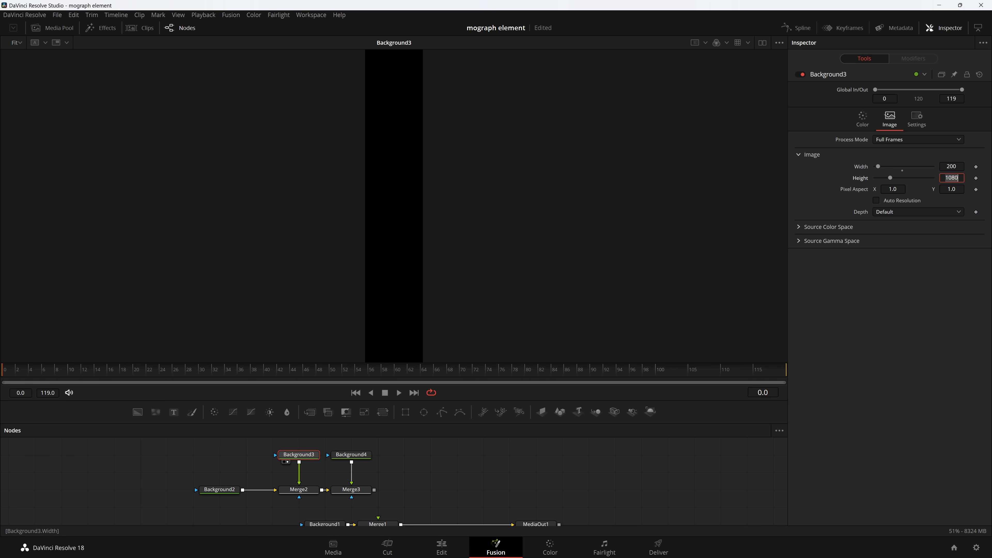
pyautogui.write('200')
pyautogui.press('Tab')
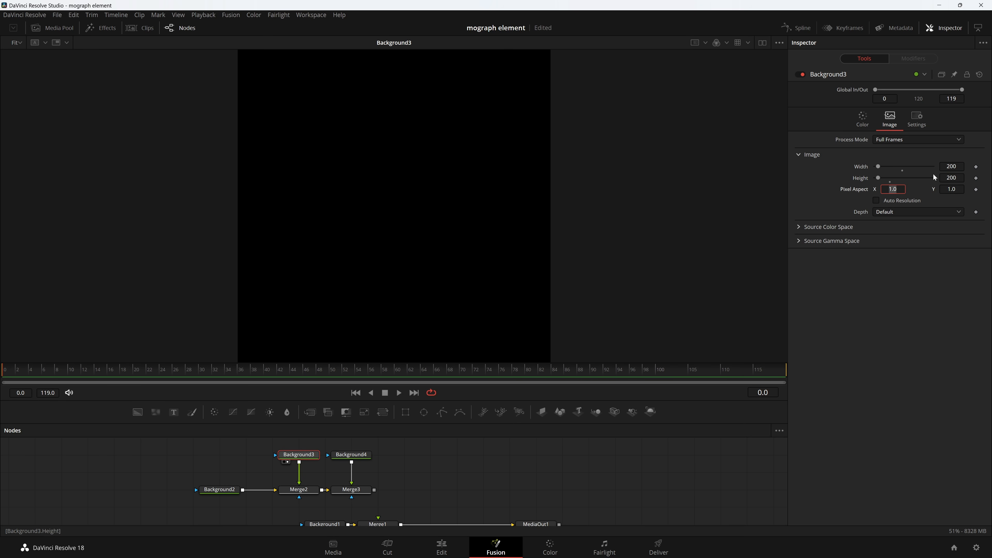
# Step: Try to enter a custom image width and height for Background4
pyautogui.click(354, 455)
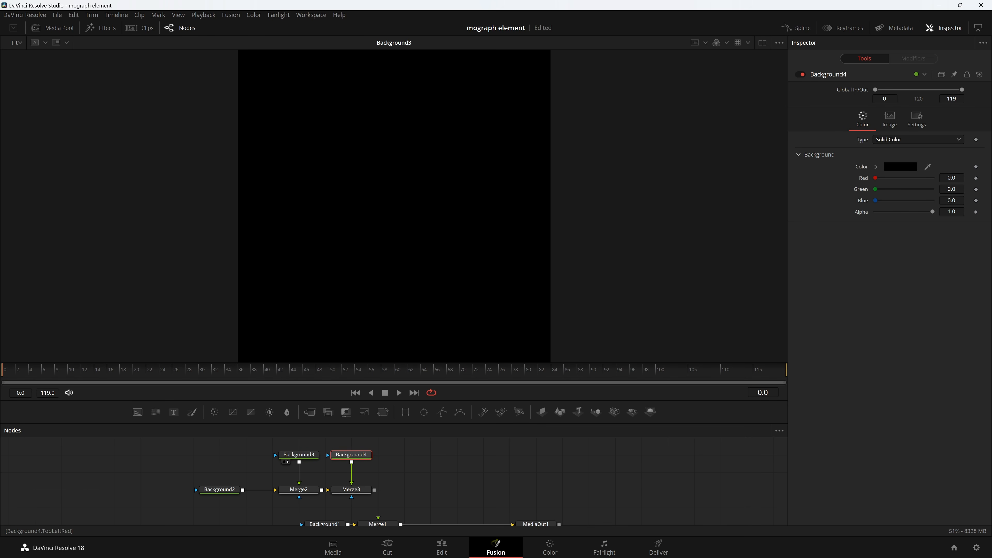
pyautogui.click(890, 120)
pyautogui.click(954, 166)
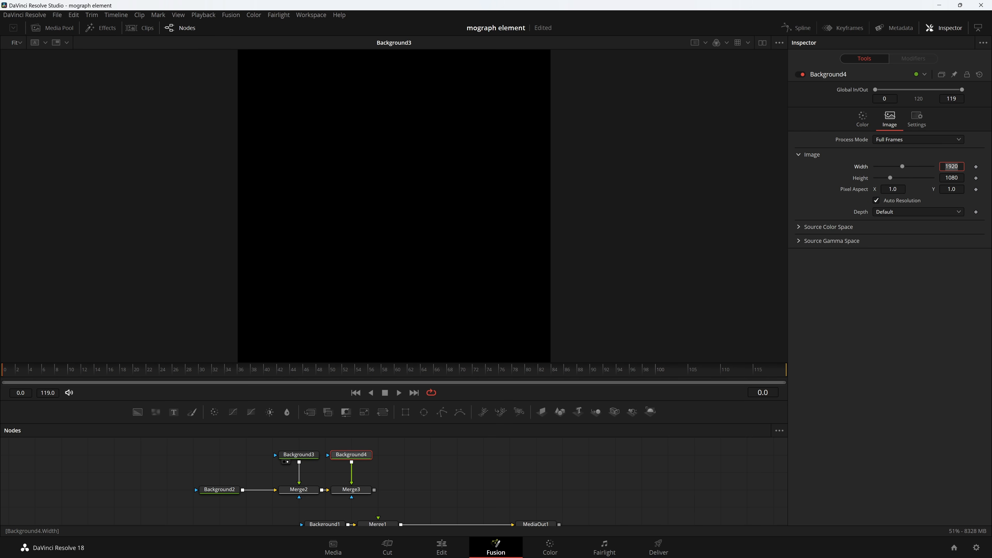
pyautogui.press('Tab')
pyautogui.press('Tab')
# Step: Display Merge3 in the viewer and change the Background2 color to black
pyautogui.moveTo(351, 490); pyautogui.dragTo(410, 150)
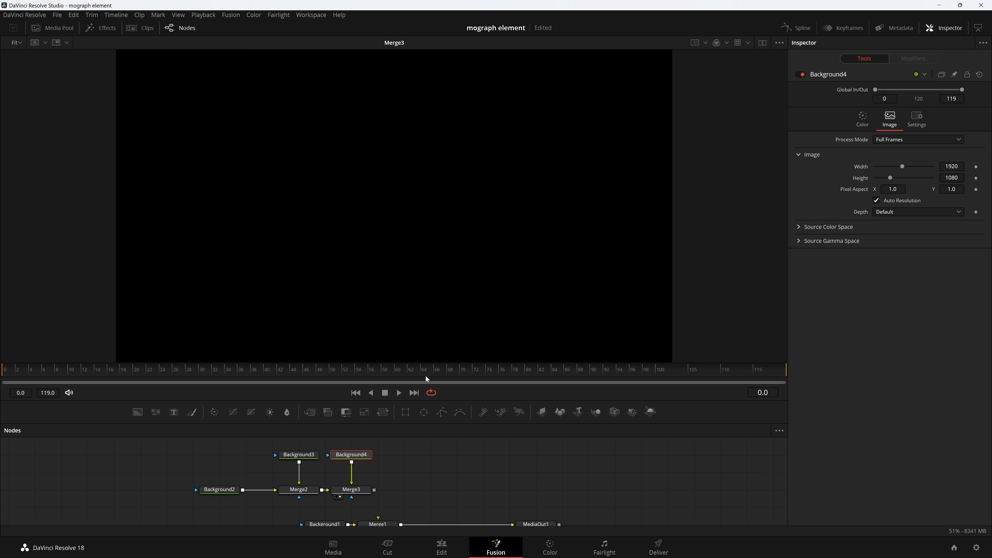
pyautogui.click(299, 454)
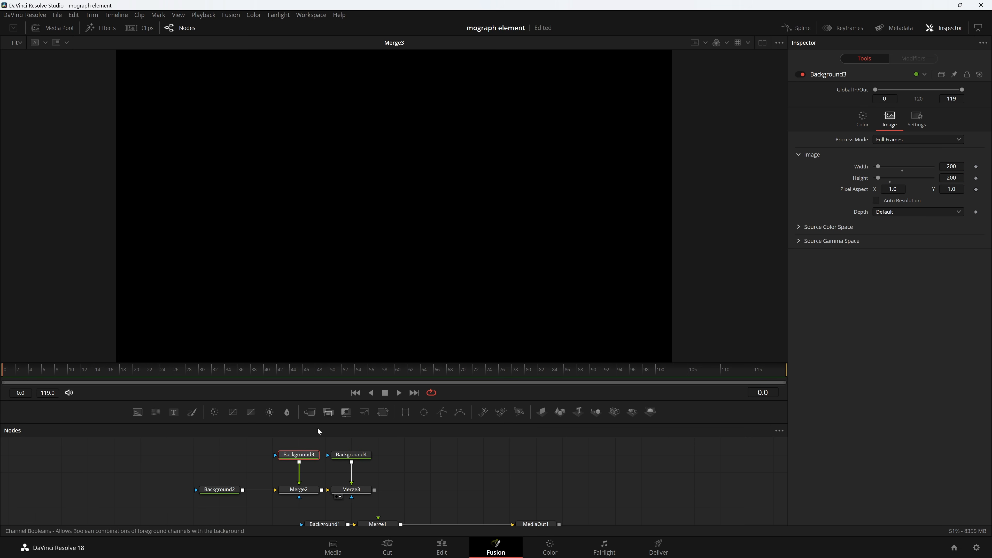
pyautogui.click(214, 490)
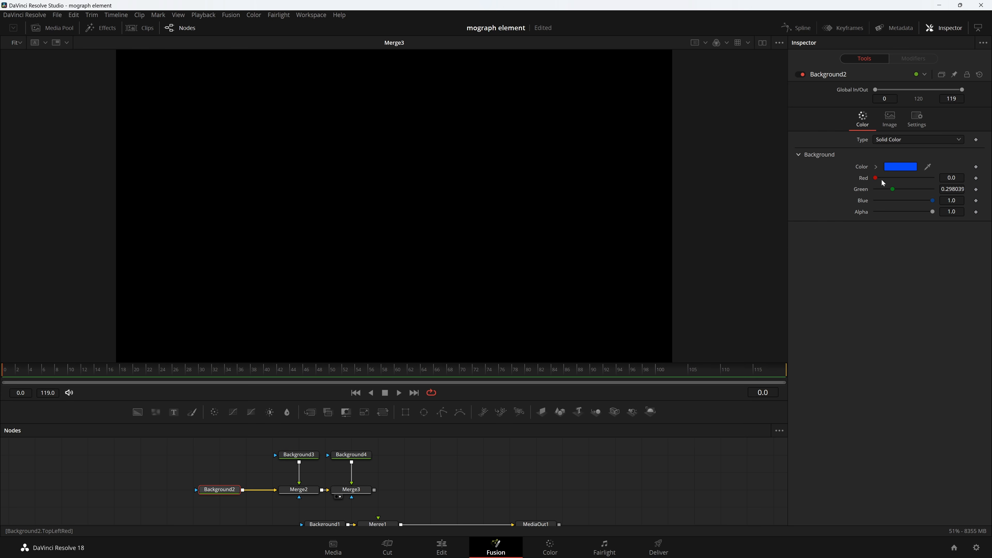
pyautogui.moveTo(879, 180)
pyautogui.mouseDown()
pyautogui.moveTo(917, 190)
pyautogui.moveTo(865, 193)
pyautogui.mouseUp()
pyautogui.moveTo(932, 178); pyautogui.dragTo(855, 190)
pyautogui.moveTo(935, 203); pyautogui.dragTo(749, 207)
# Step: Set the Background3 color to pure blue, with the Blue value at 1.0
pyautogui.click(299, 455)
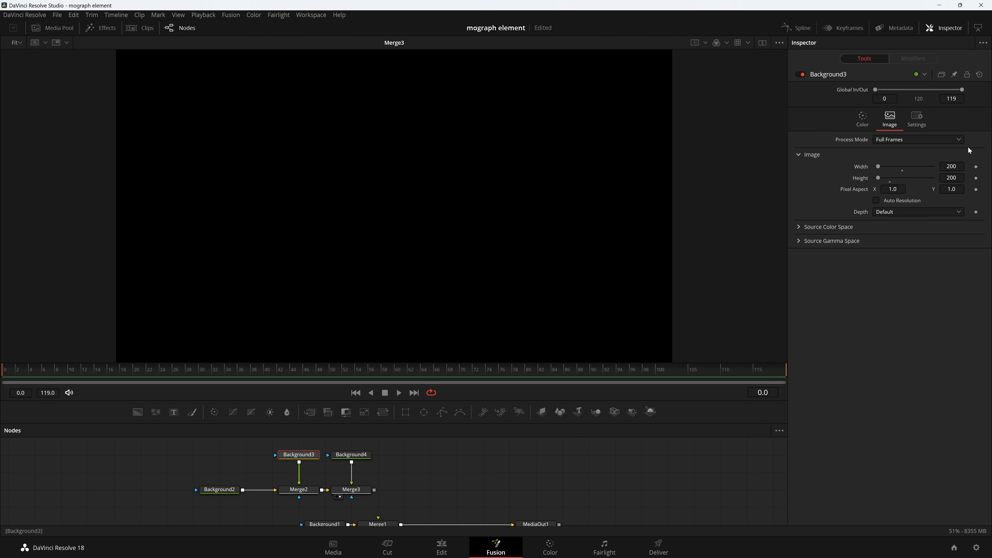
pyautogui.click(862, 128)
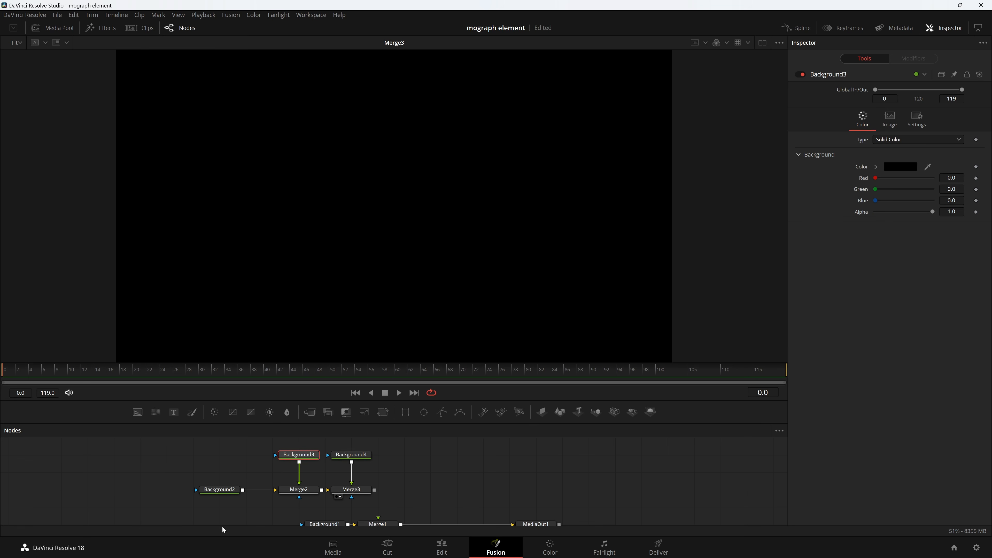
pyautogui.click(221, 490)
pyautogui.click(304, 455)
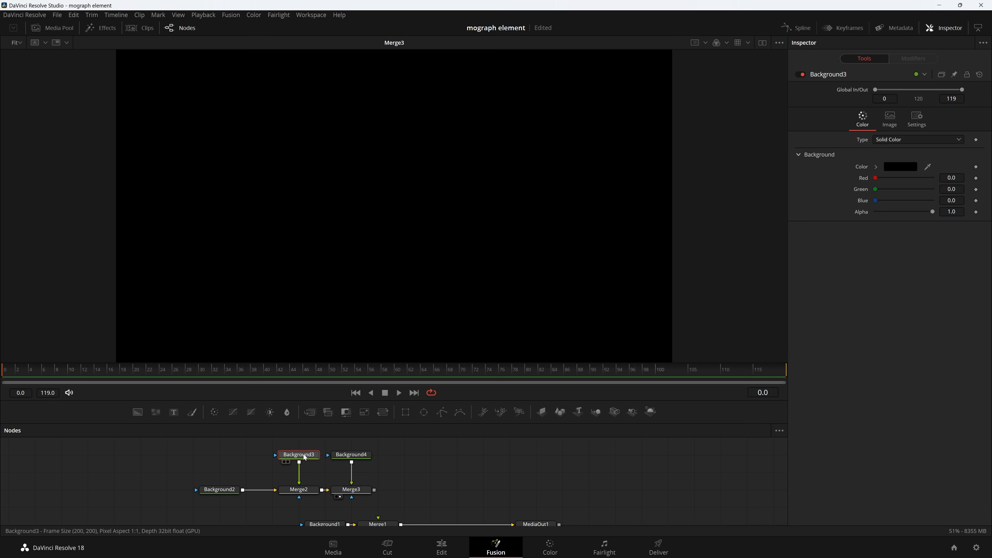
pyautogui.moveTo(877, 201); pyautogui.dragTo(932, 200)
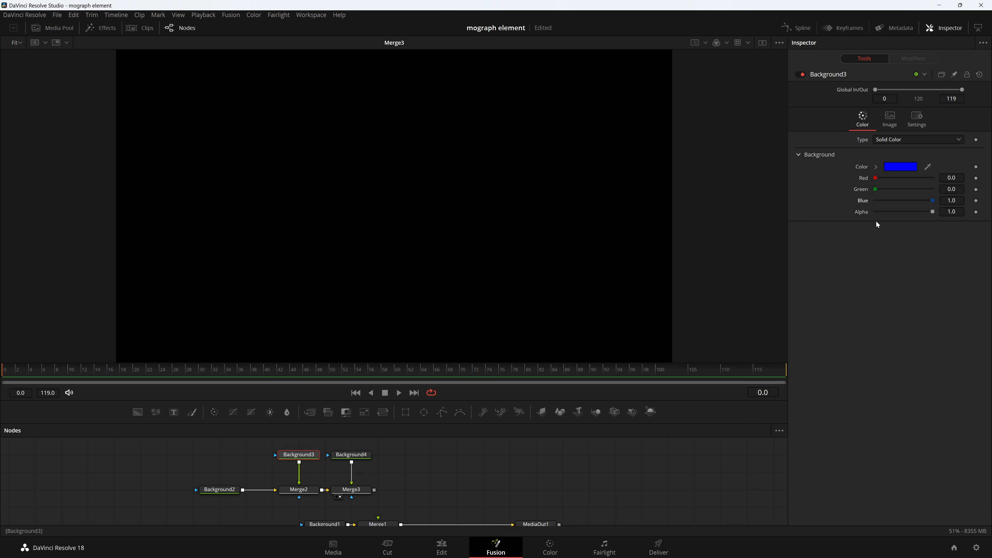
# Step: Set the Background4 color to yellow-orange, with Red at 1.0 and Green at 0.772
pyautogui.click(351, 455)
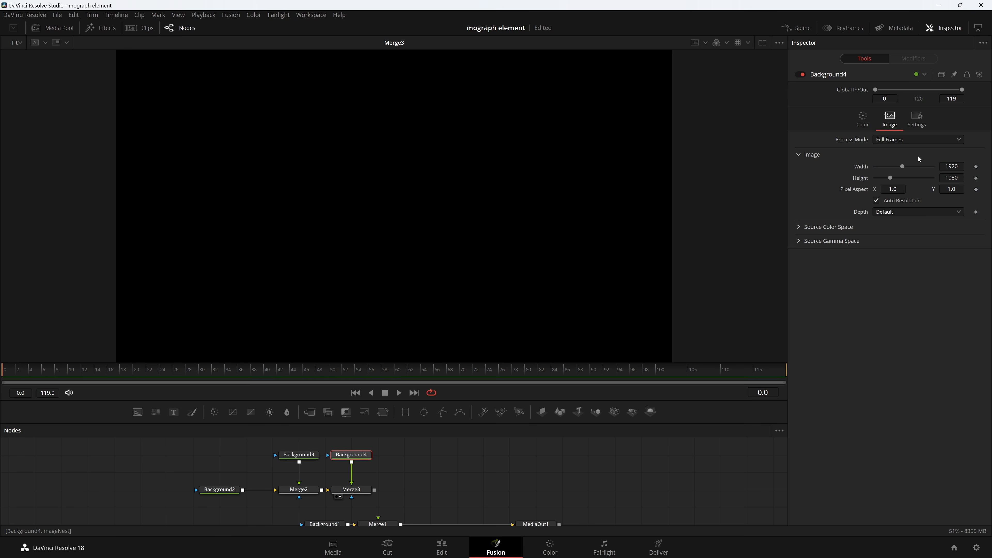
pyautogui.click(863, 117)
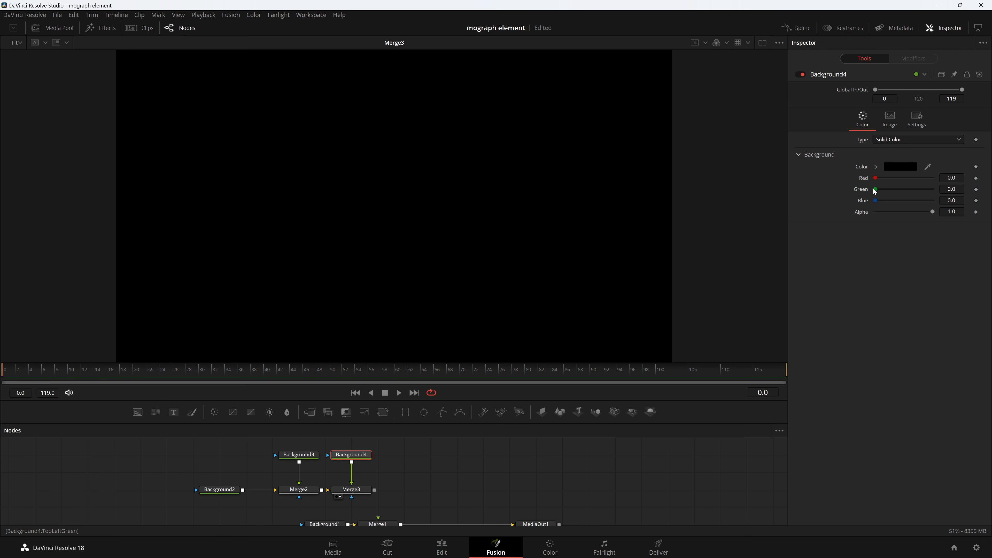
pyautogui.moveTo(876, 178); pyautogui.dragTo(942, 179)
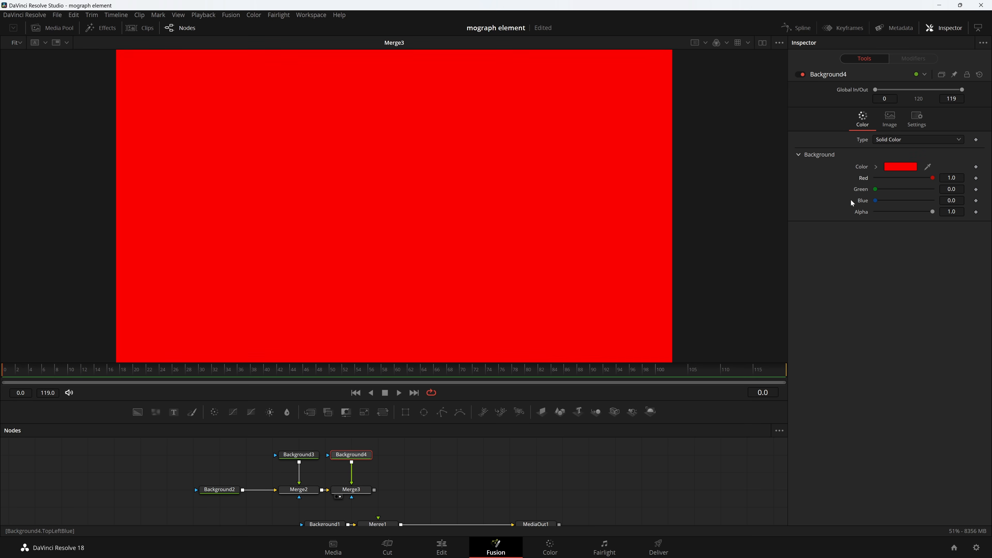
pyautogui.moveTo(881, 192); pyautogui.dragTo(920, 198)
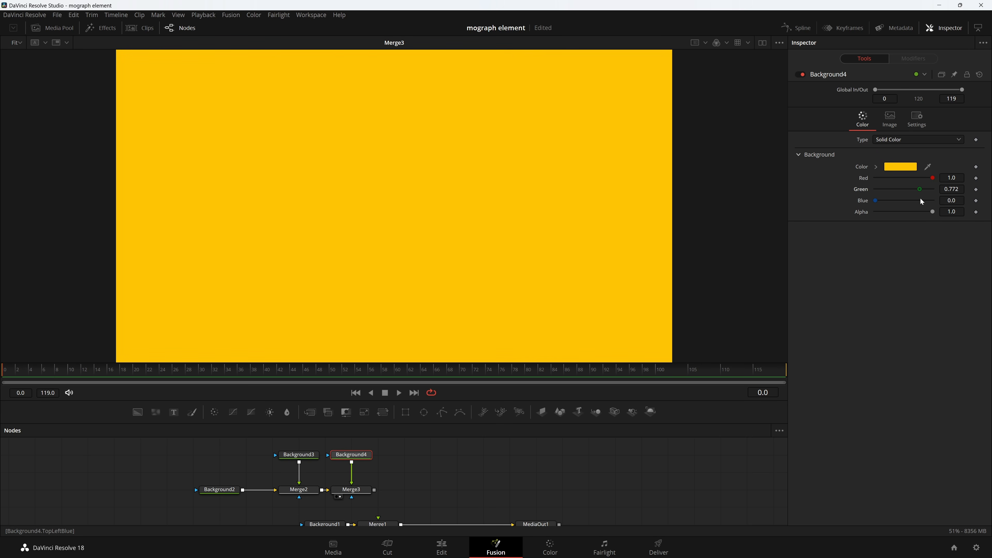
# Step: Add another Merge fed by Merge3's output in the same row, and connect a new Background node to it as foreground
pyautogui.click(365, 489)
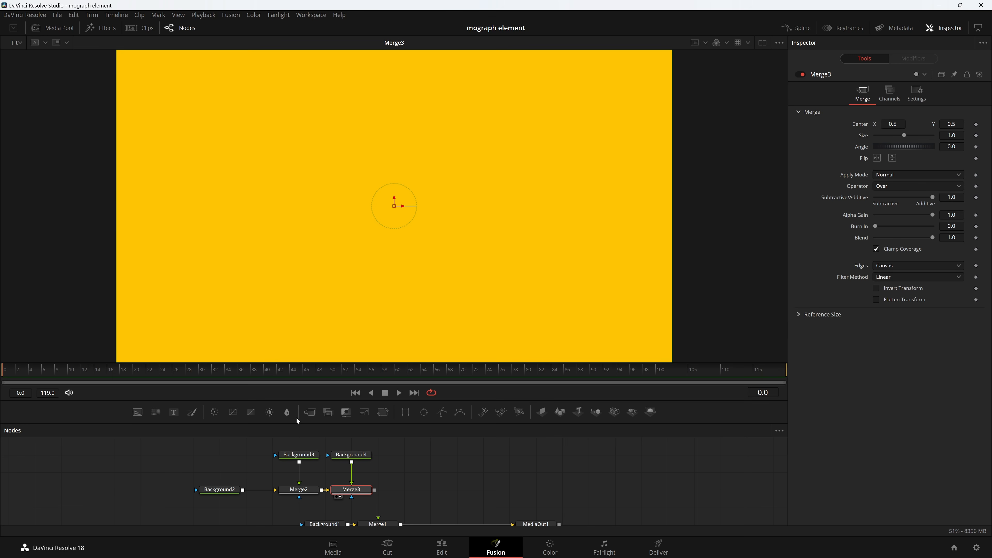
pyautogui.click(314, 415)
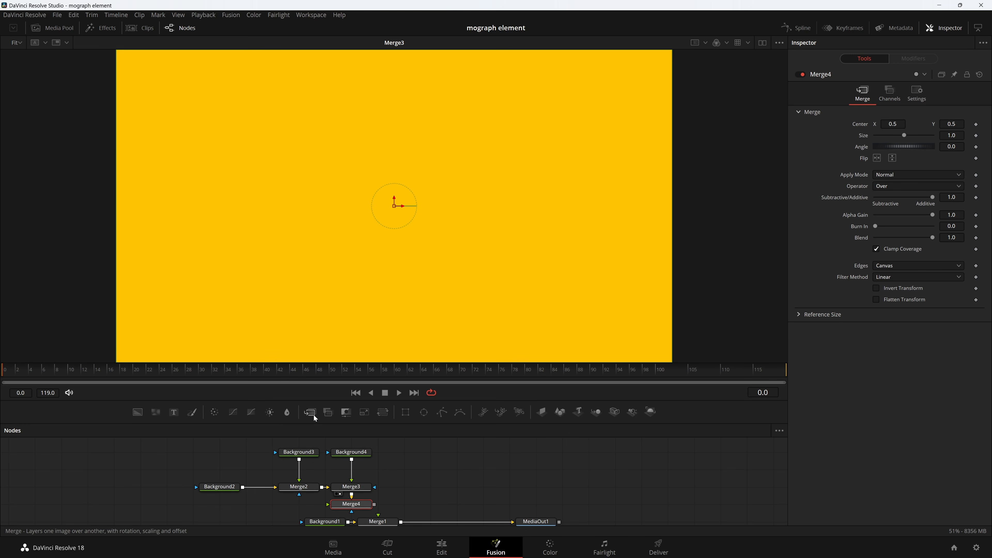
pyautogui.moveTo(352, 499); pyautogui.dragTo(437, 485)
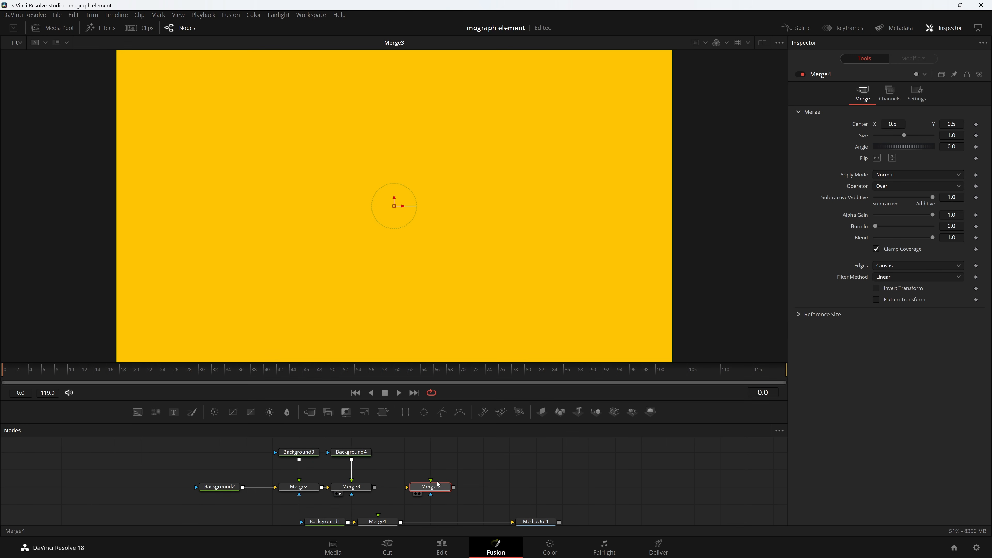
pyautogui.moveTo(374, 487); pyautogui.dragTo(405, 488)
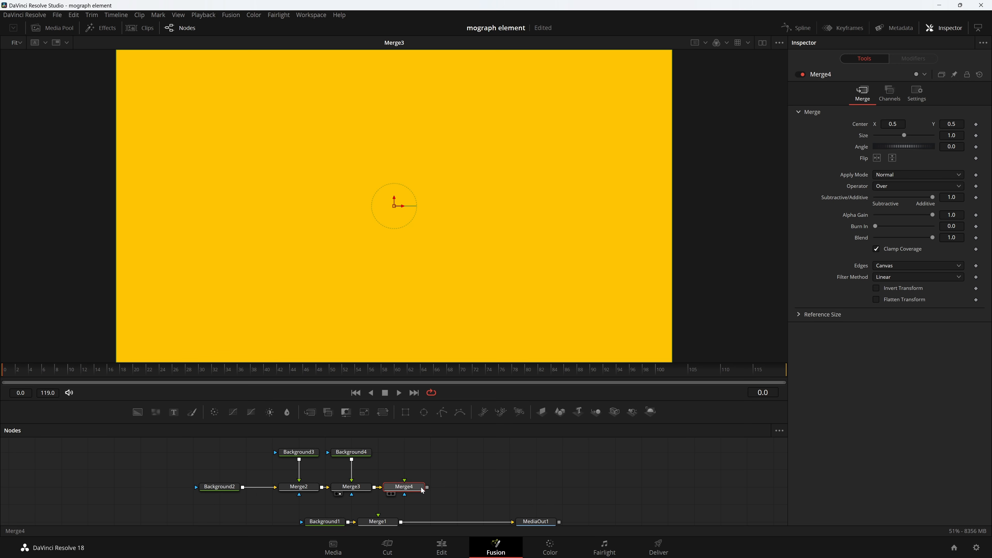
pyautogui.moveTo(133, 414); pyautogui.dragTo(406, 486)
# Step: Turn off Auto Resolution on Background4 and set its image size to 200 by 200
pyautogui.click(352, 454)
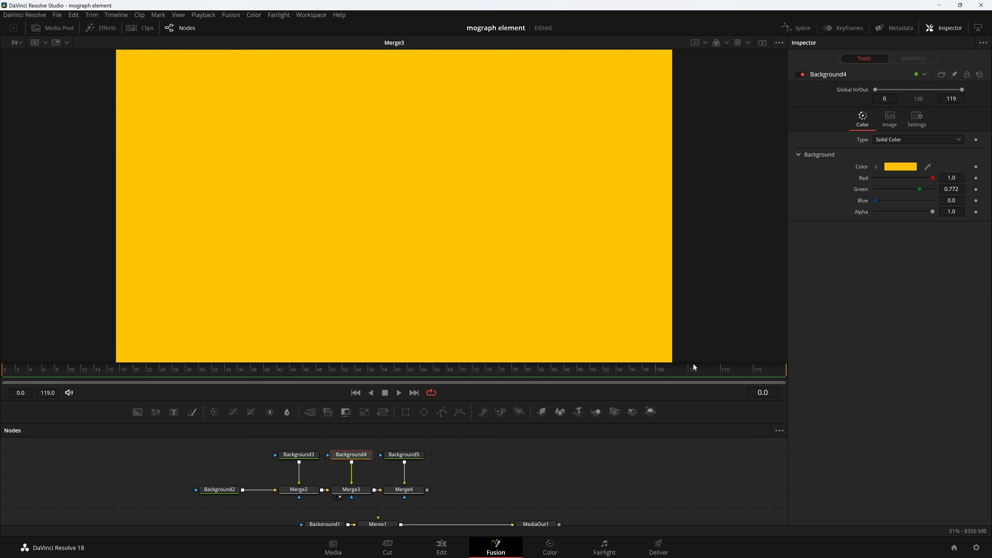
pyautogui.click(890, 118)
pyautogui.click(876, 200)
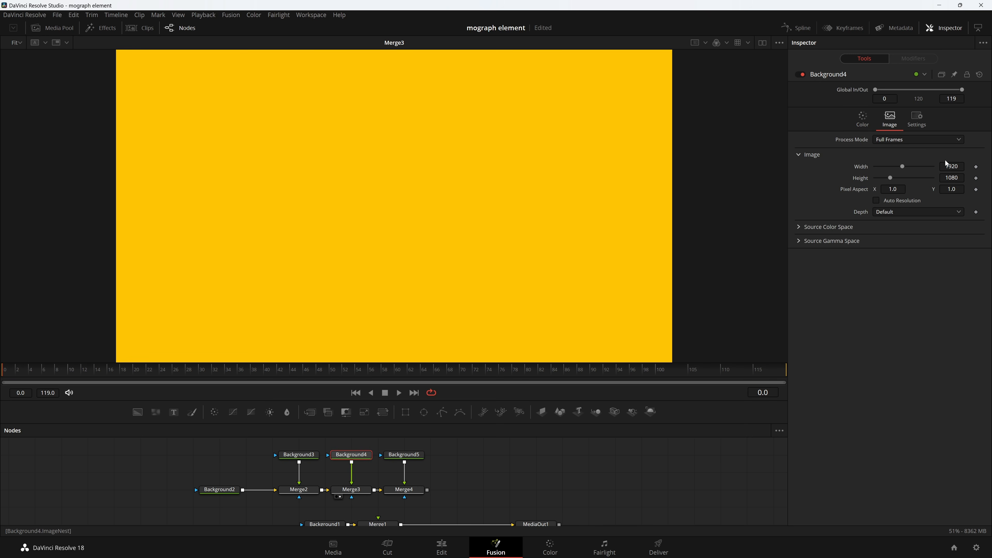
pyautogui.doubleClick(951, 165)
pyautogui.write('200')
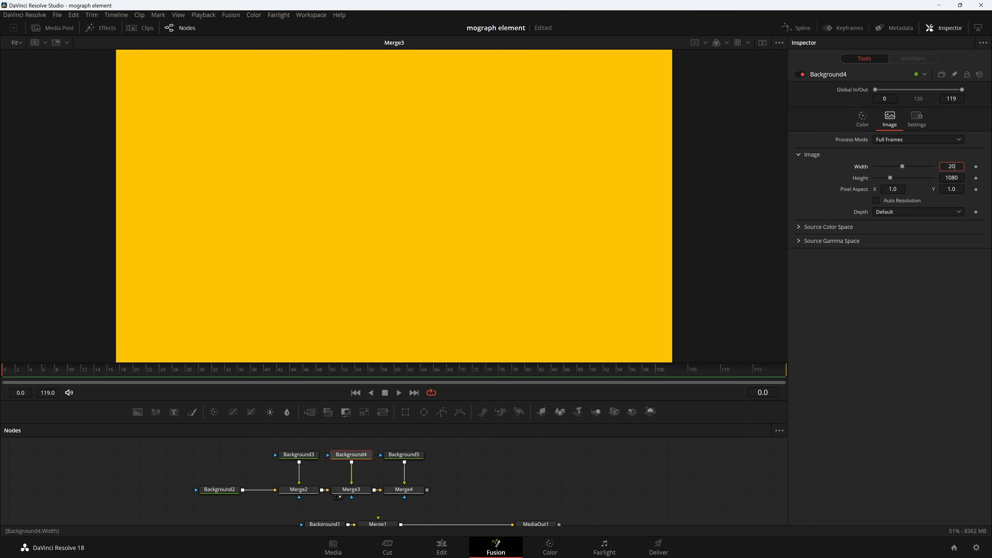
pyautogui.press('Tab')
pyautogui.write('200')
pyautogui.press('Tab')
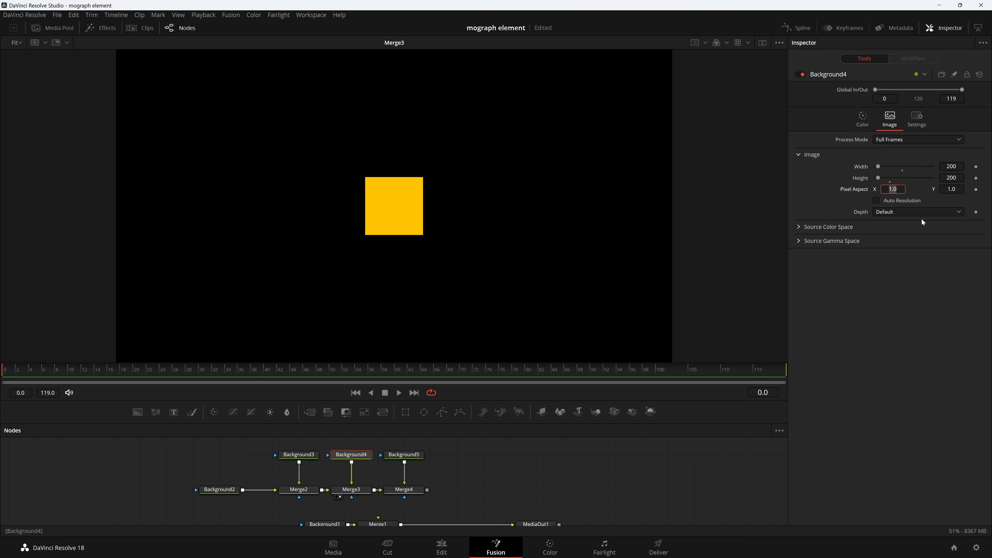
pyautogui.click(919, 338)
# Step: Turn off Auto Resolution on Background5 and set its image size to 200 by 200
pyautogui.click(404, 455)
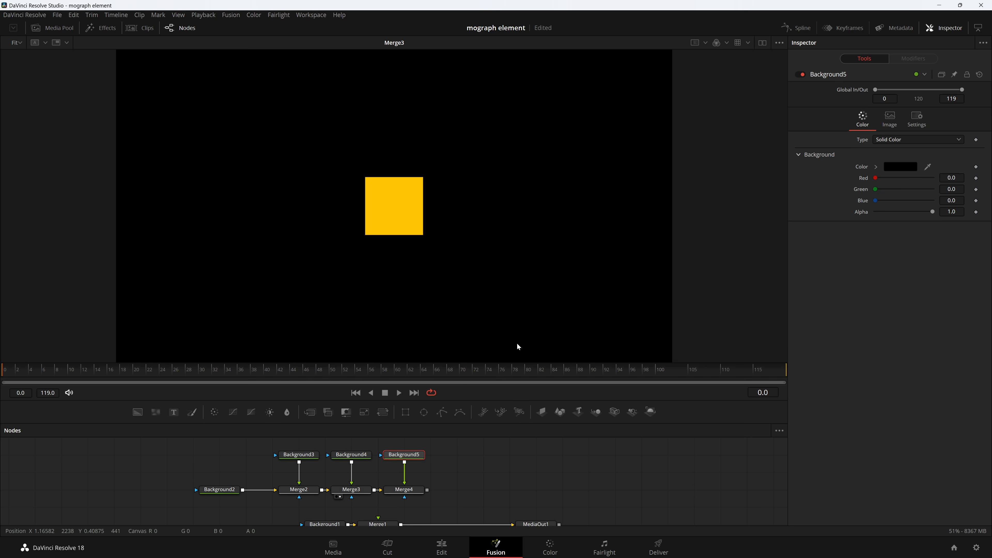
pyautogui.click(889, 119)
pyautogui.click(876, 200)
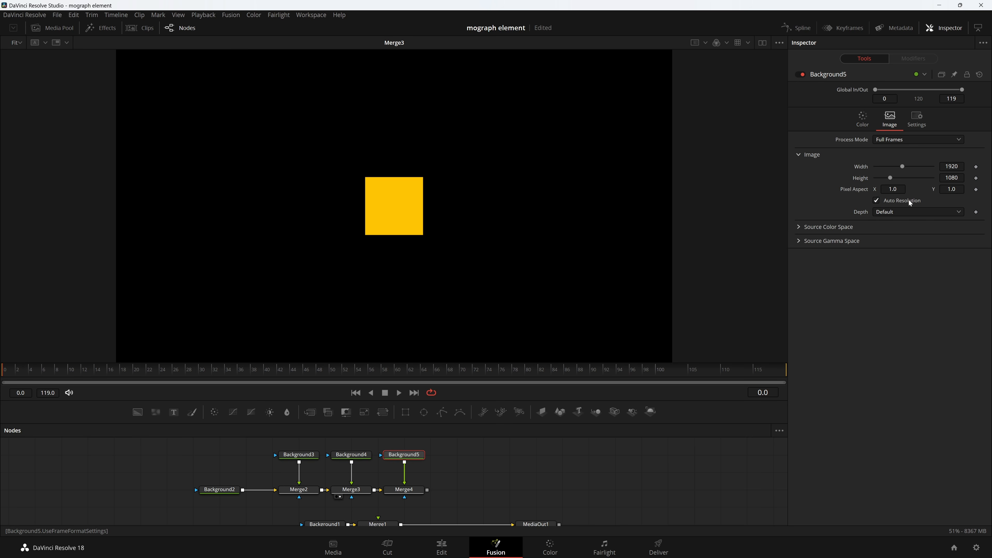
pyautogui.click(951, 166)
pyautogui.write('200')
pyautogui.press('Tab')
pyautogui.write('200')
pyautogui.press('Tab')
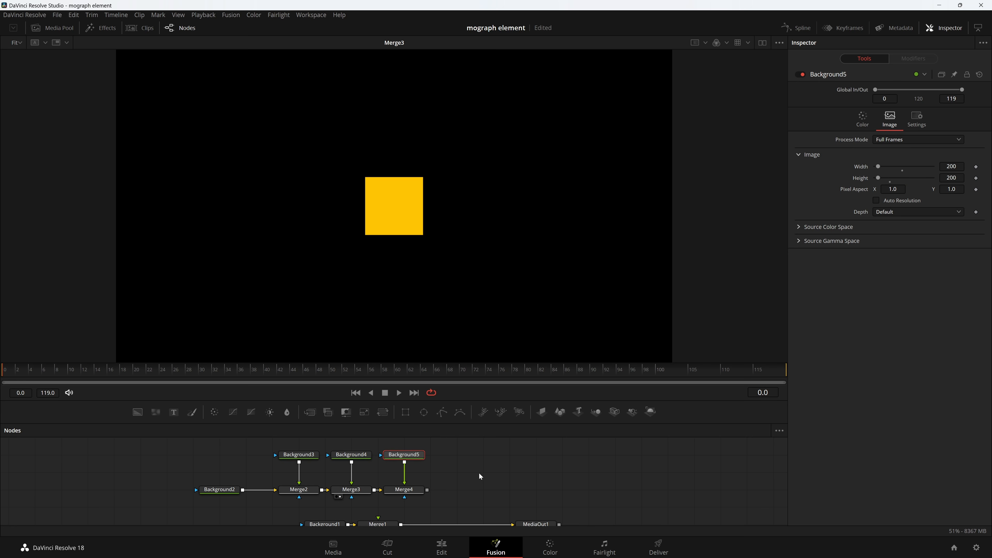
# Step: Display Merge4 in the viewer and set the Background5 color to magenta, with Red 0.968627, Green 0.062745 and Blue 1.0
pyautogui.click(299, 454)
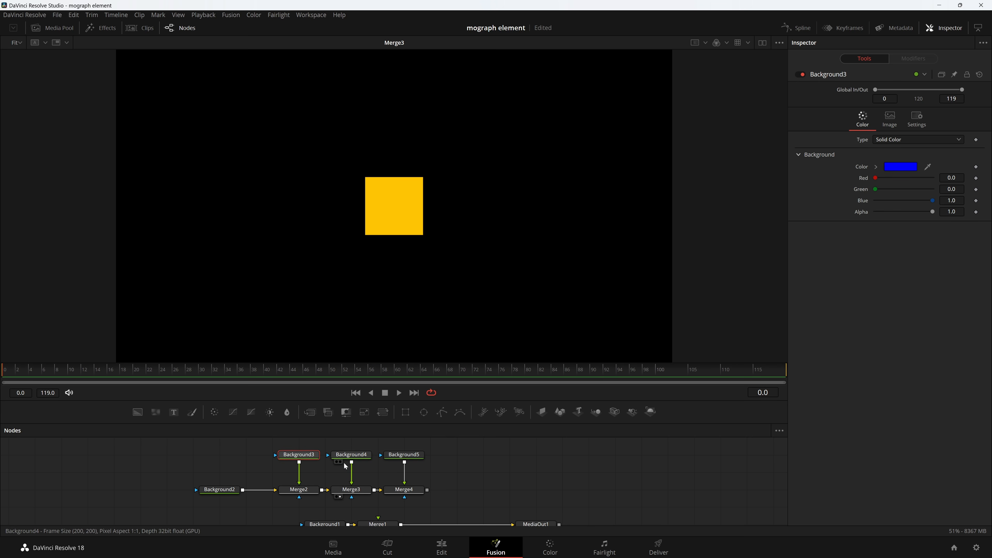
pyautogui.click(359, 459)
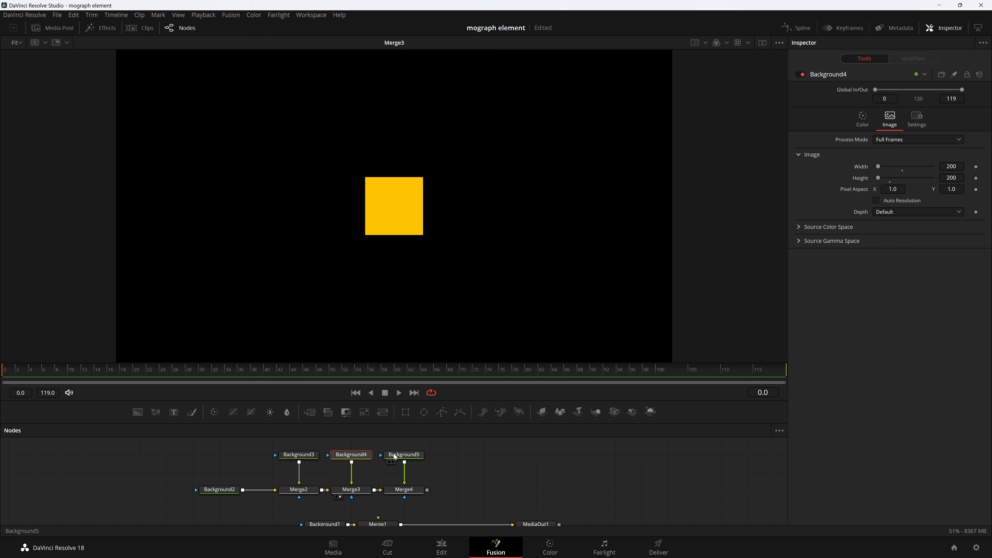
pyautogui.click(404, 455)
pyautogui.click(863, 117)
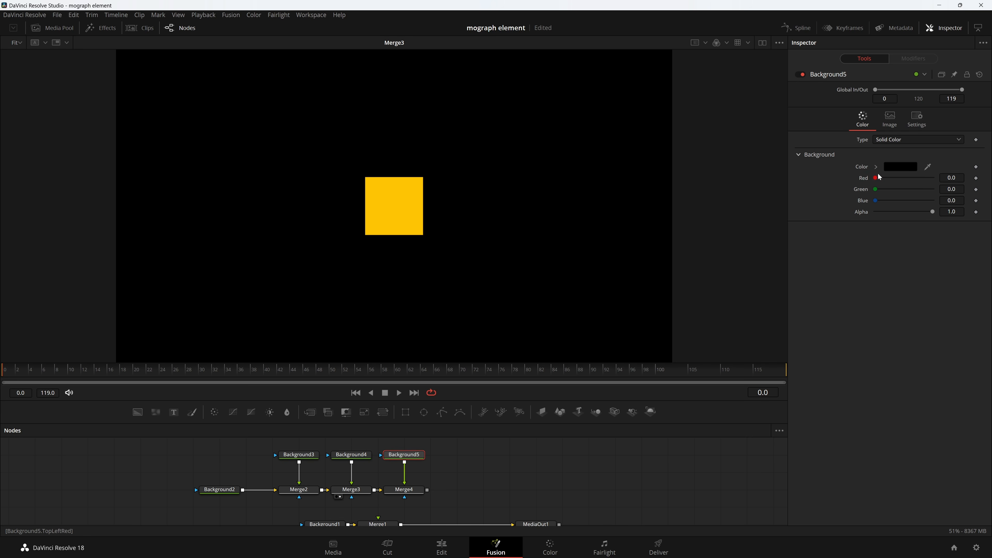
pyautogui.click(391, 497)
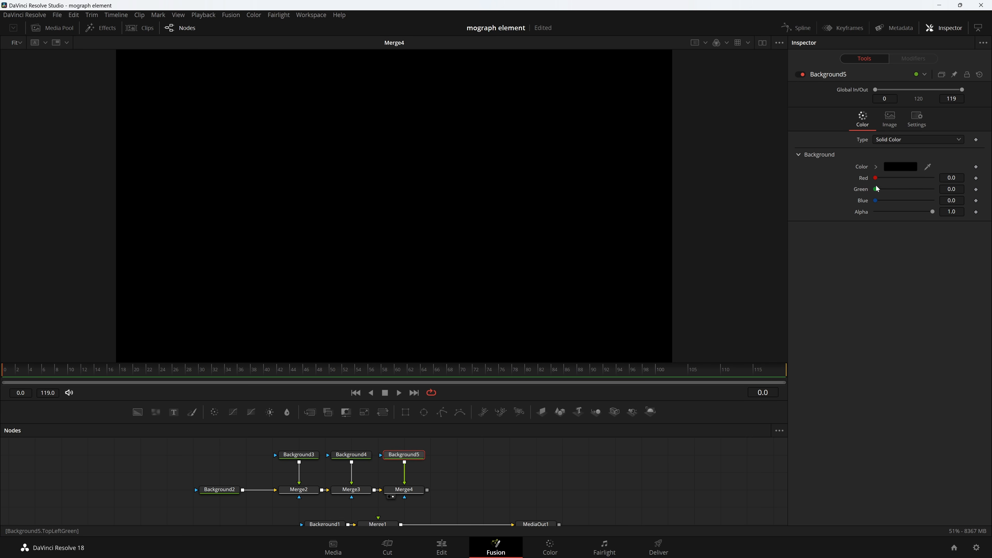
pyautogui.click(897, 168)
pyautogui.moveTo(514, 249); pyautogui.dragTo(505, 241)
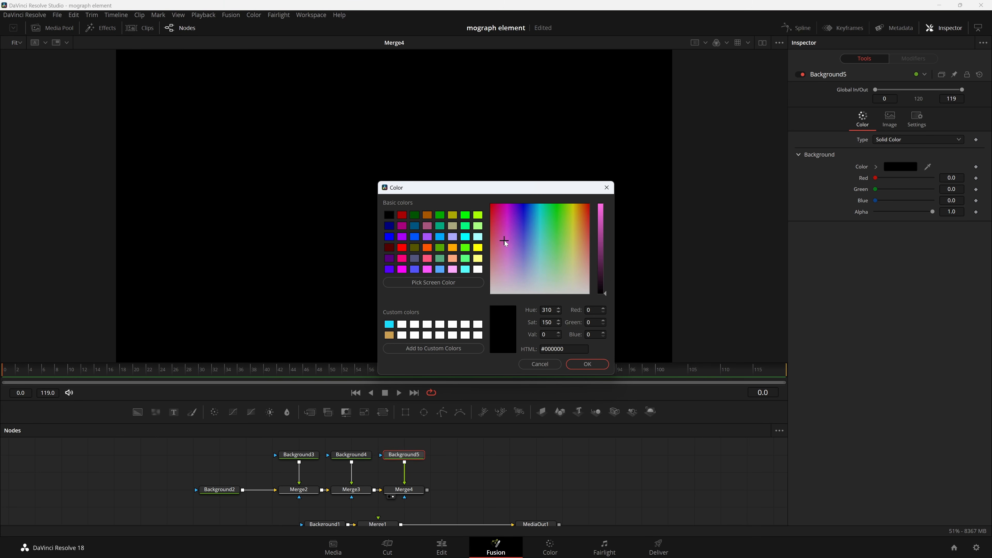
pyautogui.moveTo(601, 238); pyautogui.dragTo(602, 203)
pyautogui.moveTo(497, 266); pyautogui.dragTo(507, 210)
pyautogui.click(585, 365)
# Step: Add an unconnected Ellipse mask node above the row of Background nodes
pyautogui.scroll(2, 436, 476)
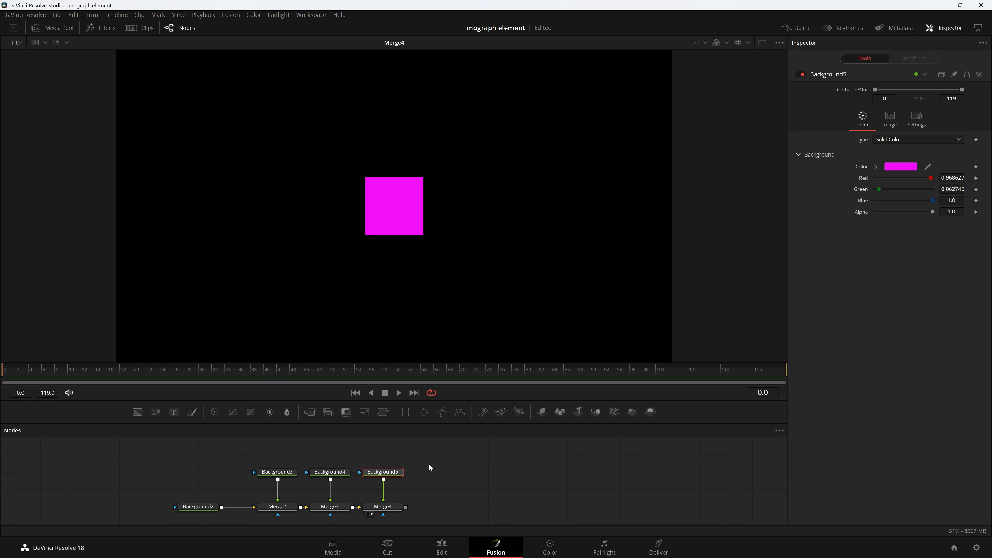
pyautogui.moveTo(429, 465); pyautogui.dragTo(451, 482)
pyautogui.click(449, 460)
pyautogui.moveTo(423, 415); pyautogui.dragTo(344, 458)
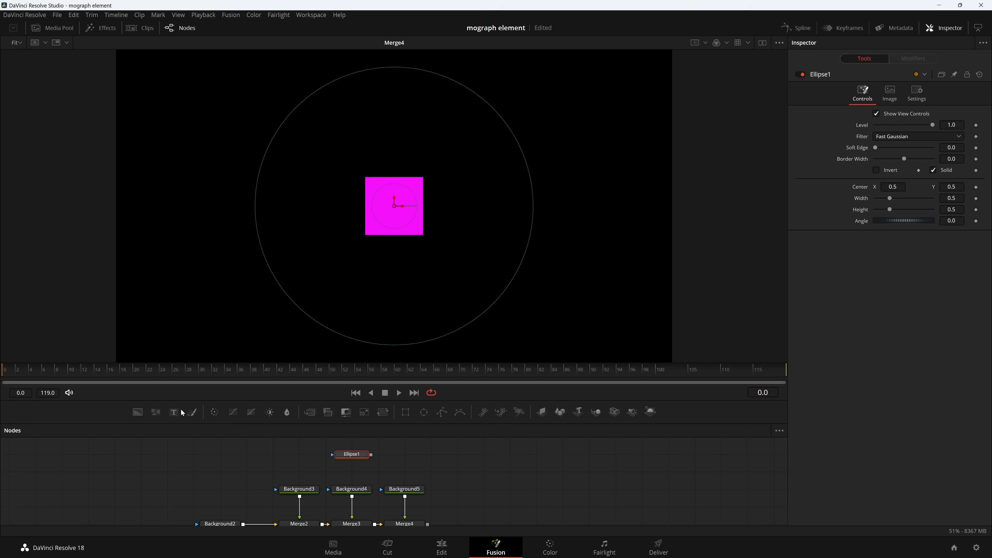
pyautogui.rightClick(685, 416)
pyautogui.click(587, 447)
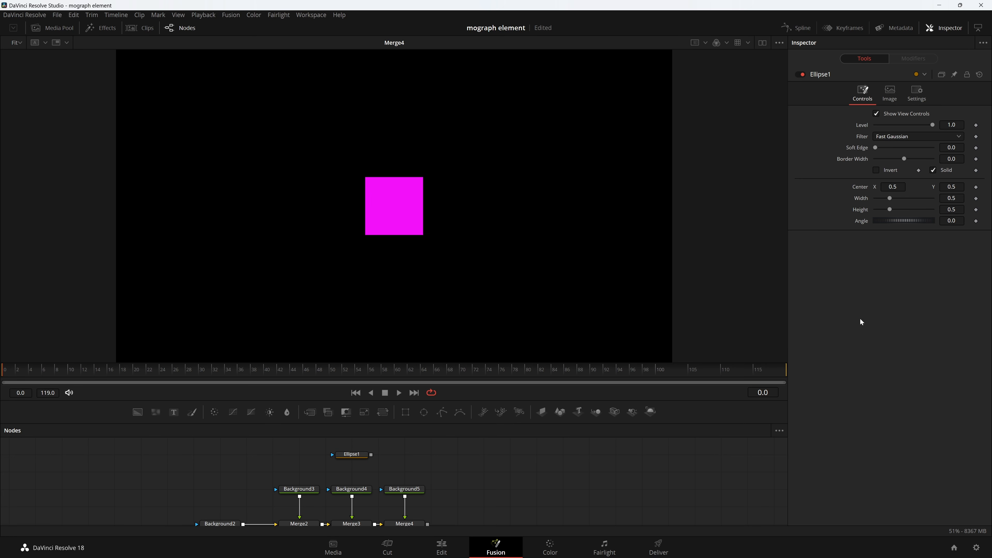
# Step: Reset the Fusion composition, and switch to the Edit page and back to the Fusion page
pyautogui.click(231, 16)
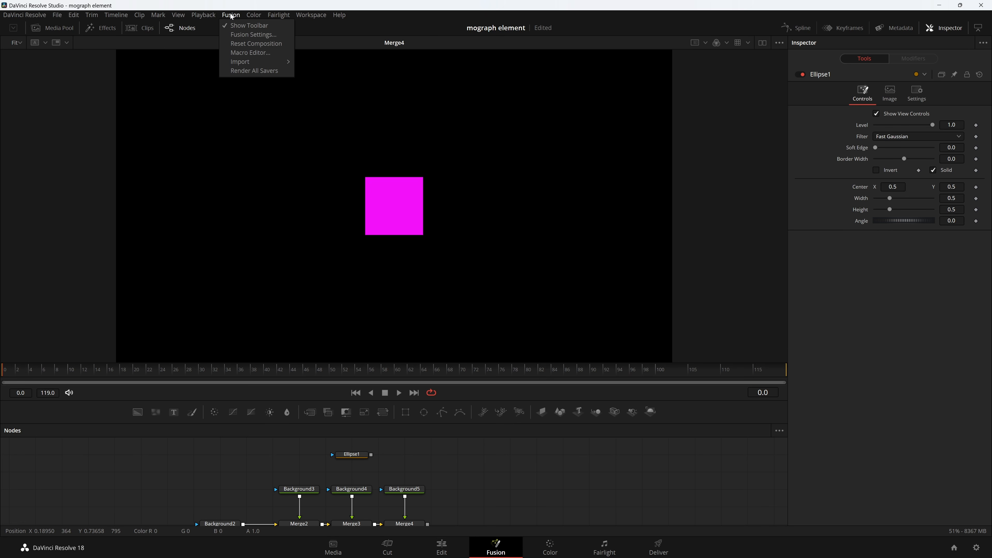
pyautogui.click(266, 46)
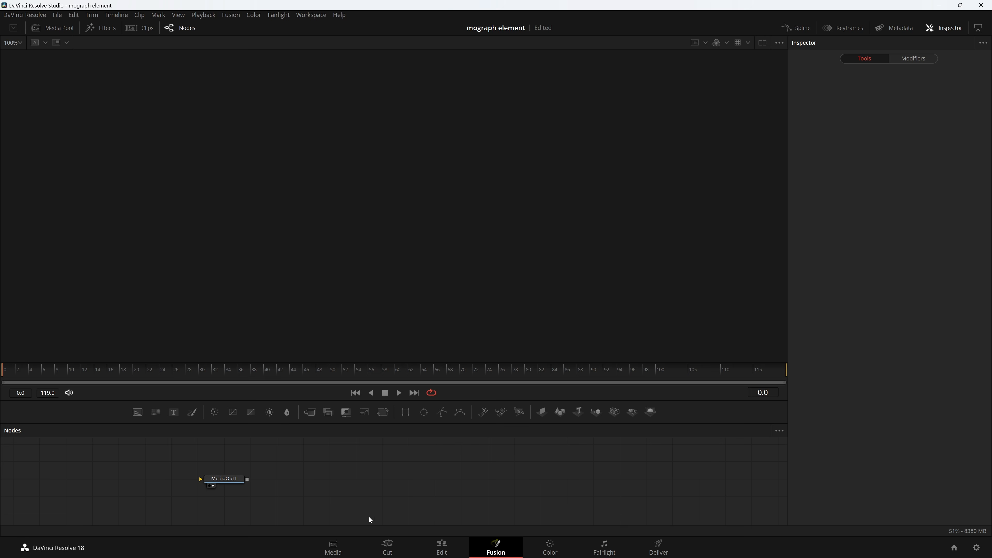
pyautogui.click(442, 546)
pyautogui.click(483, 546)
# Step: Hide the Fusion toolbar and show it again
pyautogui.click(231, 15)
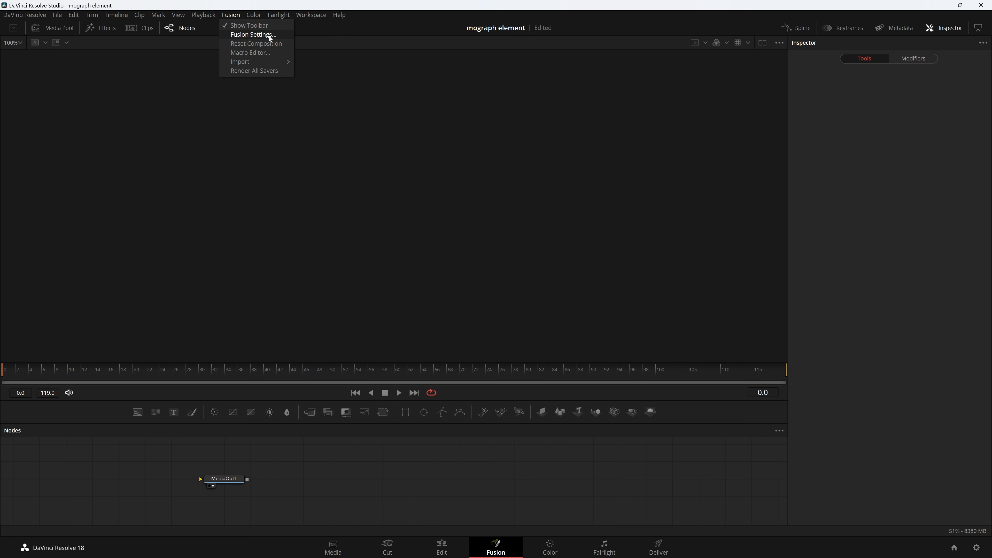
pyautogui.click(260, 25)
pyautogui.click(230, 15)
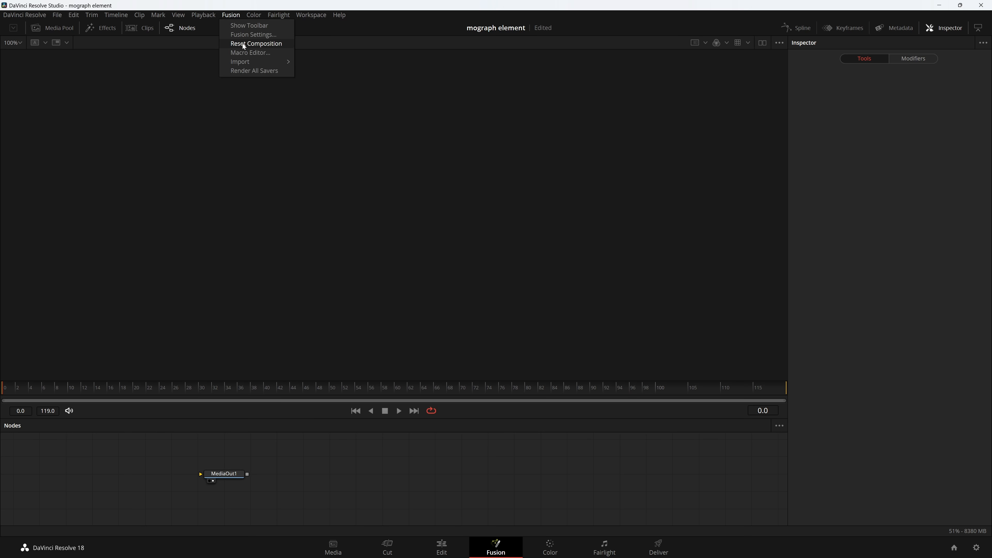
pyautogui.click(253, 25)
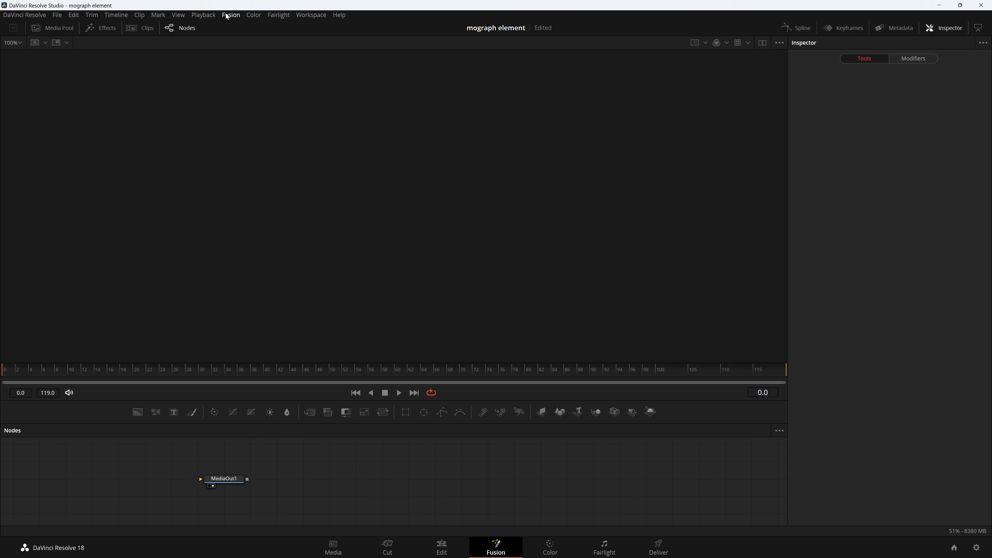
pyautogui.click(234, 19)
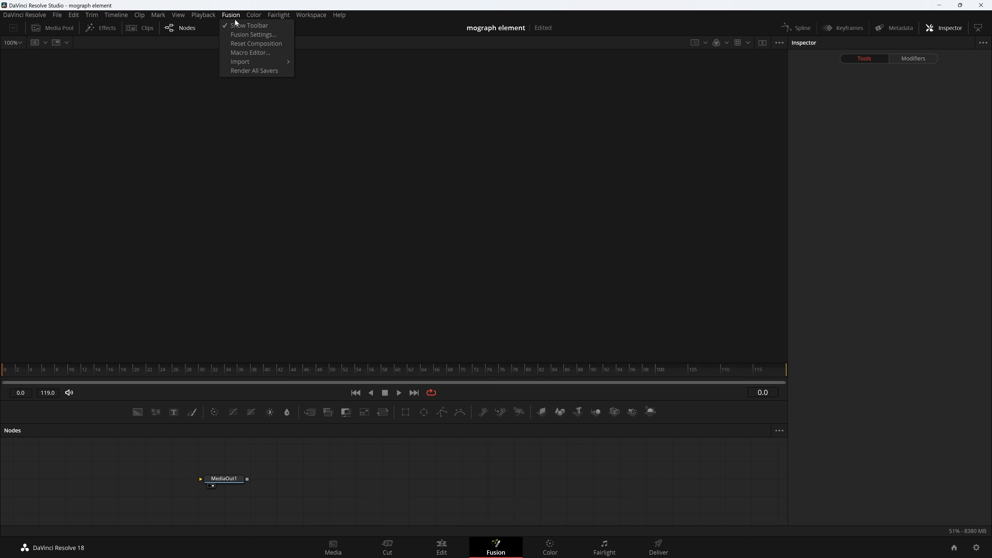
pyautogui.click(962, 190)
# Step: Switch the workspace to a full screen window
pyautogui.moveTo(451, 482); pyautogui.dragTo(536, 488)
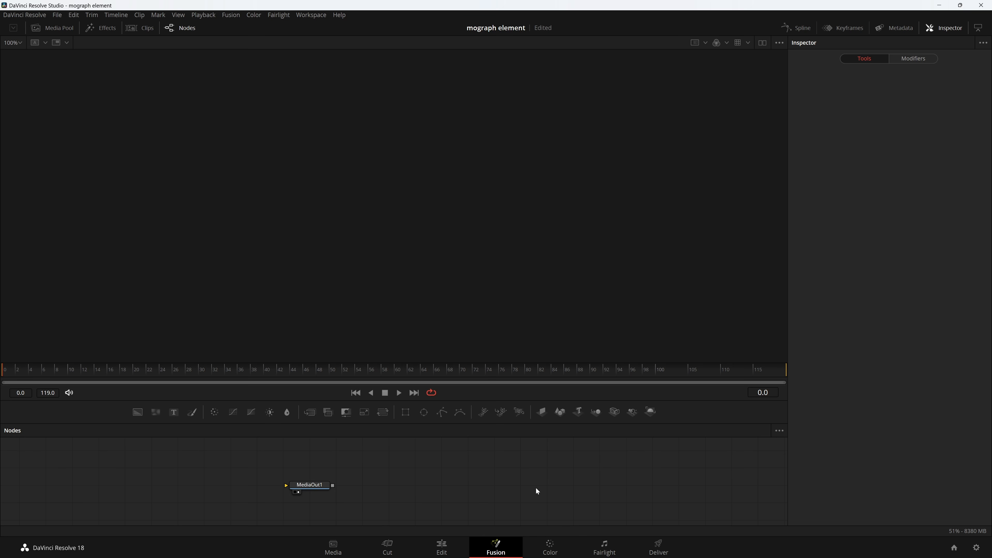
pyautogui.moveTo(272, 458); pyautogui.dragTo(426, 461)
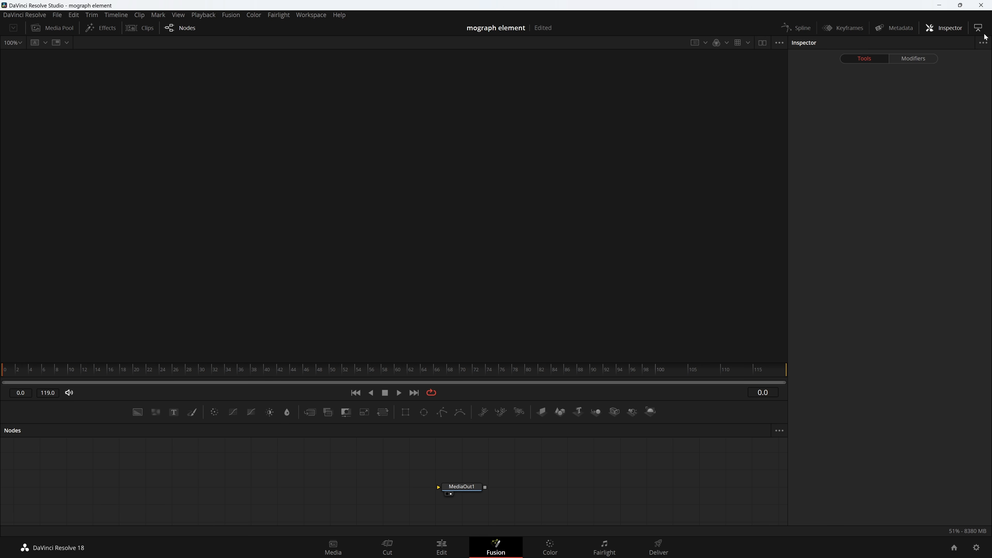
pyautogui.click(320, 16)
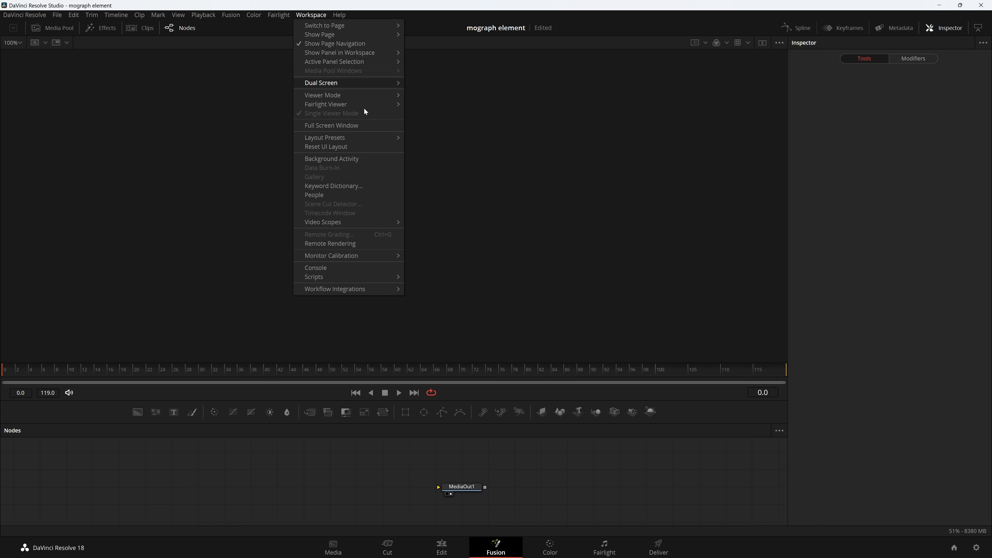
pyautogui.click(366, 123)
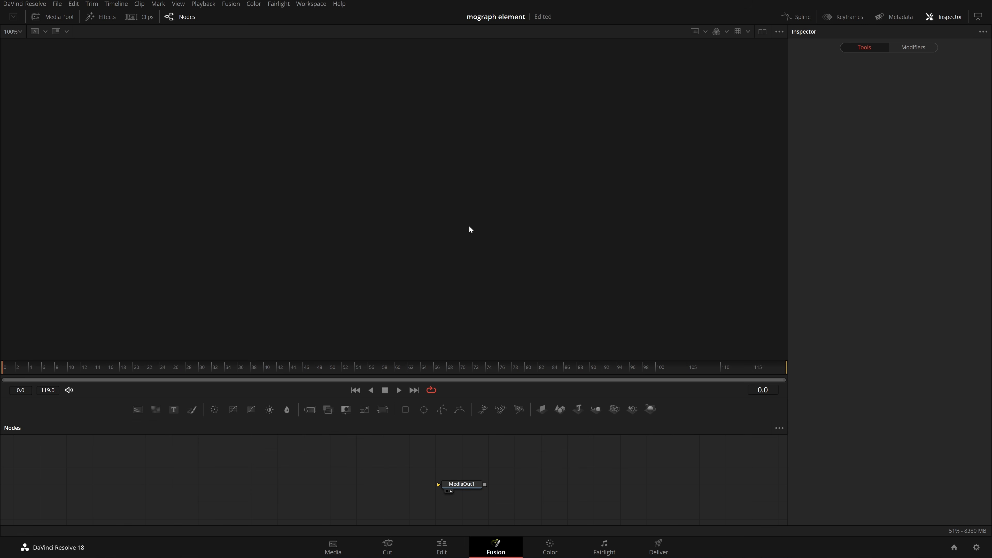
# Step: Add a Background node feeding a Merge node, and connect the Merge's output to MediaOut1
pyautogui.moveTo(137, 411); pyautogui.dragTo(177, 479)
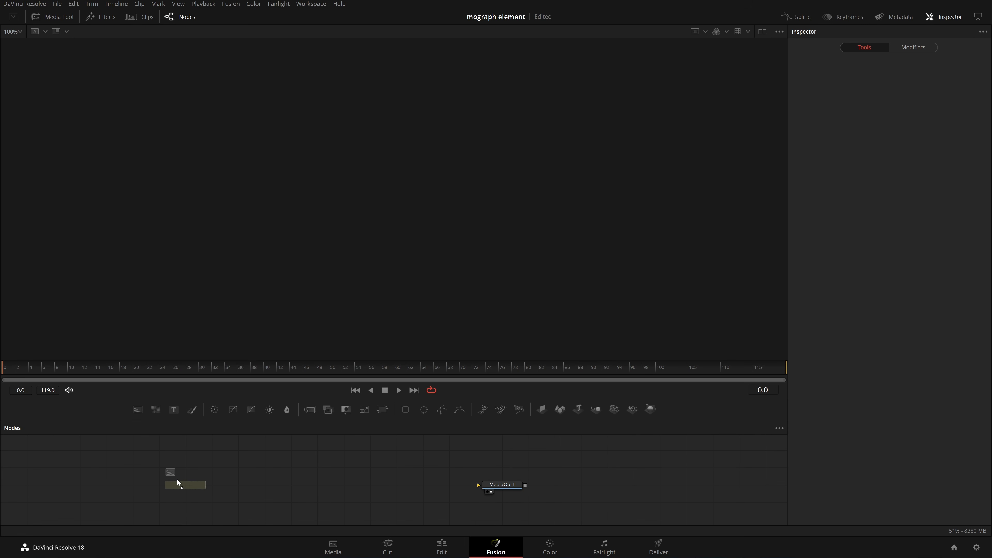
pyautogui.click(310, 410)
pyautogui.moveTo(283, 488); pyautogui.dragTo(508, 485)
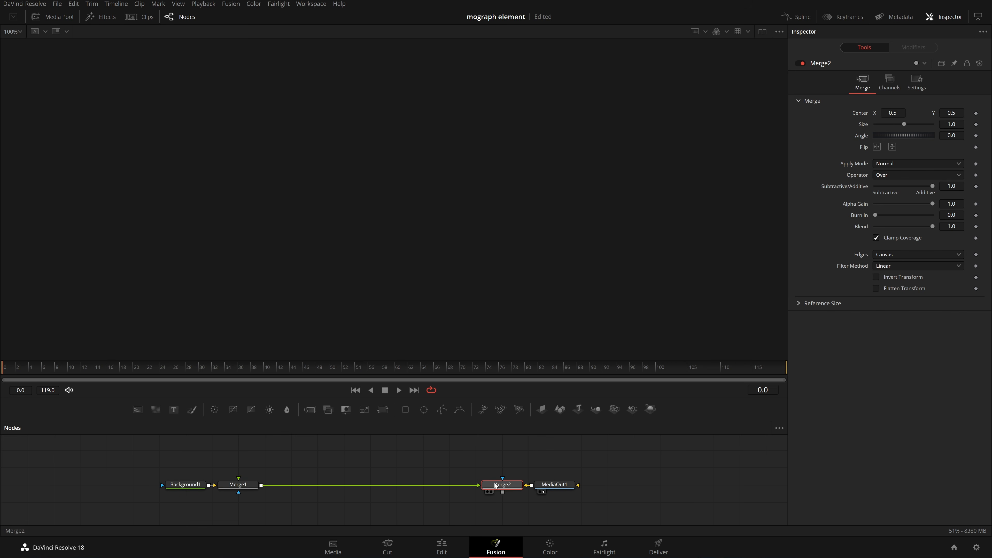
pyautogui.press('Delete')
pyautogui.moveTo(261, 485); pyautogui.dragTo(560, 487)
pyautogui.scroll(3, 251, 446)
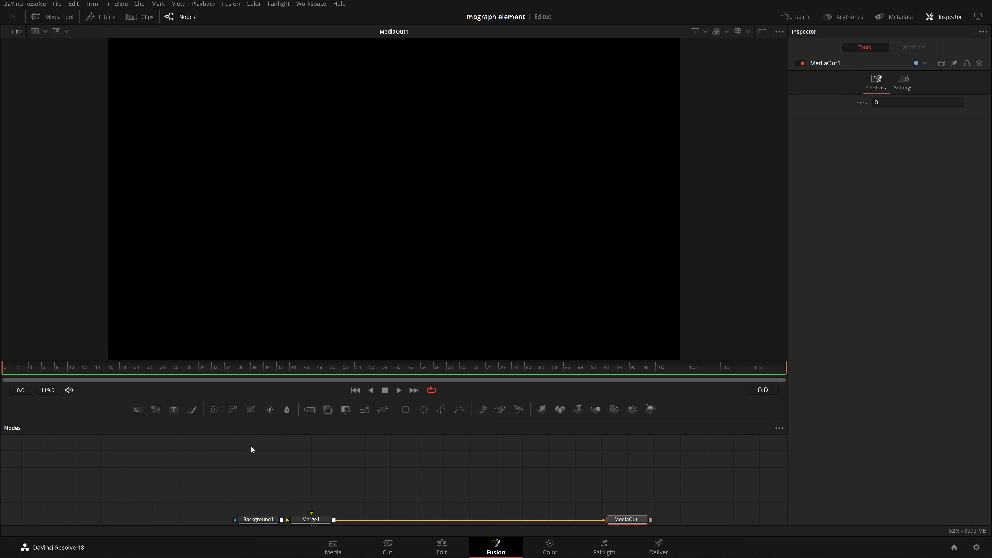
# Step: Add four more Background nodes in a separate branch, layered through a chain of three Merge nodes
pyautogui.moveTo(137, 409); pyautogui.dragTo(205, 462)
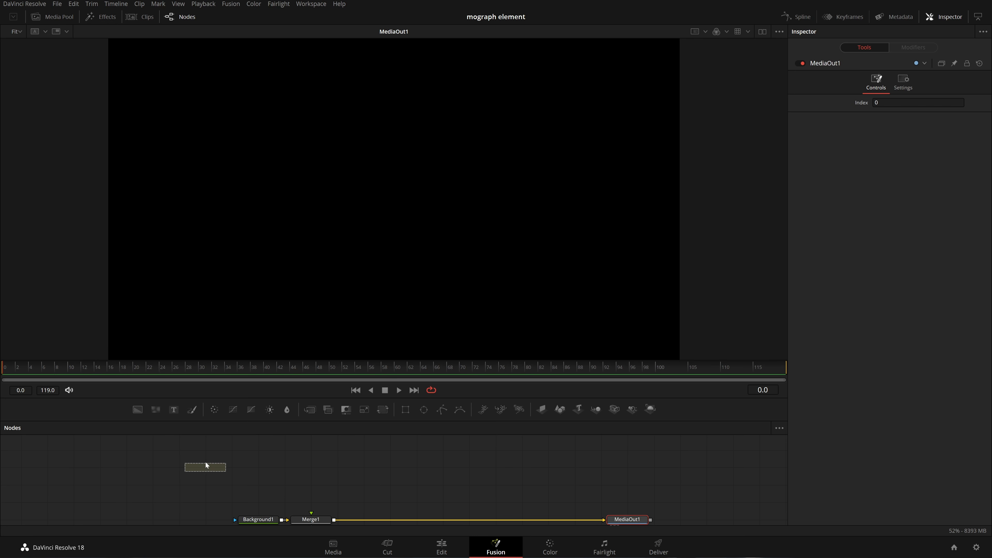
pyautogui.click(138, 412)
pyautogui.click(138, 411)
pyautogui.click(138, 410)
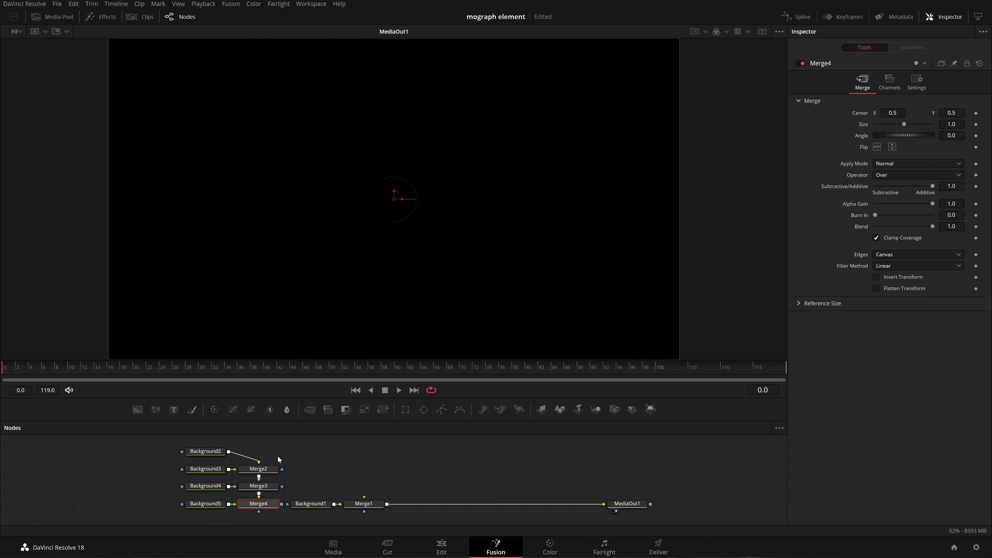
# Step: Move the new Background and Merge branch clear of the Background1 row, and place Background2 directly above Merge2
pyautogui.moveTo(158, 447); pyautogui.dragTo(290, 469)
pyautogui.scroll(3, 348, 486)
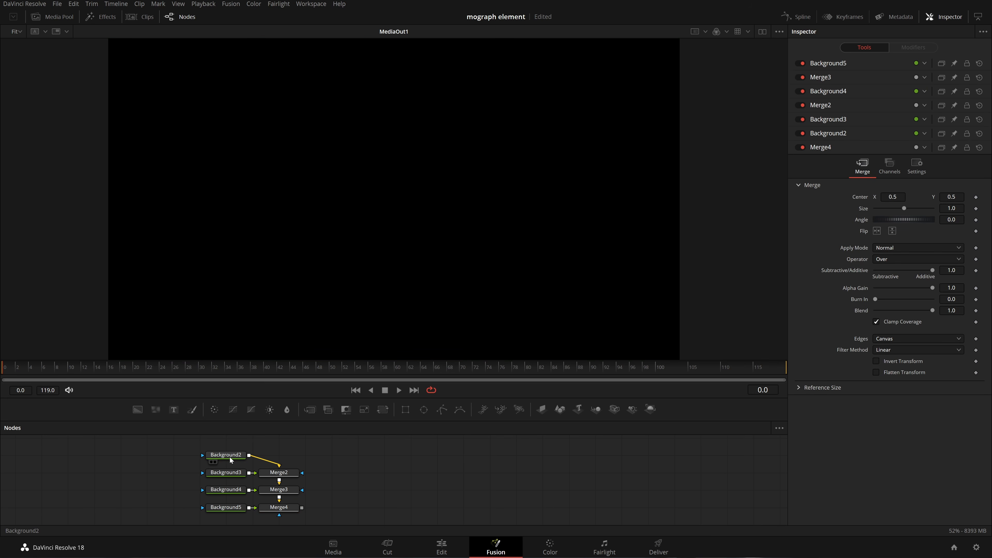
pyautogui.moveTo(230, 458); pyautogui.dragTo(282, 444)
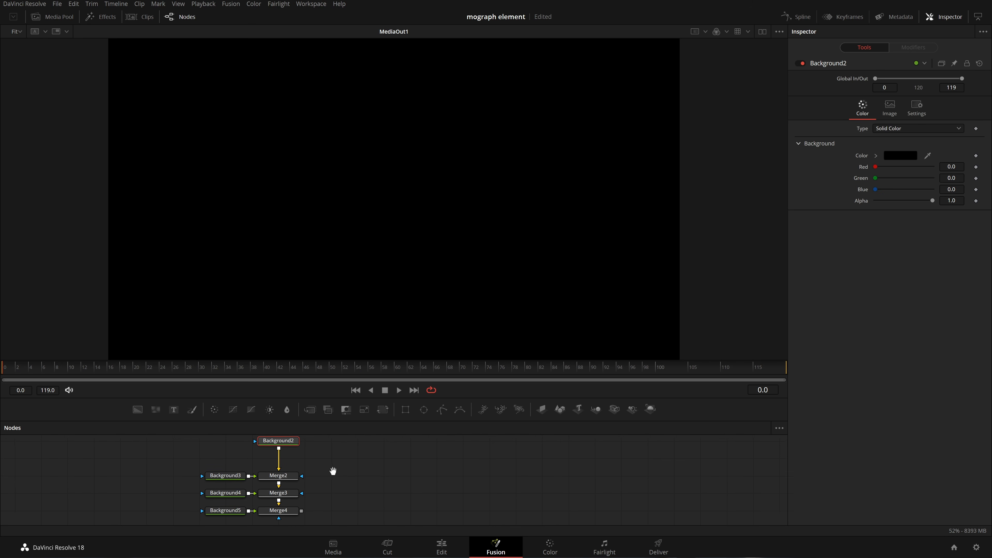
pyautogui.moveTo(333, 471); pyautogui.dragTo(305, 464)
# Step: Delete the Background4 and Background5 nodes, keeping Background3 and the Merge chain
pyautogui.click(198, 468)
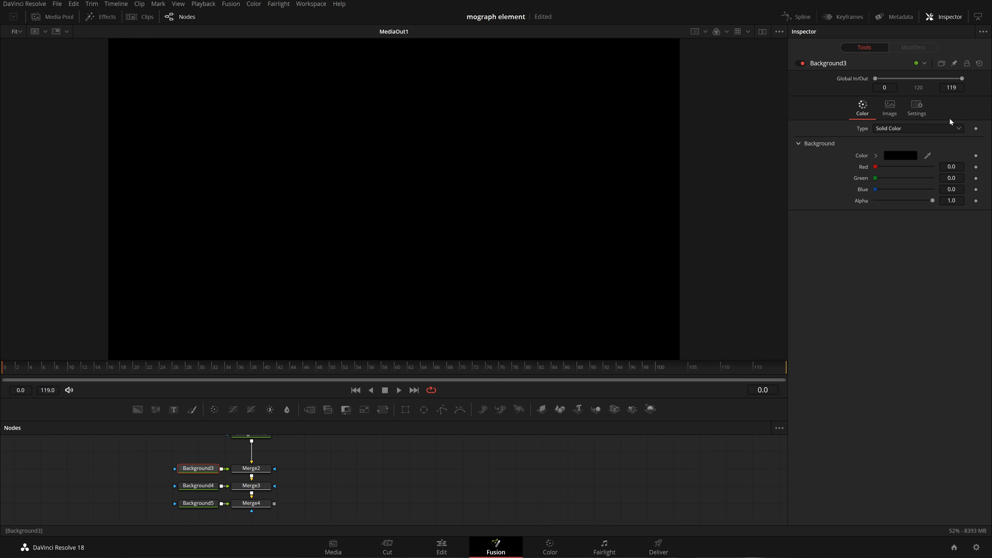
pyautogui.click(167, 483)
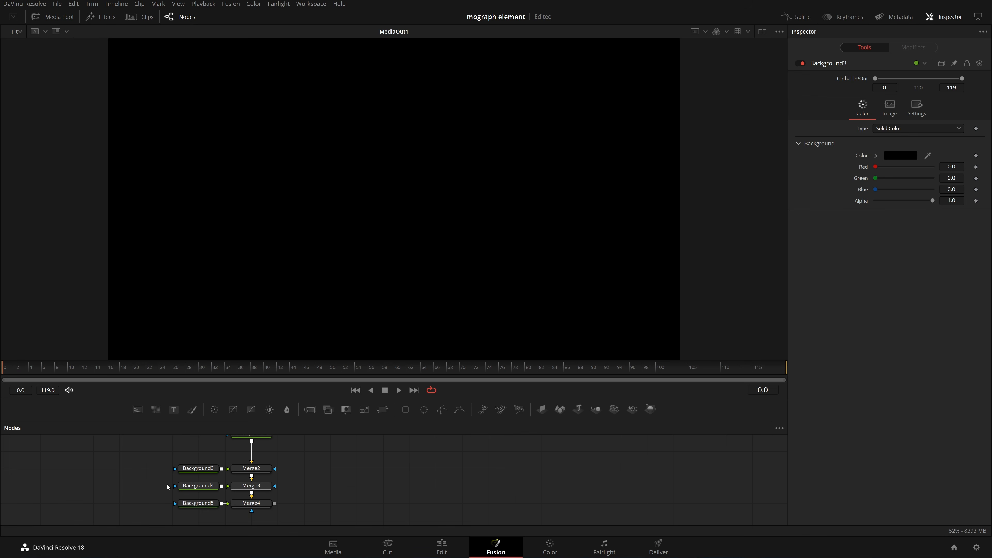
pyautogui.moveTo(167, 483); pyautogui.dragTo(225, 510)
pyautogui.press('Delete')
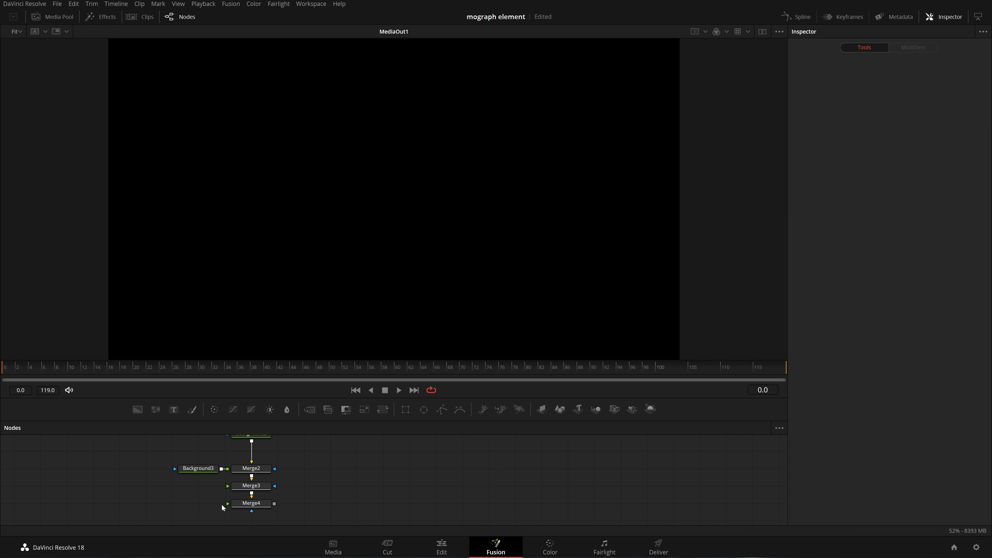
# Step: Turn off Auto Resolution on Background3 and set its image size to 200 by 200
pyautogui.click(194, 471)
pyautogui.click(890, 107)
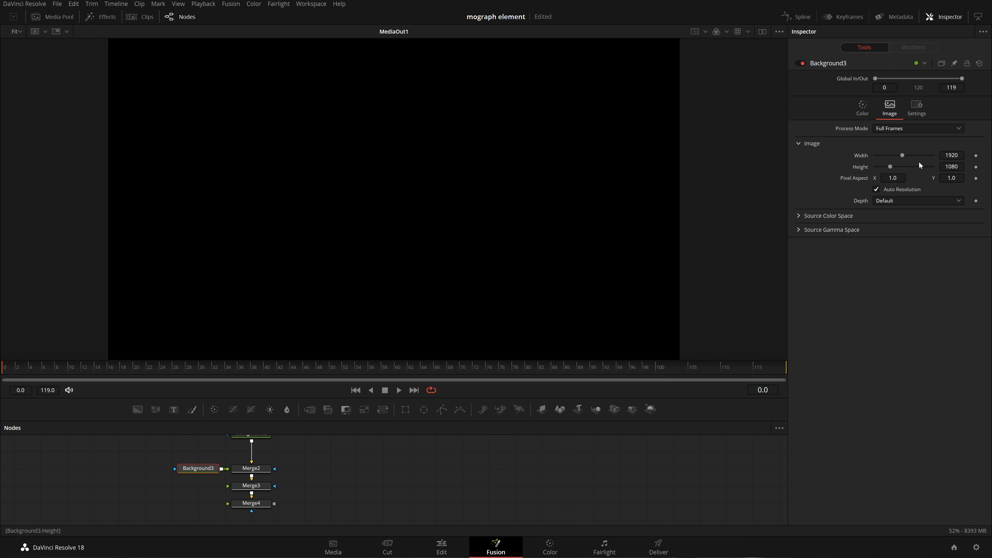
pyautogui.click(902, 190)
pyautogui.click(952, 156)
pyautogui.write('200')
pyautogui.press('Tab')
pyautogui.write('200')
pyautogui.press('Tab')
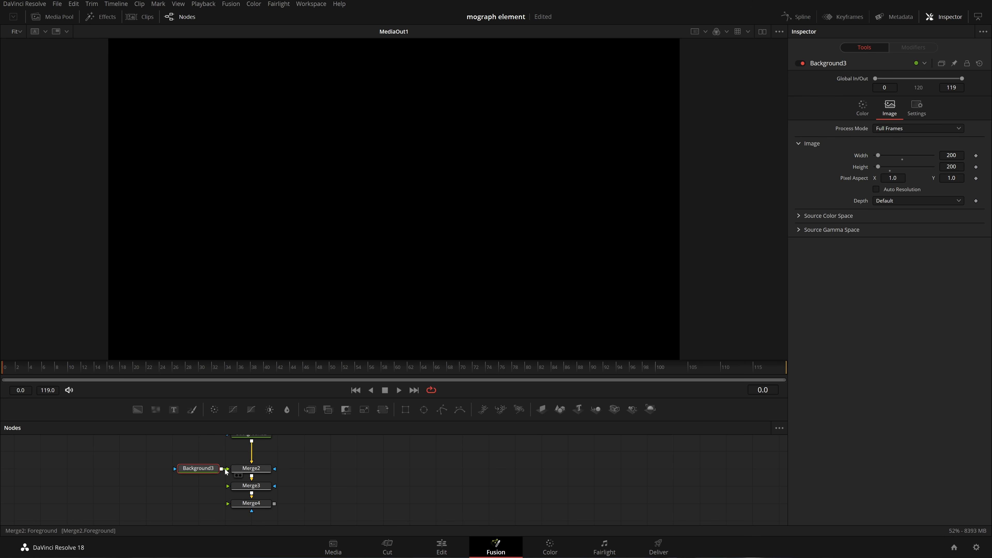
# Step: Duplicate Background3 twice and connect the copies as foregrounds to Merge3 and Merge4
pyautogui.hotkey('ctrl', 'c')
pyautogui.hotkey('ctrl', 'v')
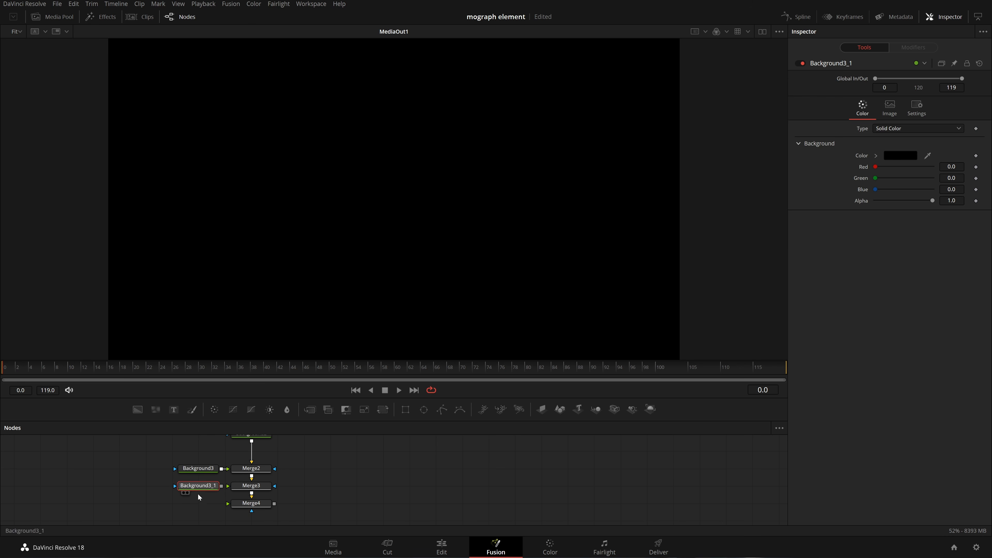
pyautogui.hotkey('ctrl', 'v')
pyautogui.hotkey('ctrl', 'z')
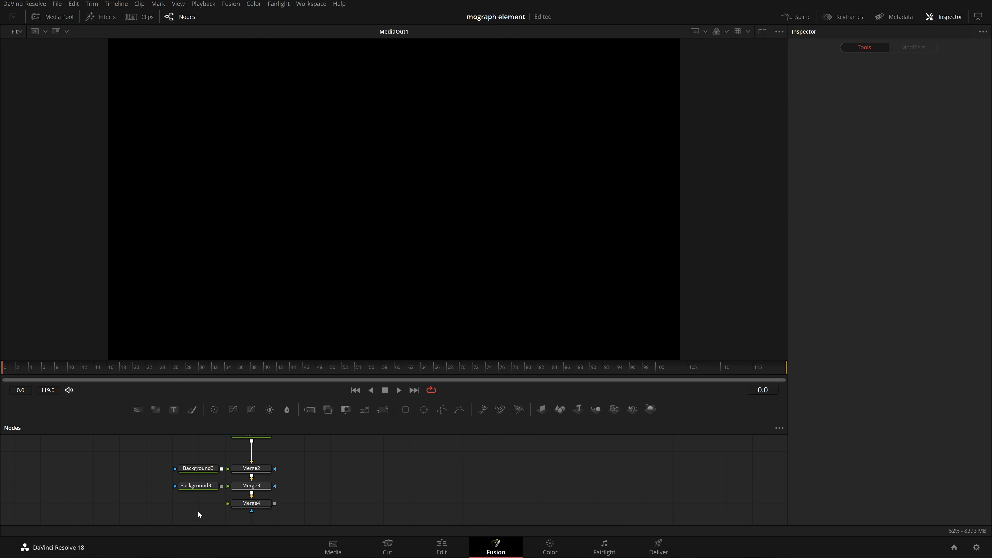
pyautogui.hotkey('ctrl', 'v')
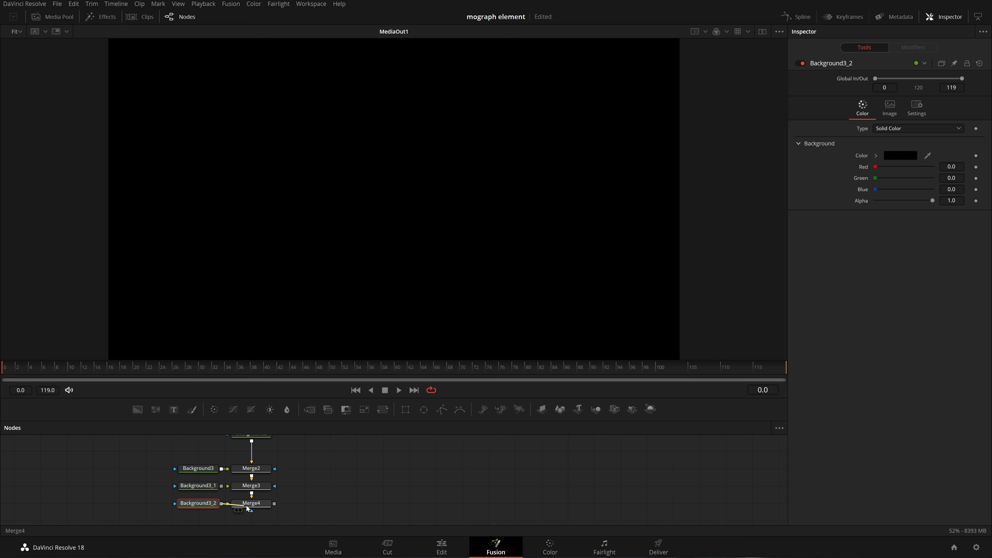
pyautogui.moveTo(222, 486); pyautogui.dragTo(244, 486)
# Step: Inspect the three foreground Background nodes together, and bring up the image settings of Background3 alone
pyautogui.moveTo(194, 457); pyautogui.dragTo(206, 504)
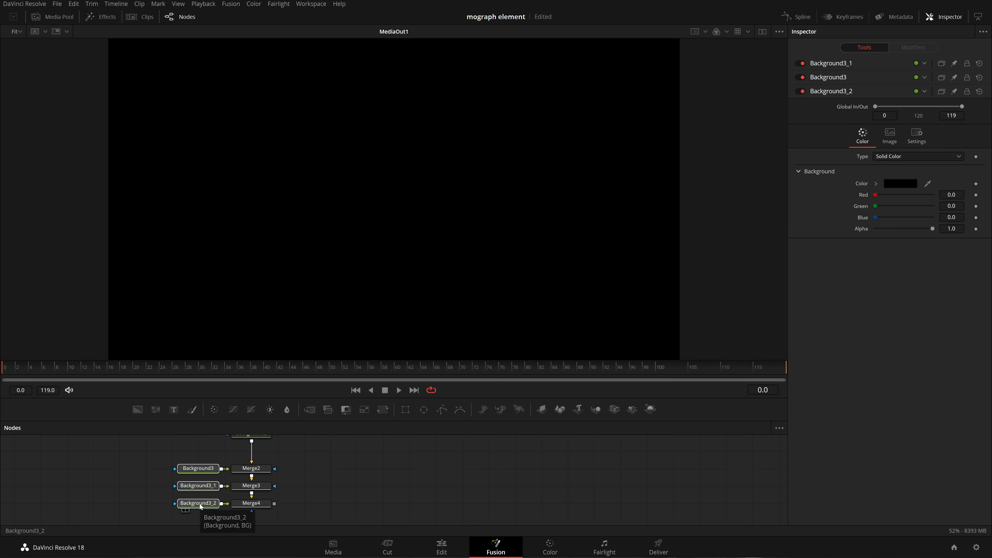
pyautogui.click(308, 492)
pyautogui.click(204, 472)
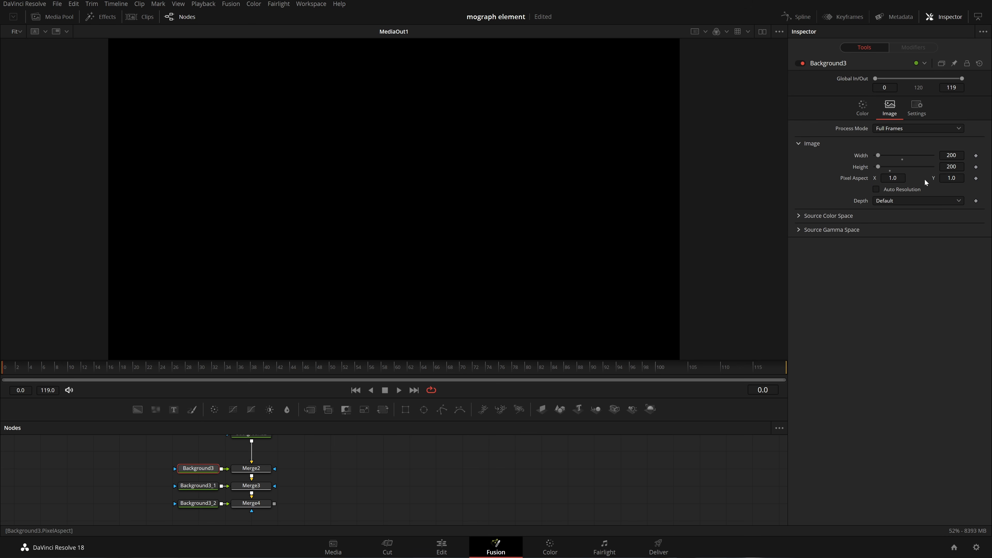
# Step: Color Background3 pure blue with blue at 1.0, and Background3_1 yellow-orange with red at 1.0 and green at 0.772
pyautogui.click(864, 112)
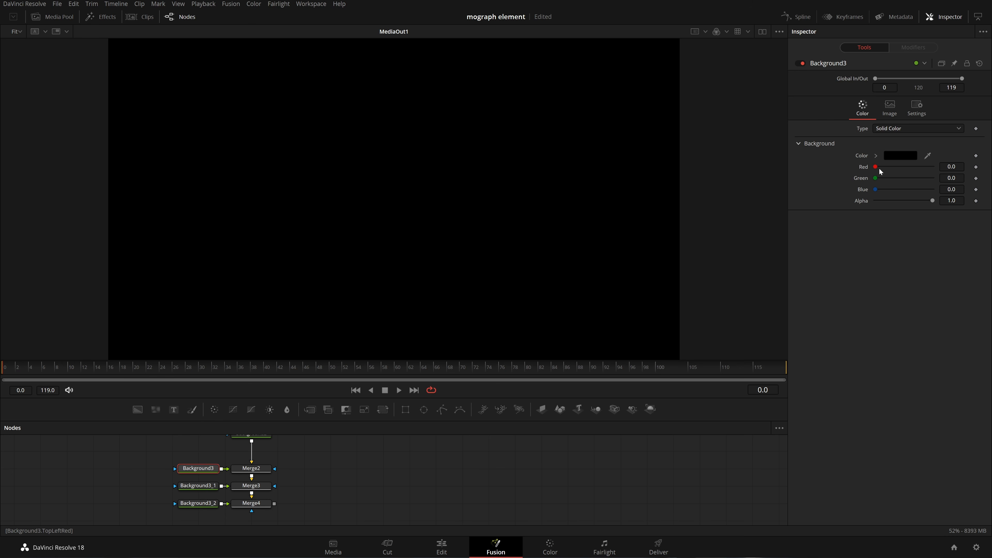
pyautogui.moveTo(875, 189); pyautogui.dragTo(934, 190)
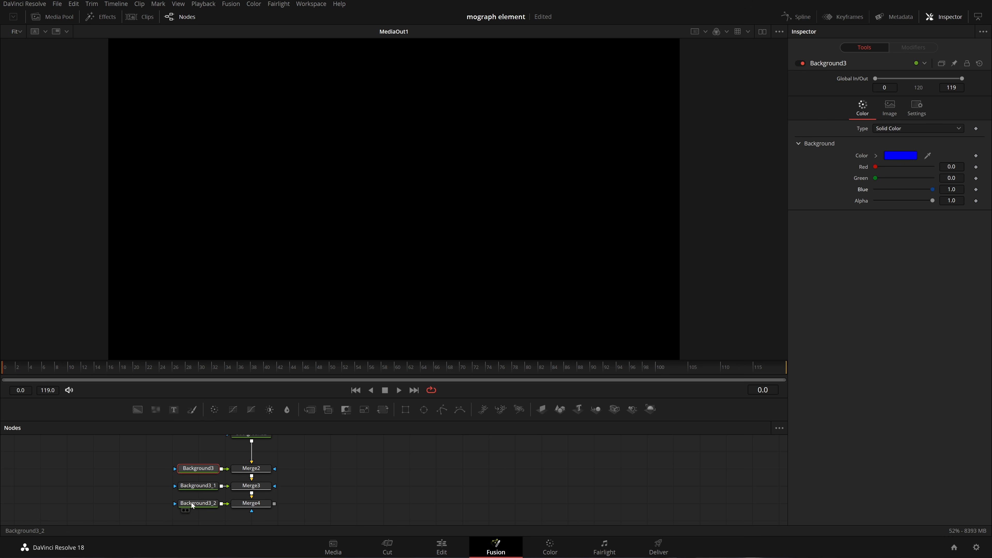
pyautogui.click(198, 485)
pyautogui.moveTo(875, 179); pyautogui.dragTo(921, 184)
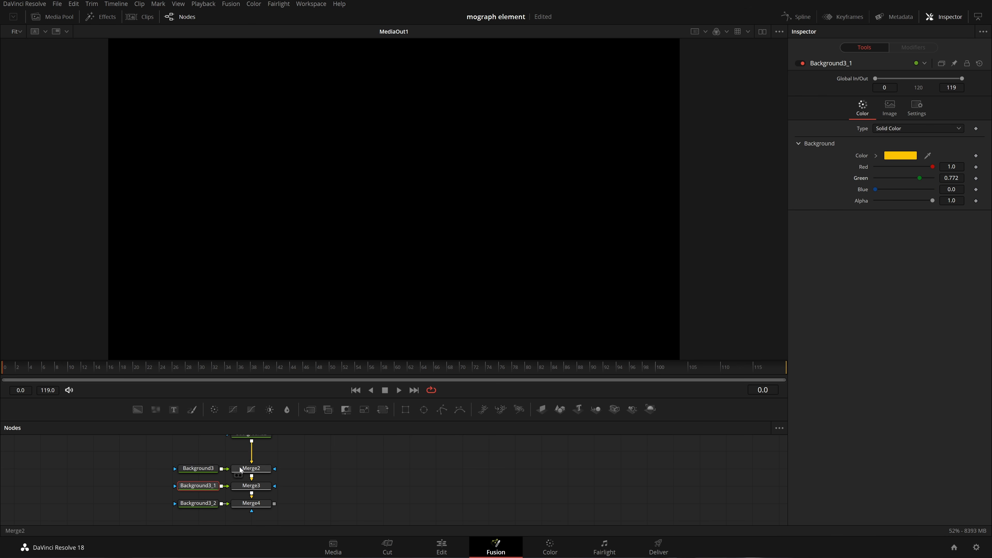
# Step: Color Background3_2 purple with the hex value #b235ff, and display Merge4 in the viewer
pyautogui.click(209, 503)
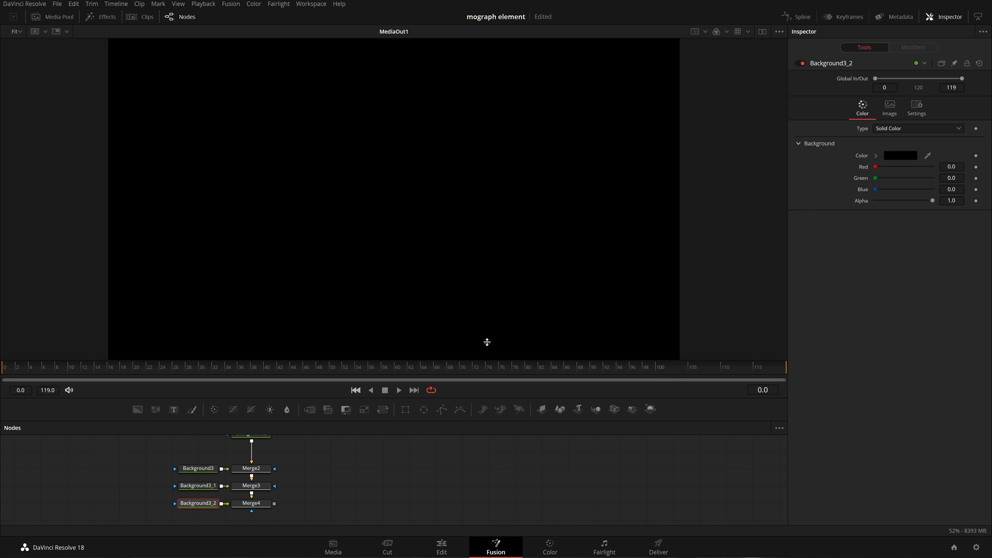
pyautogui.click(900, 156)
pyautogui.moveTo(530, 250); pyautogui.dragTo(517, 220)
pyautogui.click(600, 208)
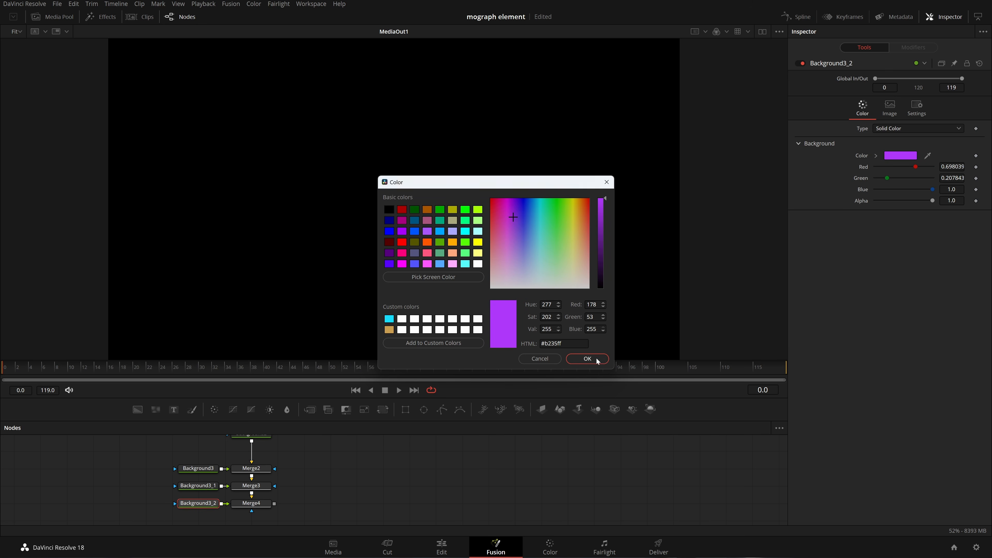
pyautogui.click(587, 359)
pyautogui.press('1')
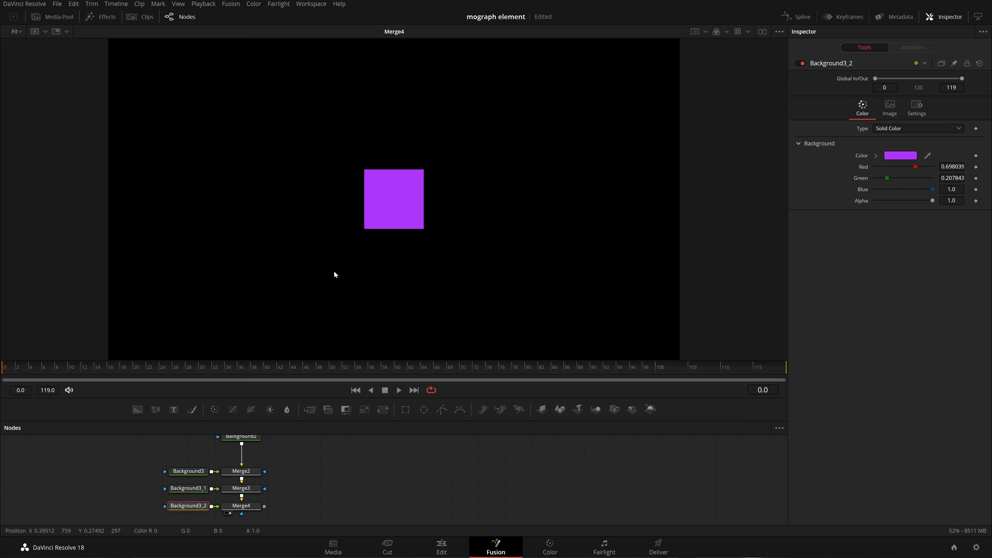
# Step: Add another Merge node after Merge4, taking Merge4 as its background input
pyautogui.click(239, 506)
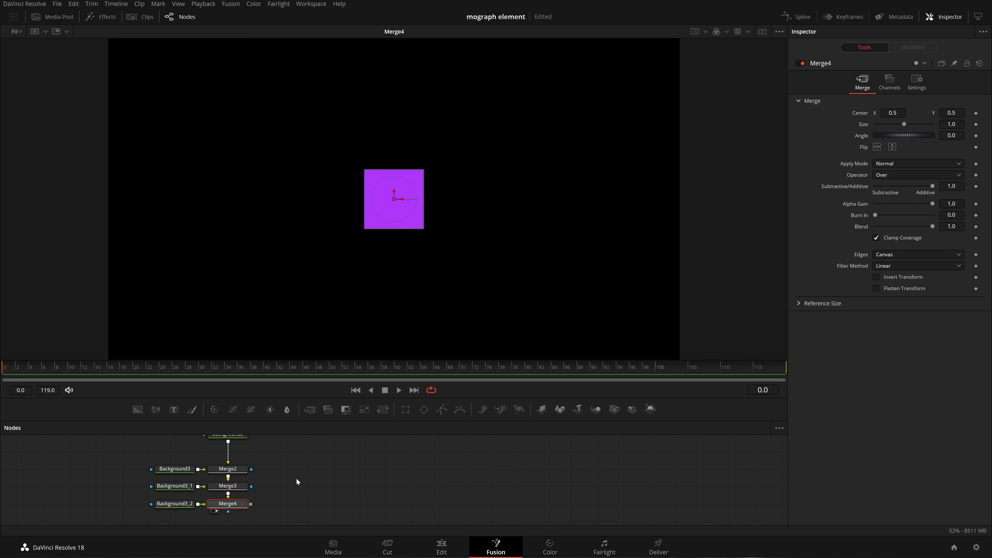
pyautogui.click(310, 408)
pyautogui.moveTo(373, 464); pyautogui.dragTo(506, 480)
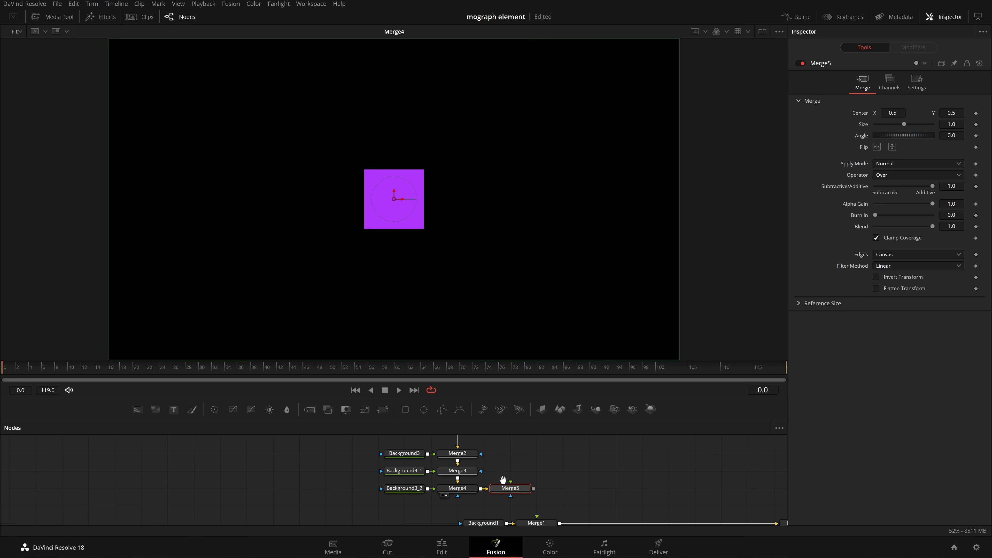
# Step: Set the image size of Background2 to 1000 by 1000
pyautogui.moveTo(297, 447); pyautogui.dragTo(400, 508)
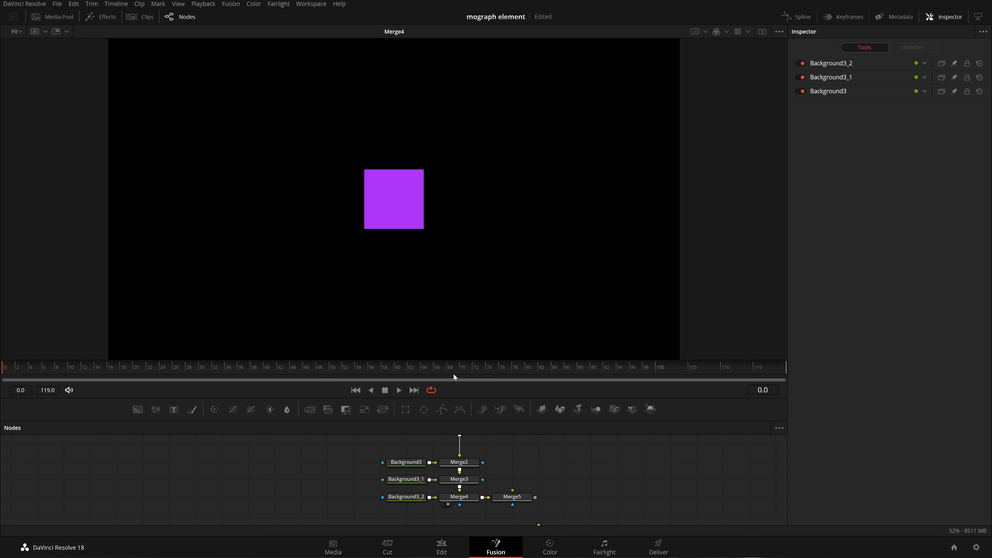
pyautogui.moveTo(395, 467); pyautogui.dragTo(333, 506)
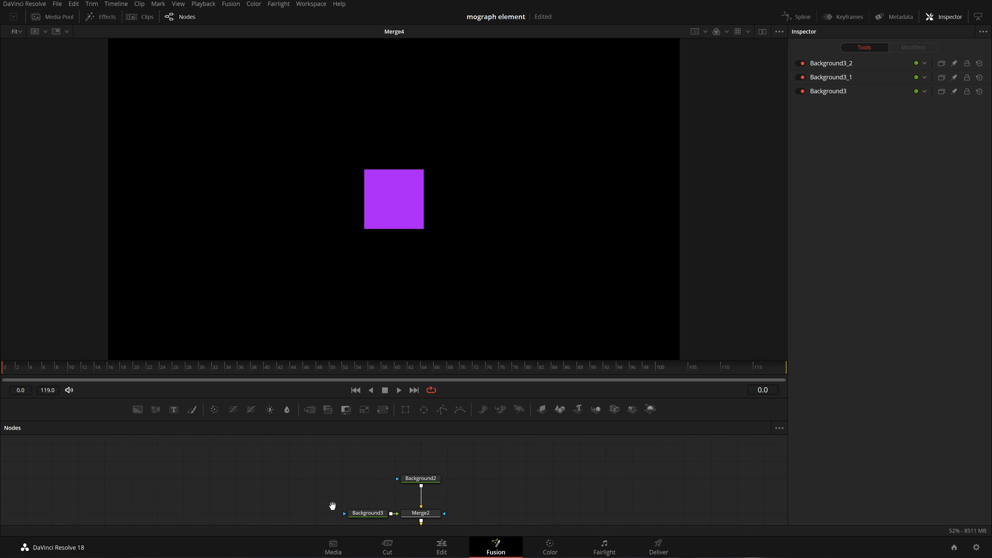
pyautogui.click(414, 486)
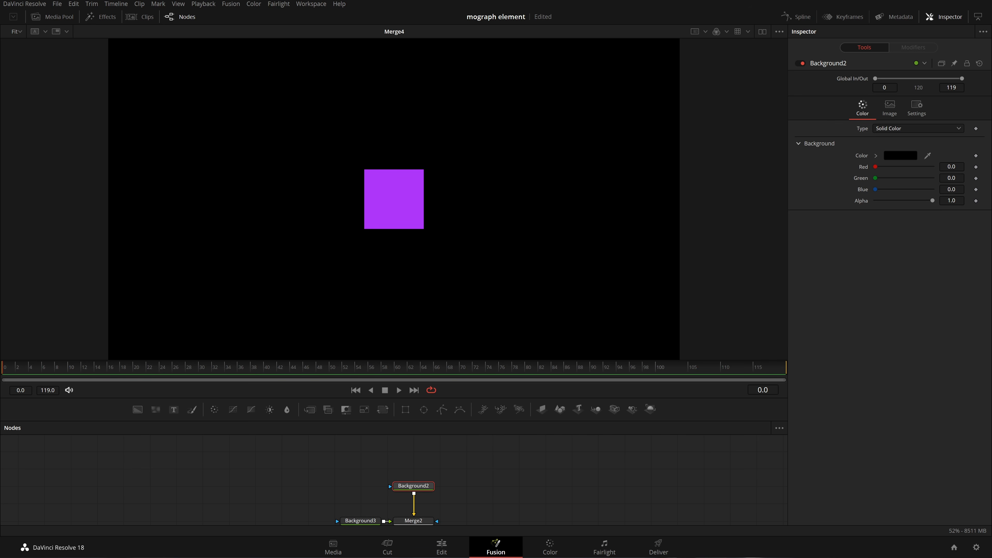
pyautogui.click(895, 111)
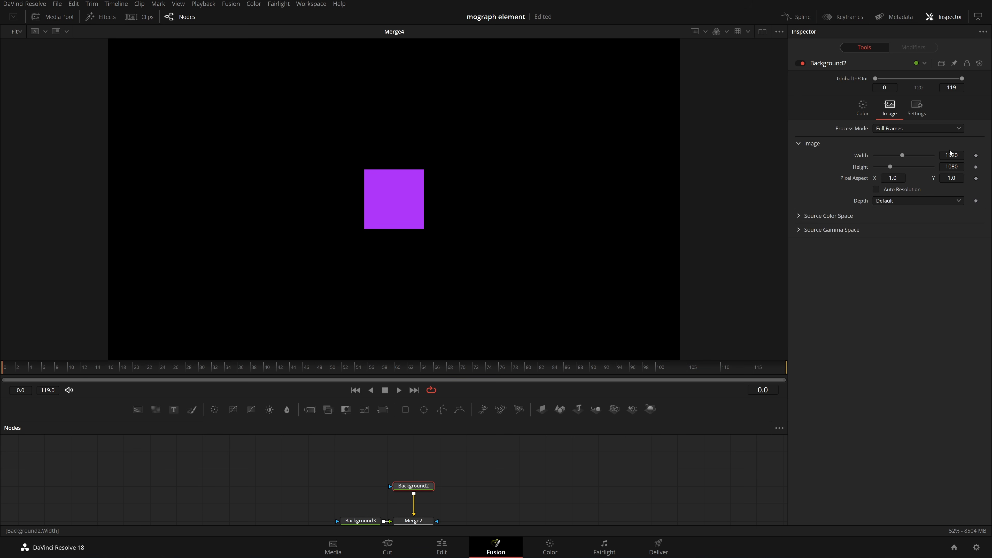
pyautogui.write('1000')
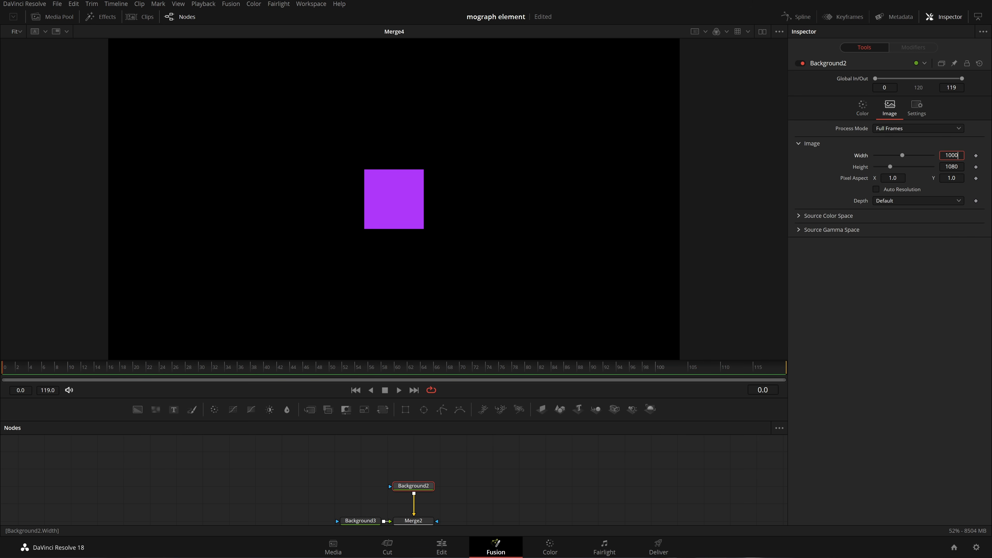
pyautogui.press('Tab')
pyautogui.write('1000')
pyautogui.press('Tab')
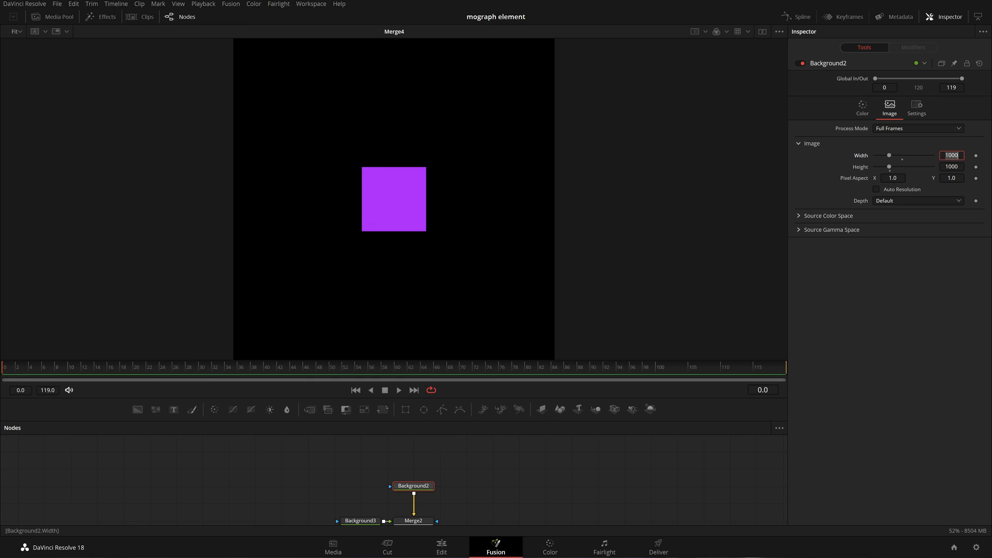
# Step: Set the width and height of the Background2 image to 2000 each
pyautogui.write('2000')
pyautogui.press('Tab')
pyautogui.write('2')
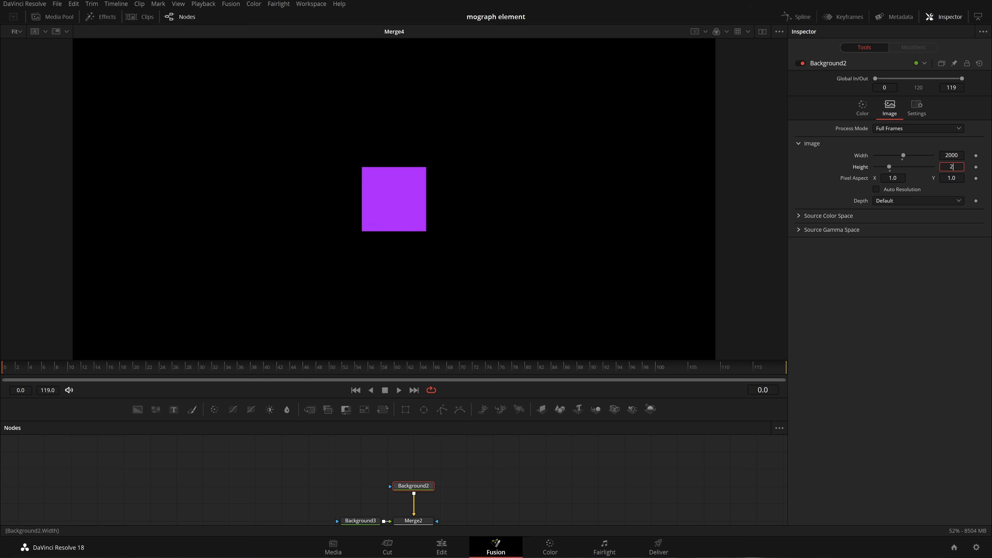
pyautogui.write('000')
pyautogui.press('Return')
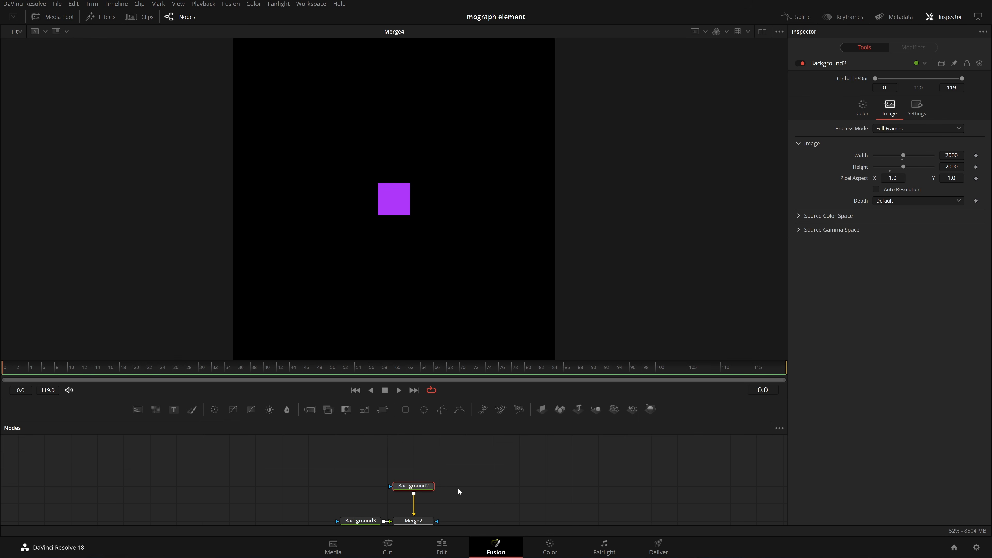
# Step: Add an Ellipse mask node and connect it to the mask inputs of Background3, Background3_1 and Background3_2
pyautogui.moveTo(458, 488); pyautogui.dragTo(412, 433)
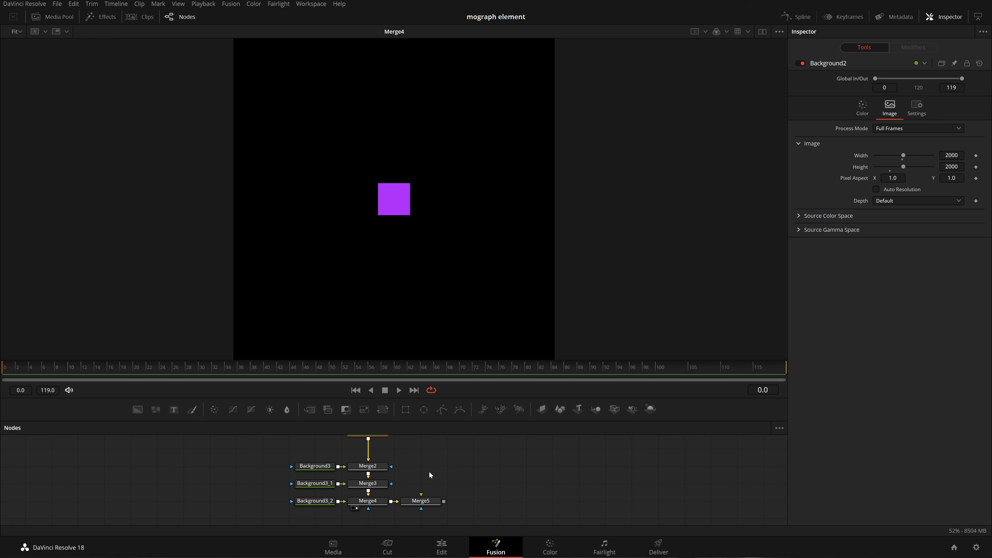
pyautogui.moveTo(396, 462); pyautogui.dragTo(469, 460)
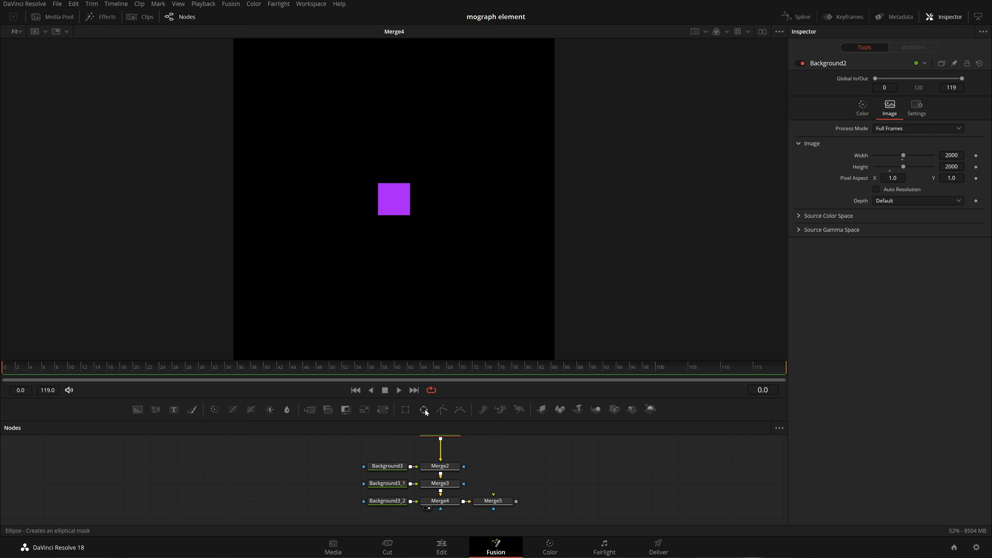
pyautogui.moveTo(427, 411); pyautogui.dragTo(285, 484)
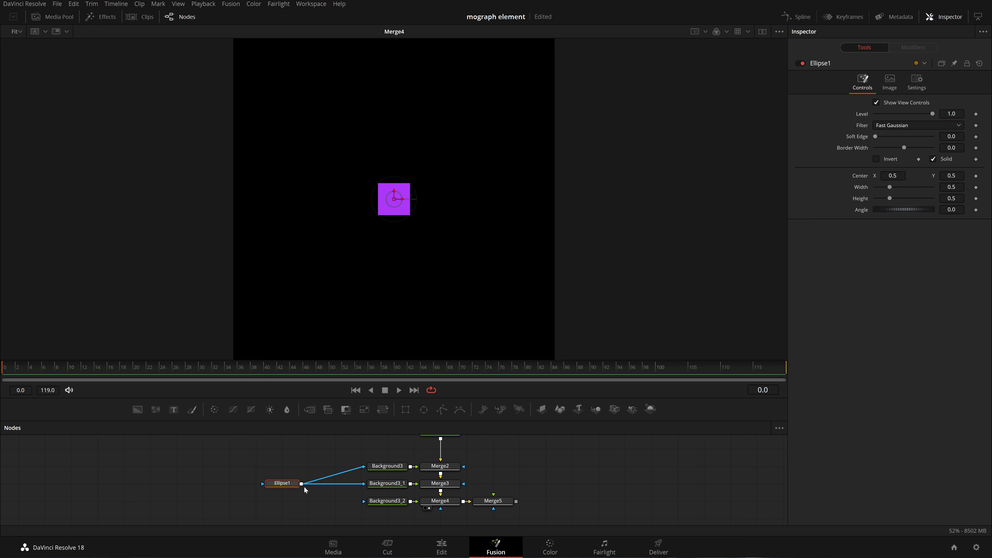
pyautogui.moveTo(363, 502); pyautogui.dragTo(364, 501)
# Step: Move the Ellipse1 node and the three masked Background nodes away from the Merge chain, and display Background3
pyautogui.moveTo(235, 437); pyautogui.dragTo(342, 509)
pyautogui.click(343, 501)
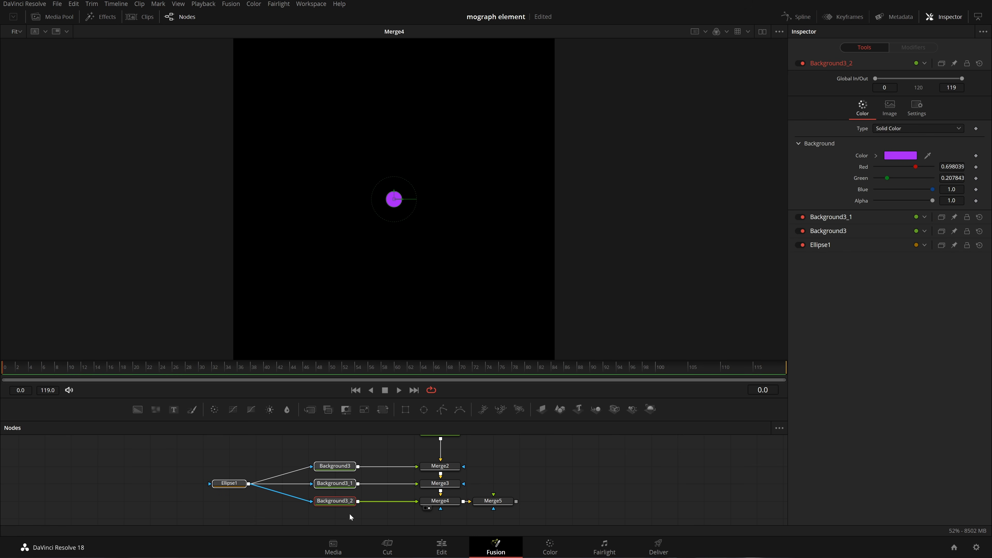
pyautogui.click(379, 445)
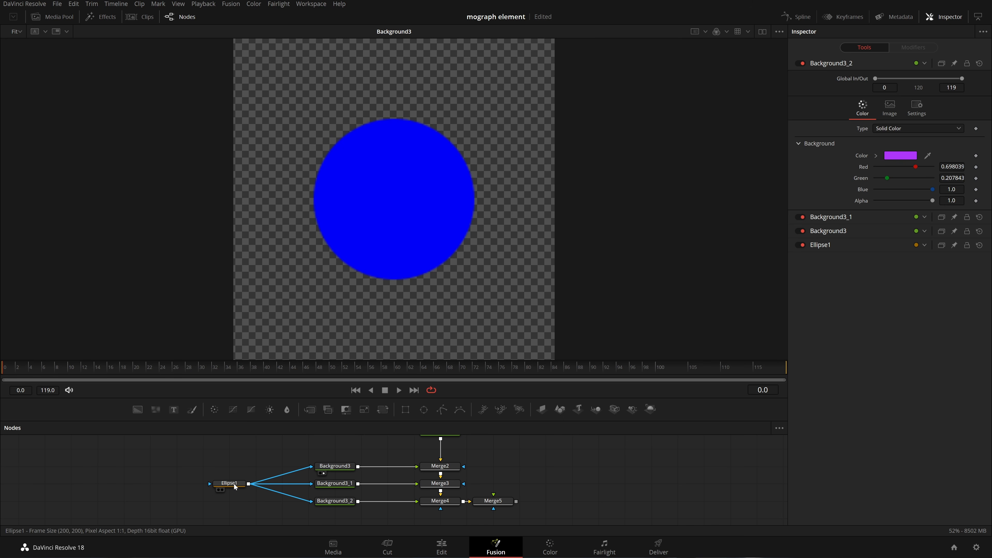
# Step: Enlarge the Ellipse1 mask to about 0.985 in width and height while viewing Background3_2, and display Merge5
pyautogui.click(234, 484)
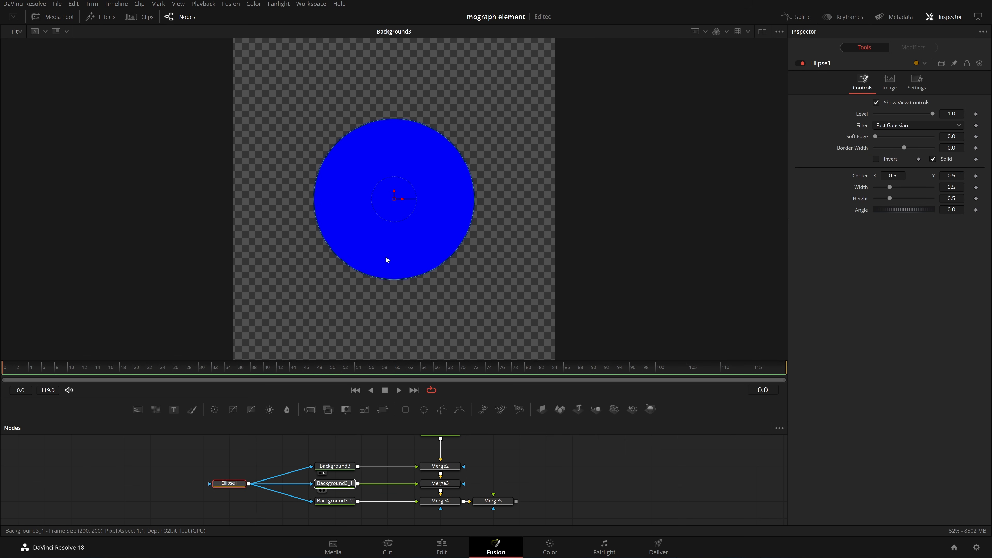
pyautogui.moveTo(386, 257); pyautogui.dragTo(386, 257)
pyautogui.moveTo(338, 501); pyautogui.dragTo(370, 245)
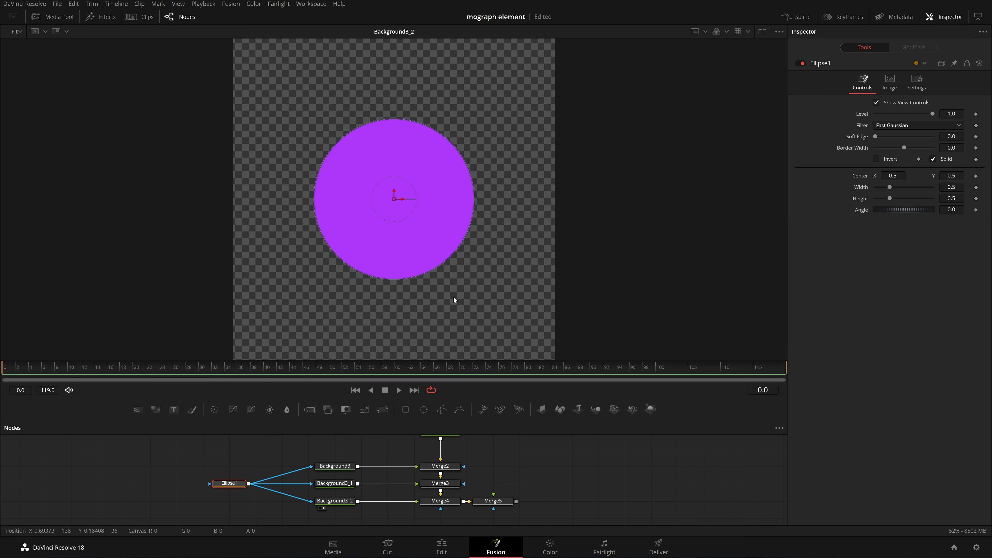
pyautogui.moveTo(455, 255); pyautogui.dragTo(524, 294)
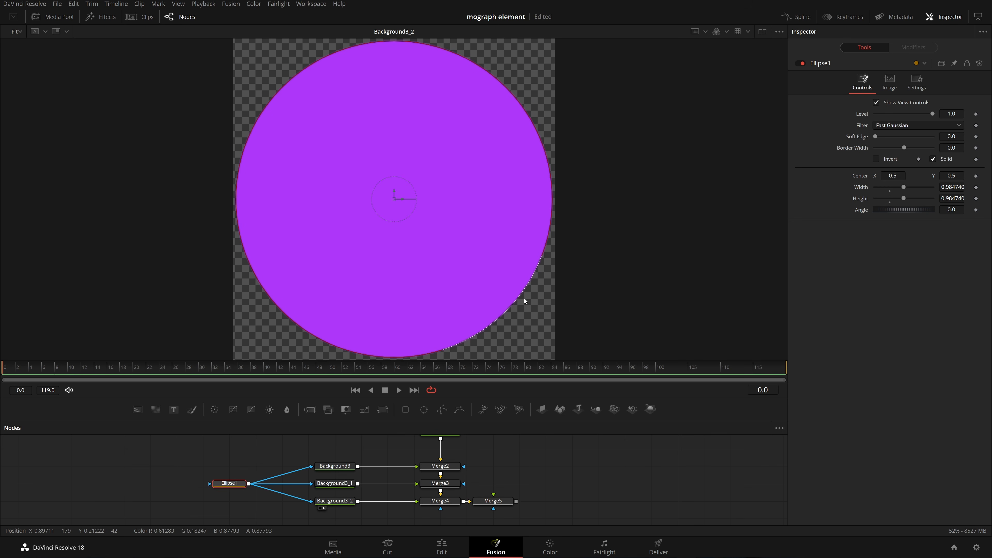
pyautogui.moveTo(494, 504); pyautogui.dragTo(484, 170)
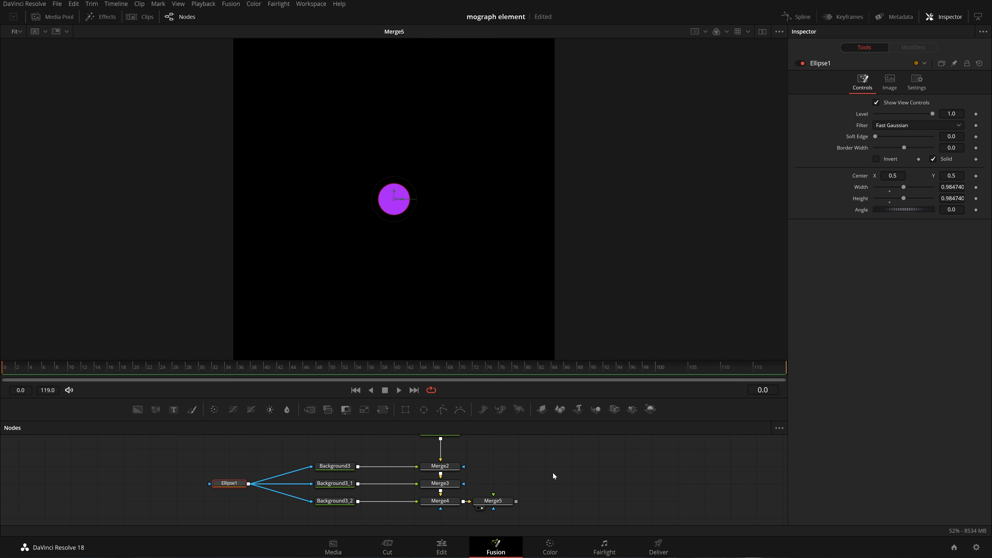
# Step: Widen the gap between the Background nodes and the Merge chain by moving Ellipse1 and the three Backgrounds farther out
pyautogui.moveTo(539, 480); pyautogui.dragTo(525, 483)
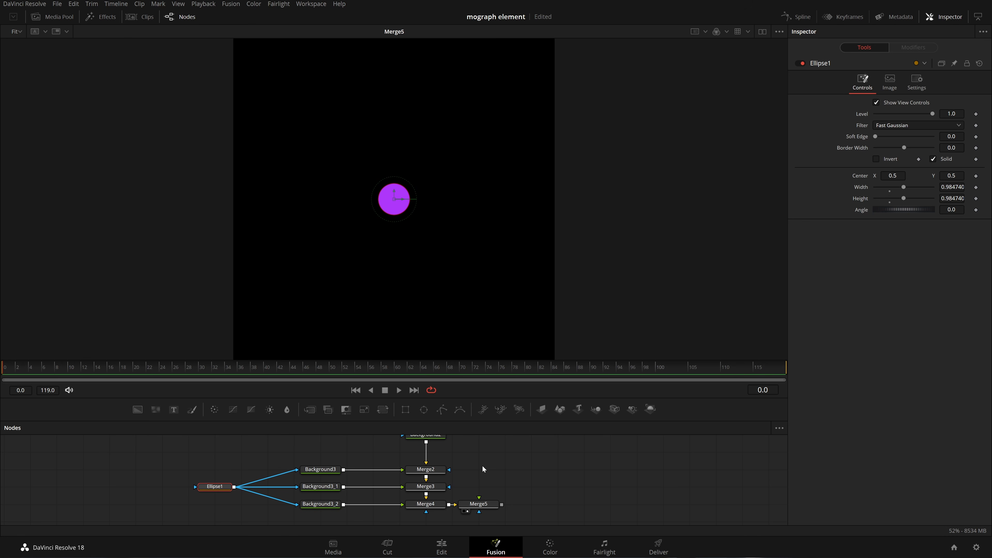
pyautogui.moveTo(122, 457); pyautogui.dragTo(246, 506)
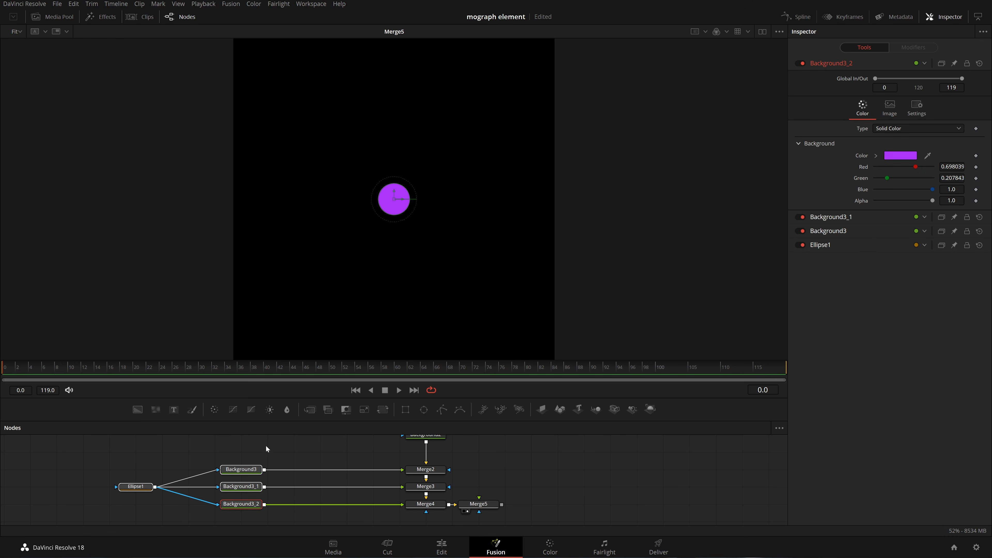
pyautogui.click(284, 454)
# Step: Move Merge5 farther from Merge4, and open the tool search for adding a node with Merge4 selected
pyautogui.moveTo(520, 504); pyautogui.dragTo(371, 487)
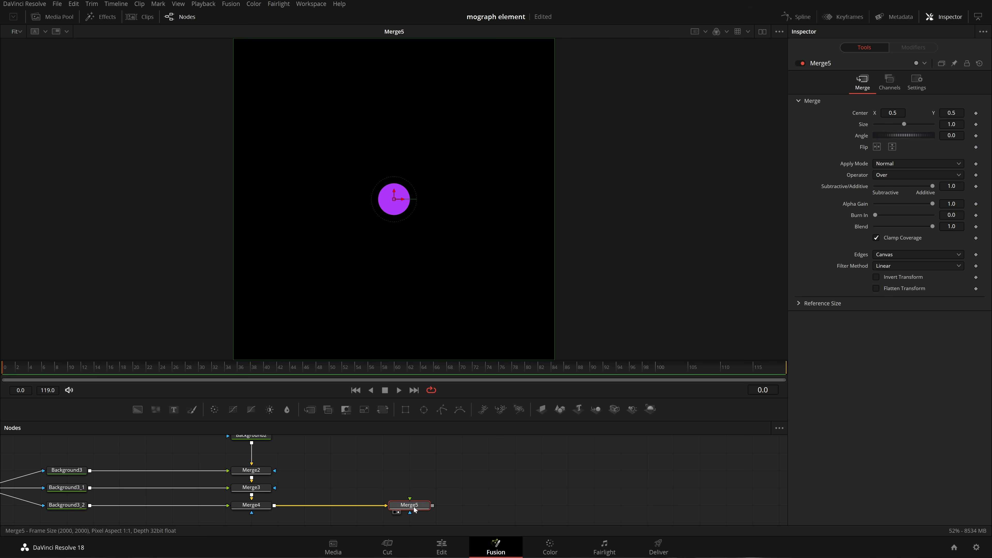
pyautogui.click(255, 507)
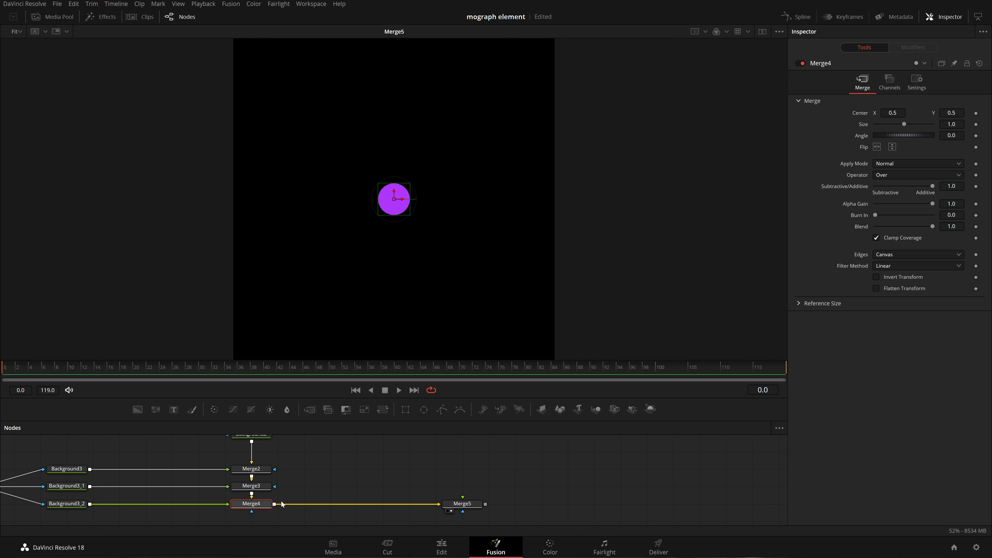
pyautogui.hotkey('shift', 'space')
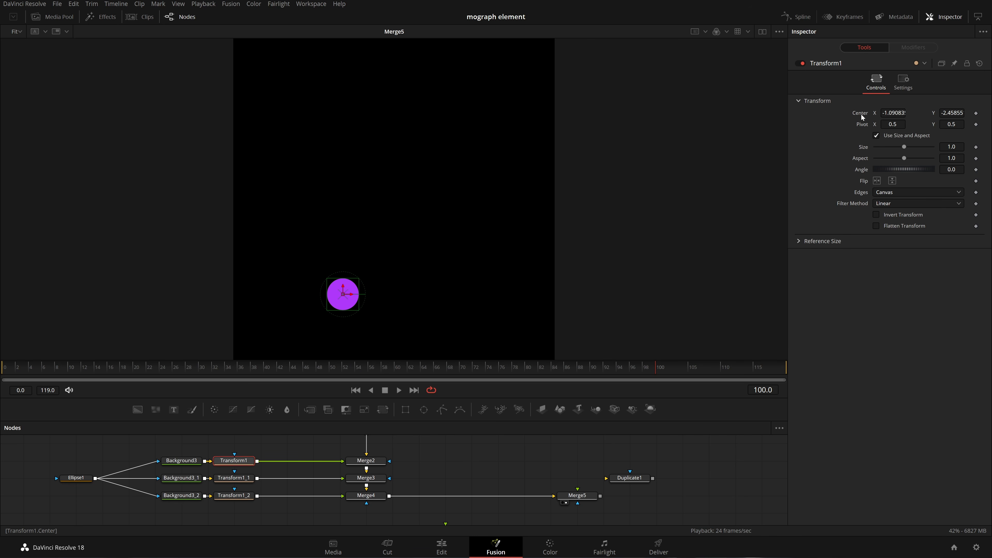
# Step: Modify the Center of Transform1 with Perturb, setting strength to 9.37, wobble to 3.39 and speed to 2.0
pyautogui.rightClick(862, 114)
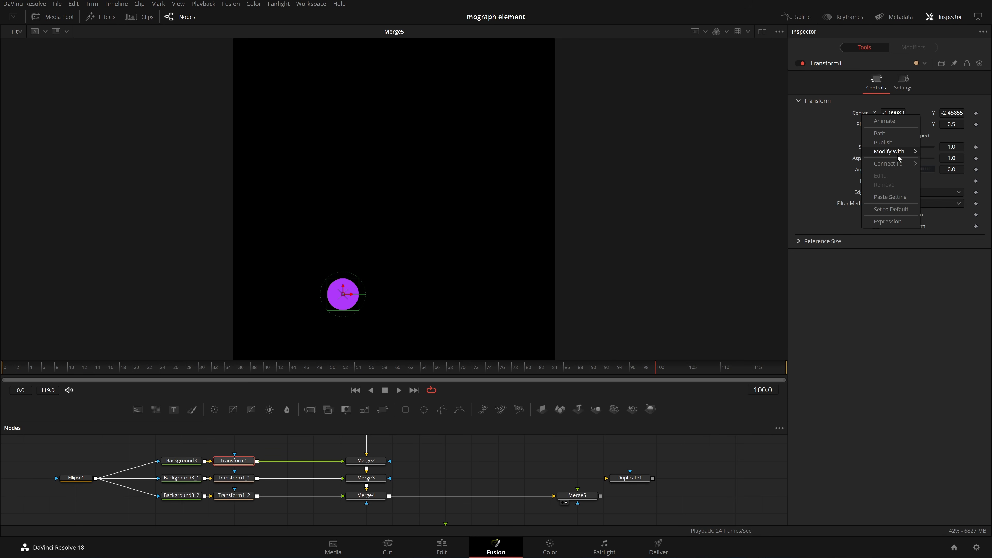
pyautogui.moveTo(903, 150)
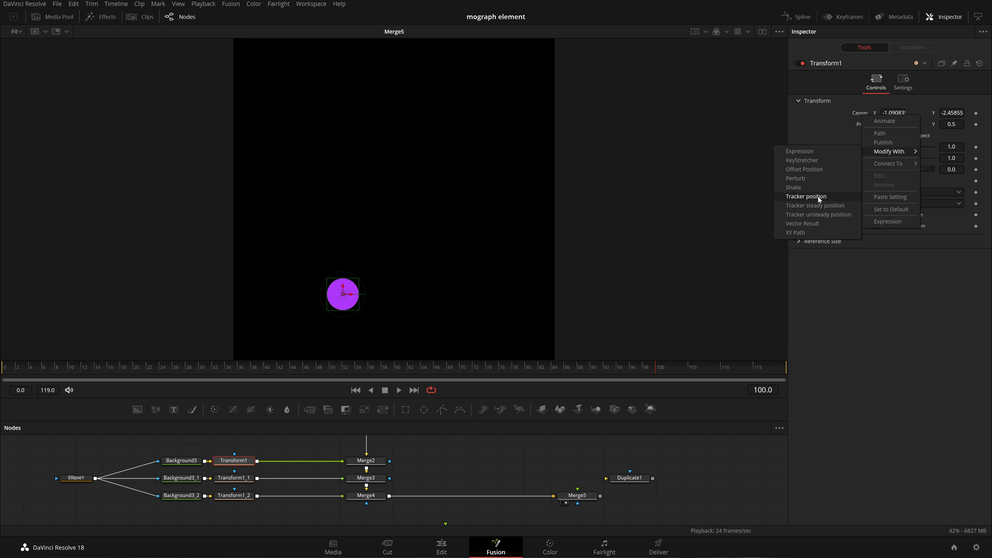
pyautogui.click(821, 180)
pyautogui.click(925, 47)
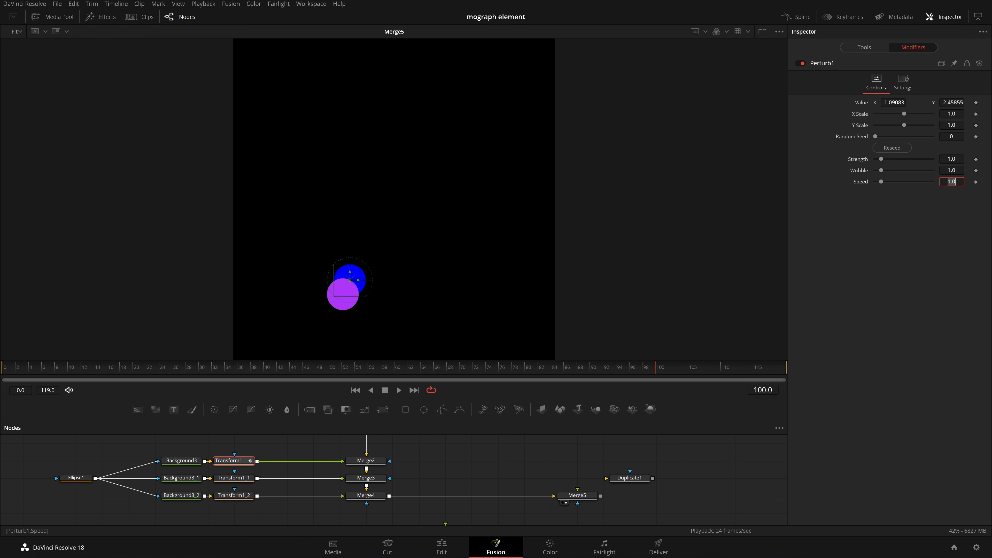
pyautogui.press('Tab')
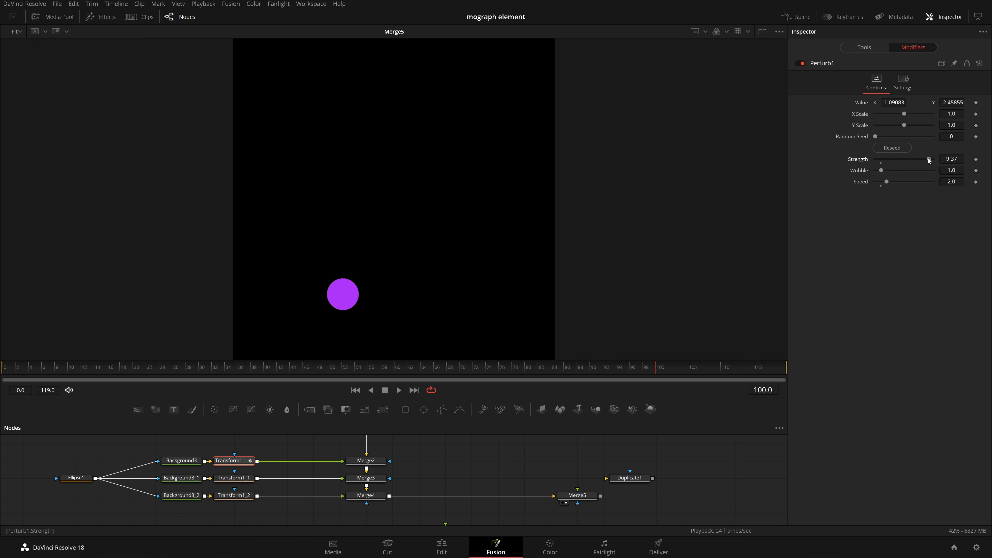
pyautogui.moveTo(884, 169); pyautogui.dragTo(896, 169)
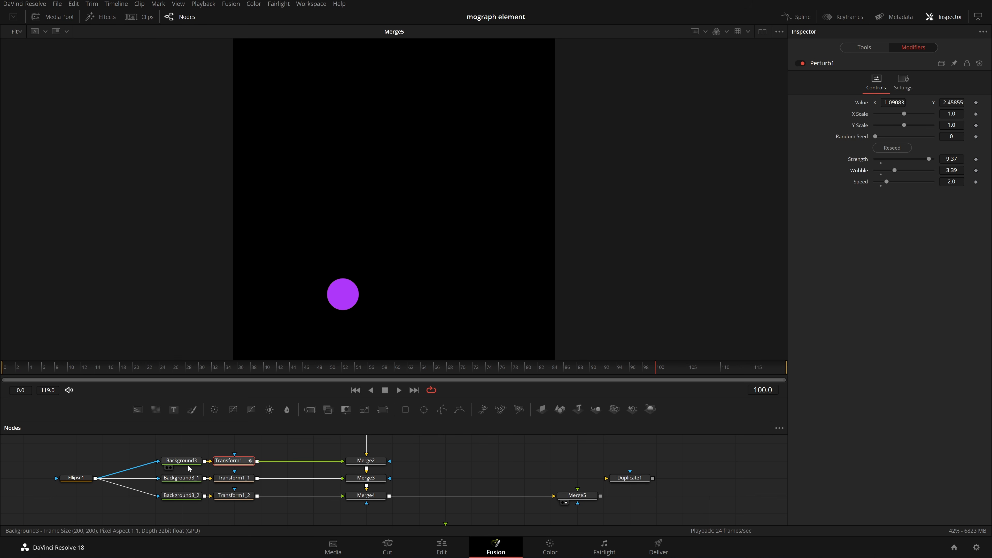
# Step: Set Perturb1's X Scale to 0.549, Y Scale to 0.554 and Wobble to 1.97, and its Value to 0.5 in X and Y
pyautogui.click(866, 48)
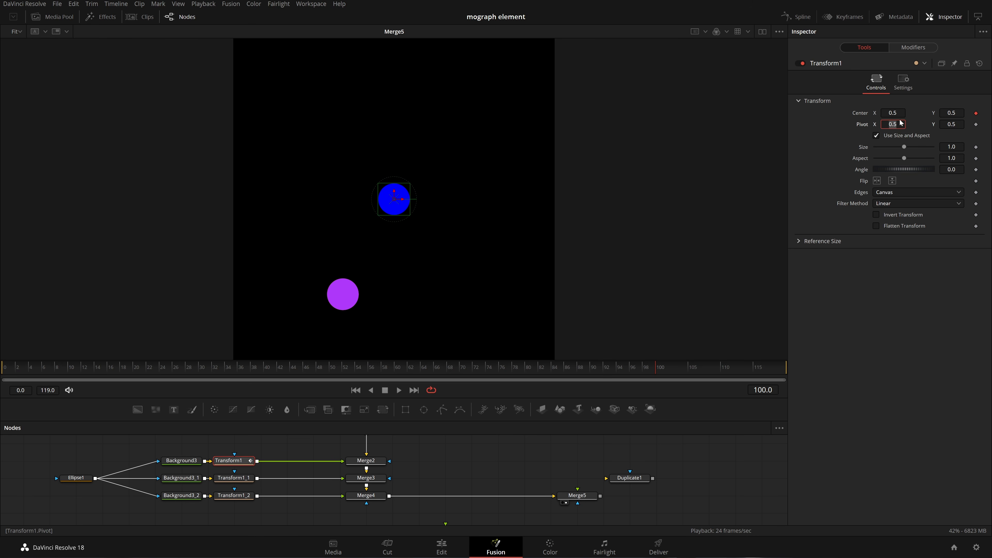
pyautogui.click(913, 47)
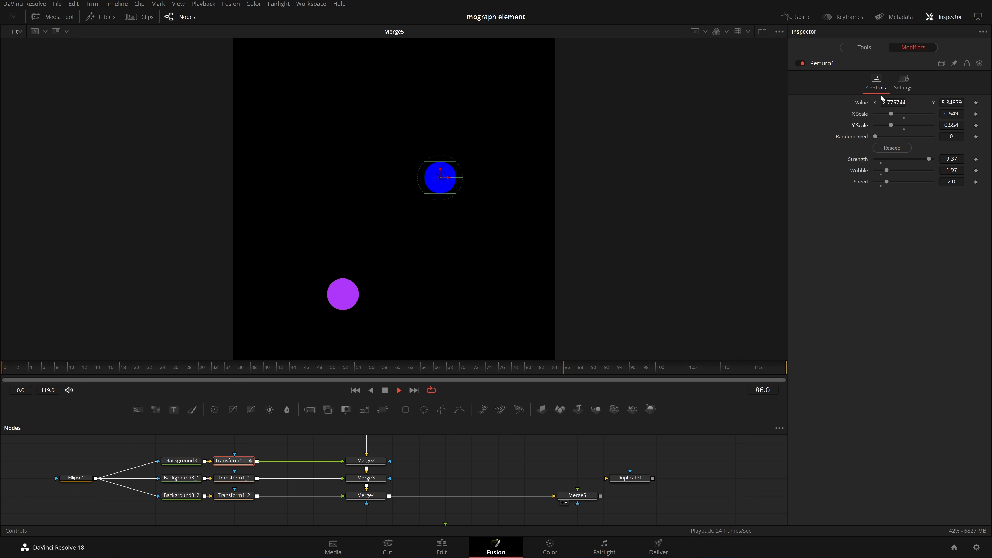
pyautogui.write('0.5')
pyautogui.press('Tab')
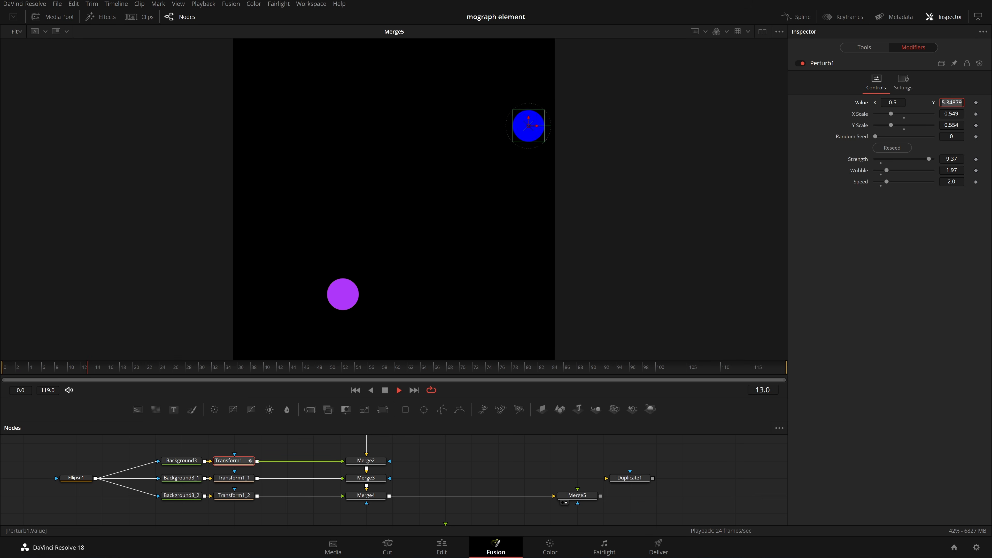
pyautogui.write('0.5')
pyautogui.press('Tab')
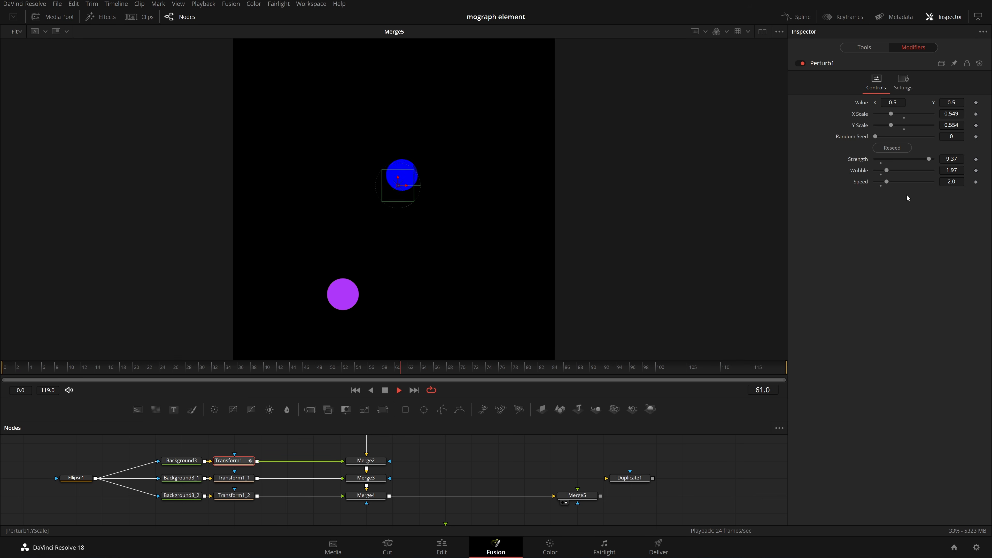
# Step: Set the Center of Transform1_1 to 0.5 in both X and Y
pyautogui.click(236, 479)
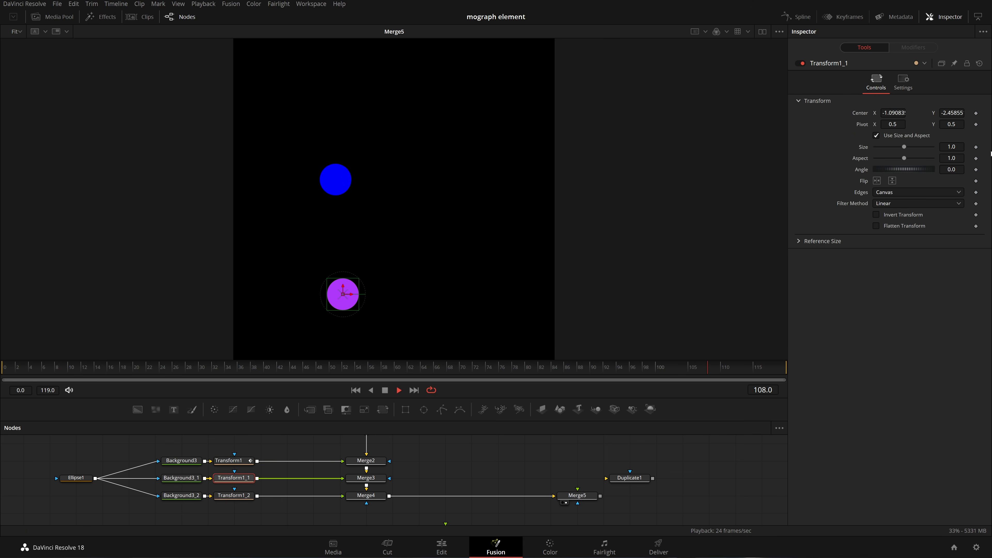
pyautogui.click(894, 113)
pyautogui.write('0.5')
pyautogui.press('Tab')
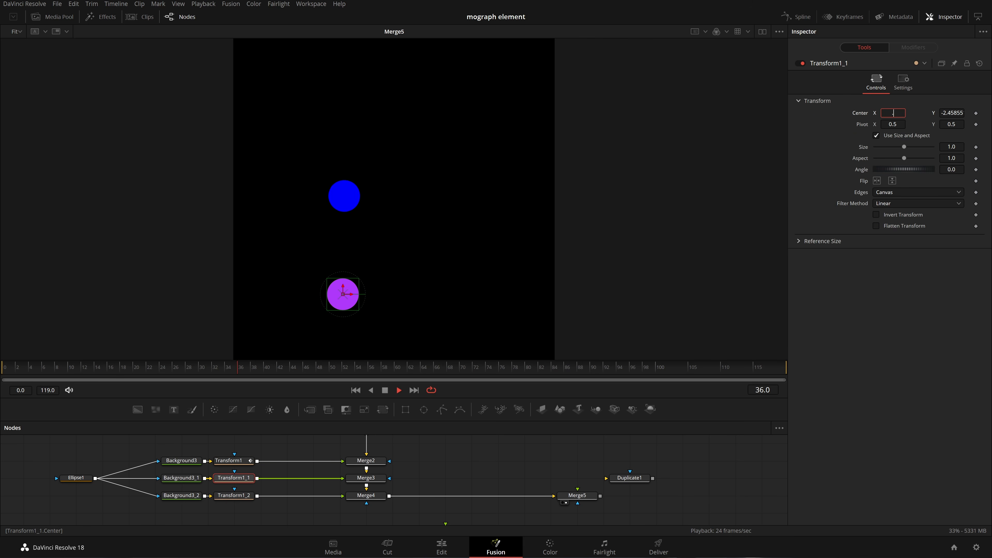
pyautogui.press('BackSpace')
pyautogui.press('Tab')
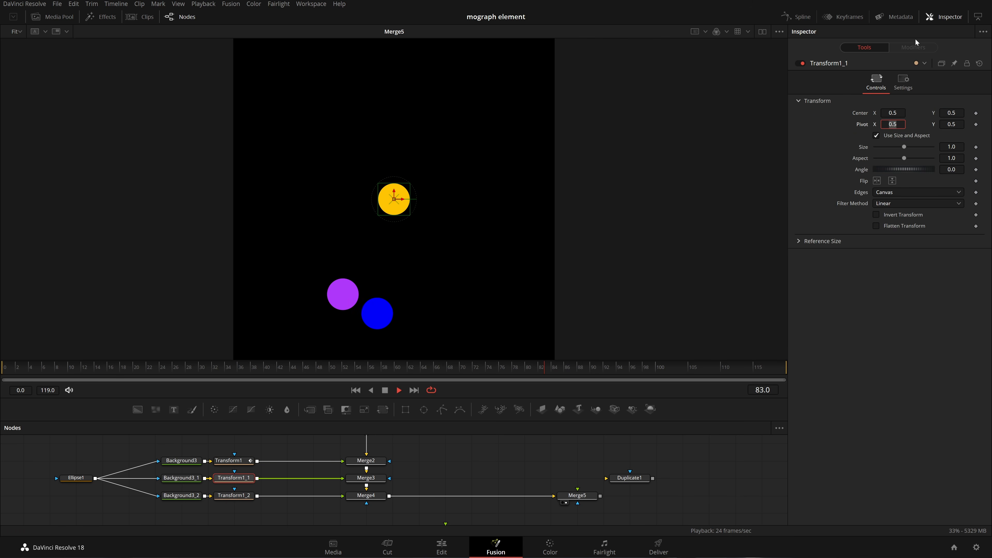
# Step: Modify the Center of Transform1_1 with Perturb, setting strength to 7.64, wobble to 2.68 and speed to 2.6, and reseed it
pyautogui.rightClick(866, 117)
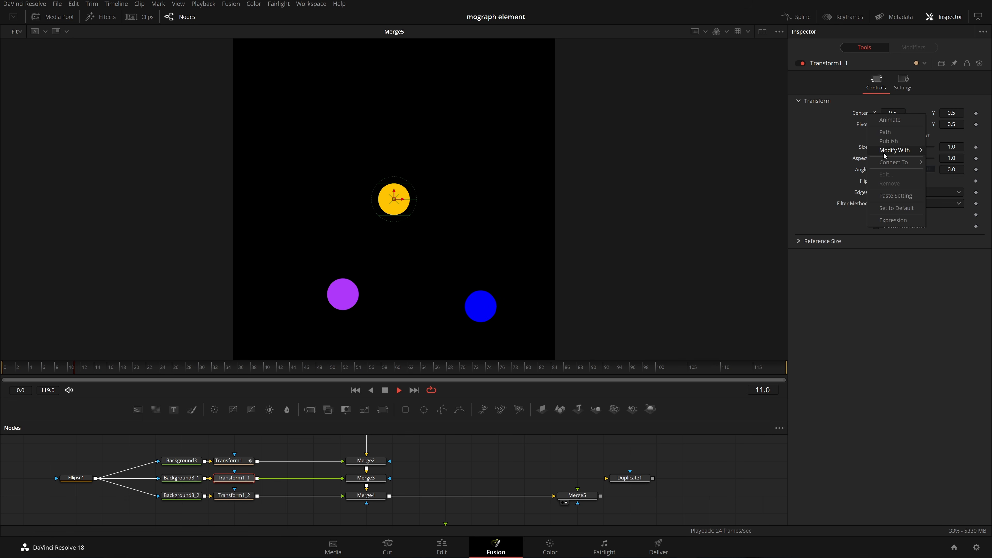
pyautogui.moveTo(886, 152)
pyautogui.click(801, 177)
pyautogui.click(913, 47)
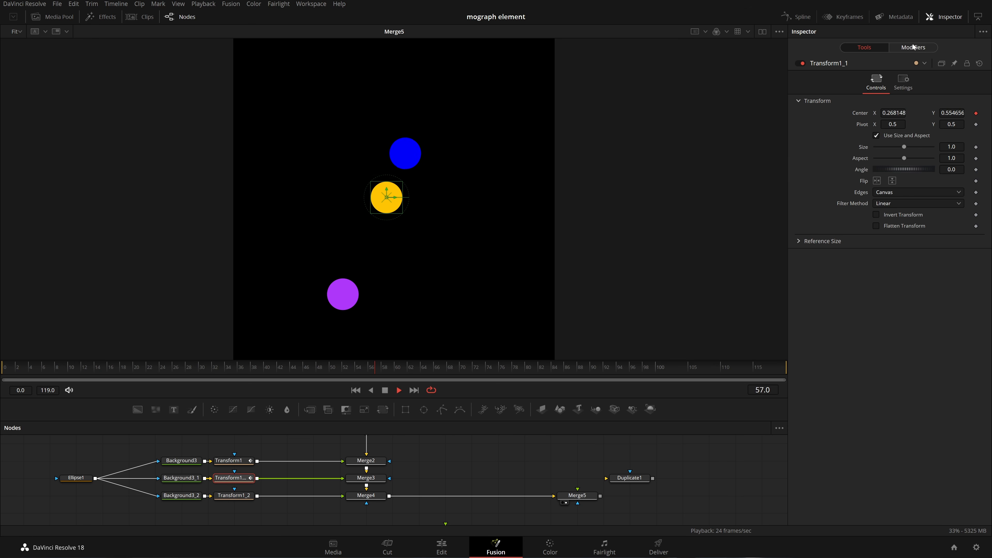
pyautogui.moveTo(882, 159); pyautogui.dragTo(919, 159)
pyautogui.click(893, 147)
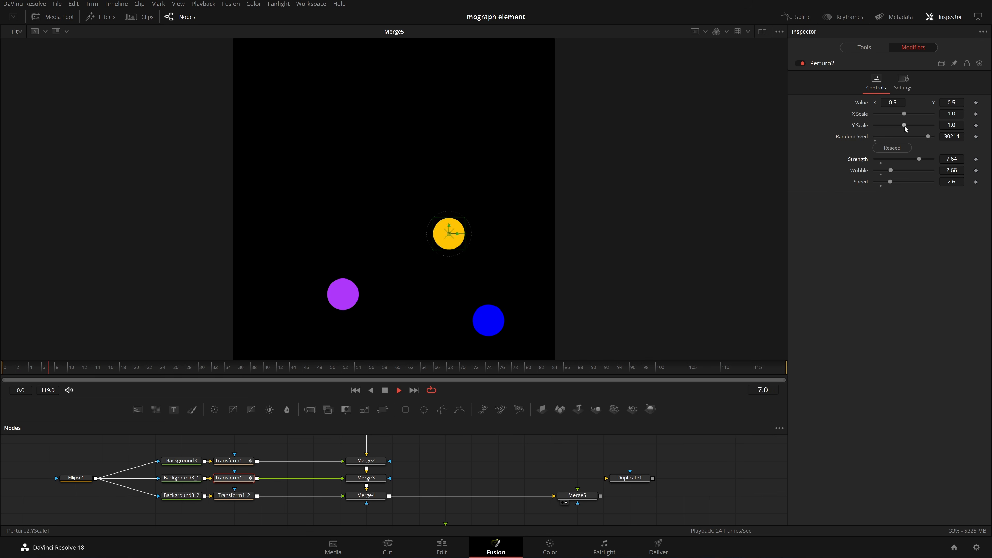
# Step: Reduce Perturb2's X Scale to 0.78, Y Scale to 0.67 and Speed to 1.53, and reseed its motion
pyautogui.moveTo(904, 125)
pyautogui.mouseDown()
pyautogui.moveTo(895, 125)
pyautogui.moveTo(898, 114)
pyautogui.mouseUp()
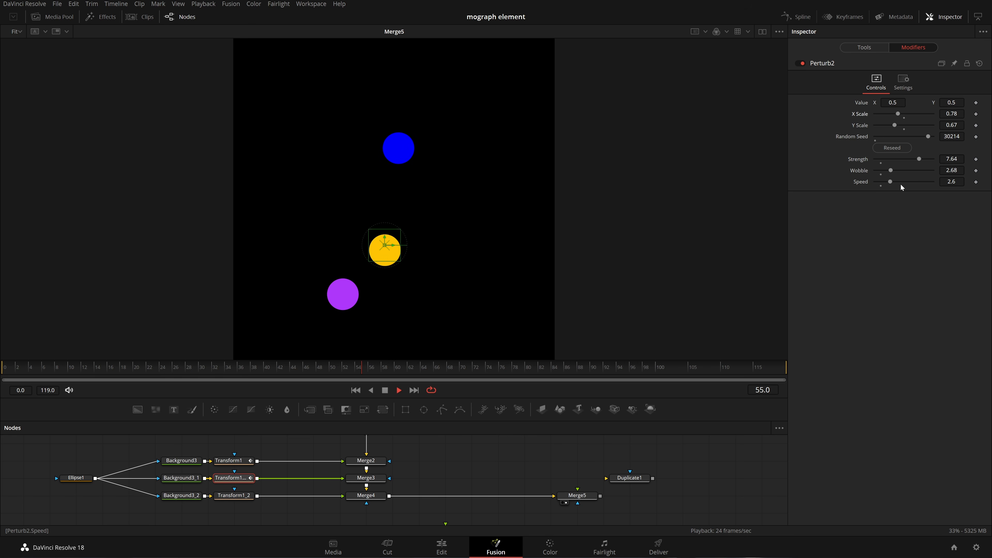
pyautogui.moveTo(890, 181); pyautogui.dragTo(886, 181)
pyautogui.moveTo(952, 182); pyautogui.dragTo(946, 181)
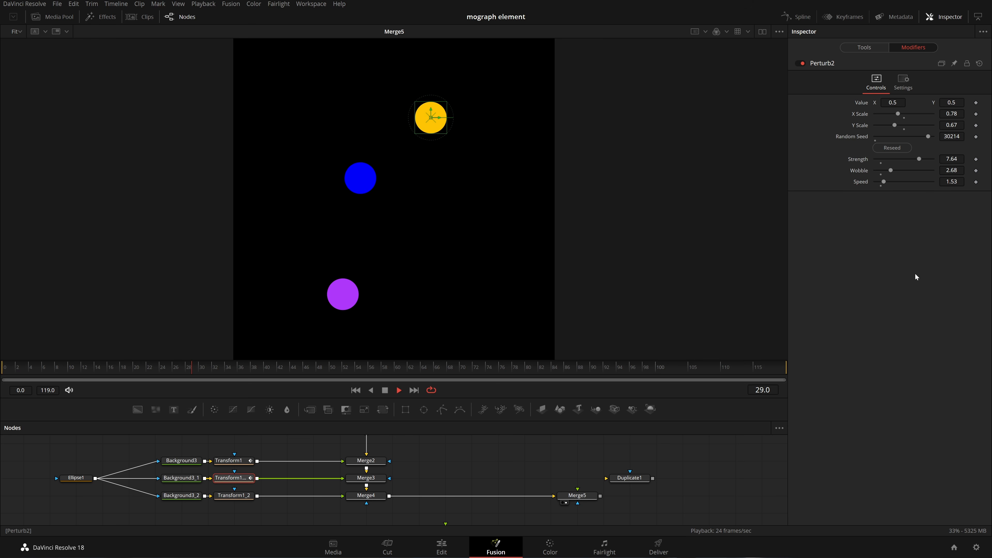
pyautogui.click(893, 149)
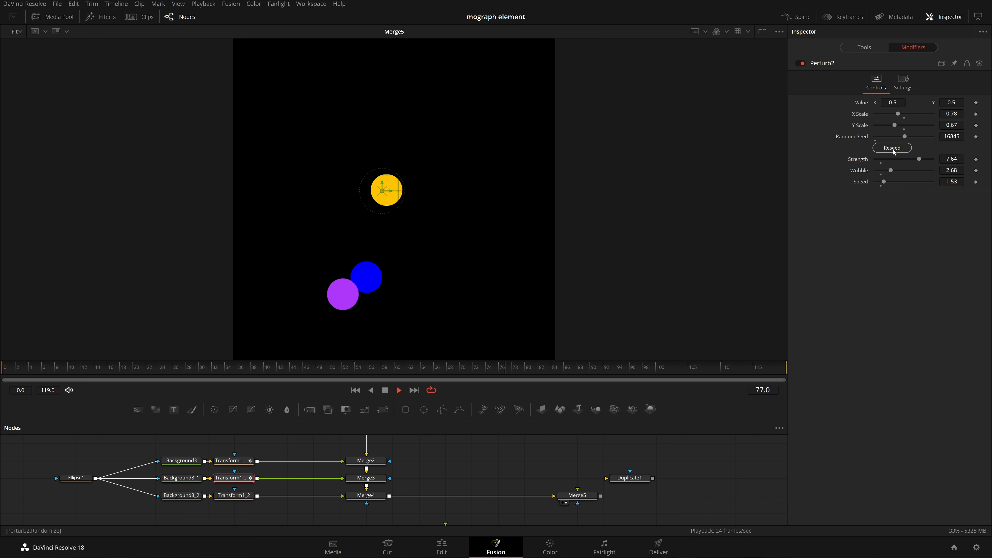
# Step: Set the Center of Transform1_2 to 0.5 in both X and Y
pyautogui.click(234, 495)
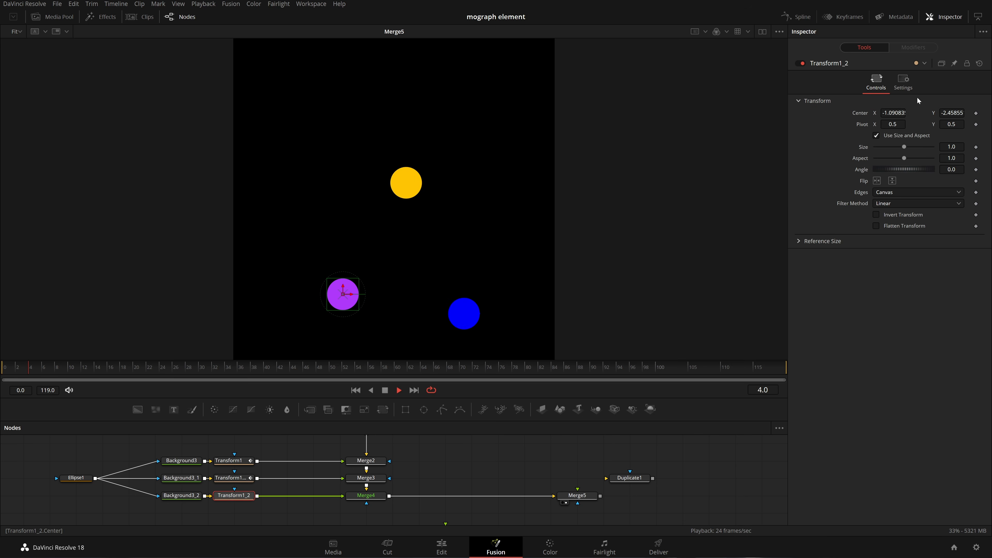
pyautogui.doubleClick(894, 113)
pyautogui.write('0.5')
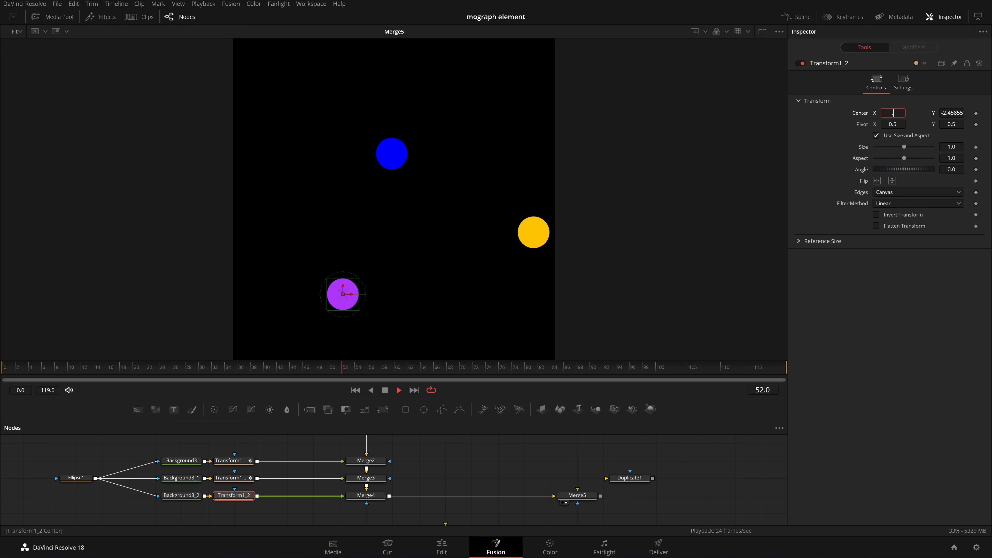
pyautogui.press('Tab')
pyautogui.write('.5')
pyautogui.press('Return')
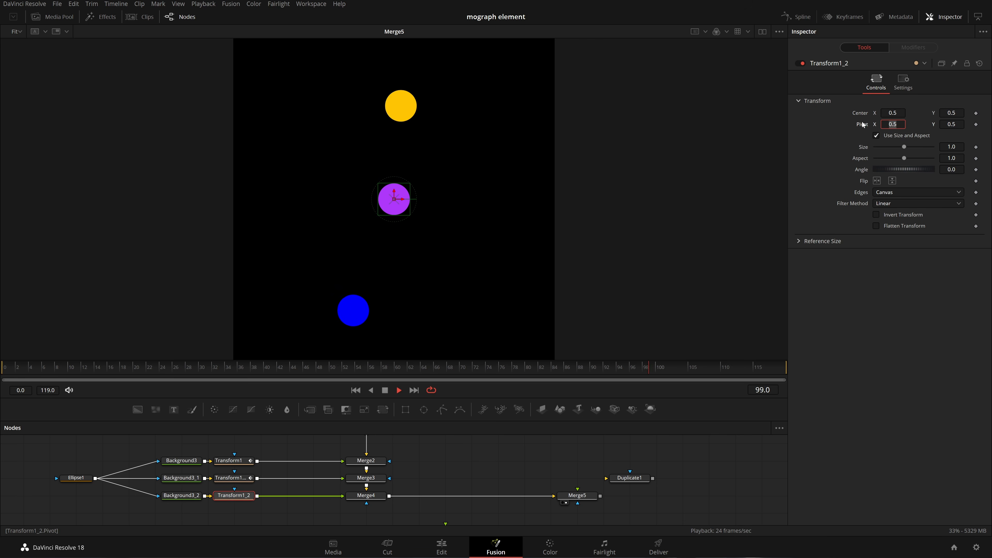
# Step: Modify Transform1_2's Center with a reseeded Perturb using strength 10.0, wobble 2.52, speed 2.36, X Scale 0.538 and Y Scale 0.633
pyautogui.rightClick(854, 112)
pyautogui.moveTo(892, 148)
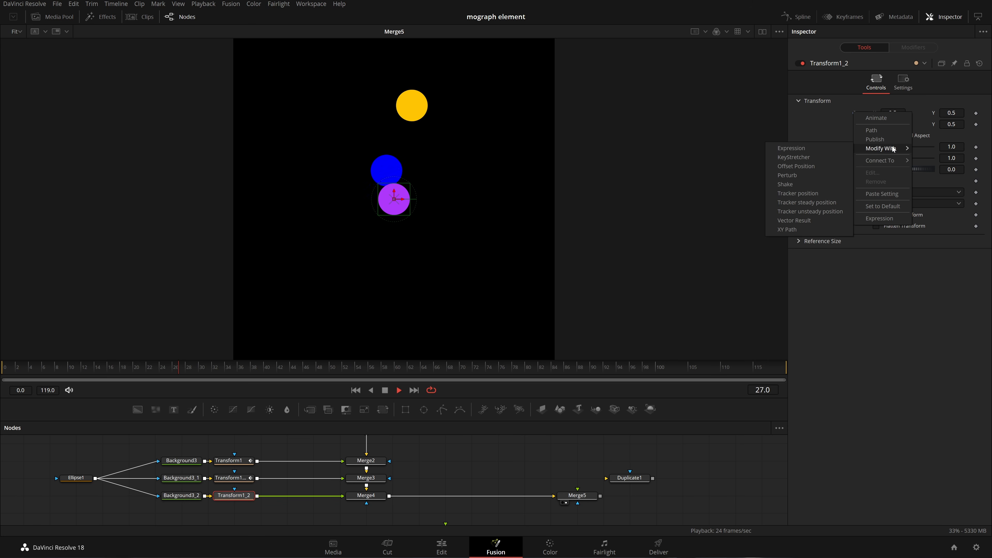
pyautogui.click(810, 180)
pyautogui.click(926, 47)
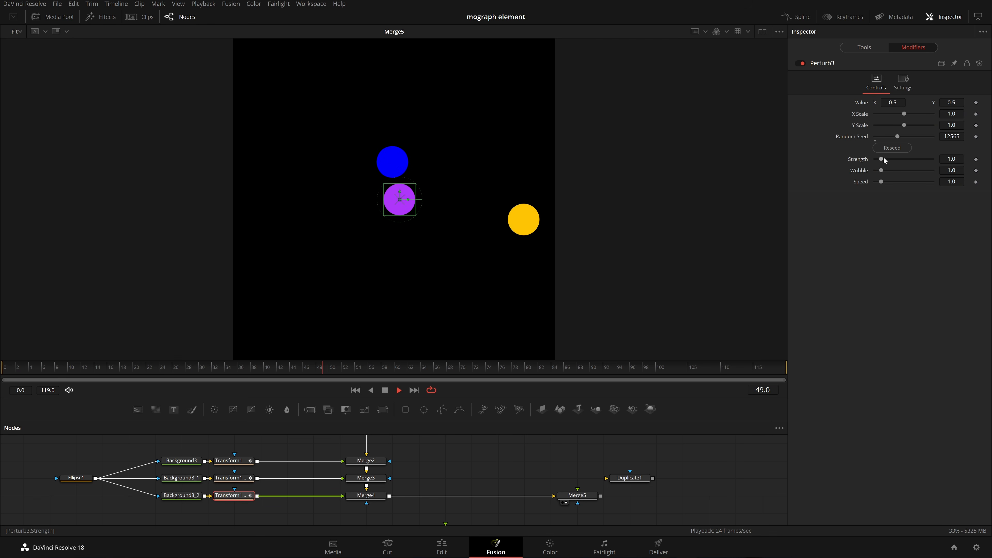
pyautogui.moveTo(882, 159); pyautogui.dragTo(889, 182)
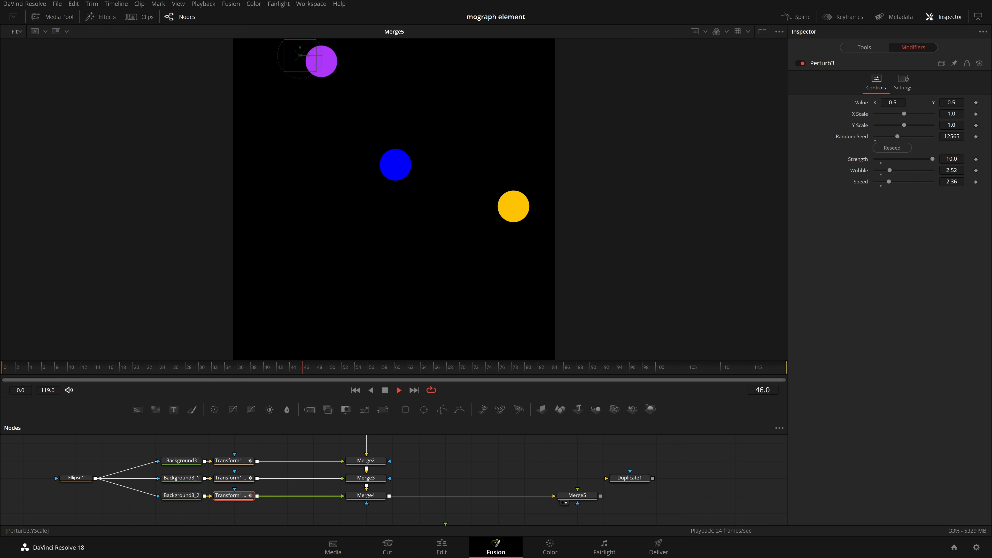
pyautogui.moveTo(904, 125)
pyautogui.mouseDown()
pyautogui.moveTo(890, 114)
pyautogui.moveTo(894, 125)
pyautogui.mouseUp()
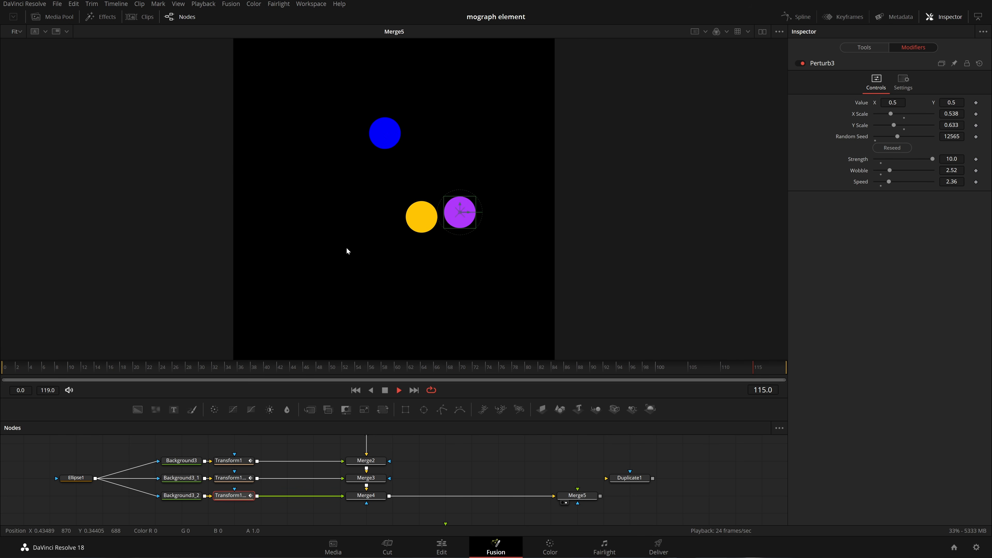
# Step: Insert a Duplicate node between Merge4 and Merge5, and move it a little farther from Merge4
pyautogui.click(366, 496)
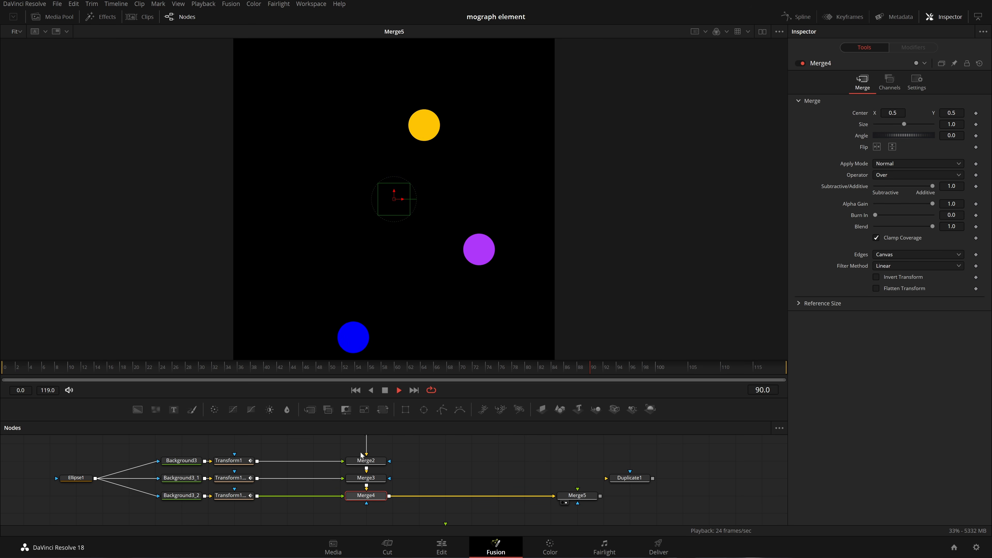
pyautogui.hotkey('shift', 'space')
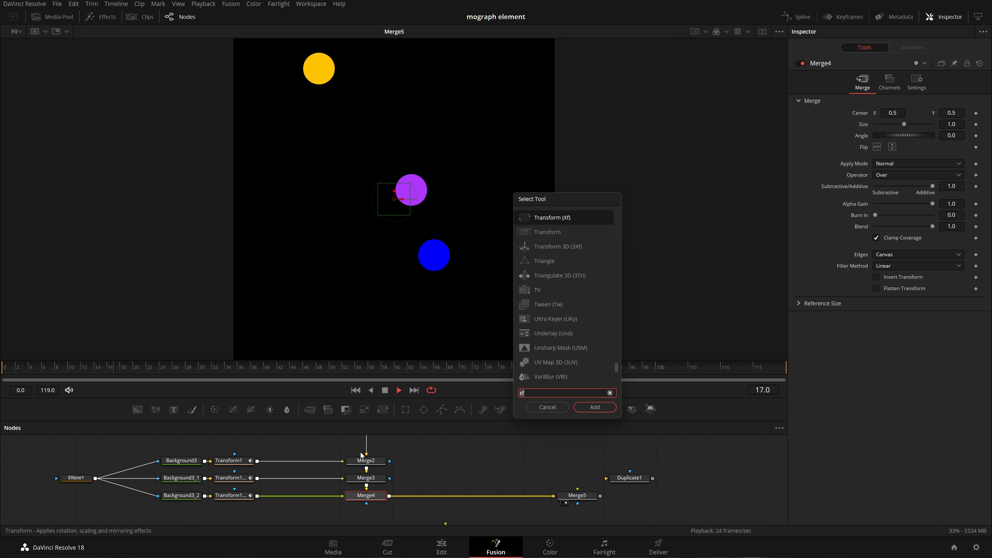
pyautogui.write('dupl')
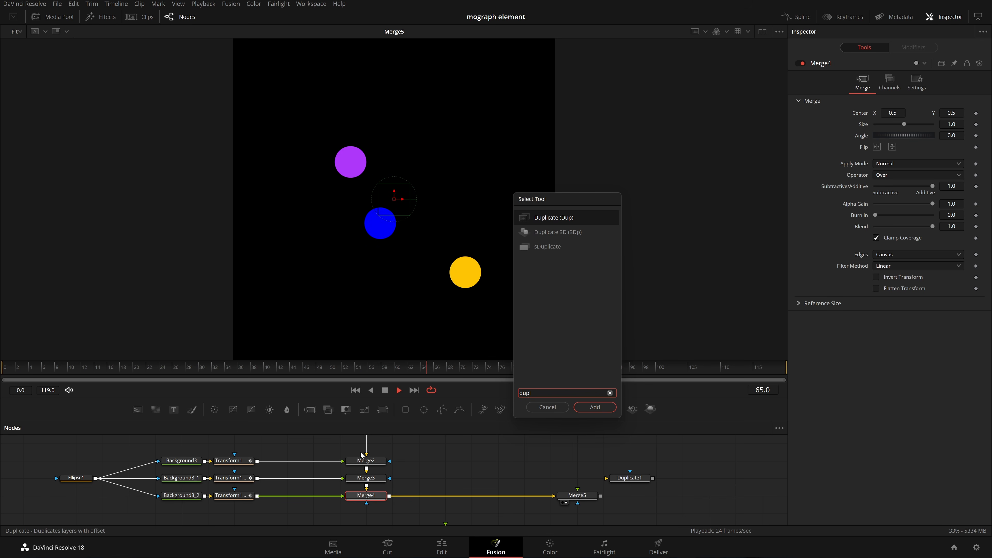
pyautogui.press('Return')
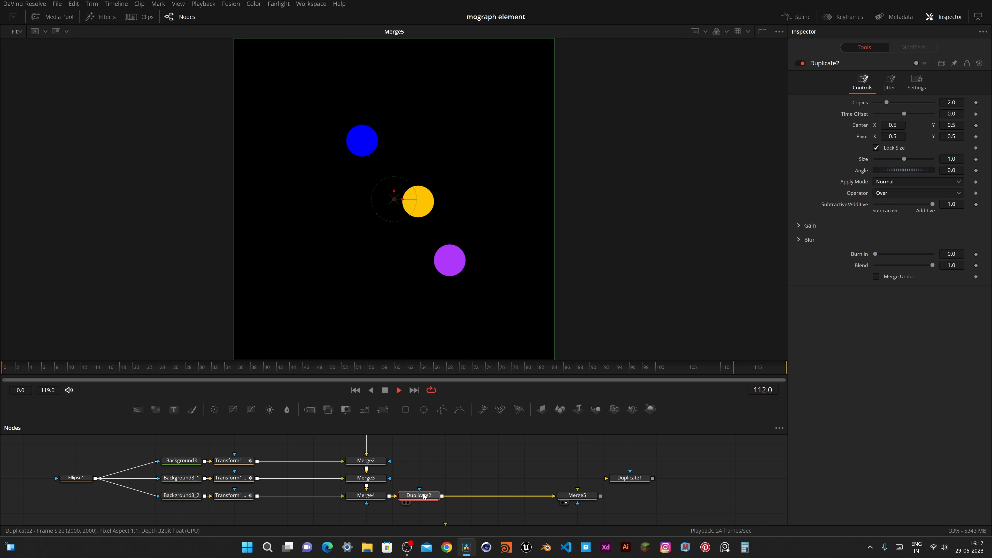
pyautogui.moveTo(420, 495); pyautogui.dragTo(447, 496)
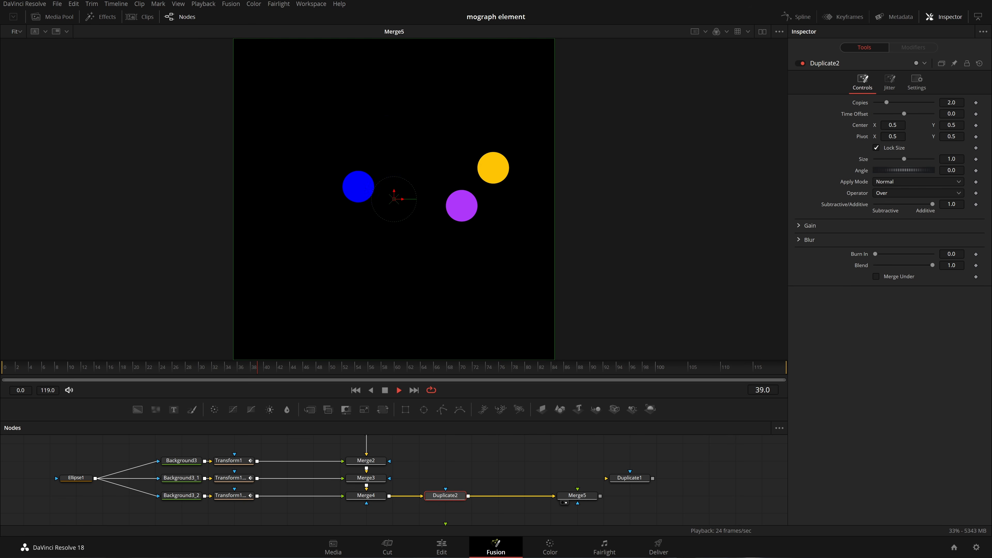
# Step: Set the new Duplicate node's Time Offset to -2.0 and display that node in the viewer
pyautogui.doubleClick(951, 114)
pyautogui.write('-2')
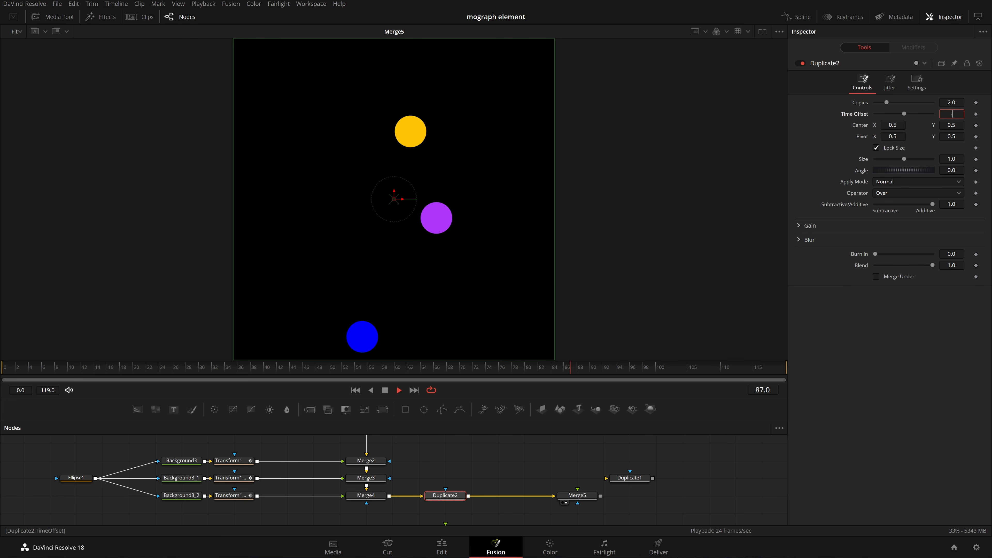
pyautogui.press('Tab')
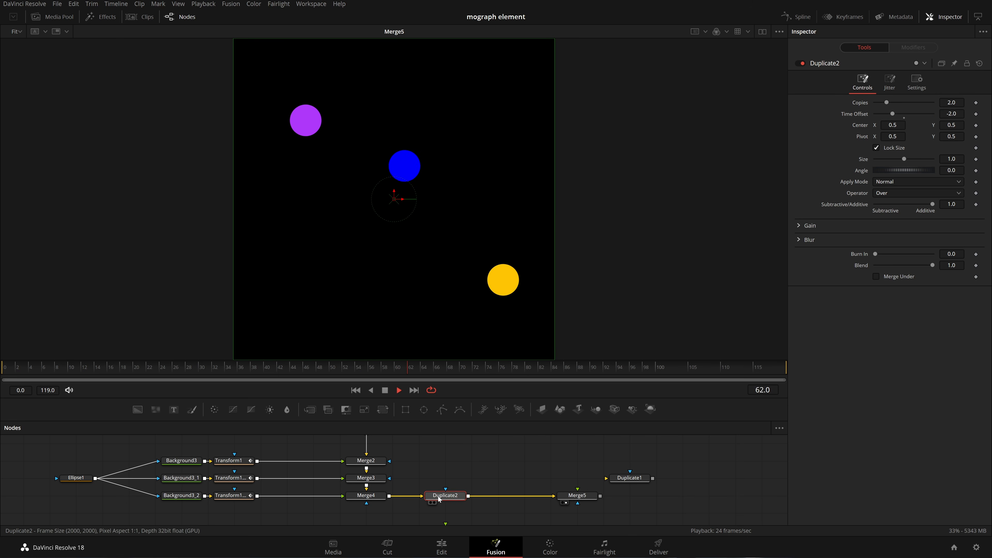
pyautogui.click(431, 503)
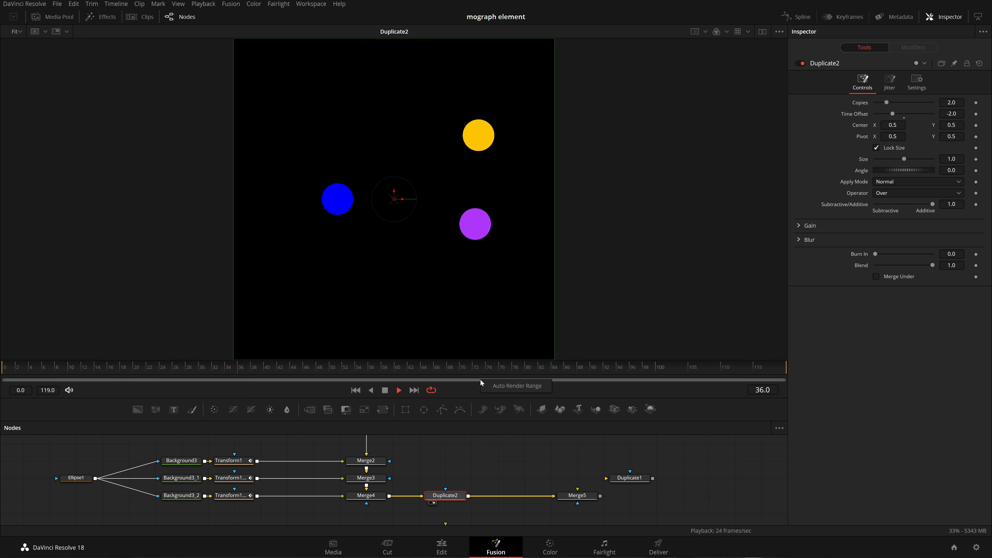
# Step: Turn off High Quality and Motion Blur for playback, and enable Proxy and Auto Proxy
pyautogui.rightClick(471, 393)
pyautogui.click(486, 398)
pyautogui.rightClick(509, 392)
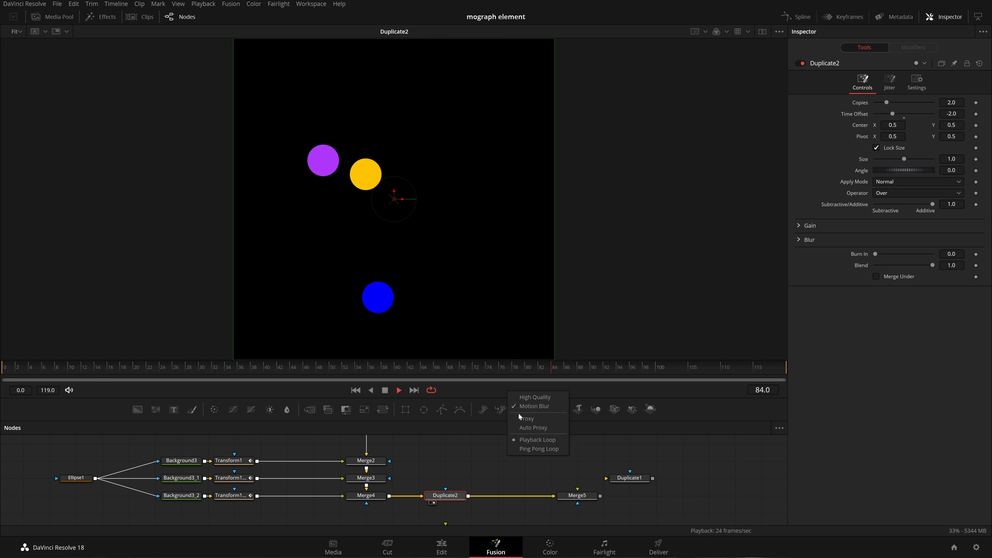
pyautogui.click(526, 408)
pyautogui.rightClick(492, 392)
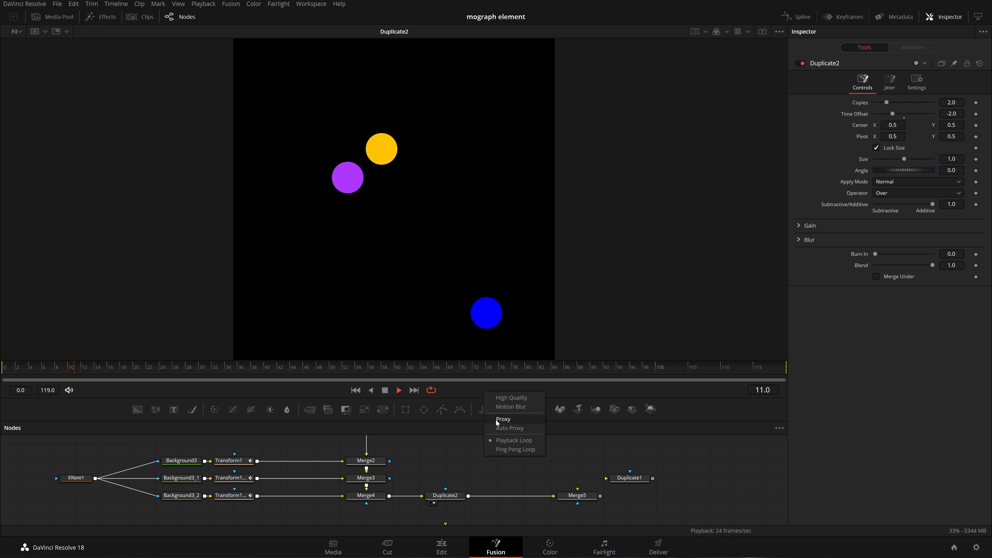
pyautogui.click(497, 418)
pyautogui.rightClick(509, 391)
pyautogui.click(513, 426)
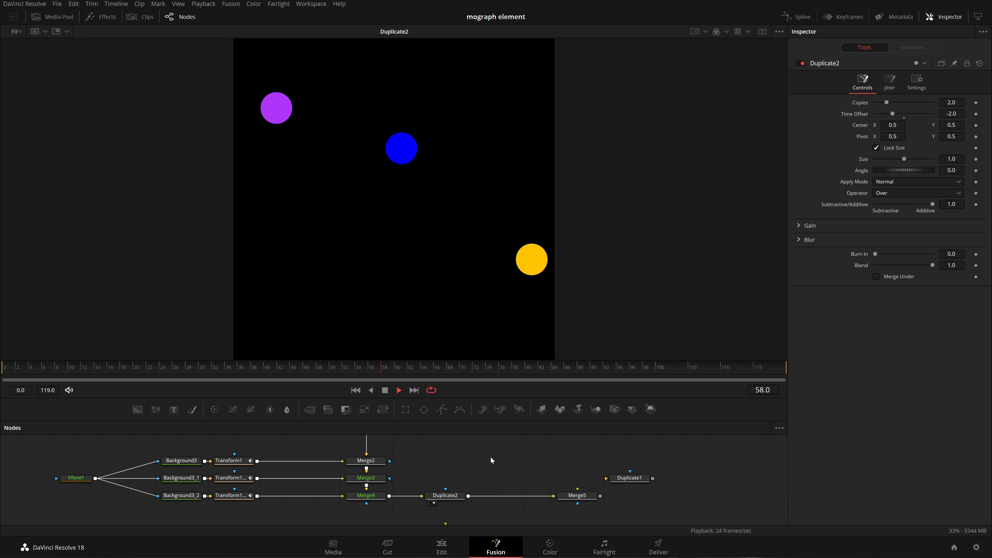
pyautogui.press('super')
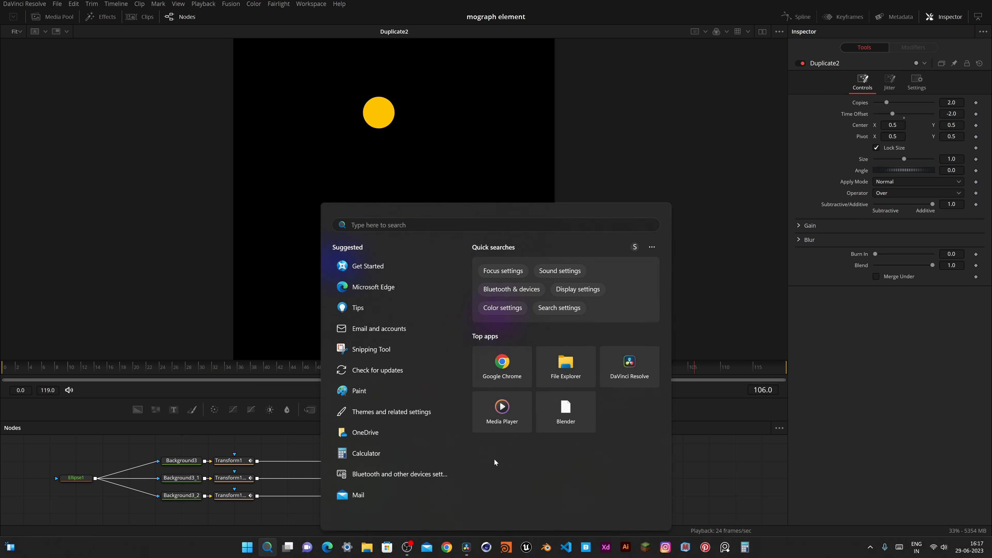
pyautogui.click(744, 470)
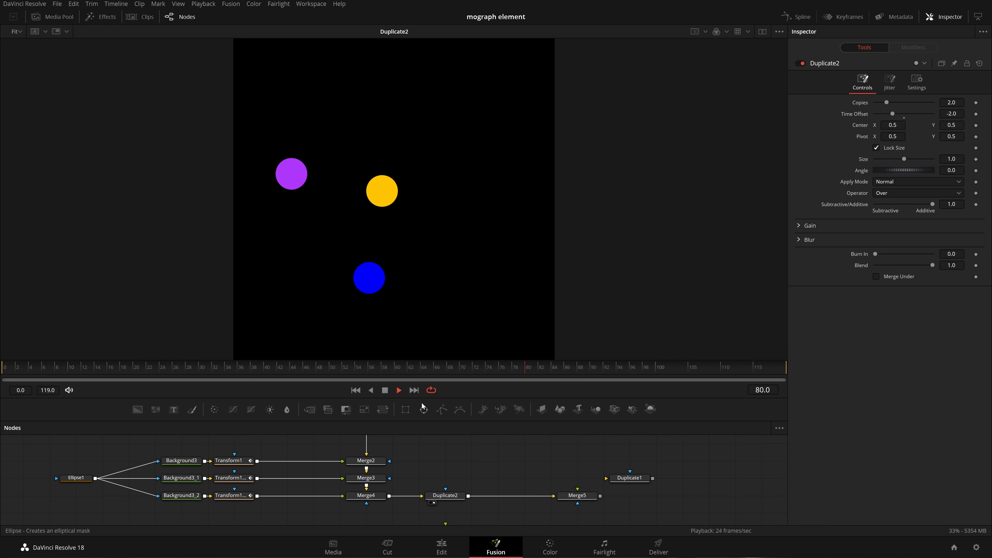
# Step: Stop playback and shift the Center X of Duplicate2 to 0.493
pyautogui.click(386, 391)
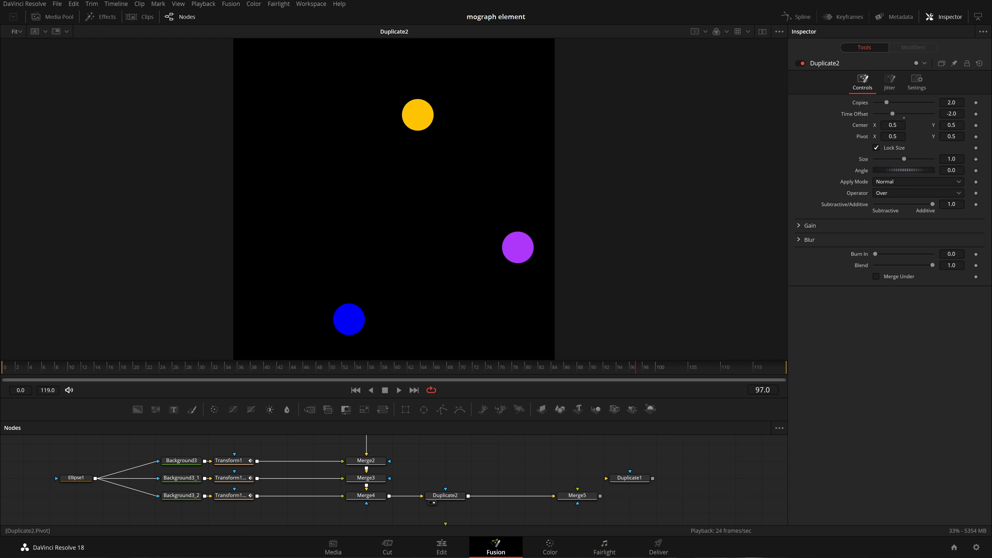
pyautogui.moveTo(893, 125); pyautogui.dragTo(893, 125)
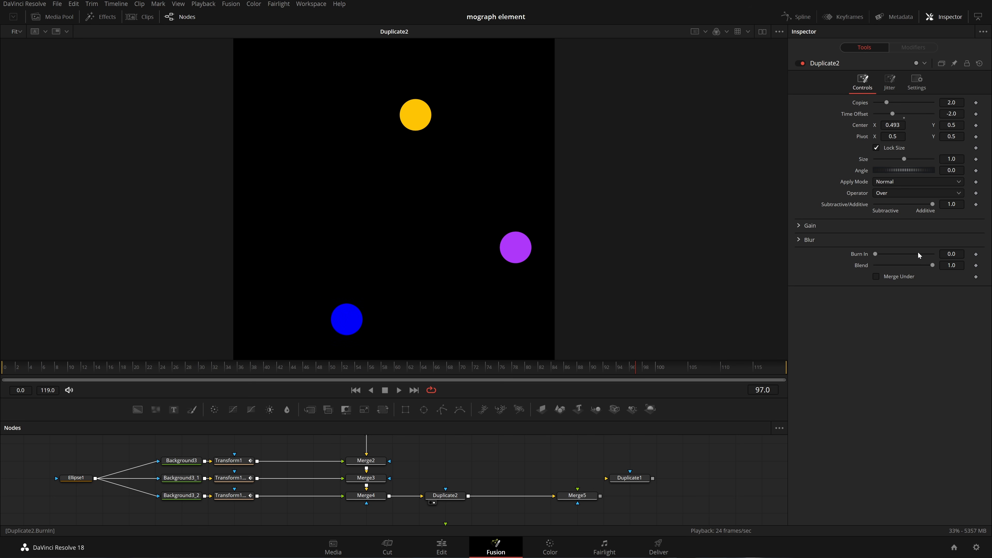
# Step: Undo the Center X shift of Duplicate2, set its Copies to 6 and play the animation from the start
pyautogui.hotkey('ctrl', 'z')
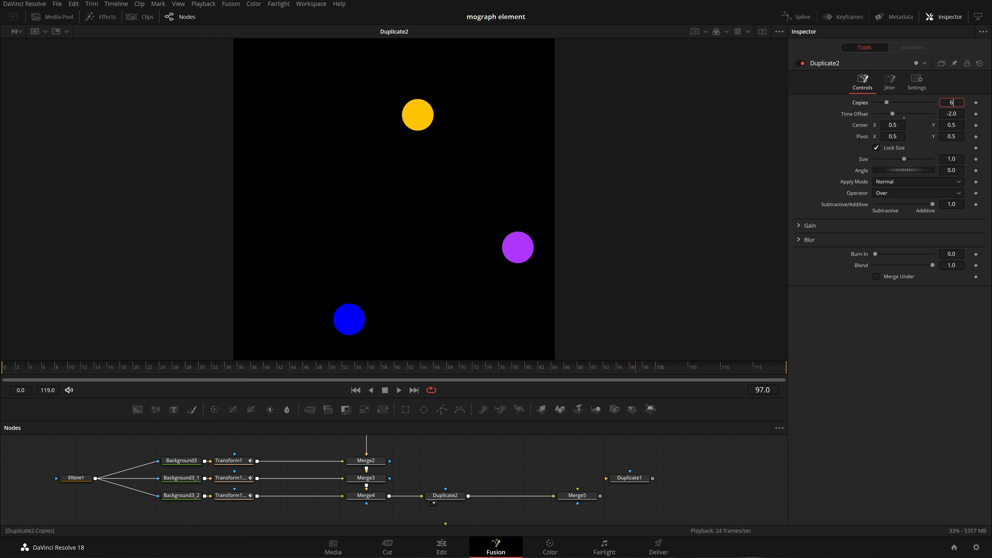
pyautogui.write('6')
pyautogui.press('Tab')
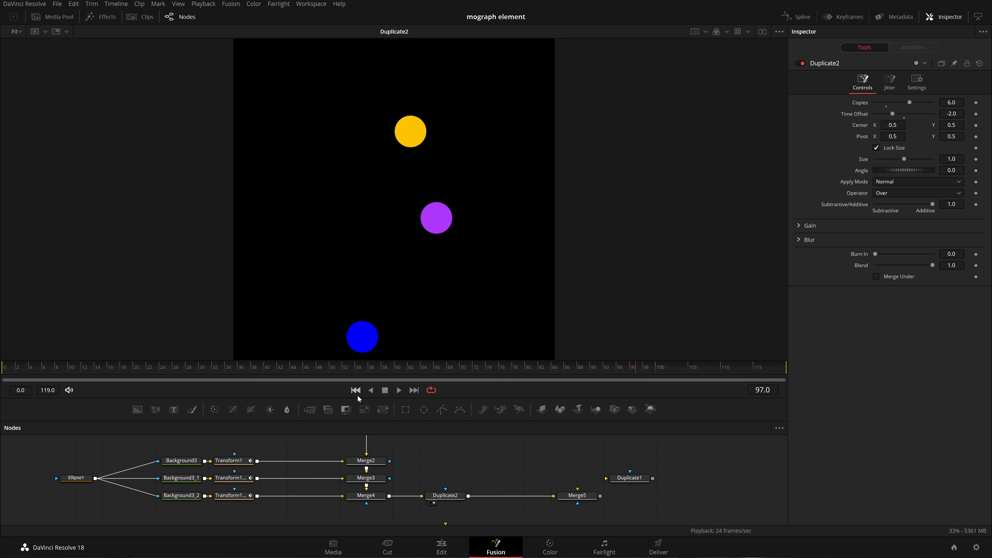
pyautogui.click(357, 395)
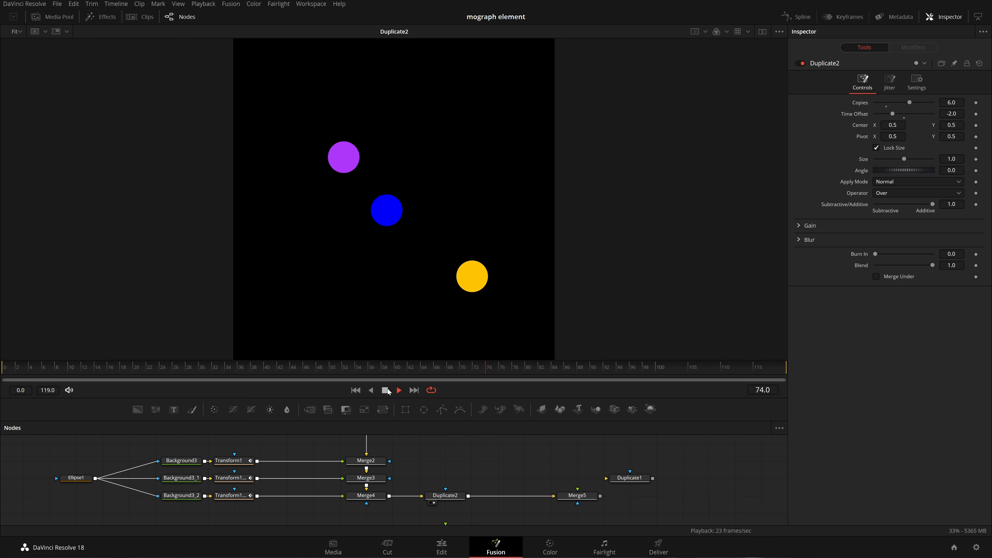
# Step: Stop playback and delete the Duplicate2 node between Merge4 and Merge5
pyautogui.click(385, 391)
pyautogui.click(452, 499)
pyautogui.press('Delete')
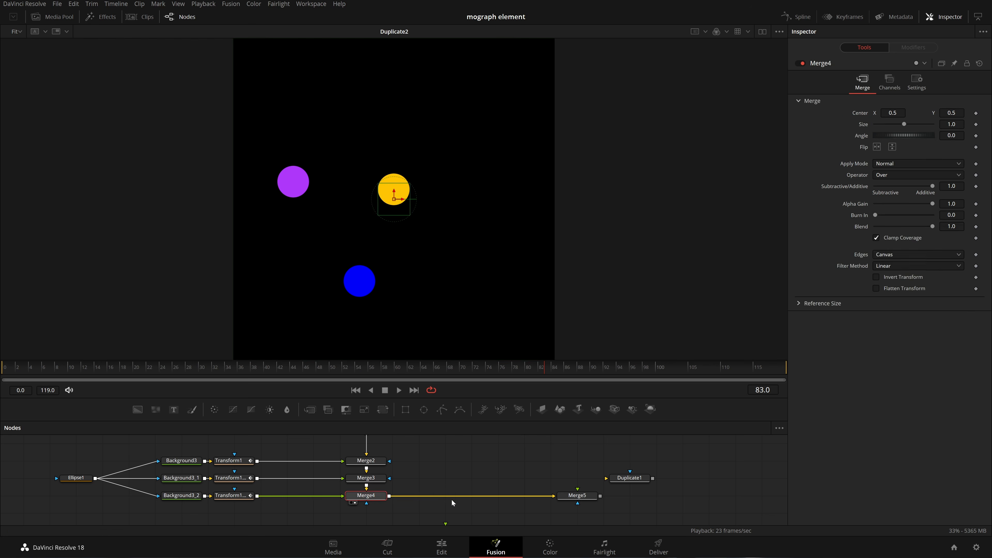
# Step: Try a Duplicate node between Transform1 and Merge2 during playback, and undo its insertion
pyautogui.click(228, 462)
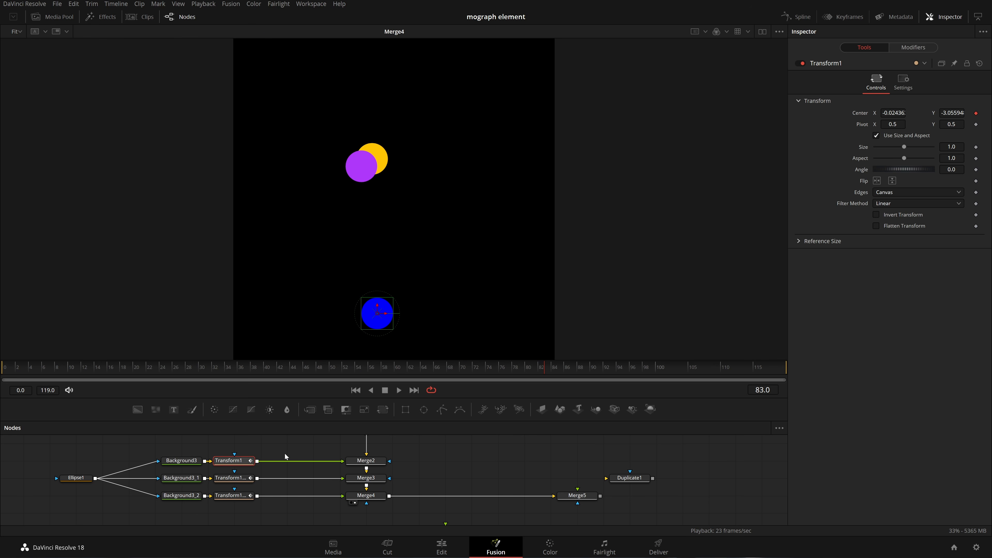
pyautogui.hotkey('shift', 'space')
pyautogui.write('du')
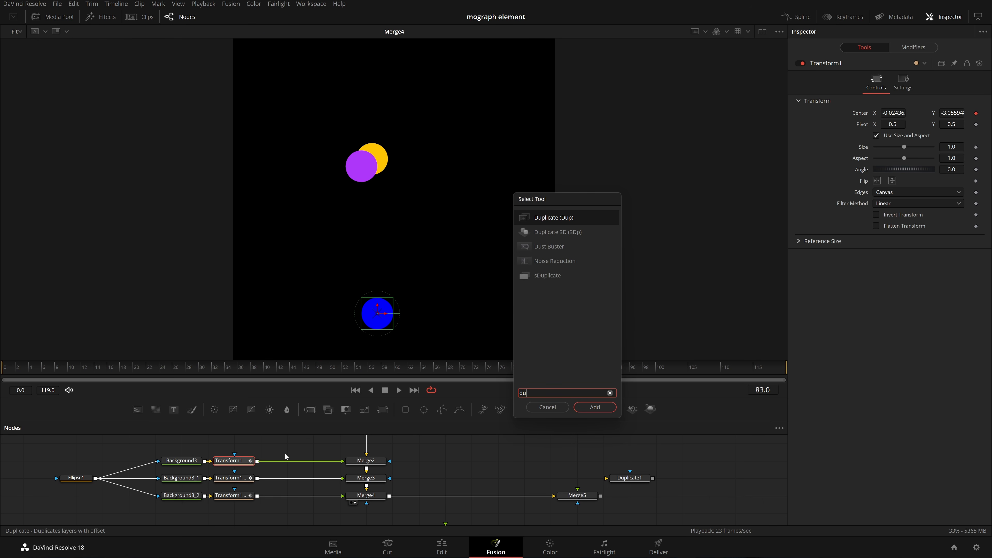
pyautogui.press('Return')
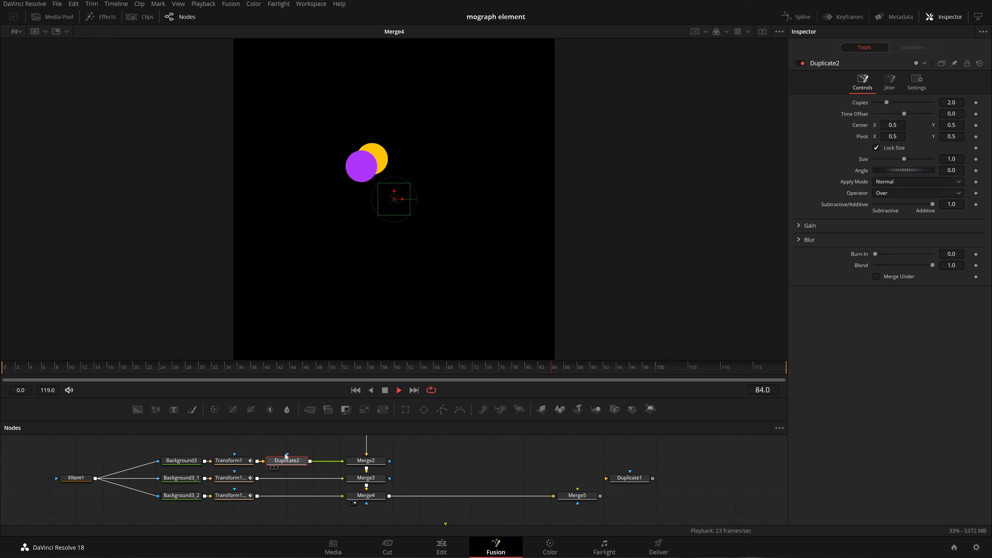
pyautogui.click(525, 466)
pyautogui.press('space')
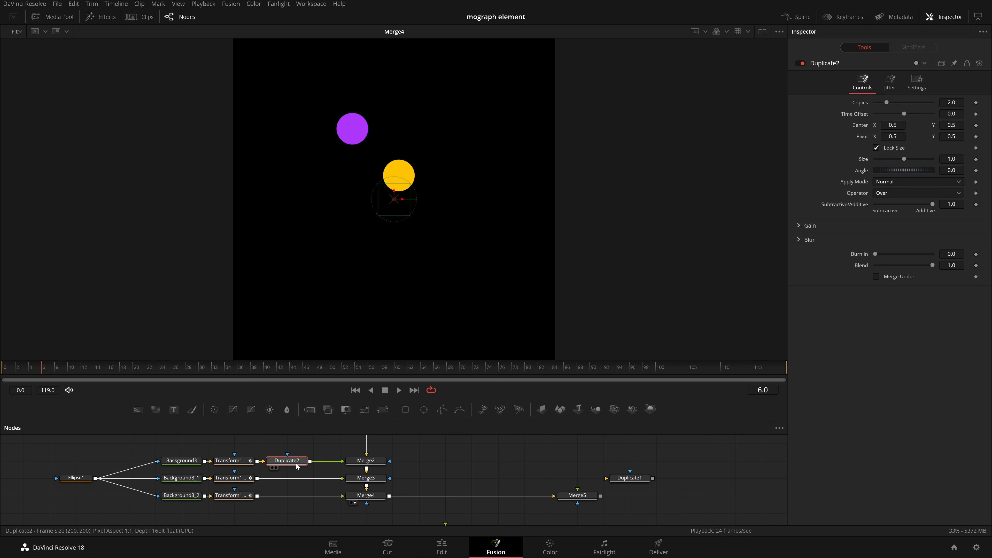
pyautogui.hotkey('ctrl', 'z')
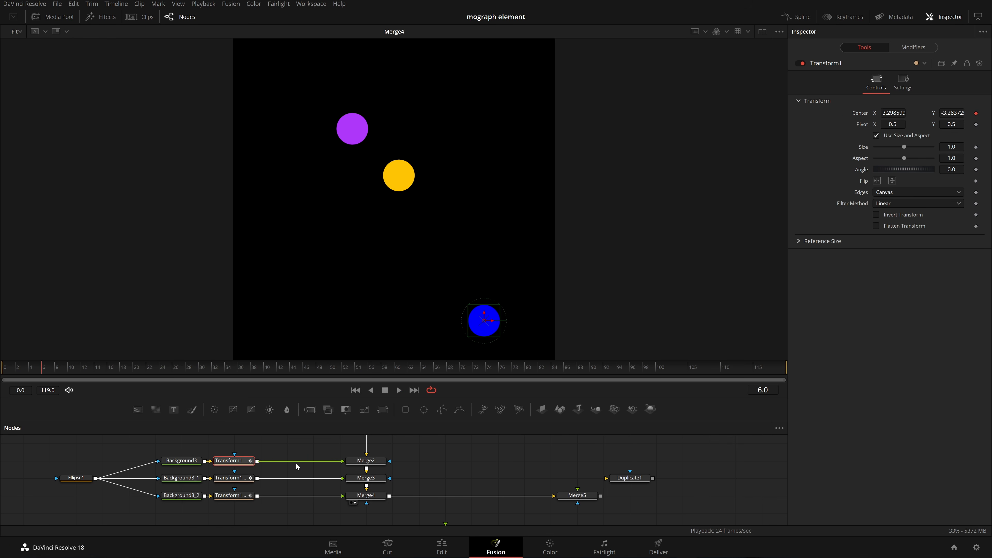
# Step: Set the image Width and Height of Background3 to 2000
pyautogui.click(501, 457)
pyautogui.click(195, 464)
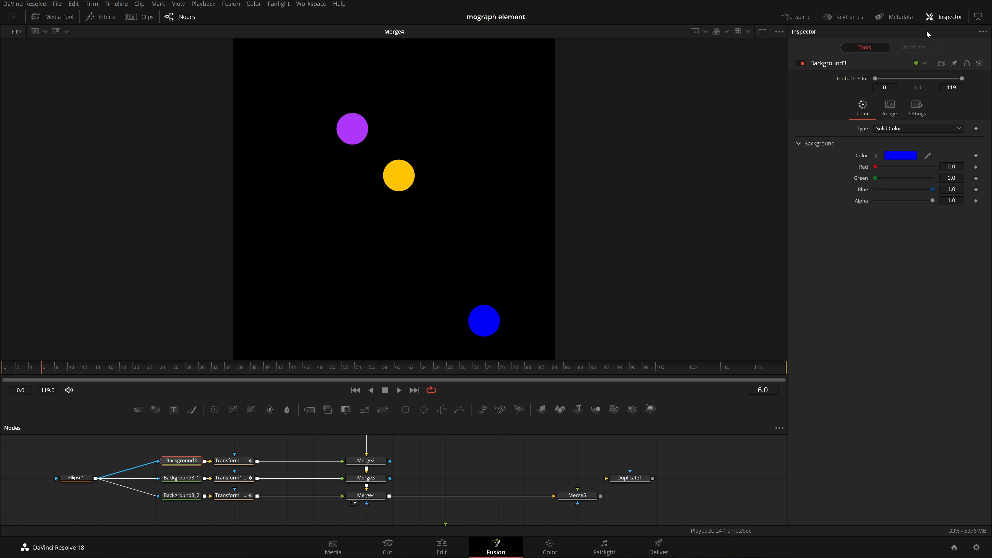
pyautogui.click(889, 109)
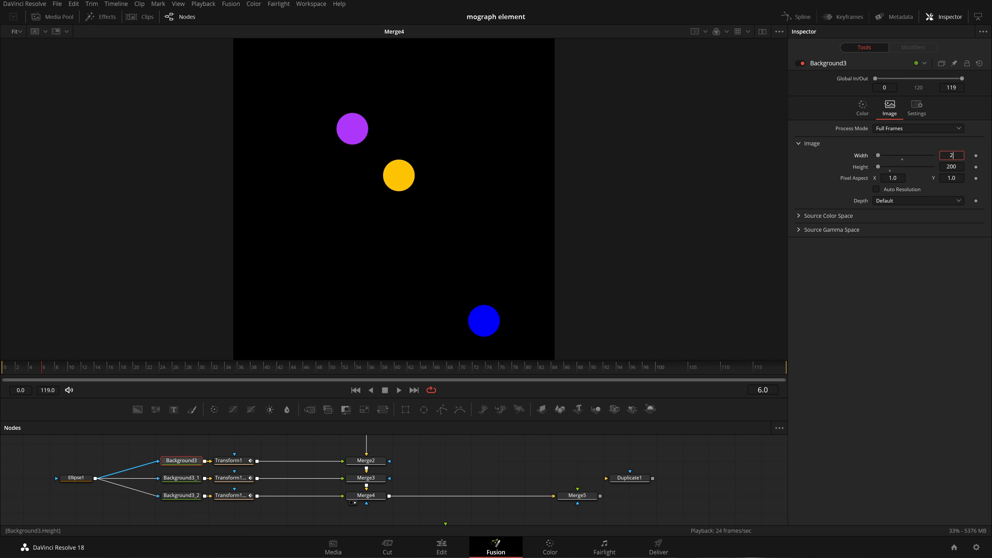
pyautogui.press('Tab')
pyautogui.write('2')
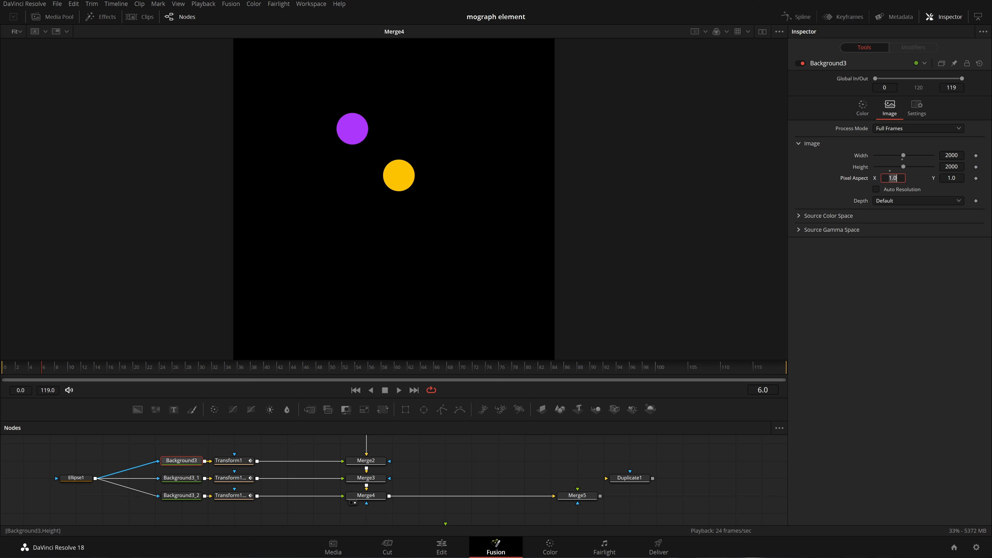
# Step: Set the image Width and Height of Background3_1 to 2000
pyautogui.click(181, 478)
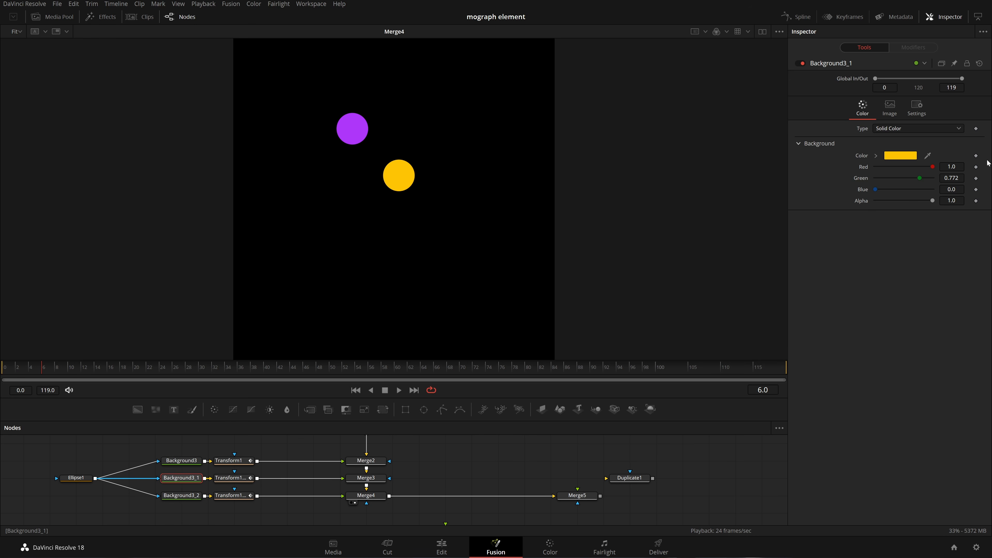
pyautogui.click(892, 105)
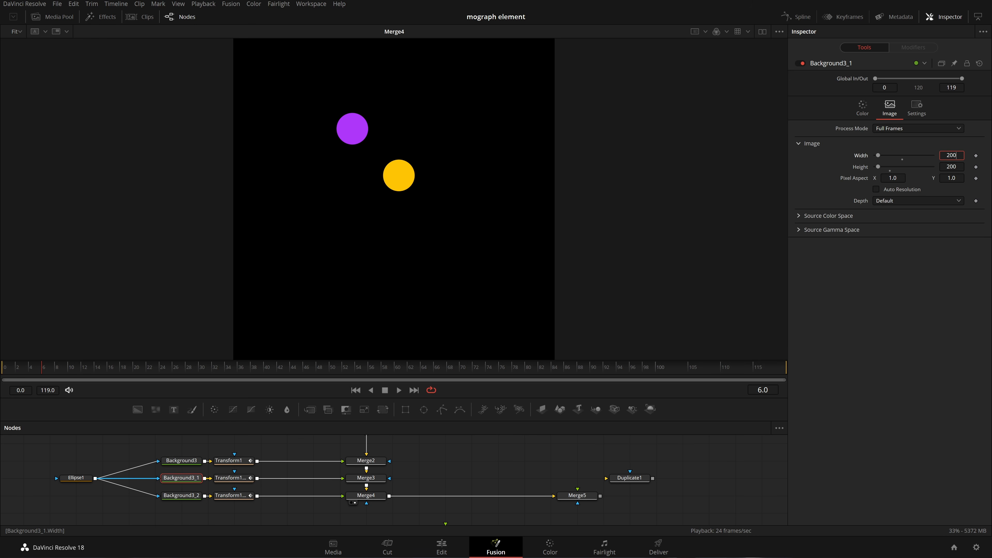
pyautogui.write('0')
pyautogui.press('Tab')
pyautogui.write('0')
pyautogui.press('Tab')
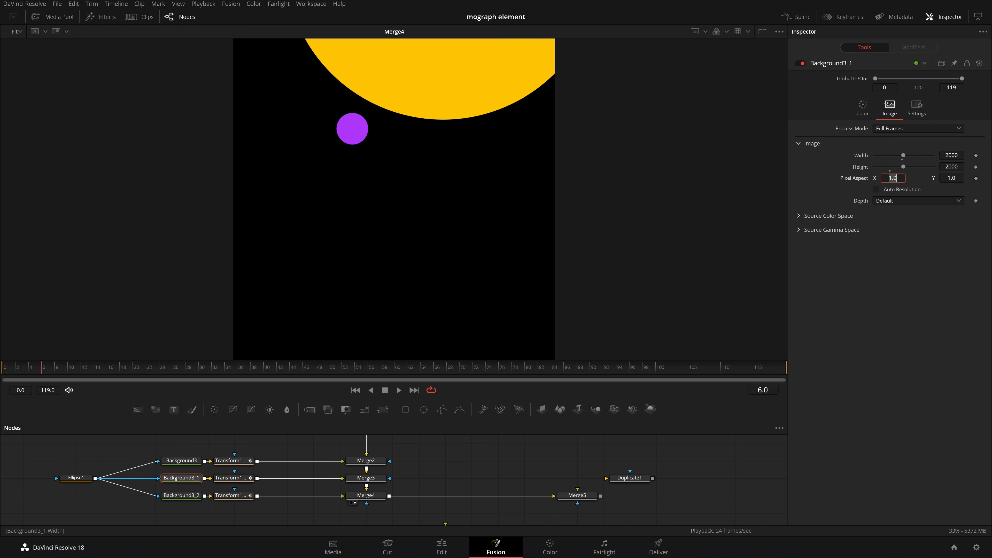
# Step: Set the image Width and Height of Background3_2 to 2000
pyautogui.click(188, 497)
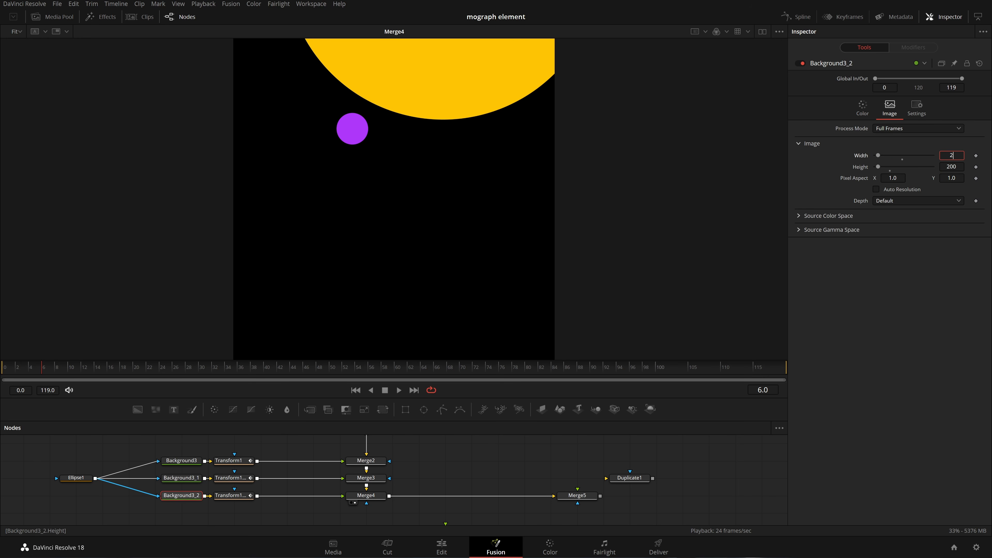
pyautogui.press('Tab')
pyautogui.write('2')
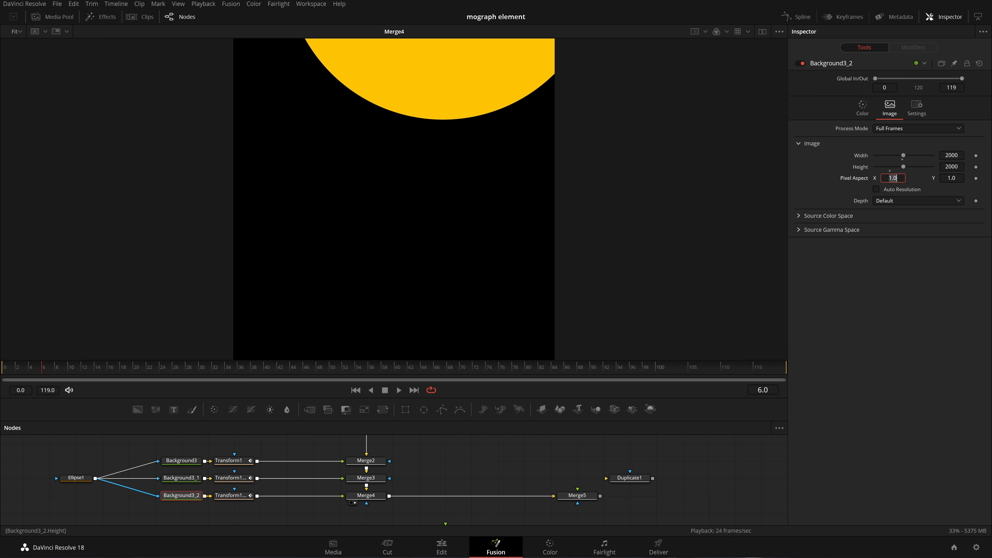
# Step: Shrink the Ellipse1 mask to about 0.14 wide and high while viewing Background3, and check Merge4 in playback
pyautogui.click(74, 478)
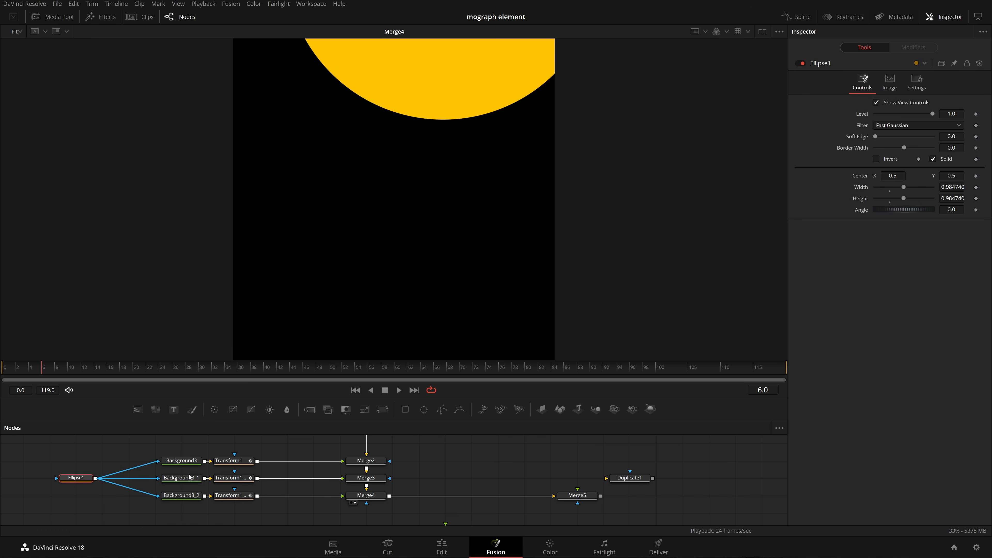
pyautogui.moveTo(182, 460); pyautogui.dragTo(290, 271)
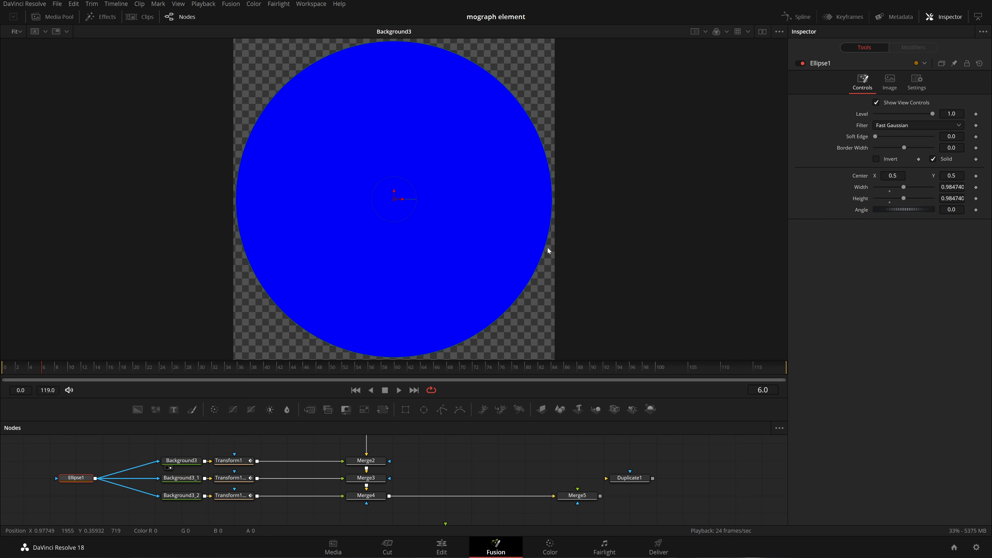
pyautogui.moveTo(510, 312); pyautogui.dragTo(413, 217)
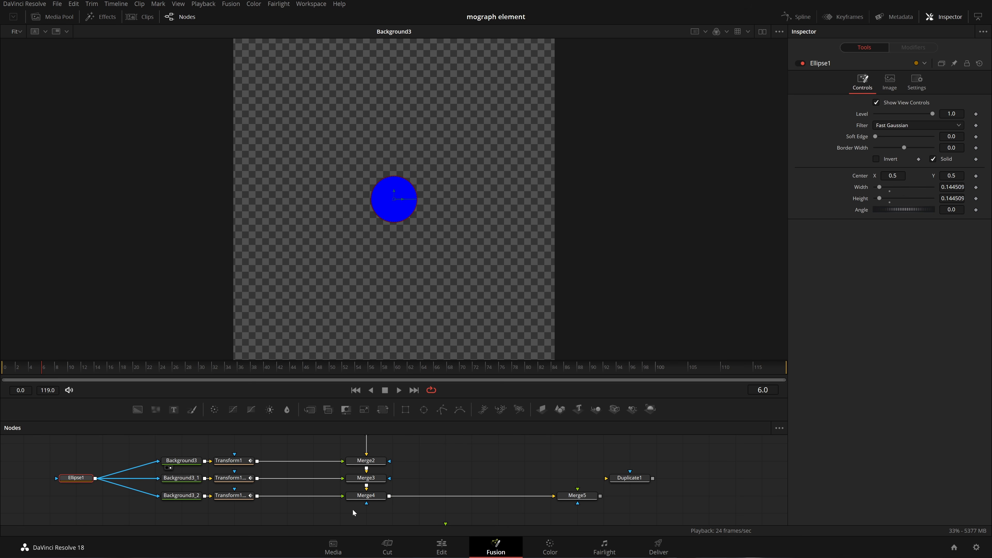
pyautogui.press('1')
pyautogui.press('space')
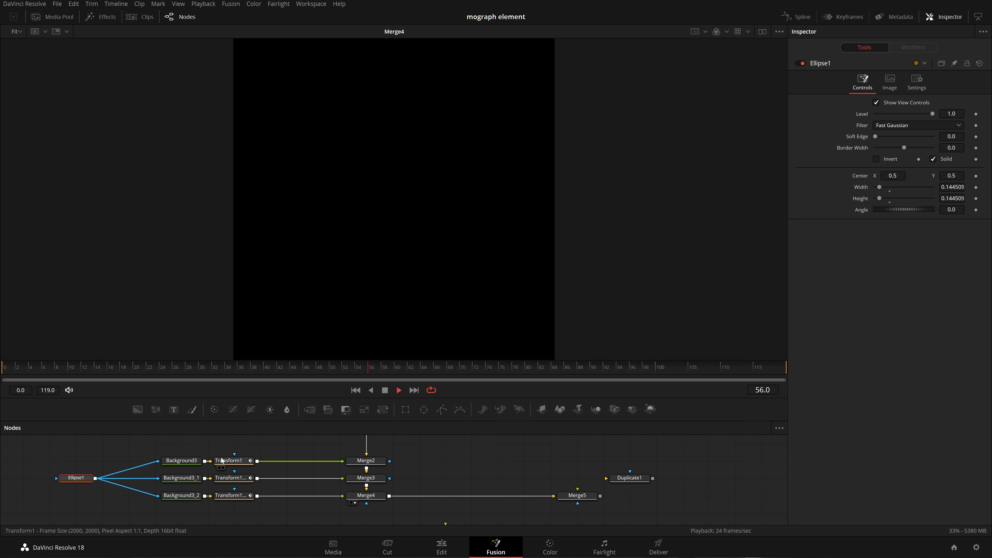
pyautogui.press('space')
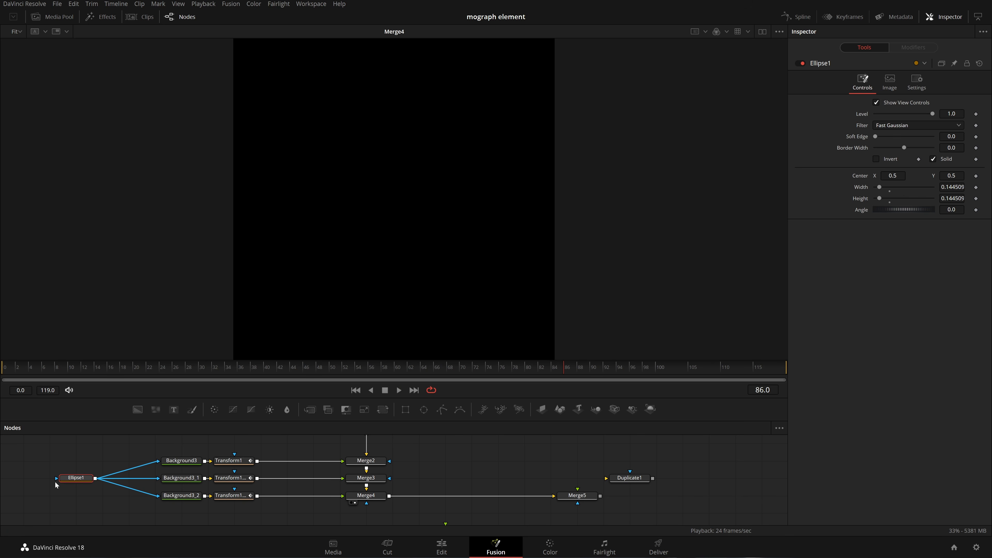
# Step: Display Ellipse1 in the viewer, shrink the mask to about 0.073 wide and high, and view Merge4 again
pyautogui.press('1')
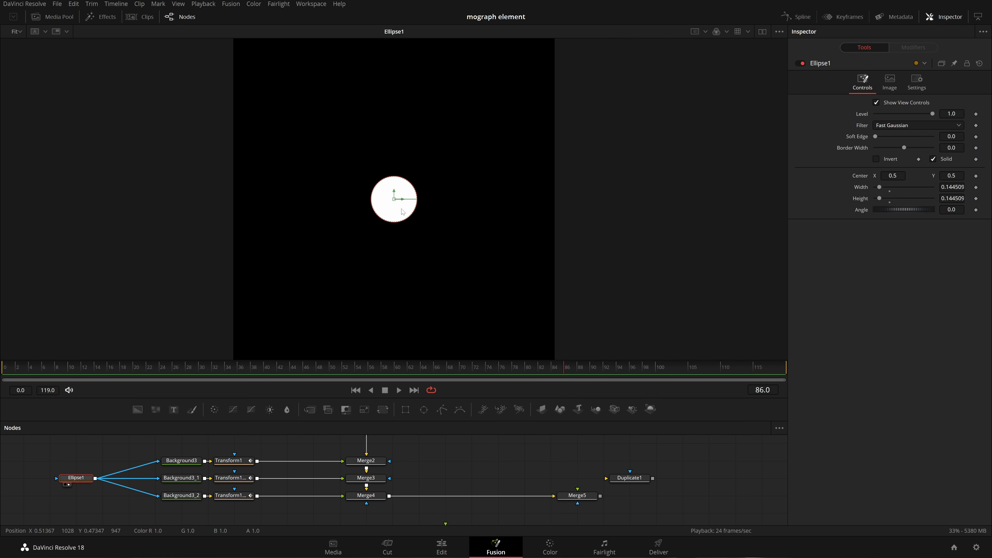
pyautogui.moveTo(412, 216); pyautogui.dragTo(404, 206)
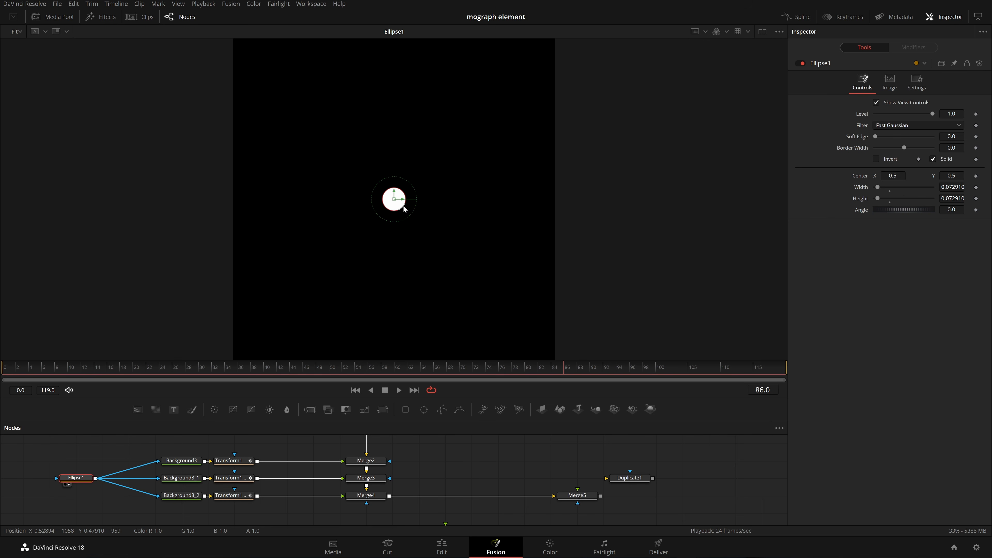
pyautogui.click(353, 503)
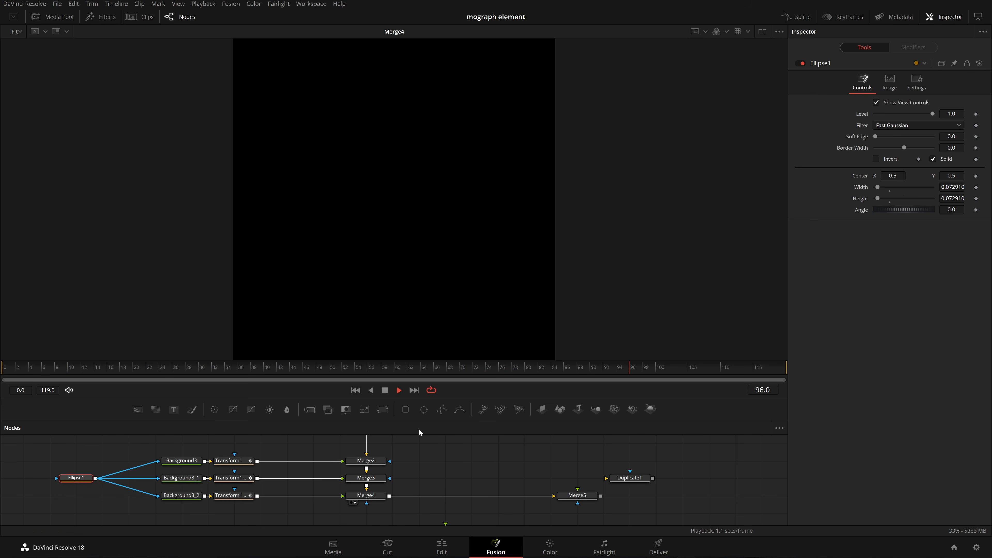
# Step: Set Transform1's Perturb modifier to X Scale 0.209, Y Scale 0.237 and Strength 2.52, and play the animation
pyautogui.click(231, 460)
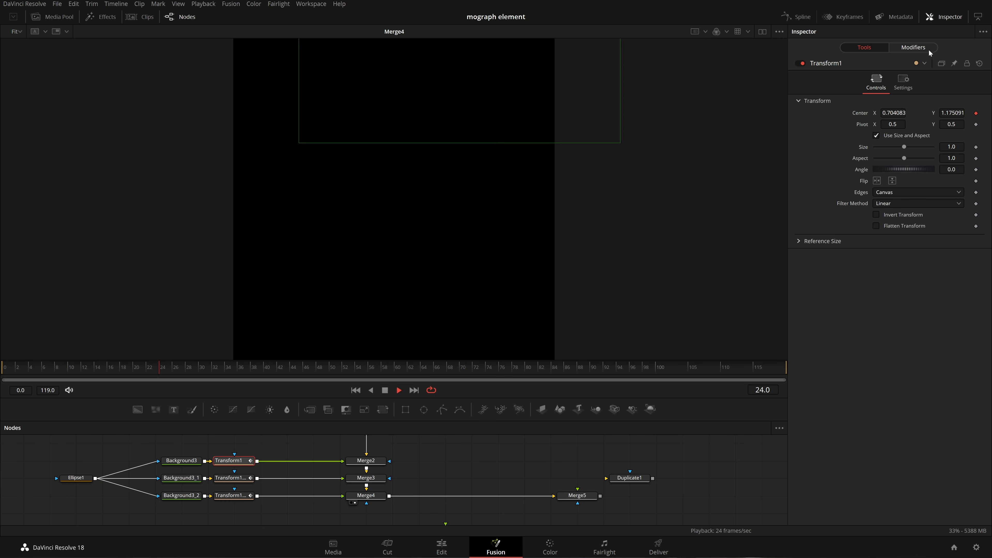
pyautogui.press('space')
pyautogui.click(914, 47)
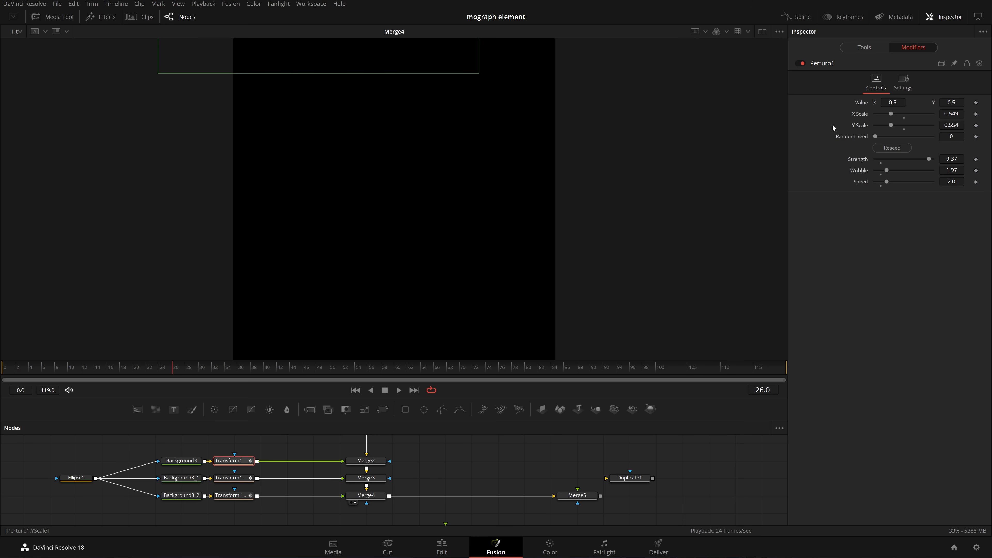
pyautogui.write('2.52')
pyautogui.press('Return')
pyautogui.press('space')
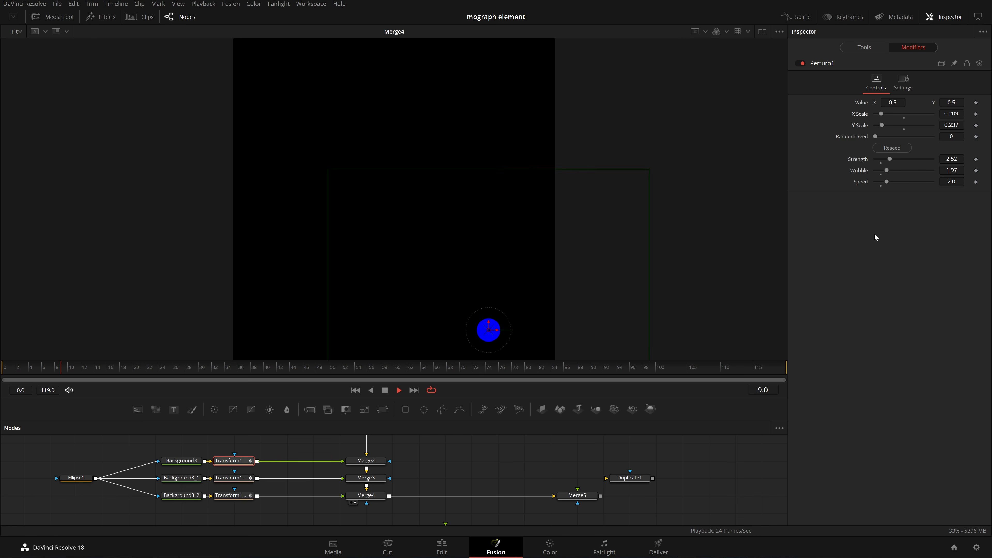
# Step: Set the Perturb modifier of the Transform after Background3_1 to X Scale 0.1, Y Scale 0.1 and Strength 6.49
pyautogui.click(233, 478)
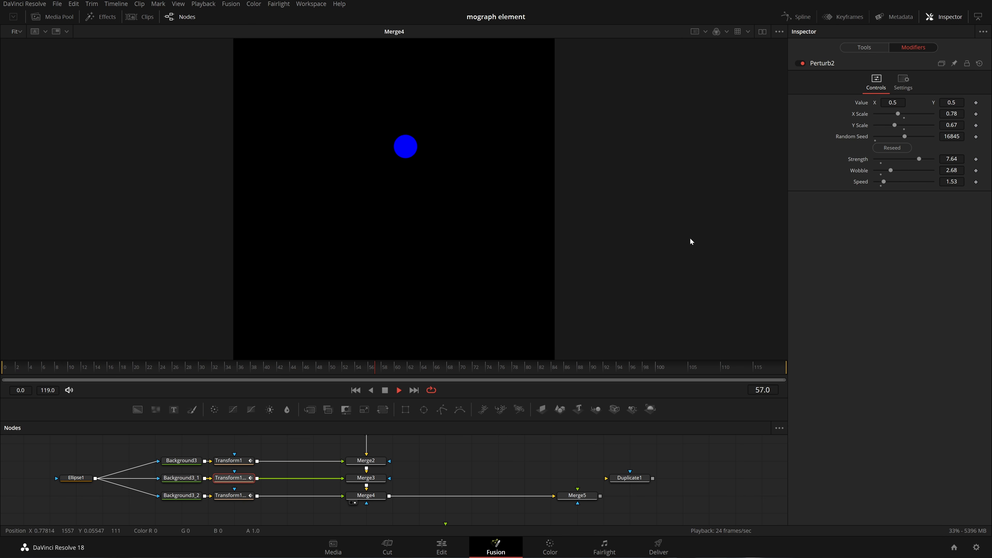
pyautogui.click(952, 125)
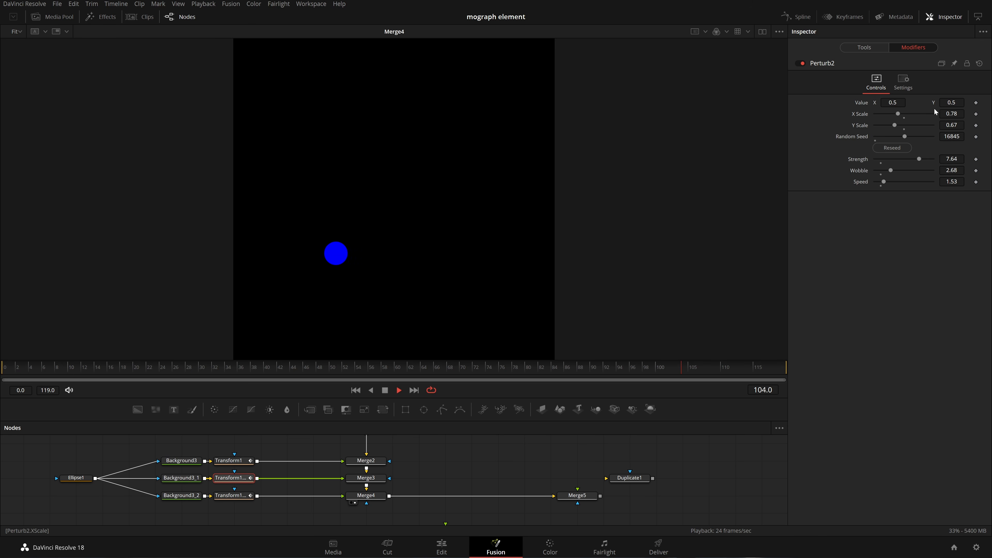
pyautogui.write('0.222')
pyautogui.press('Return')
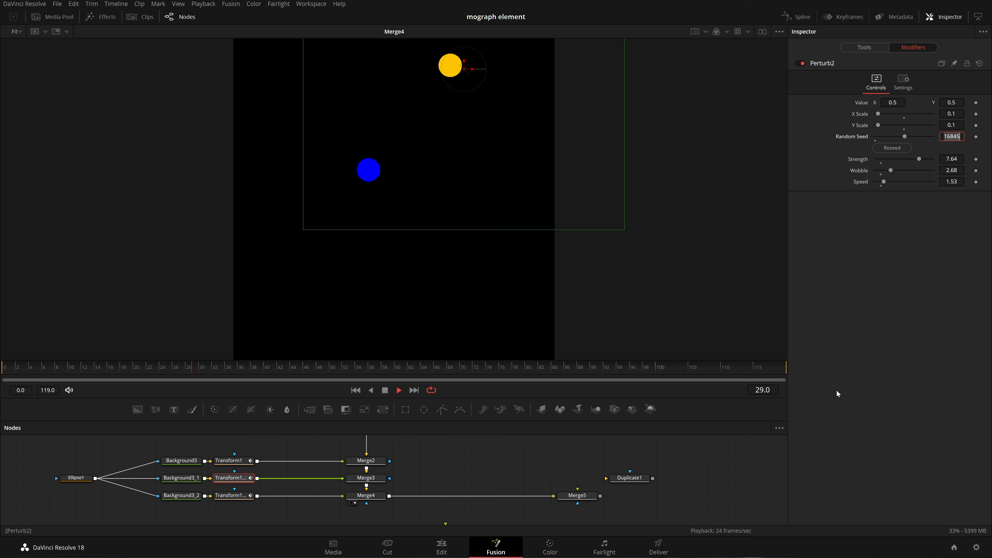
pyautogui.click(952, 158)
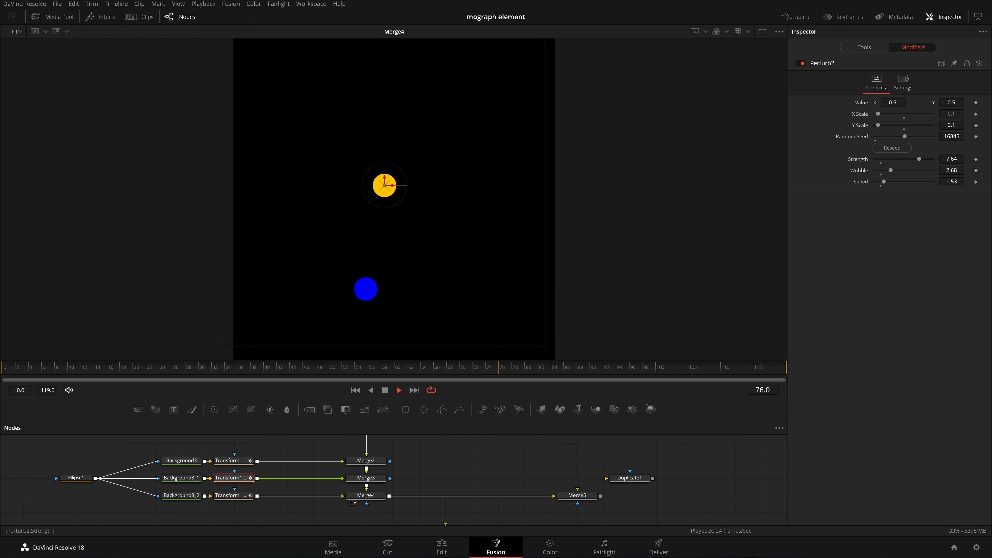
pyautogui.write('5.89')
pyautogui.press('Return')
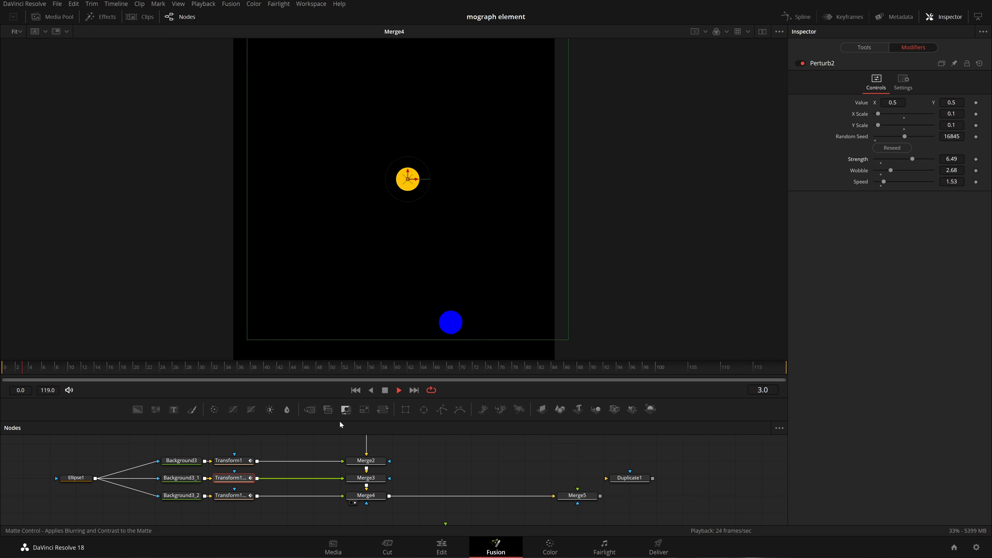
# Step: Set the Perturb modifier of the Transform after Background3_2 to X Scale 0.14, Y Scale 0.11 and Strength 4.06
pyautogui.click(246, 495)
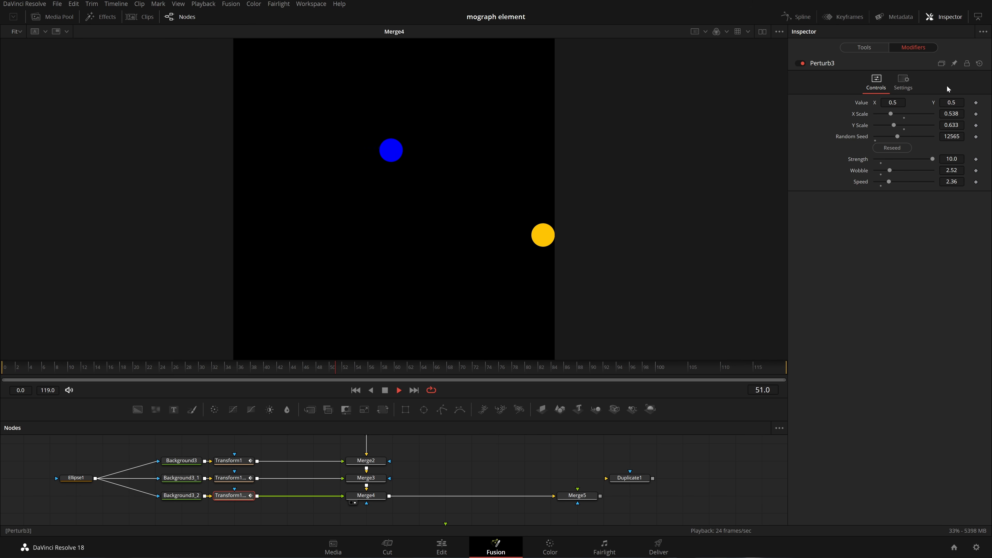
pyautogui.click(904, 82)
pyautogui.click(877, 82)
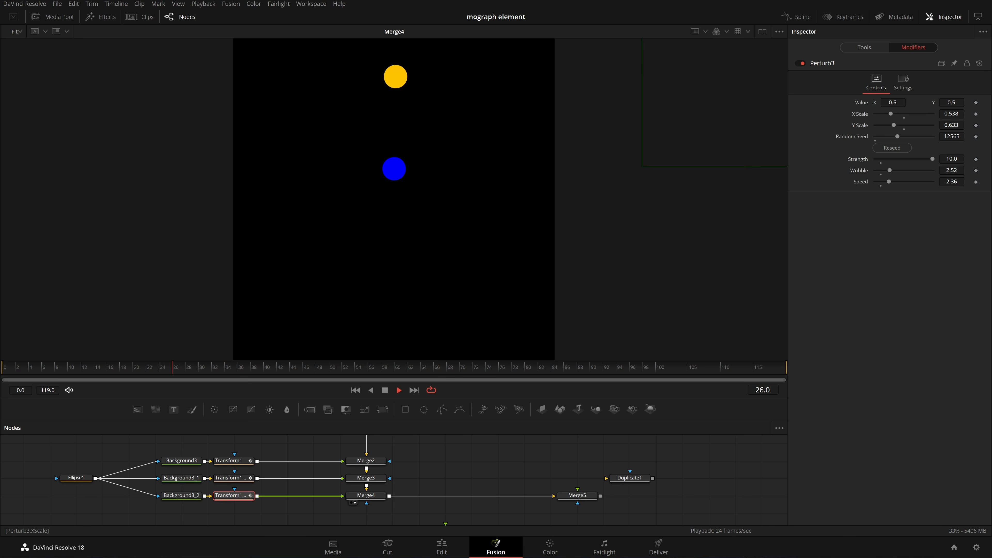
pyautogui.moveTo(952, 113); pyautogui.dragTo(941, 159)
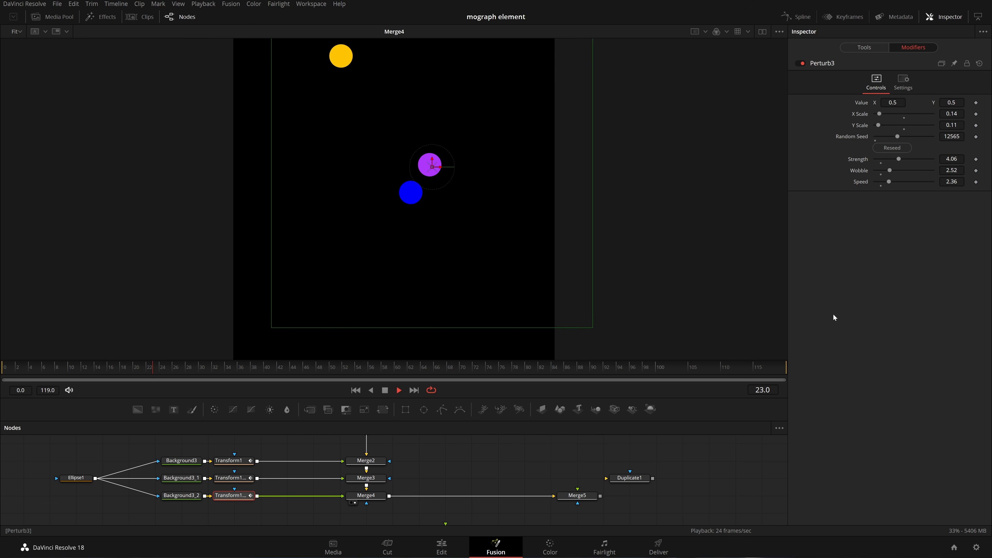
# Step: Try a Duplicate node after Merge4 with 10 copies and a Time Offset of -6
pyautogui.click(378, 499)
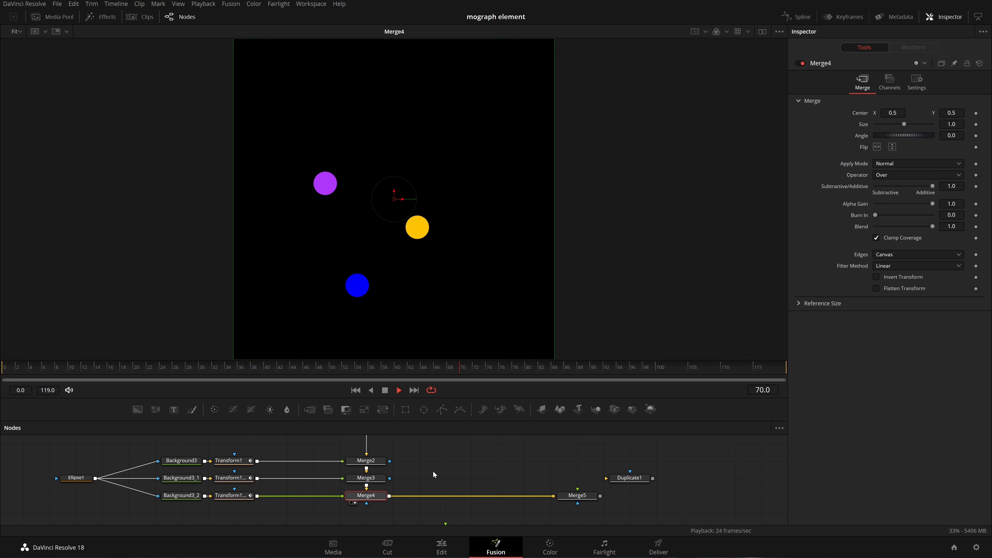
pyautogui.hotkey('shift', 'space')
pyautogui.write('dupl')
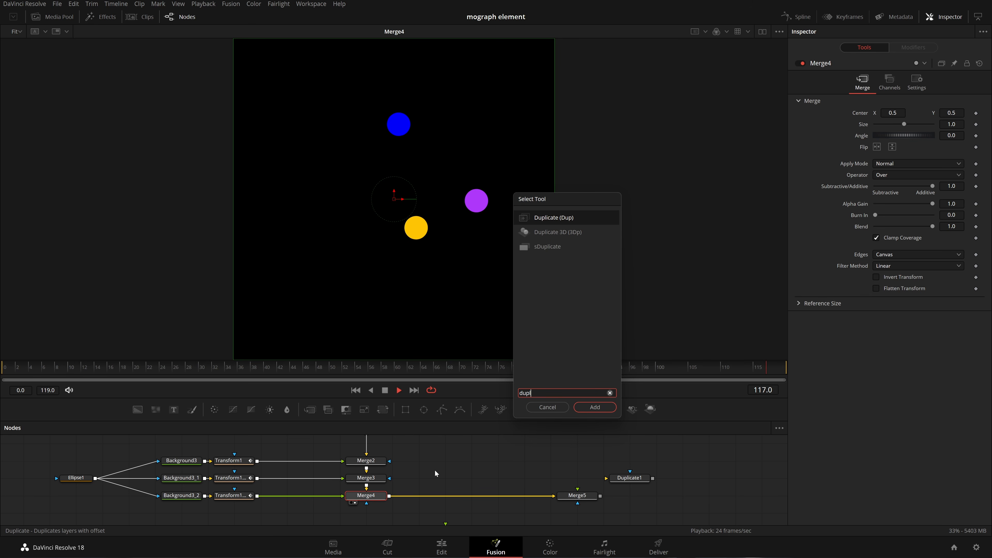
pyautogui.press('Return')
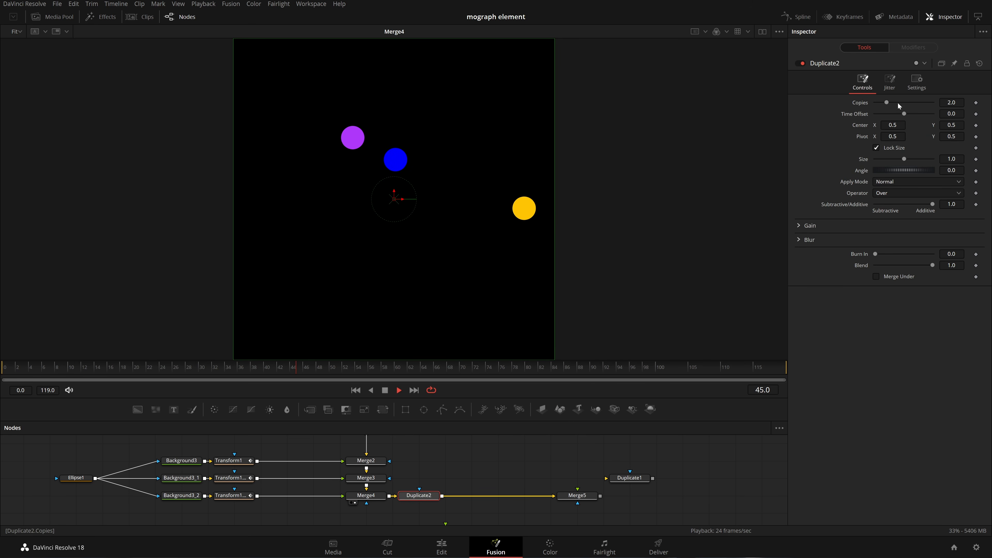
pyautogui.click(952, 113)
pyautogui.write('-6')
pyautogui.press('Return')
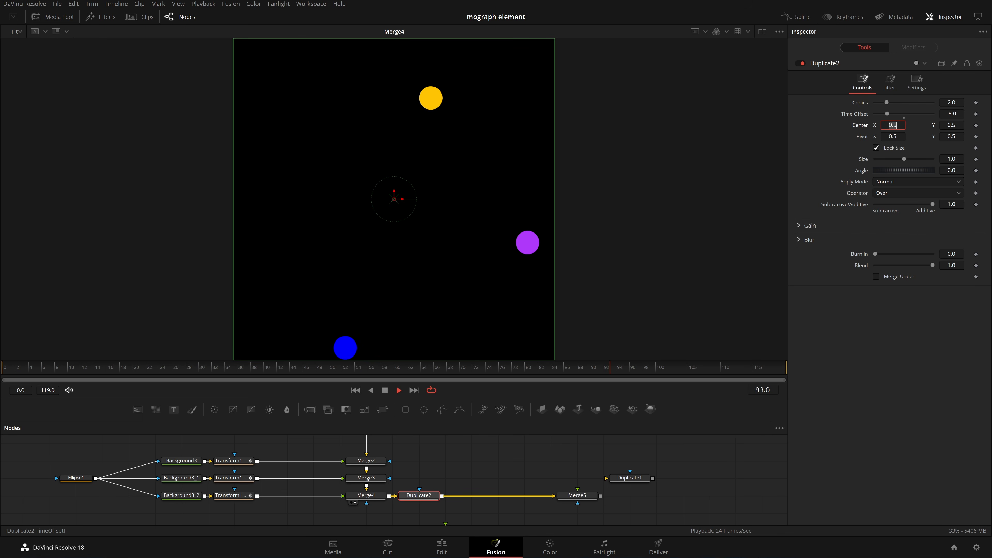
pyautogui.moveTo(881, 103); pyautogui.dragTo(944, 105)
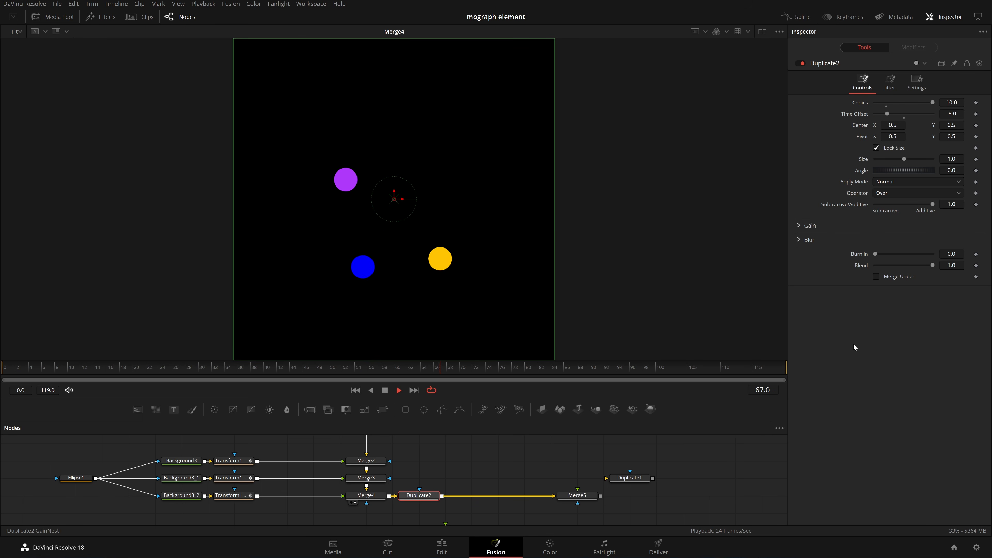
# Step: Try a Time Offset of -1 on the Duplicate after Merge4 in playback, and delete the node
pyautogui.click(952, 114)
pyautogui.write('-1')
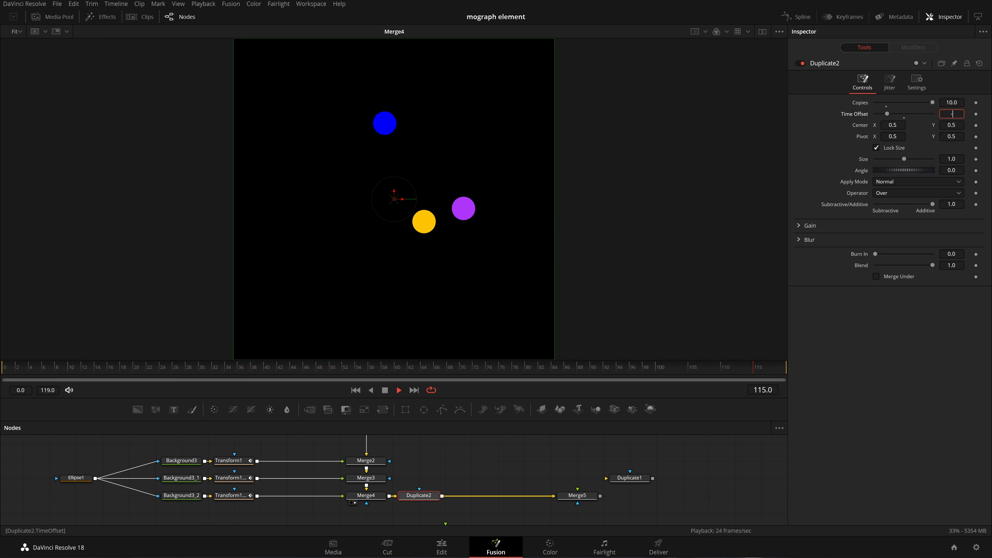
pyautogui.press('Tab')
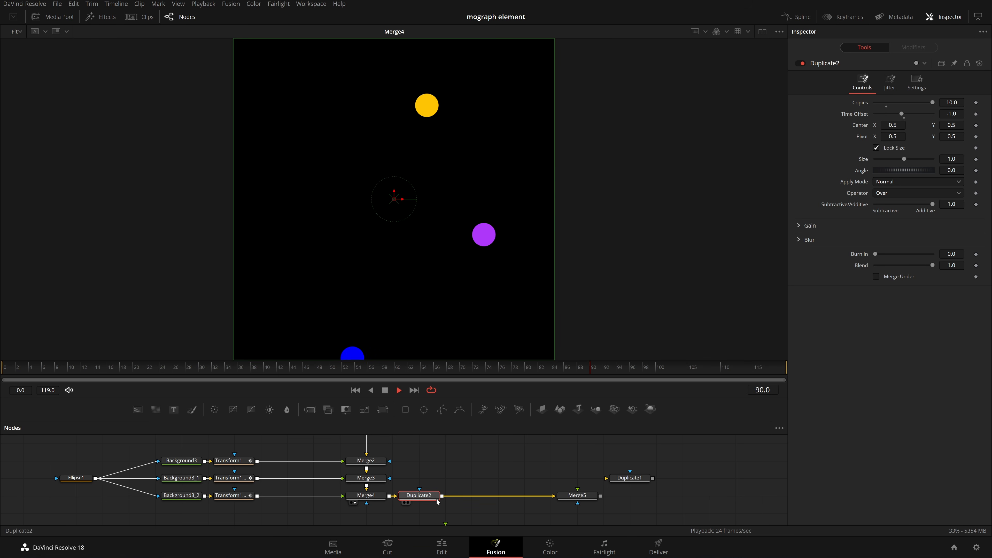
pyautogui.press('1')
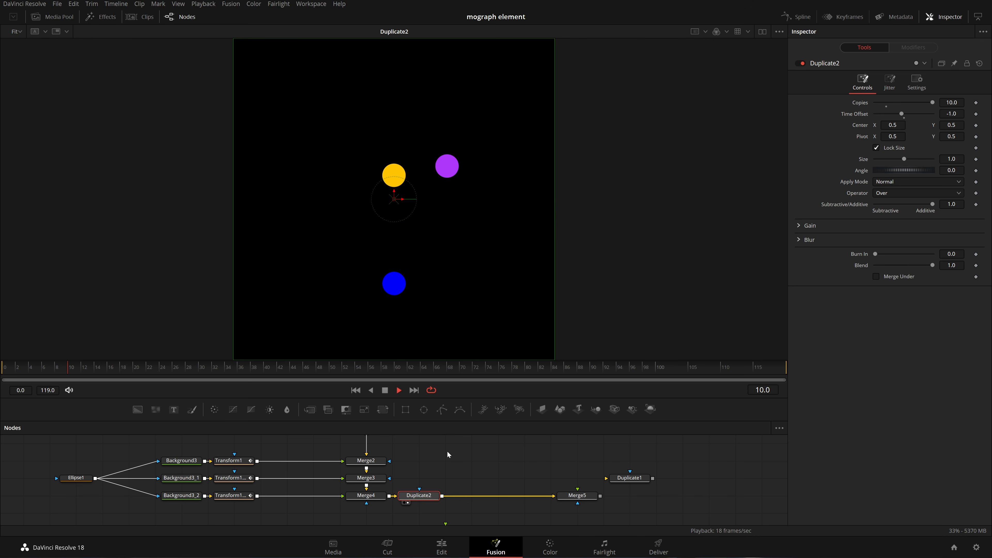
pyautogui.click(384, 391)
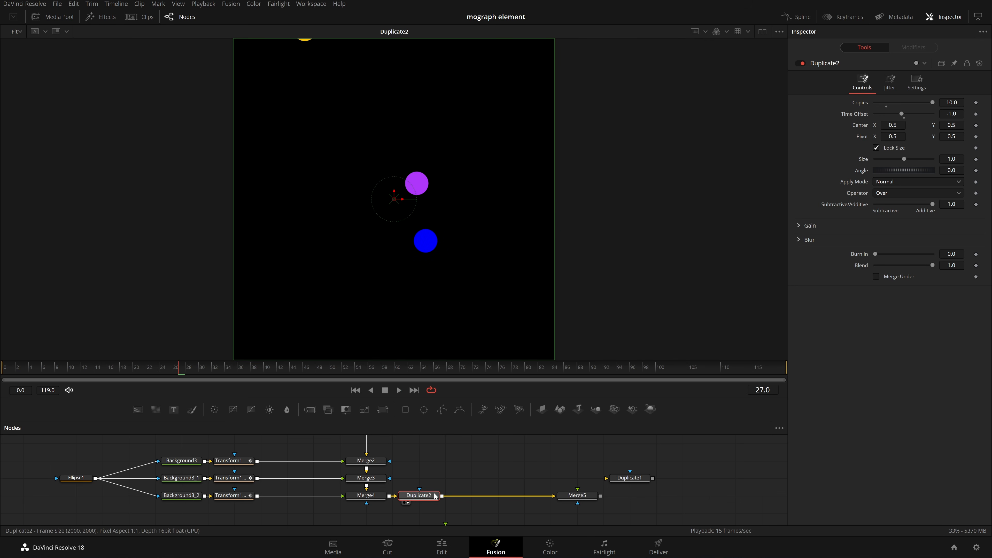
pyautogui.press('Delete')
# Step: Insert a Duplicate node after Transform1 with a Time Offset of -2, and check it in playback
pyautogui.click(246, 460)
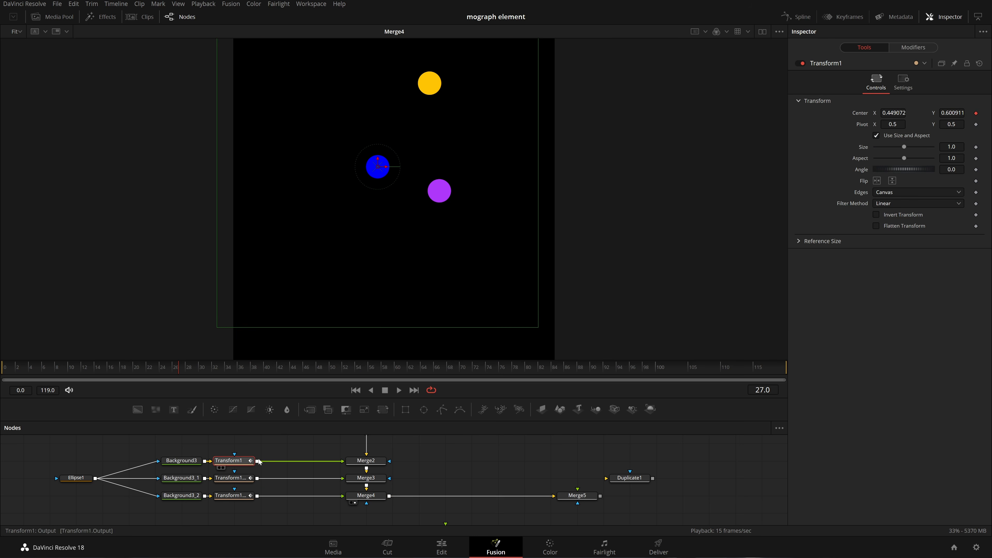
pyautogui.hotkey('shift', 'space')
pyautogui.write('dupl')
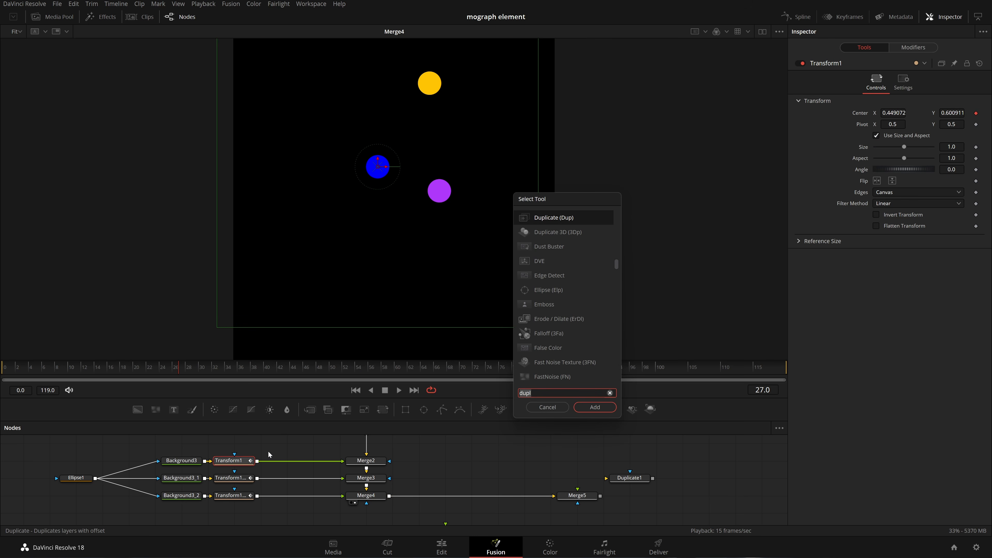
pyautogui.press('Return')
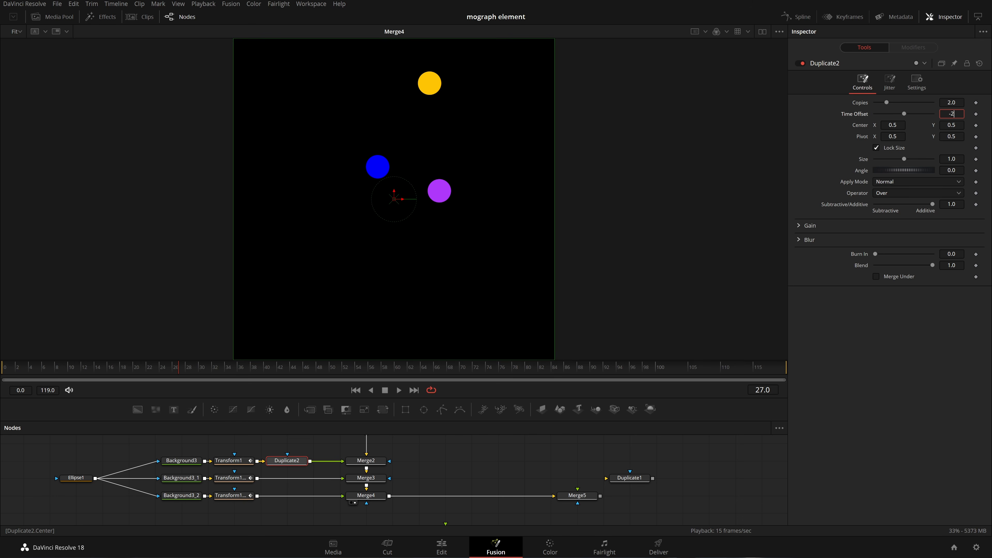
pyautogui.write('-2')
pyautogui.press('Tab')
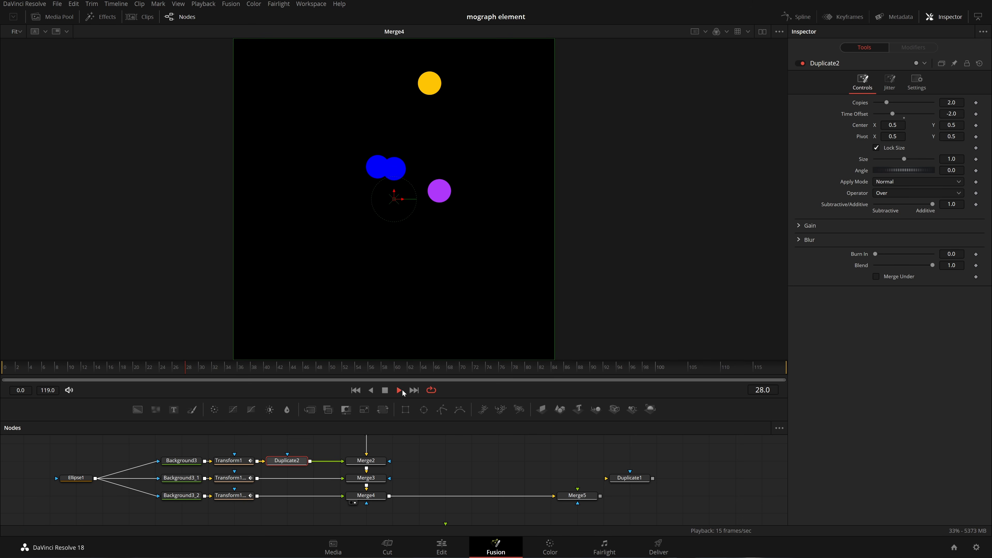
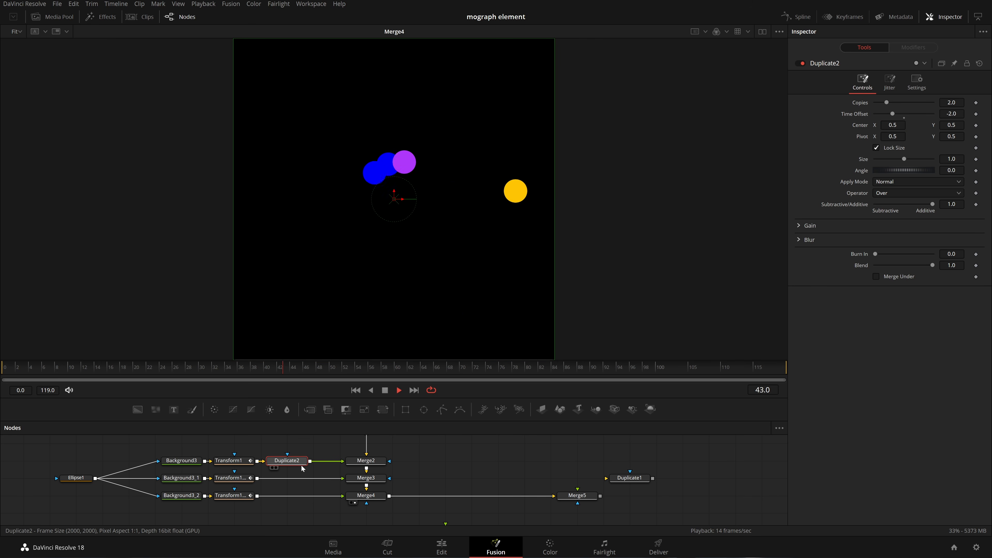
pyautogui.press('space')
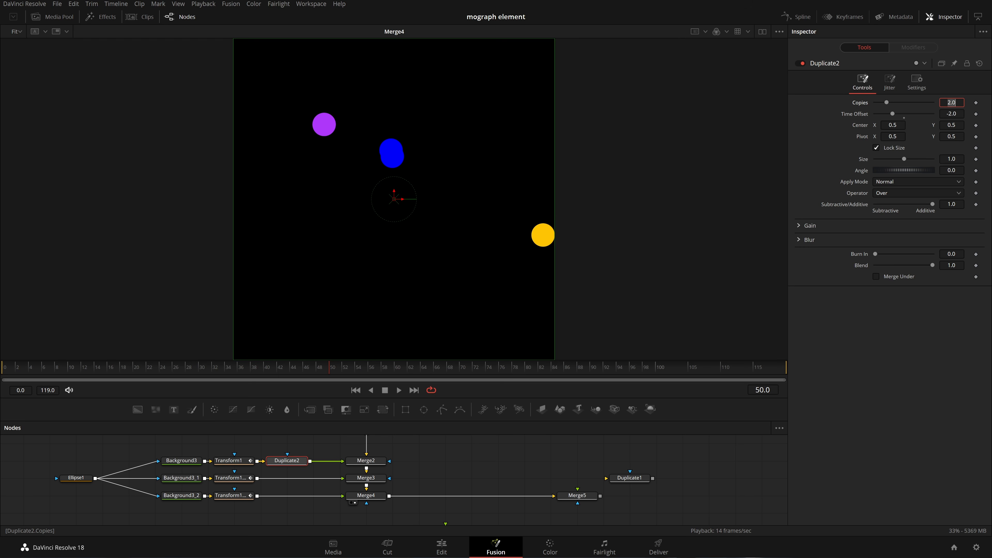
# Step: Set Duplicate2 to 10 copies, Time Offset -1.35 and Screen Apply Mode, and reset its Blur to 0 after a brief trial
pyautogui.press('Tab')
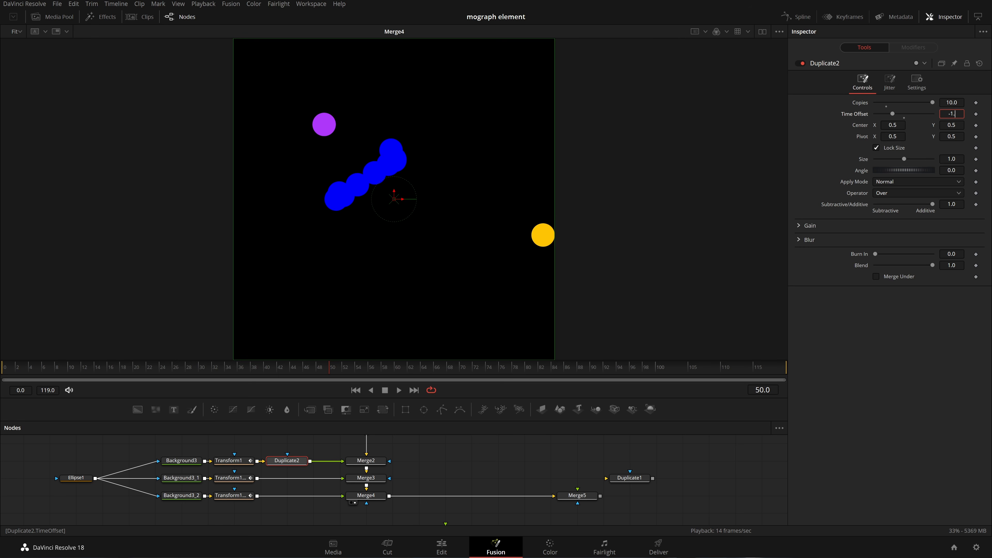
pyautogui.press('Tab')
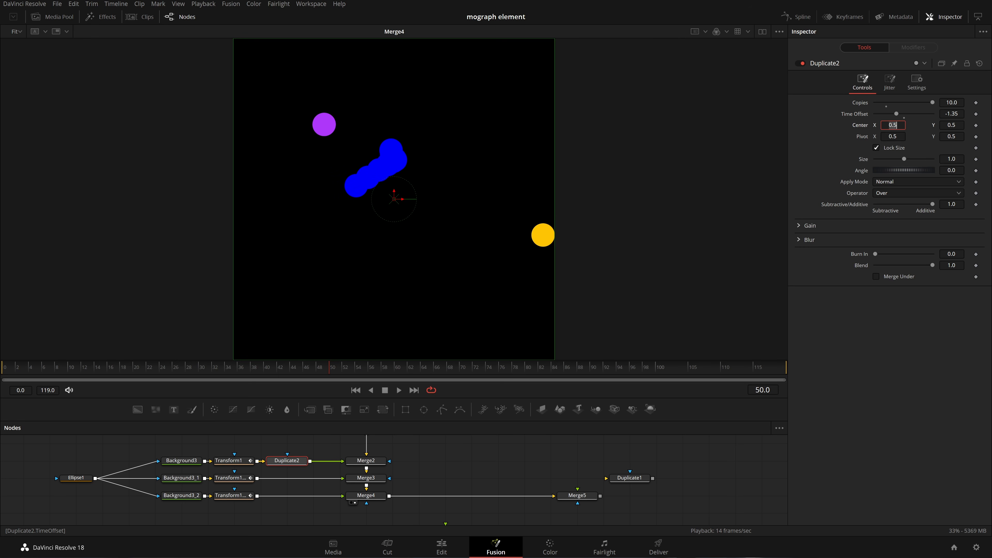
pyautogui.click(899, 182)
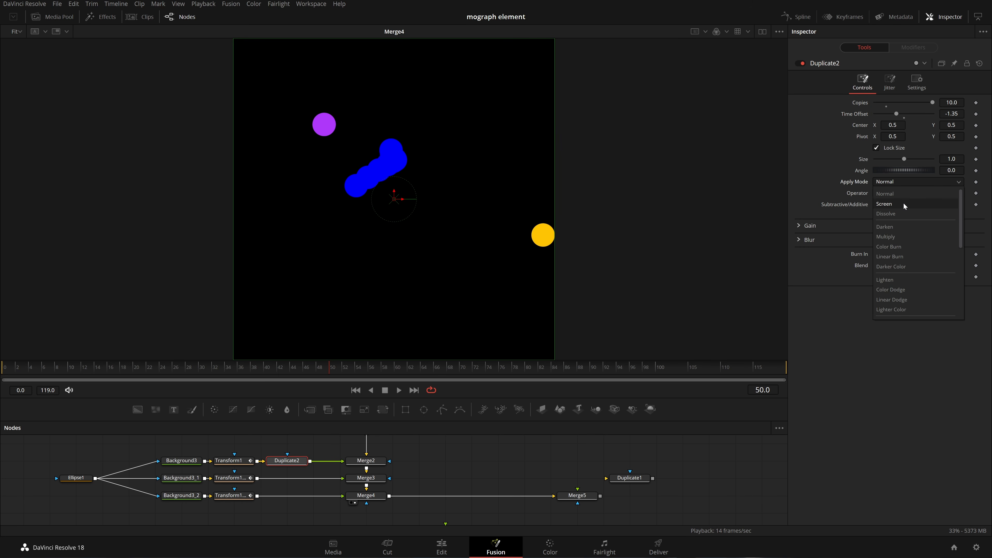
pyautogui.click(903, 202)
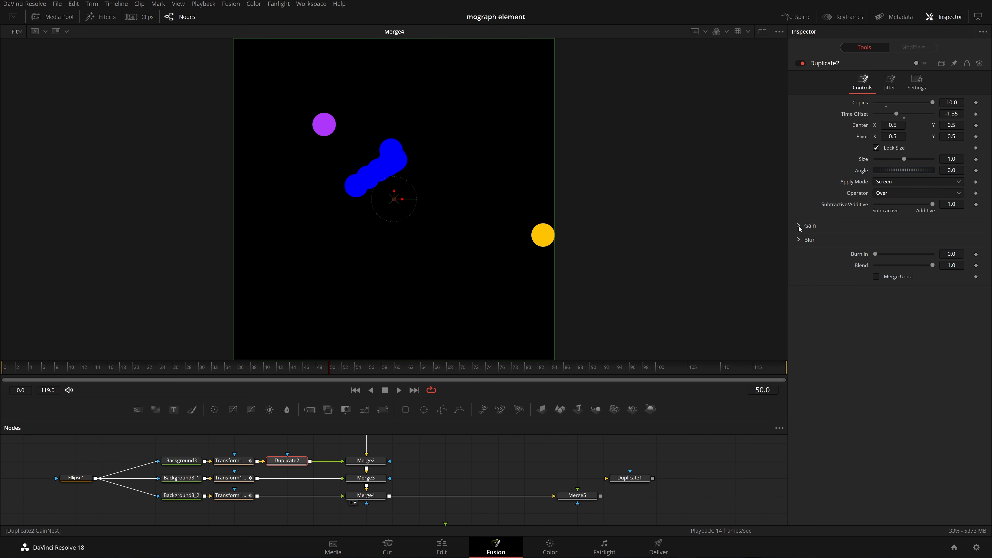
pyautogui.click(797, 242)
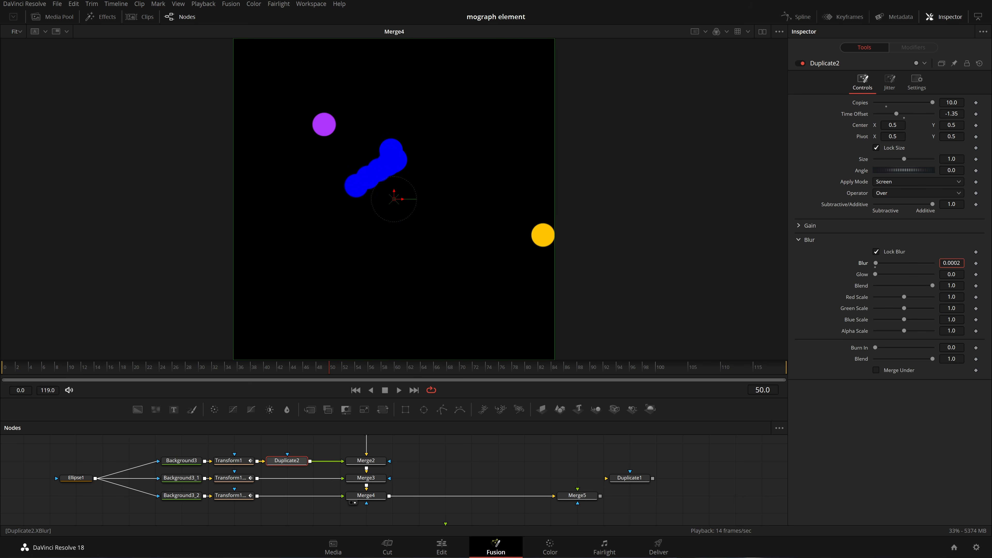
pyautogui.moveTo(876, 263); pyautogui.dragTo(875, 263)
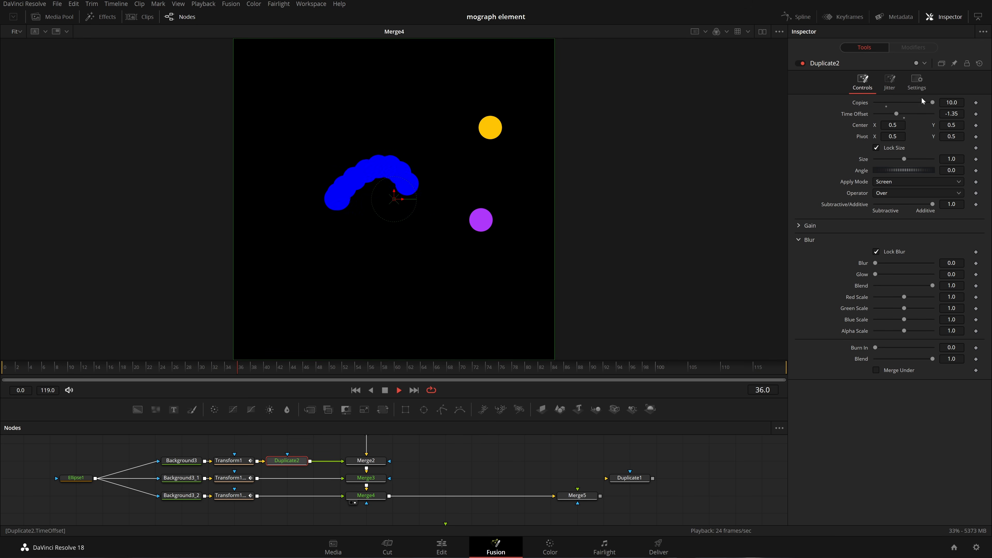
# Step: Set Duplicate2 to 25 copies and check the longer trail in playback
pyautogui.doubleClick(951, 102)
pyautogui.write('25')
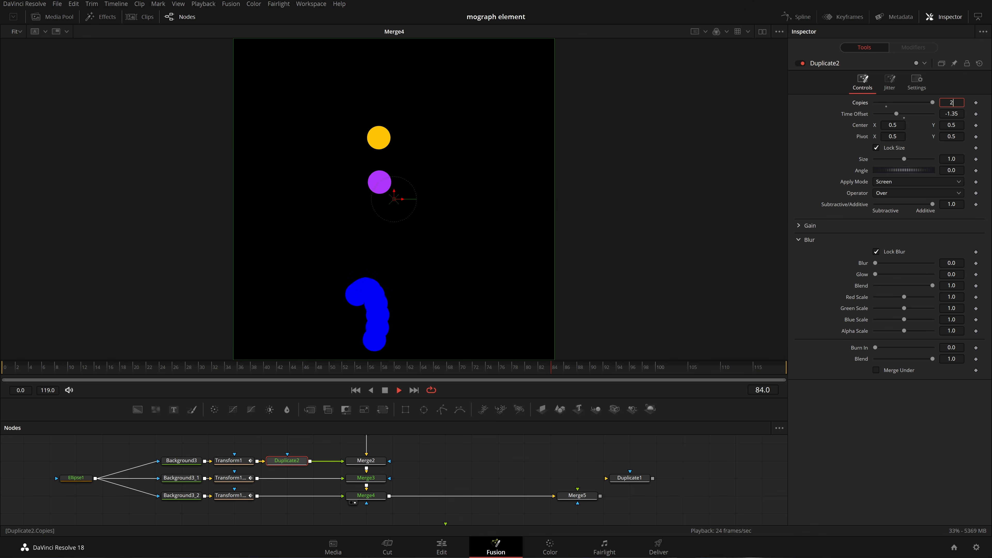
pyautogui.press('Tab')
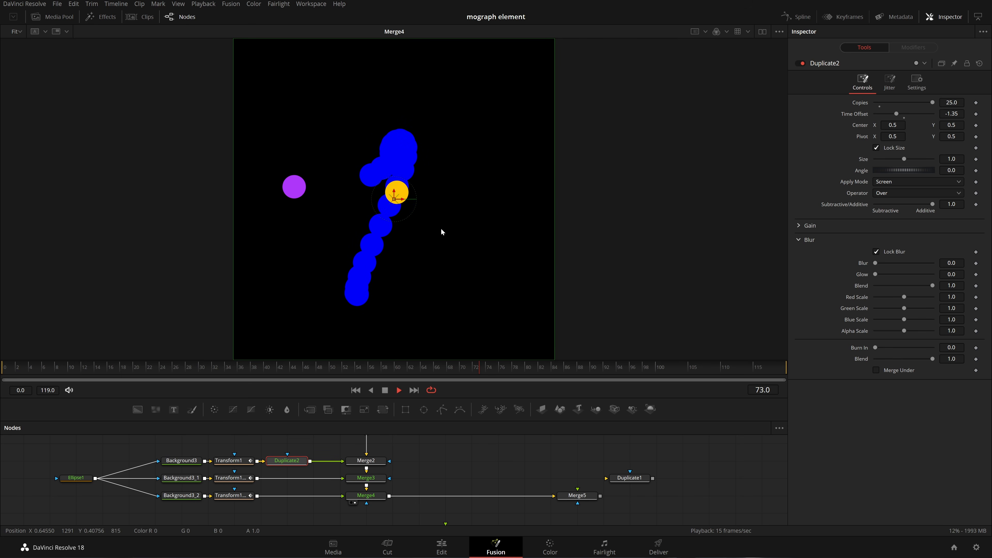
pyautogui.click(385, 390)
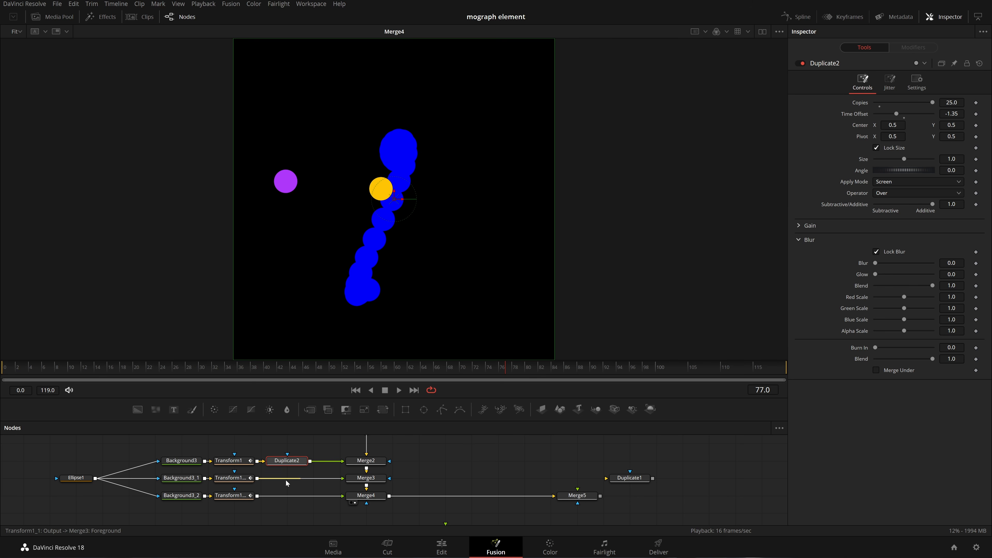
# Step: Paste two copies of Duplicate2 and insert one each after the Background3_1 and Background3_2 Transforms
pyautogui.hotkey('ctrl', 'v')
pyautogui.hotkey('ctrl', 'z')
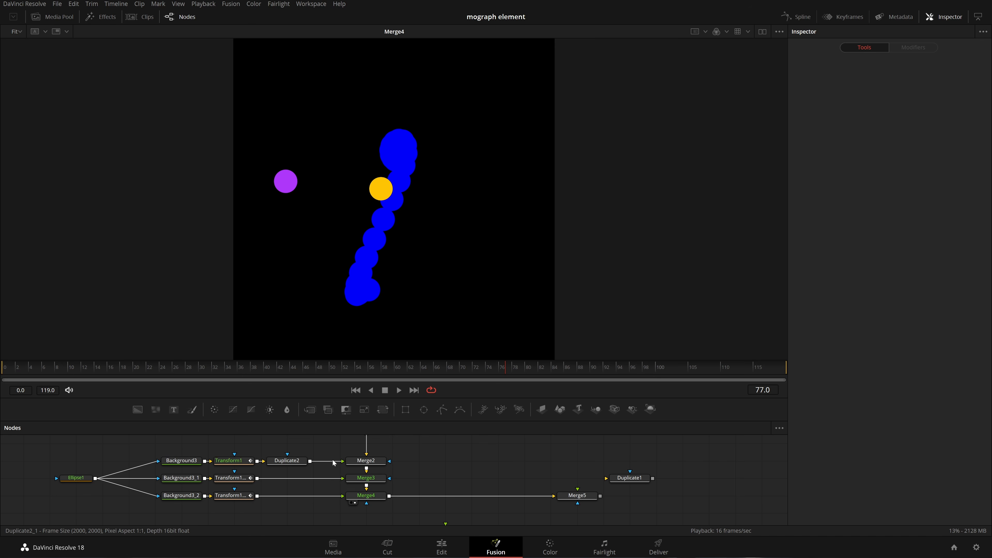
pyautogui.click(287, 461)
pyautogui.click(297, 509)
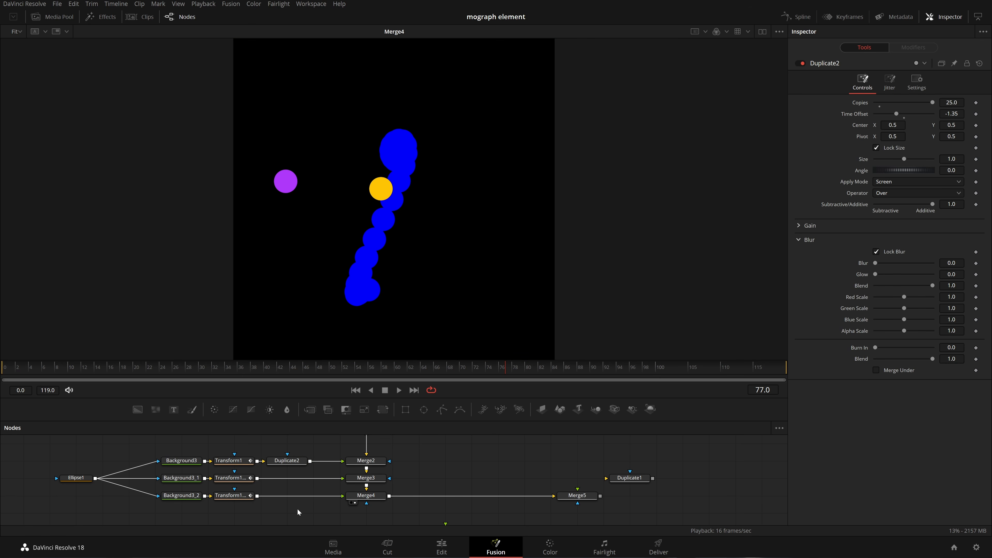
pyautogui.hotkey('ctrl', 'v')
pyautogui.hotkey('ctrl', 'v')
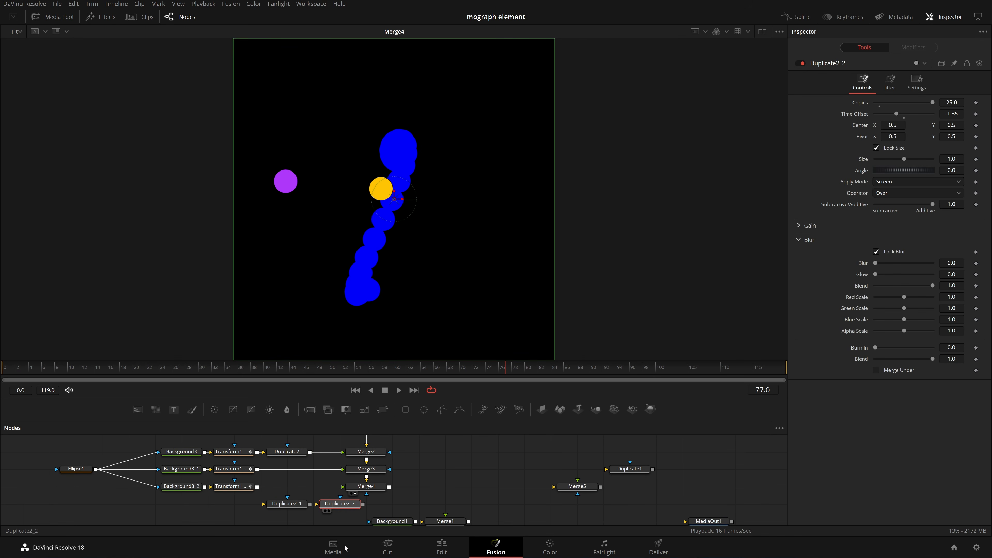
pyautogui.moveTo(354, 506); pyautogui.dragTo(295, 471)
pyautogui.click(302, 473)
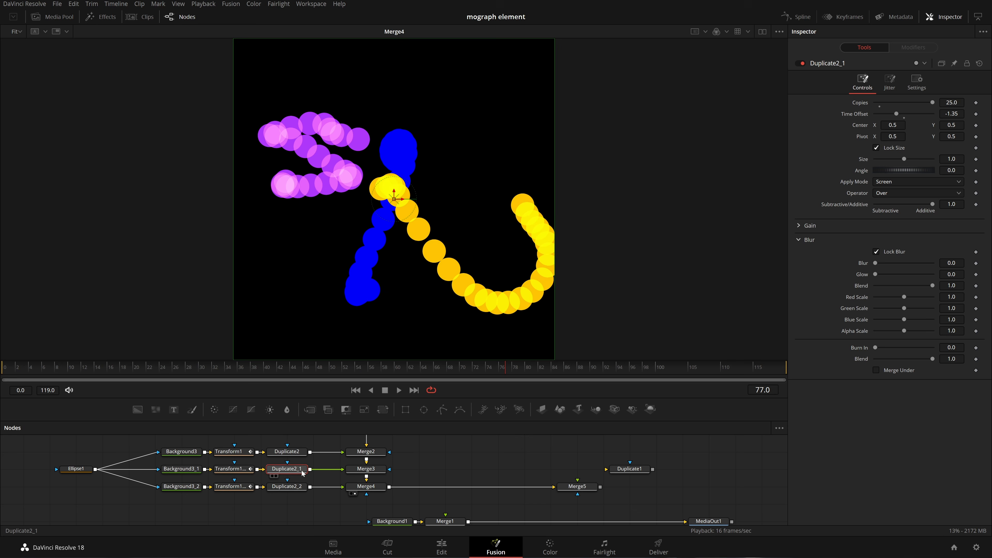
# Step: Play Merge4 to check the trails of all three circles
pyautogui.press('space')
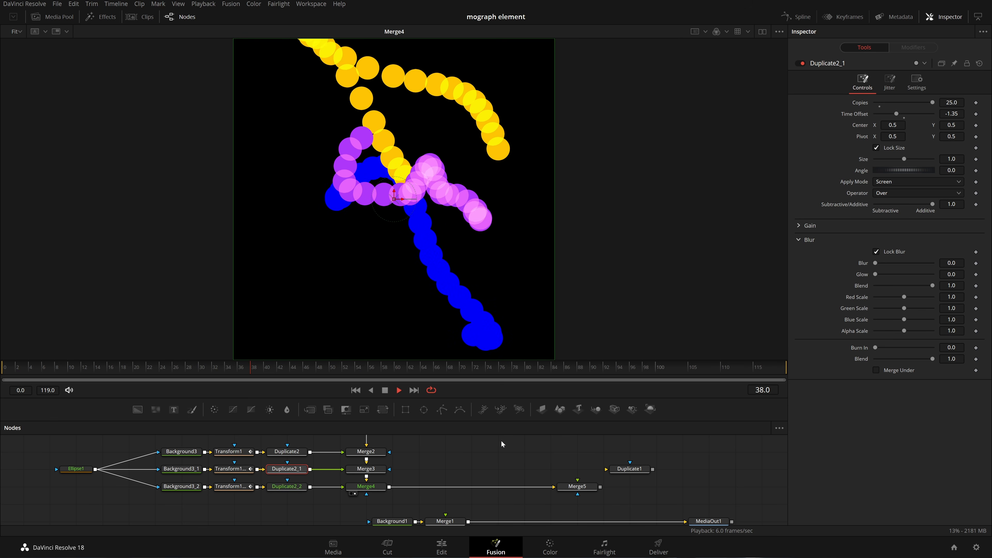
pyautogui.moveTo(454, 451); pyautogui.dragTo(439, 449)
pyautogui.press('space')
# Step: Add a Gaussian Blur after Merge4 and view its output
pyautogui.click(362, 486)
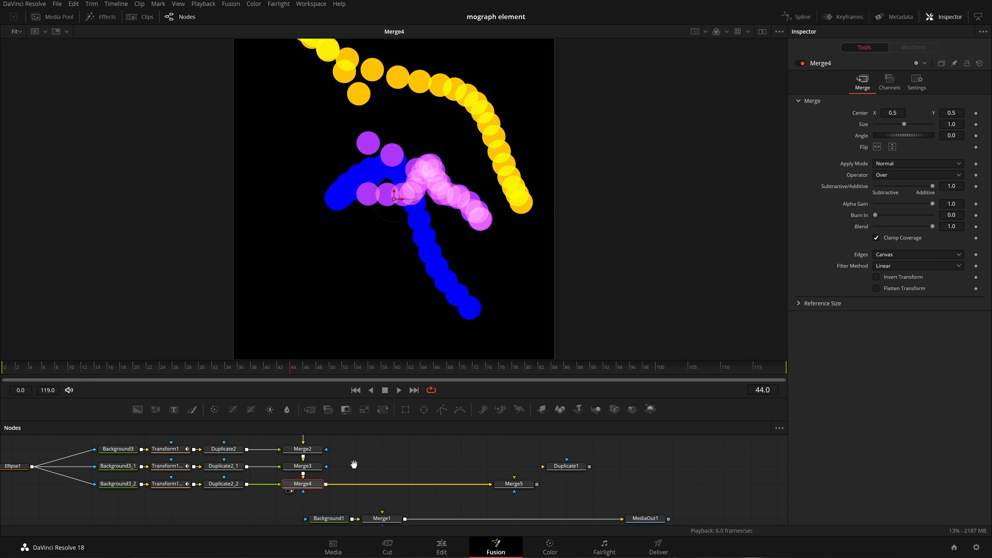
pyautogui.hotkey('shift', 'space')
pyautogui.write('gausaaia')
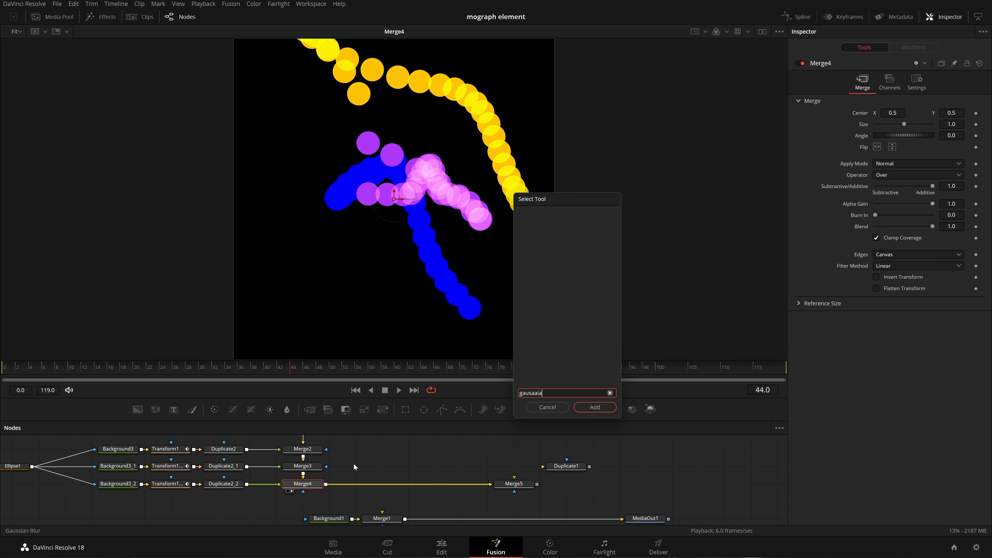
pyautogui.press('BackSpace')
pyautogui.press('BackSpace')
pyautogui.press('BackSpace')
pyautogui.press('BackSpace')
pyautogui.press('BackSpace')
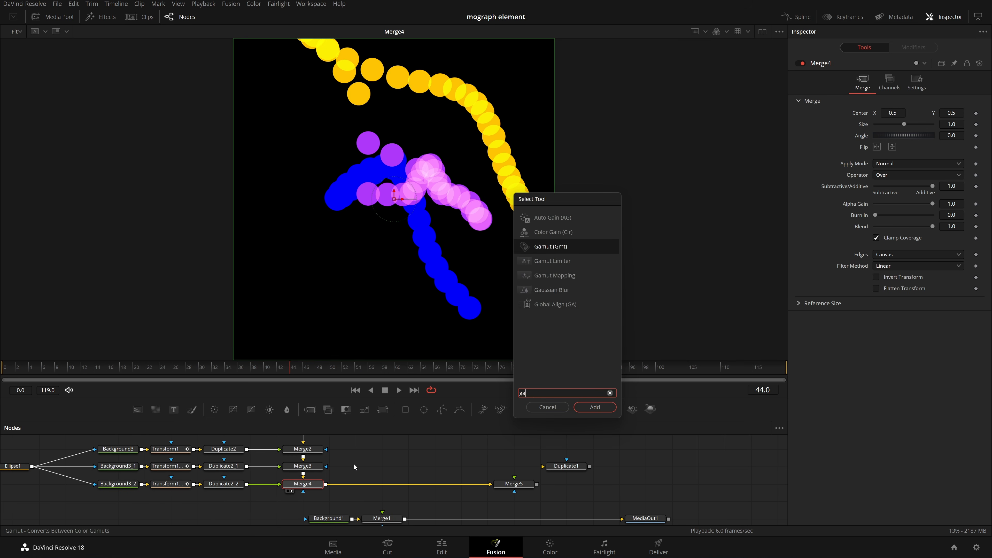
pyautogui.write('u')
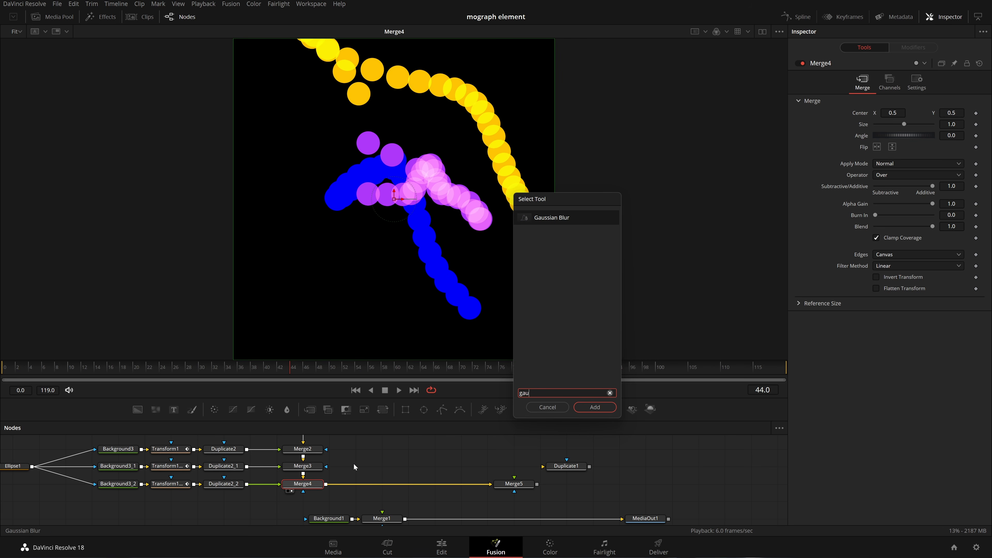
pyautogui.write('ss')
pyautogui.press('Return')
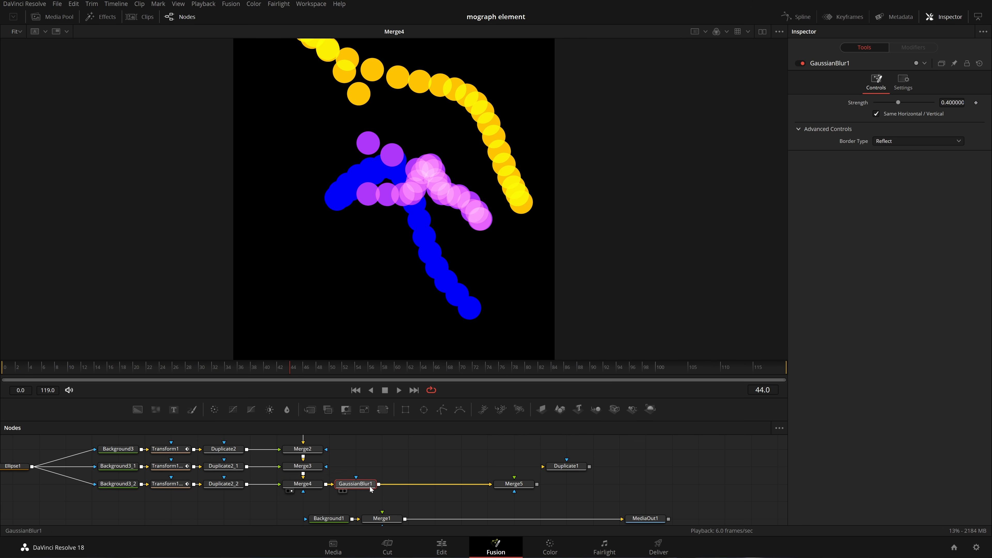
pyautogui.press('1')
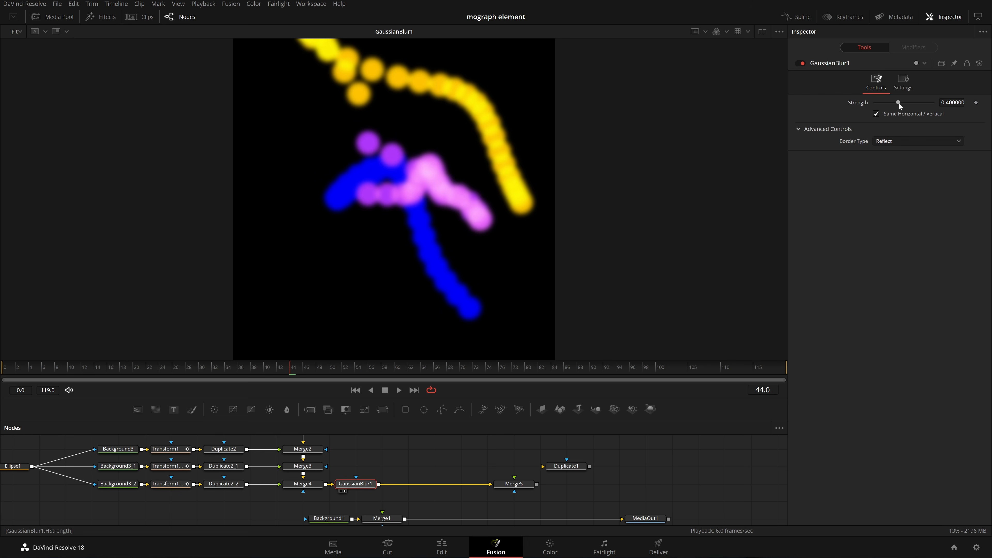
# Step: Raise the Gaussian Blur Strength to 0.976 and check the softened trails in playback
pyautogui.moveTo(899, 103); pyautogui.dragTo(933, 115)
pyautogui.press('space')
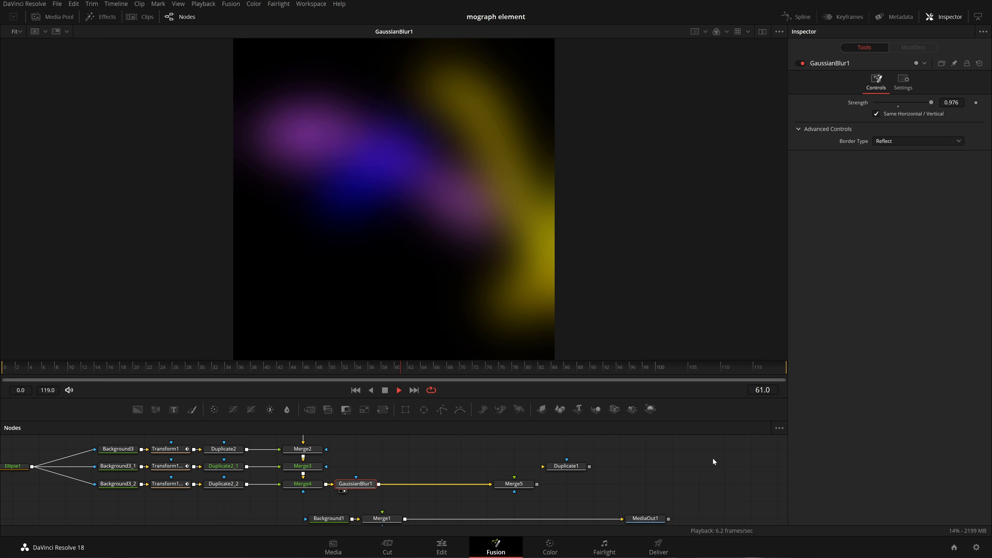
pyautogui.rightClick(588, 391)
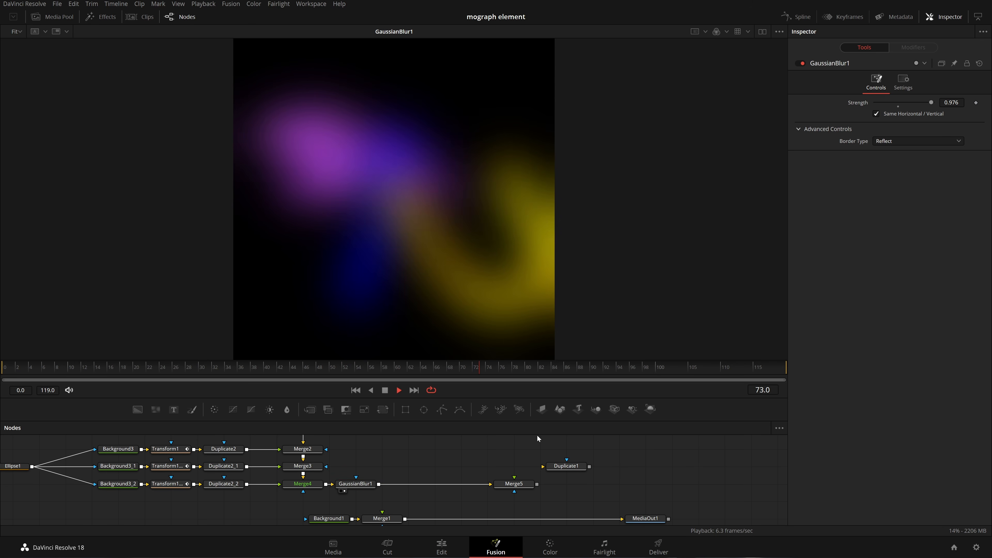
pyautogui.rightClick(559, 388)
pyautogui.click(499, 447)
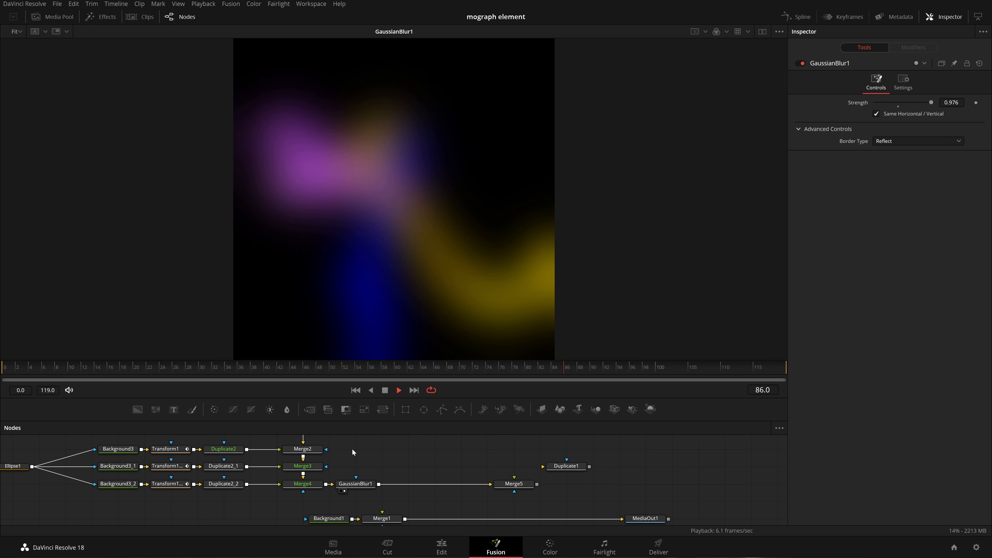
pyautogui.press('space')
# Step: Set Copies to 10 on Duplicate2_1, Duplicate2 and Duplicate2_2
pyautogui.click(223, 466)
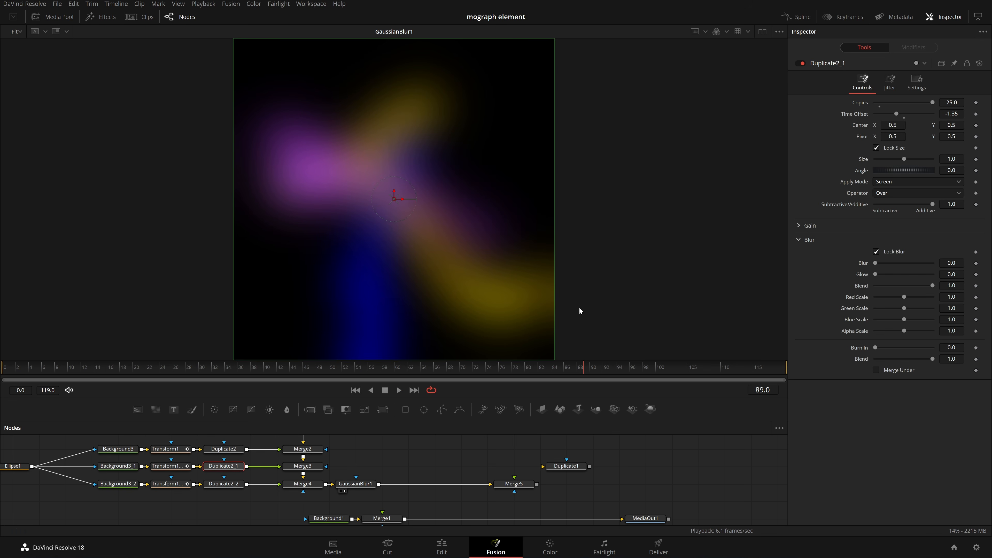
pyautogui.write('10')
pyautogui.press('Tab')
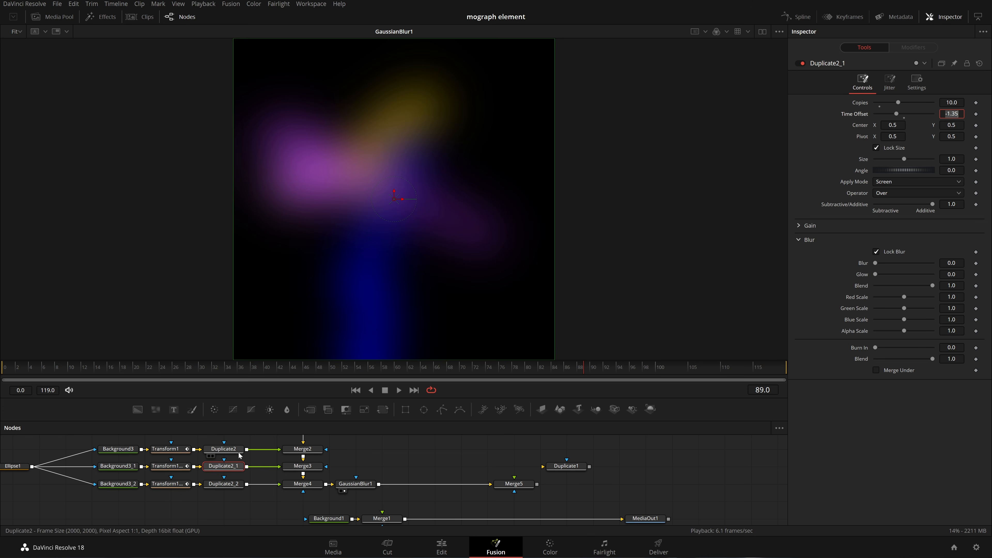
pyautogui.click(223, 449)
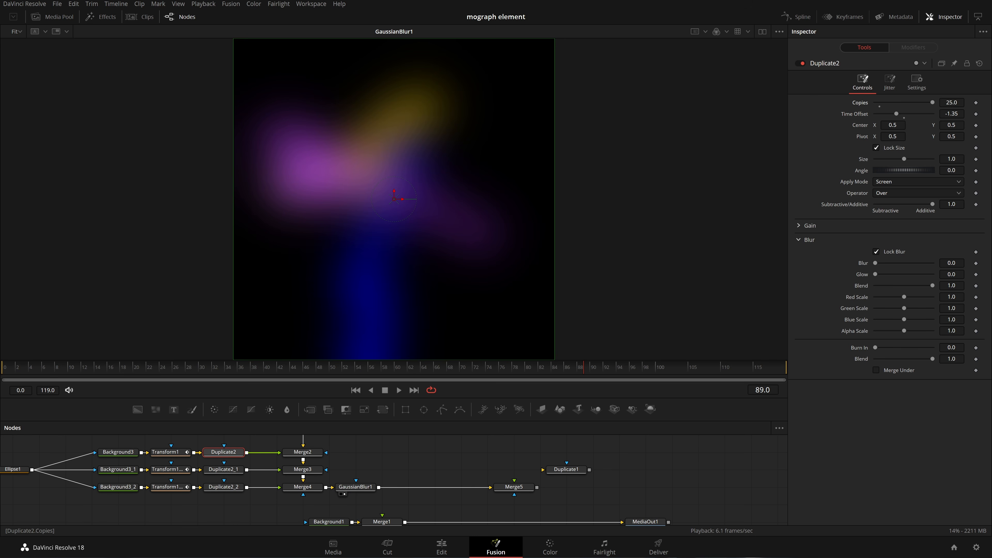
pyautogui.write('10')
pyautogui.press('Tab')
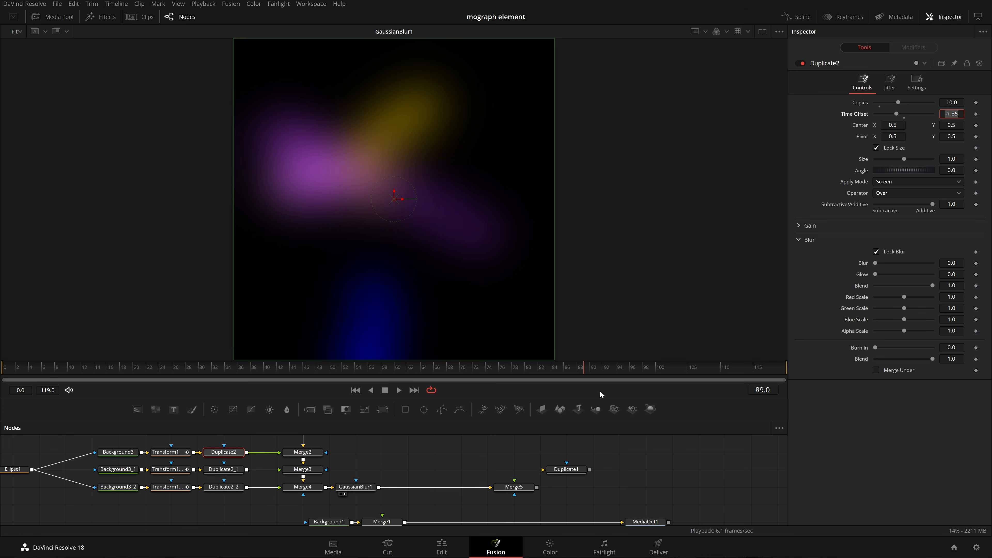
pyautogui.click(234, 487)
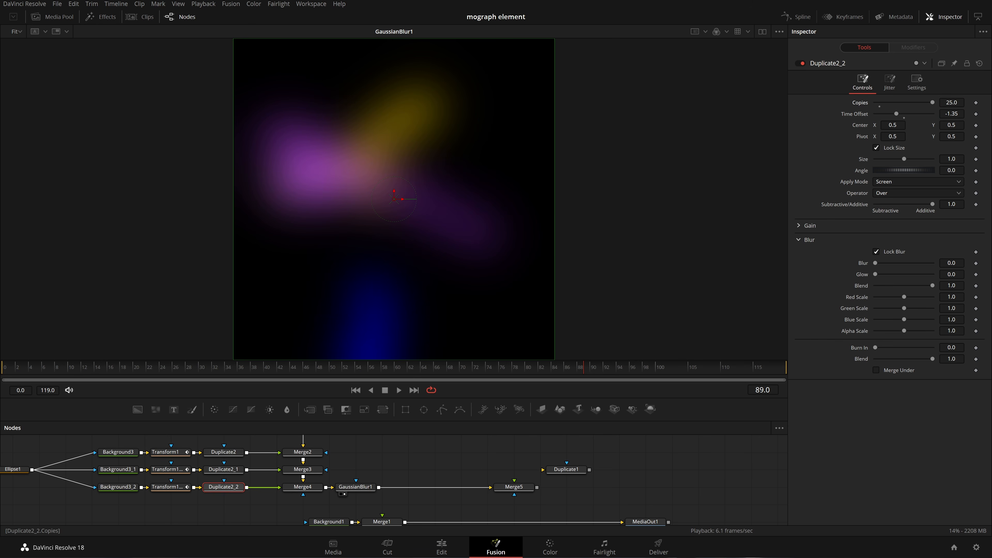
pyautogui.write('10')
pyautogui.press('Tab')
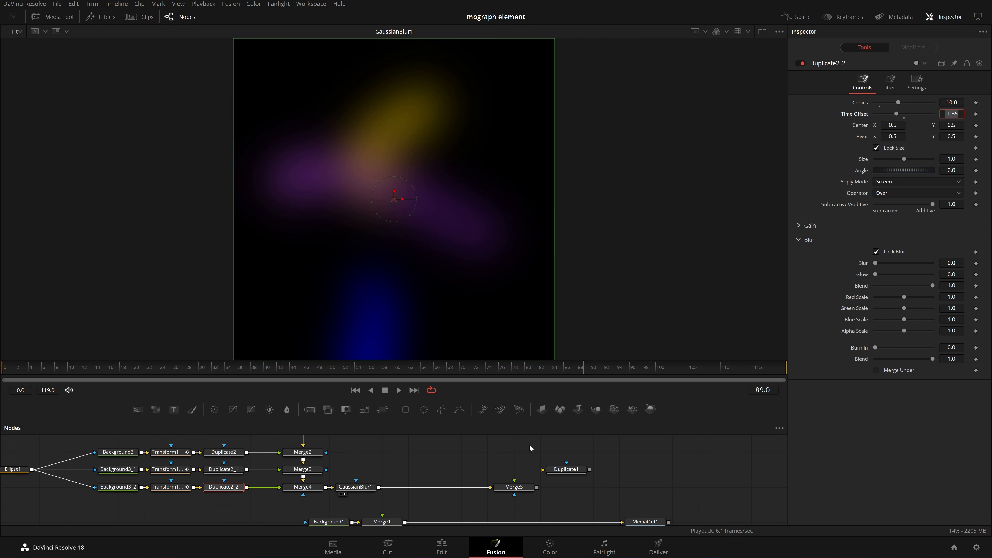
# Step: Play the blurred composition to check the shorter trails
pyautogui.press('space')
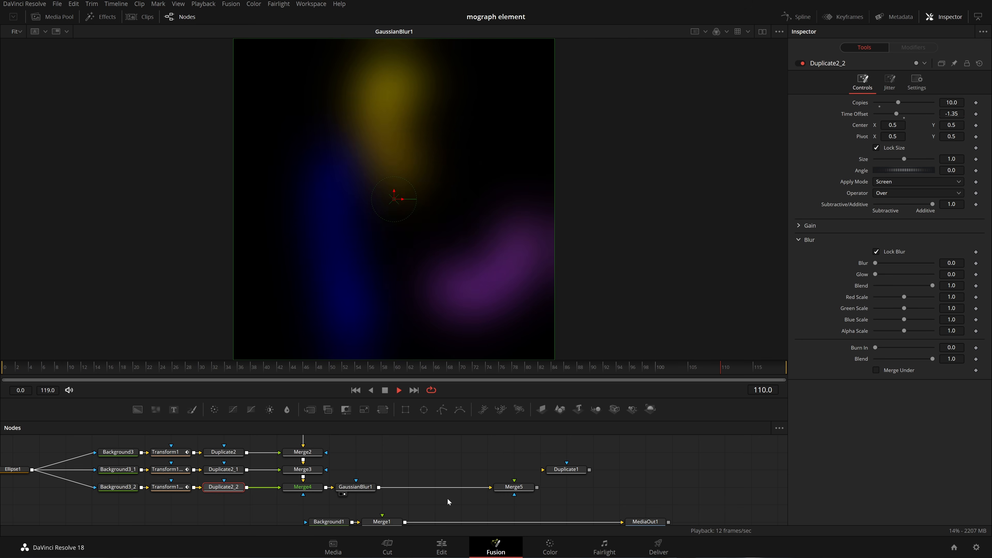
pyautogui.moveTo(420, 470); pyautogui.dragTo(487, 470)
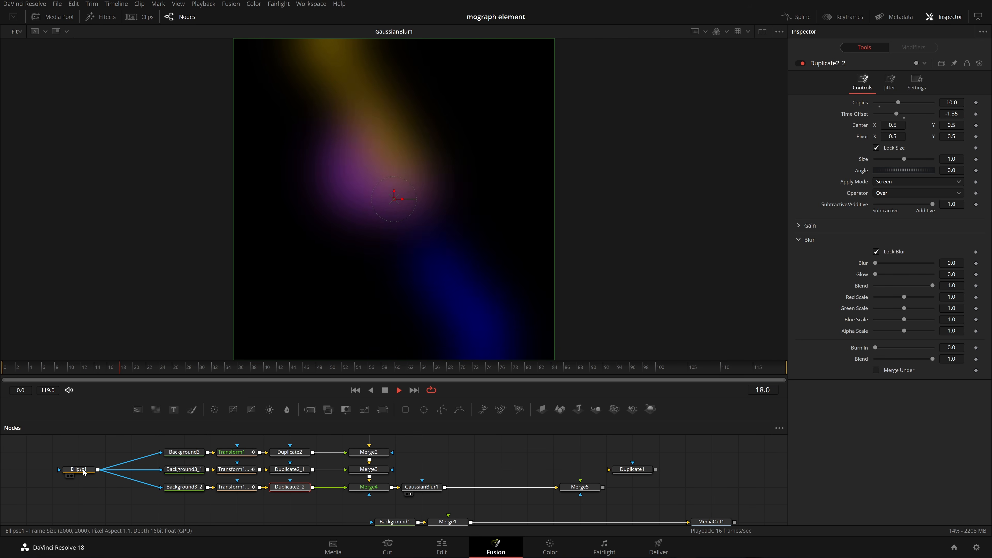
pyautogui.press('space')
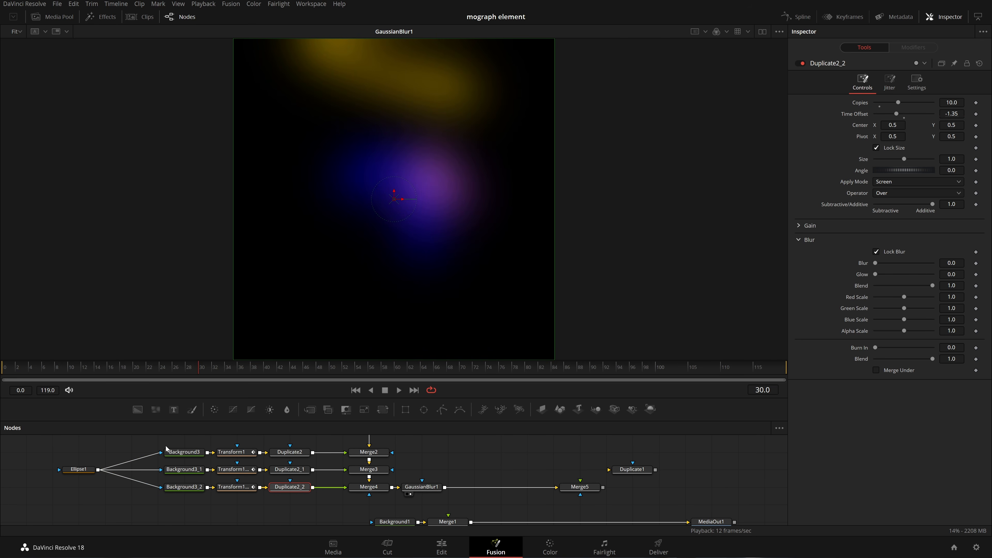
# Step: Duplicate the Background3_2, Transform and Duplicate2_2 branch and merge the copy between Merge4 and GaussianBlur1, realigning the downstream nodes one row lower
pyautogui.moveTo(167, 448); pyautogui.dragTo(166, 444)
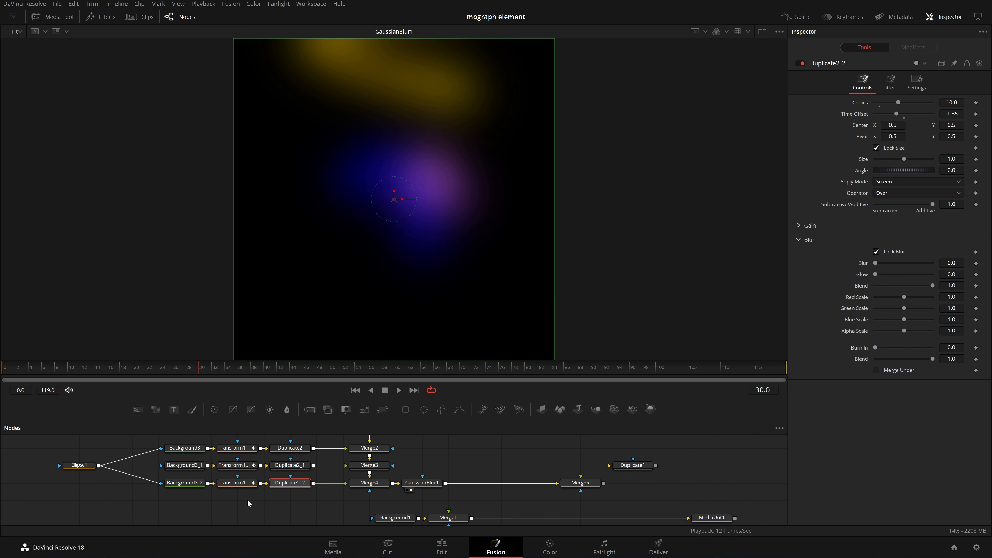
pyautogui.scroll(-1, 239, 492)
pyautogui.hscroll(-1, 238, 492)
pyautogui.moveTo(194, 492); pyautogui.dragTo(332, 471)
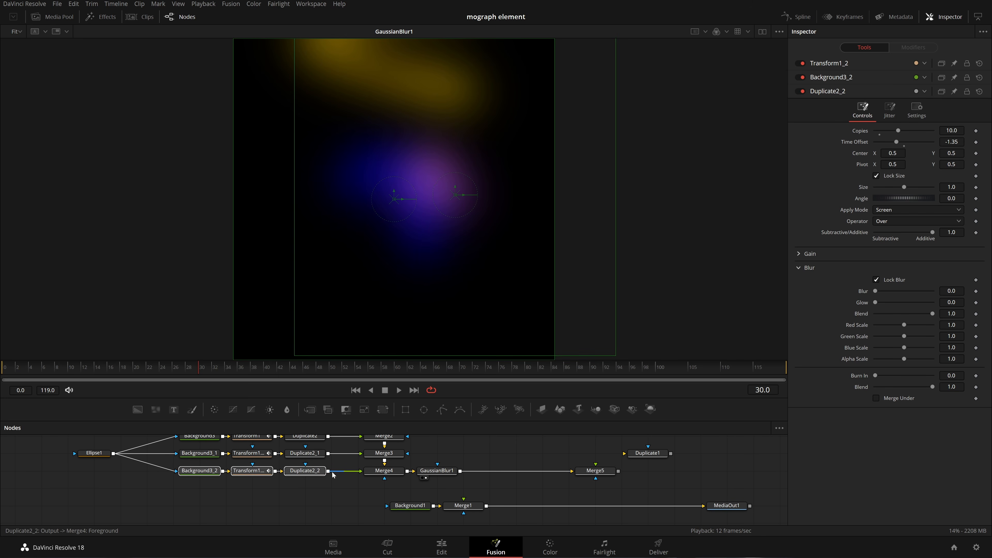
pyautogui.hotkey('ctrl', 'c')
pyautogui.hotkey('ctrl', 'v')
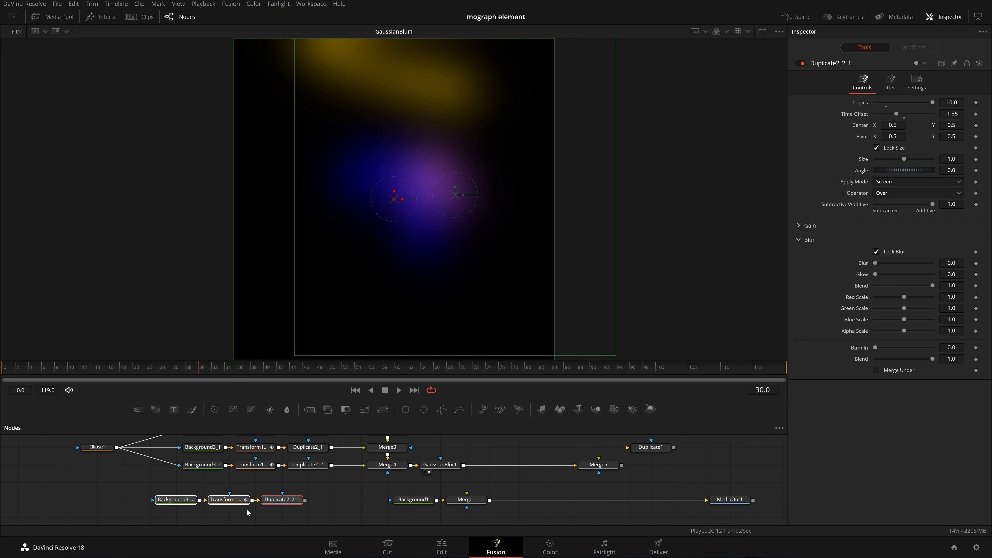
pyautogui.moveTo(290, 499); pyautogui.dragTo(471, 484)
pyautogui.scroll(2, 634, 469)
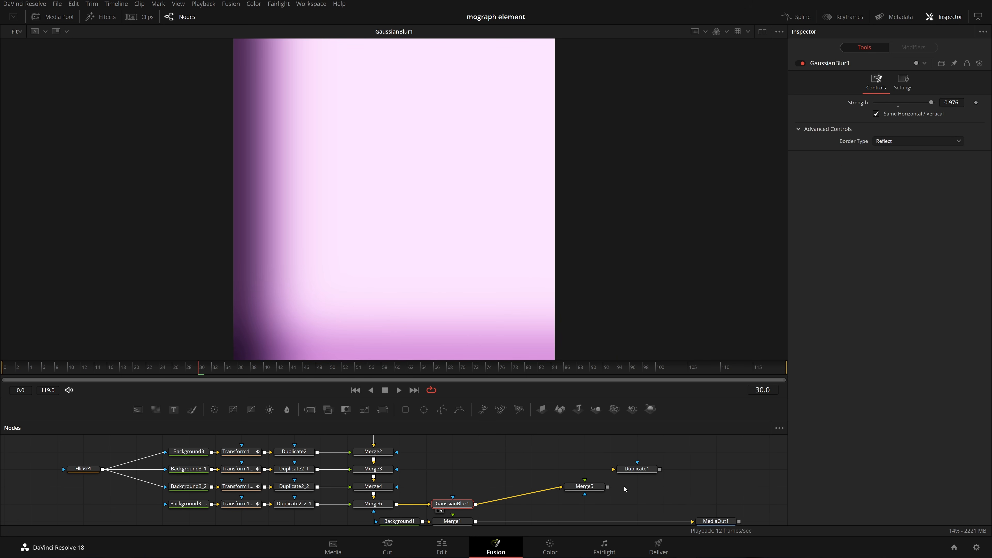
pyautogui.moveTo(660, 461); pyautogui.dragTo(594, 504)
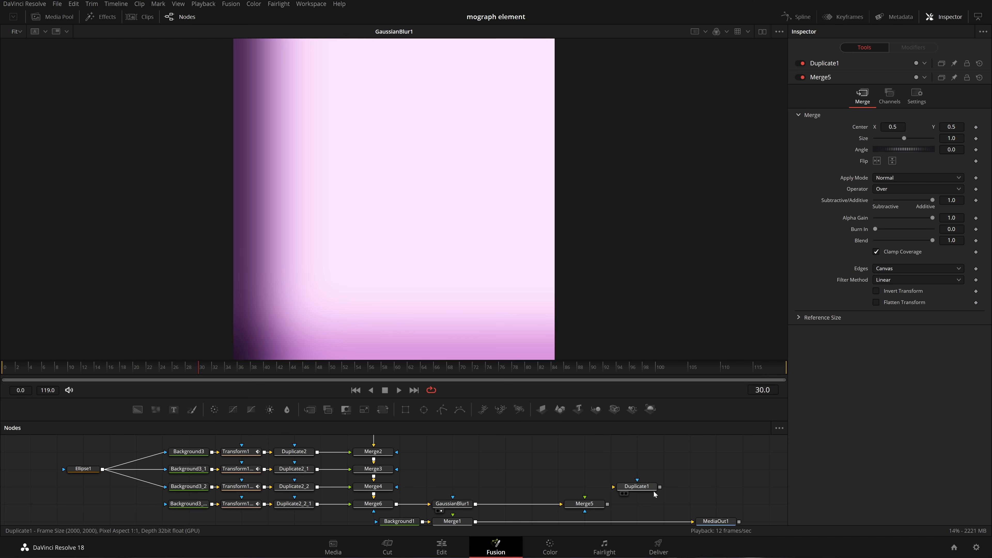
# Step: View Merge6 and mask the pasted fourth background with Ellipse1
pyautogui.press('1')
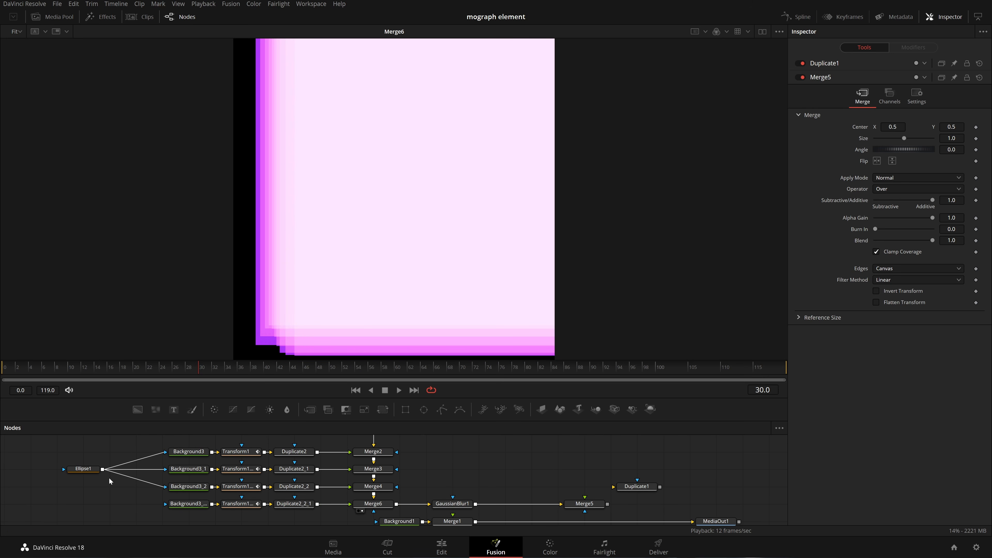
pyautogui.scroll(-1, 137, 504)
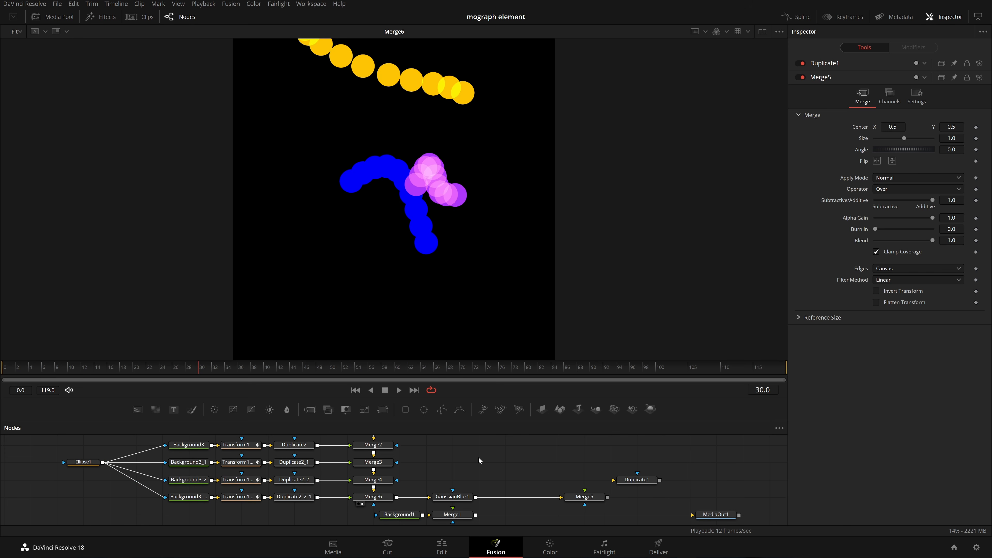
# Step: Reseed the Perturb modifier on Transform1_2_1 until Random Seed is 1546, and check the new circle's motion in playback
pyautogui.click(238, 497)
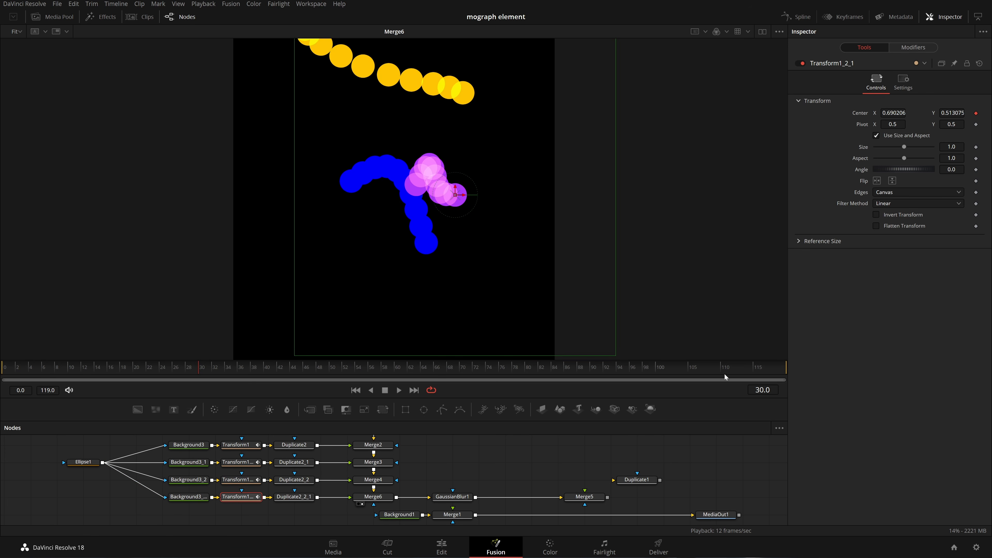
pyautogui.click(910, 47)
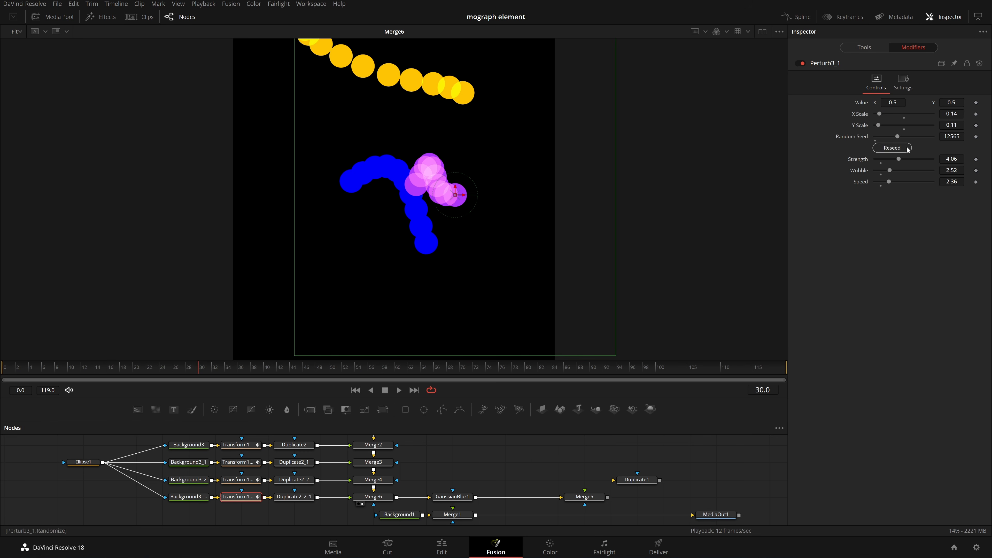
pyautogui.click(886, 148)
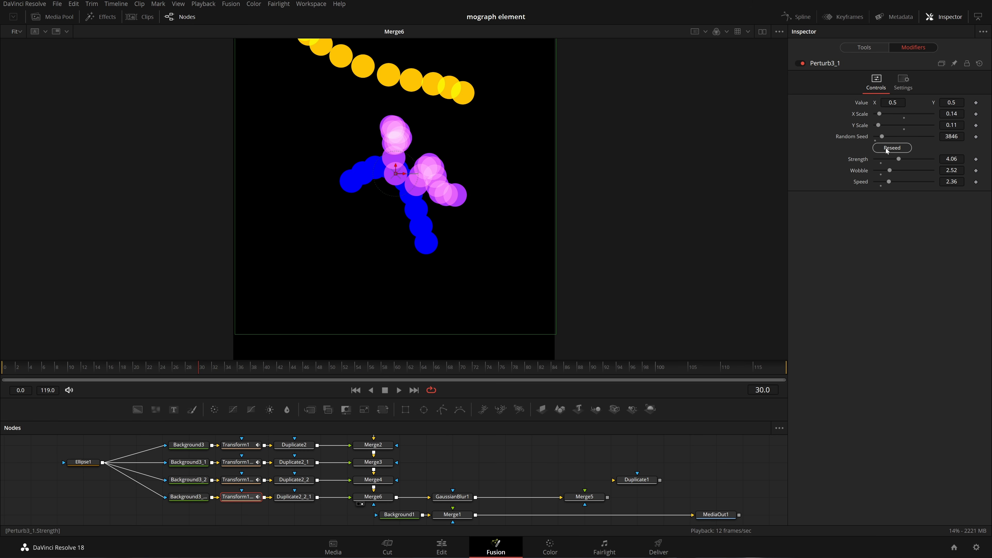
pyautogui.click(886, 148)
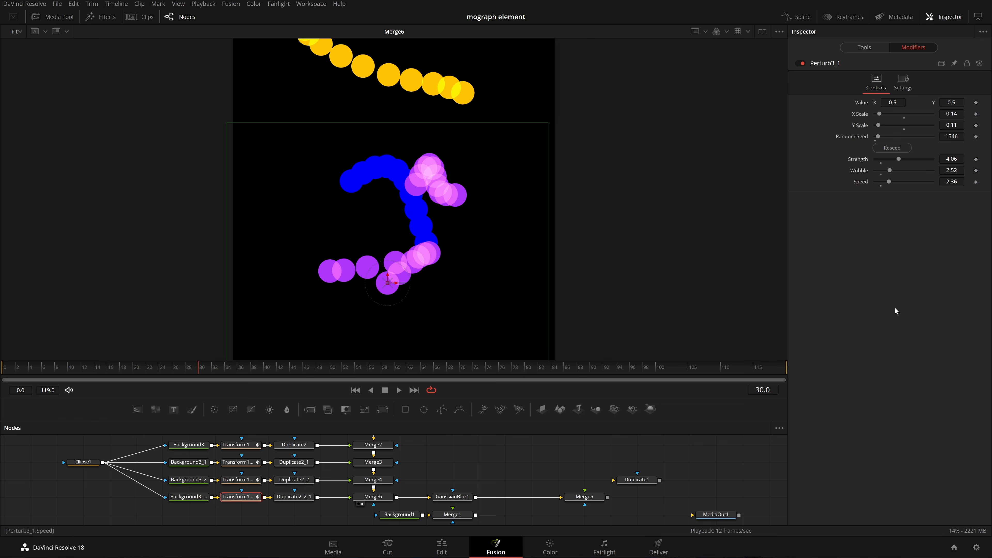
pyautogui.press('space')
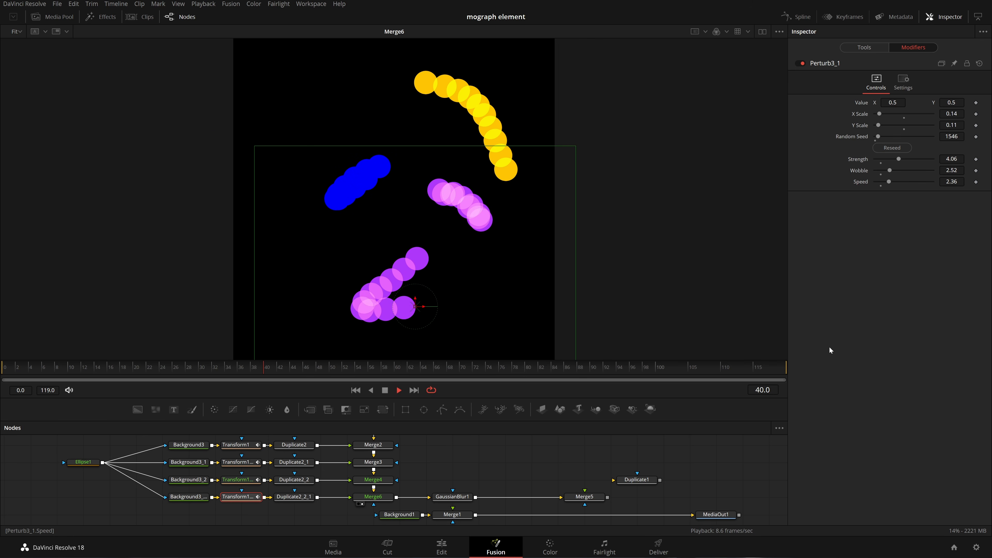
pyautogui.click(399, 390)
# Step: View Background3_1 and Background3 individually to examine which circle color each one produces
pyautogui.moveTo(177, 460); pyautogui.dragTo(197, 469)
pyautogui.click(207, 471)
pyautogui.press('1')
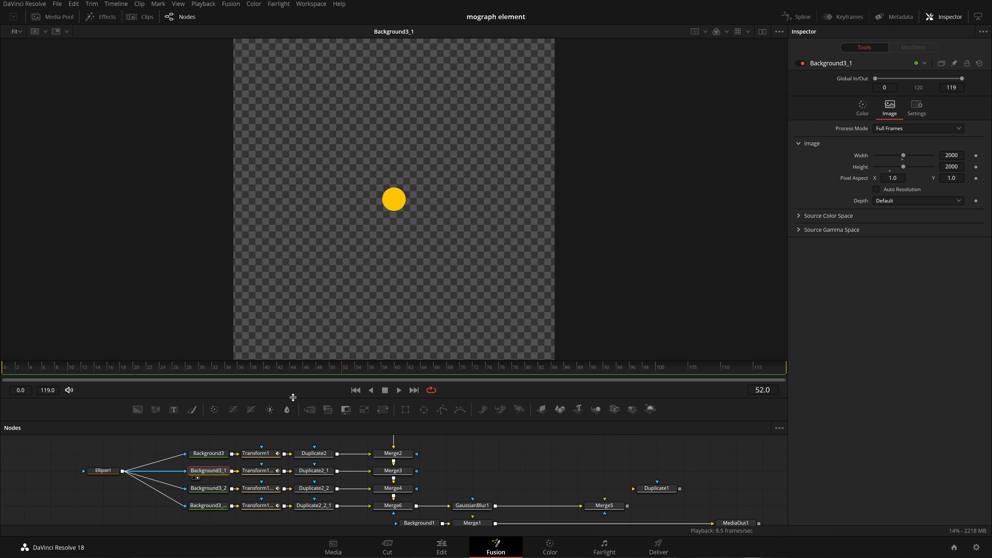
pyautogui.click(194, 460)
# Step: Copy the Background3, Transform1 and Duplicate2 branch and paste it below the existing branches
pyautogui.moveTo(242, 479); pyautogui.dragTo(226, 498)
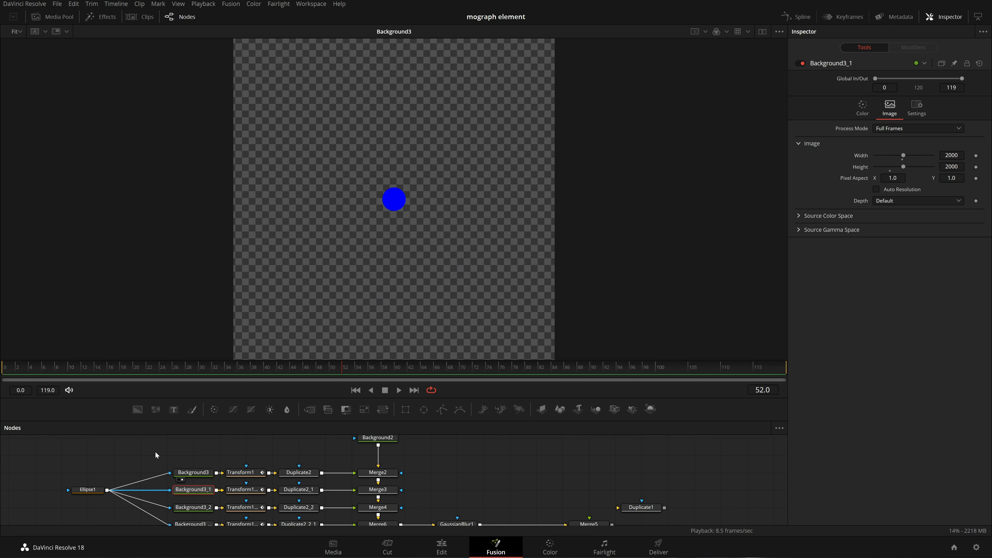
pyautogui.moveTo(155, 452); pyautogui.dragTo(319, 474)
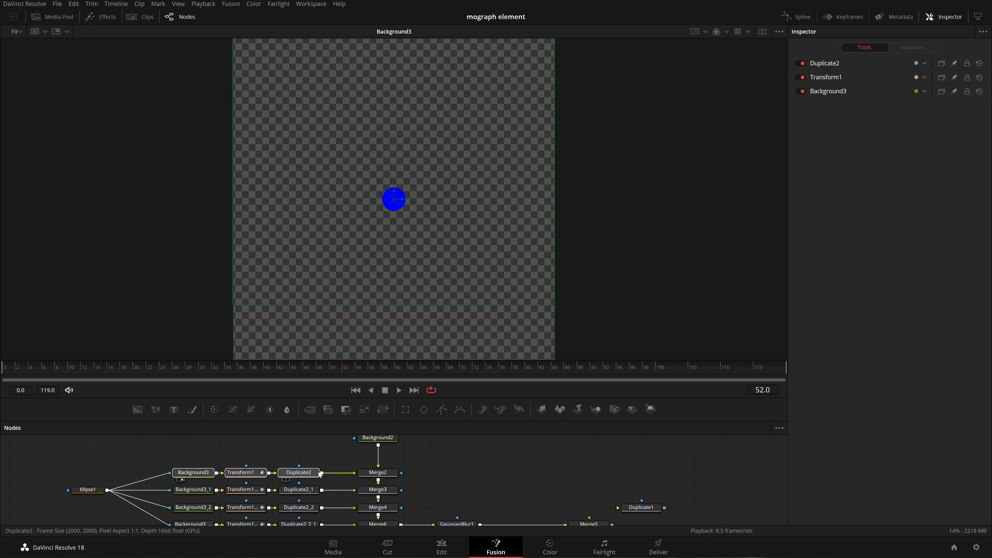
pyautogui.scroll(-3, 283, 487)
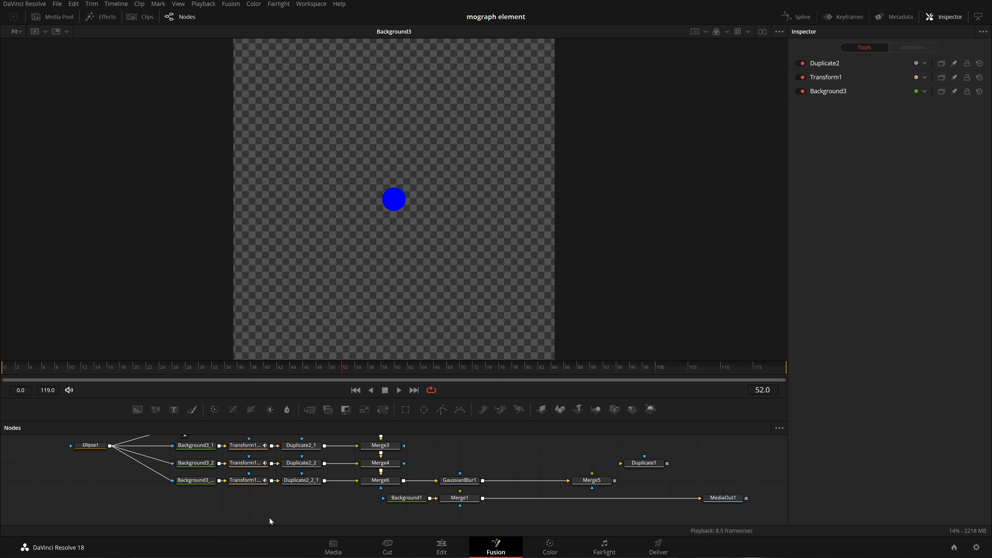
pyautogui.hotkey('ctrl', 'v')
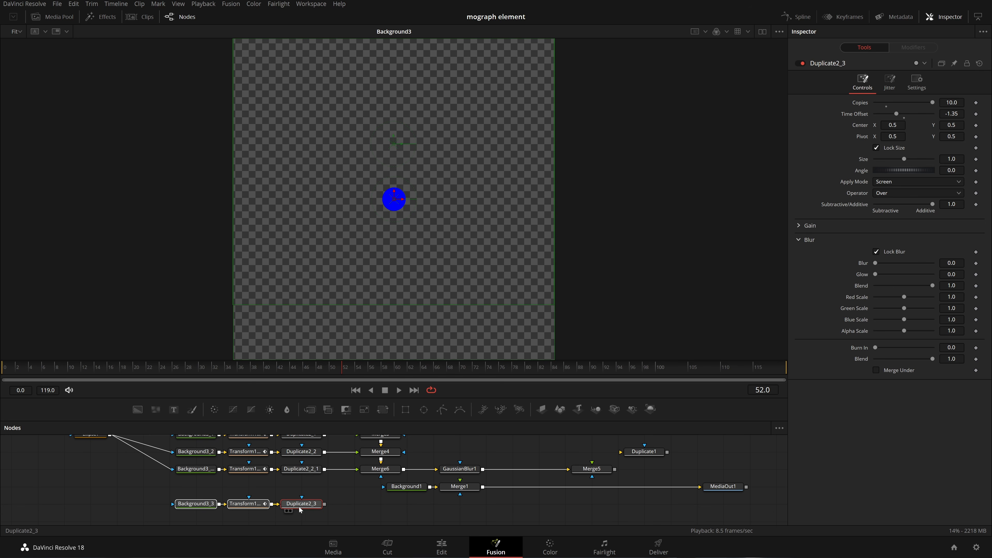
# Step: Mask the pasted Background3_3 with Ellipse1
pyautogui.moveTo(109, 441); pyautogui.dragTo(174, 503)
pyautogui.moveTo(101, 461); pyautogui.dragTo(101, 477)
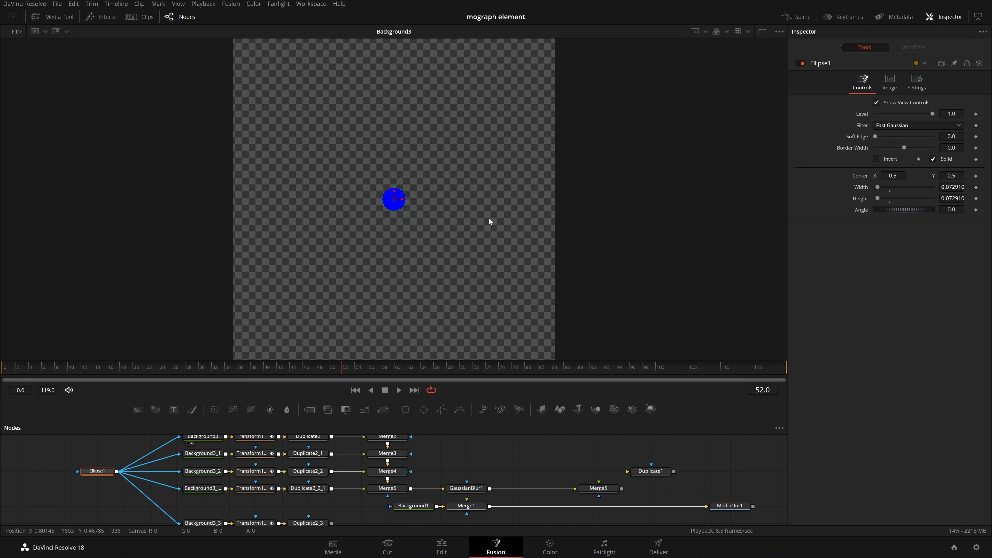
pyautogui.scroll(-2, 371, 436)
pyautogui.hscroll(3, 372, 436)
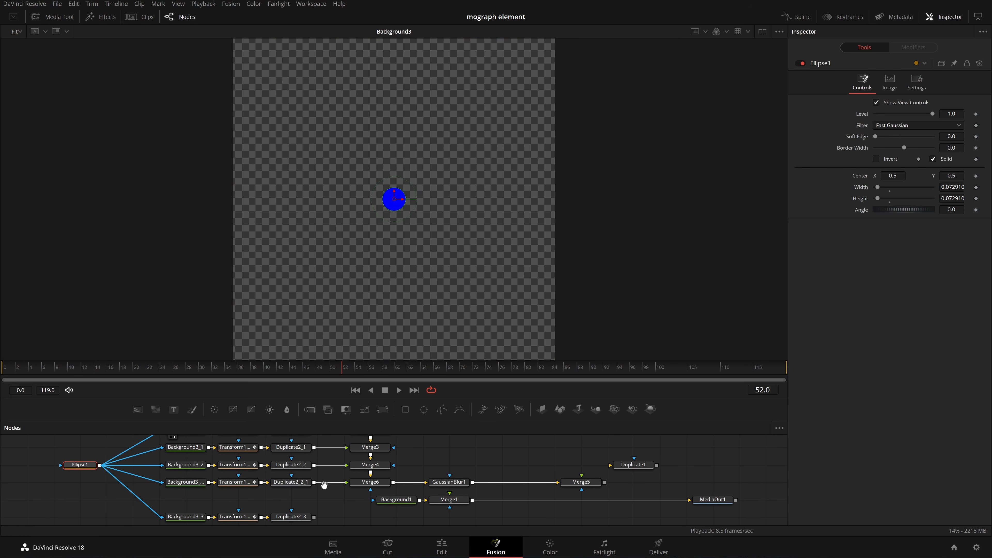
# Step: Move the Background1, Merge1 and MediaOut1 row out of the way and merge Duplicate2_3 over the Merge6 output
pyautogui.moveTo(332, 501); pyautogui.dragTo(775, 484)
pyautogui.moveTo(659, 484); pyautogui.dragTo(711, 519)
pyautogui.hscroll(-10, 443, 482)
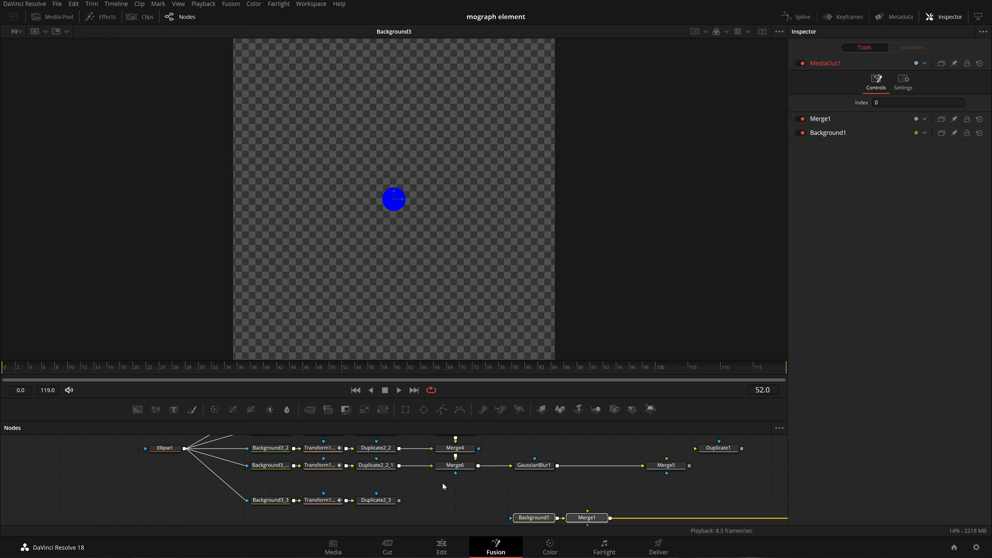
pyautogui.moveTo(403, 501); pyautogui.dragTo(413, 476)
pyautogui.moveTo(483, 468); pyautogui.dragTo(481, 467)
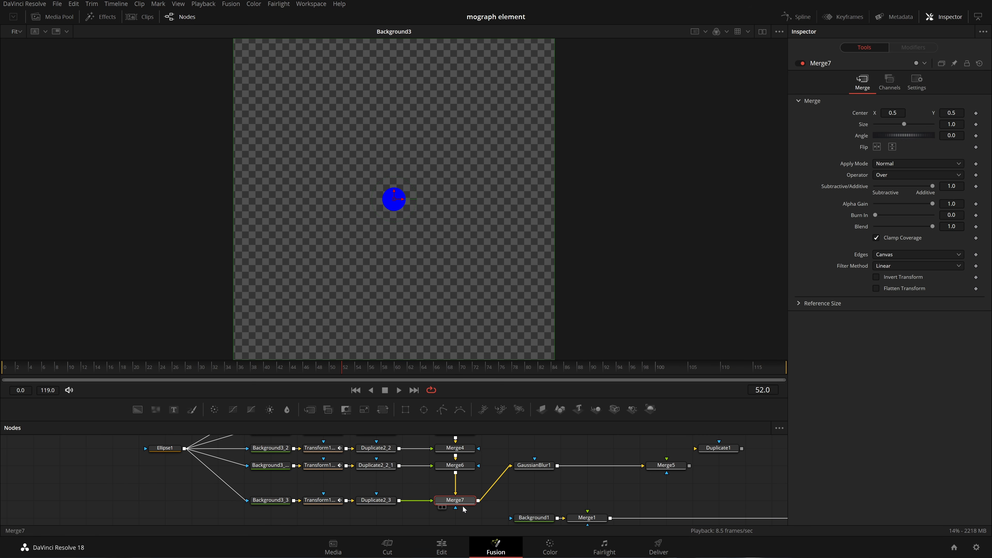
# Step: Line up GaussianBlur1 and Merge5 with the Merge7 row and delete the unused Duplicate1 node
pyautogui.hscroll(6, 422, 505)
pyautogui.moveTo(597, 492); pyautogui.dragTo(455, 493)
pyautogui.hscroll(3, 489, 454)
pyautogui.scroll(1, 489, 453)
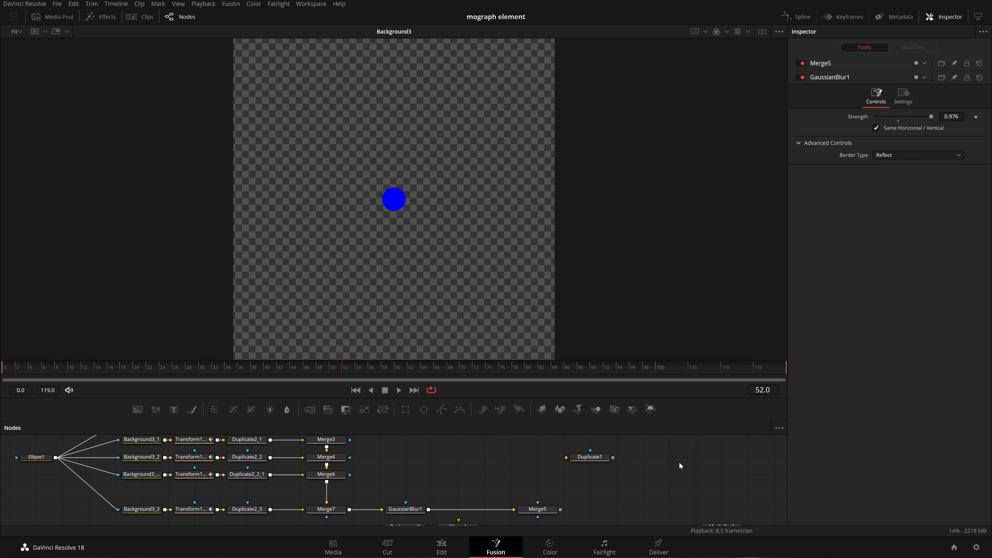
pyautogui.click(601, 461)
pyautogui.press('Delete')
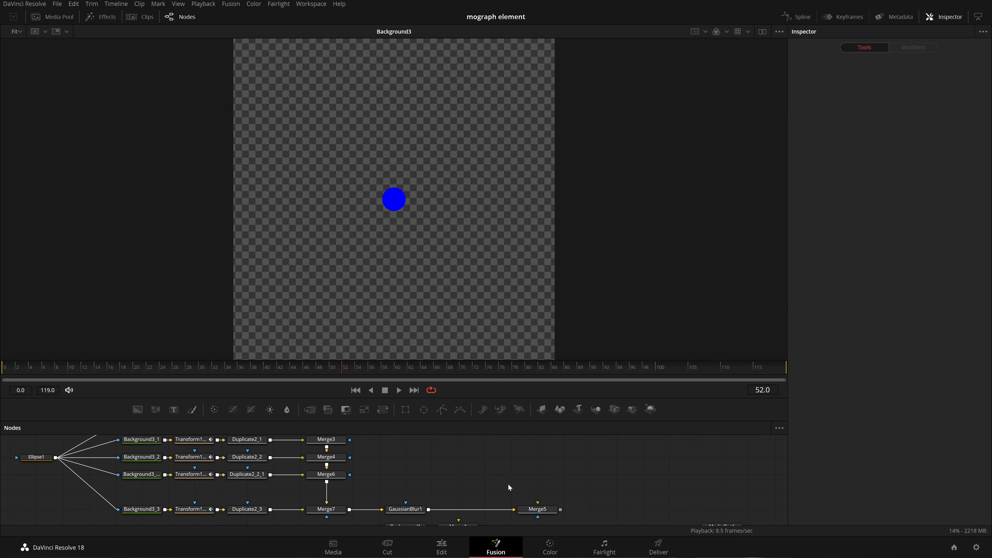
# Step: Reseed the Perturb modifier on Transform1_3 to Random Seed 15315
pyautogui.hscroll(2, 437, 475)
pyautogui.scroll(-1, 437, 475)
pyautogui.hscroll(-1, 252, 488)
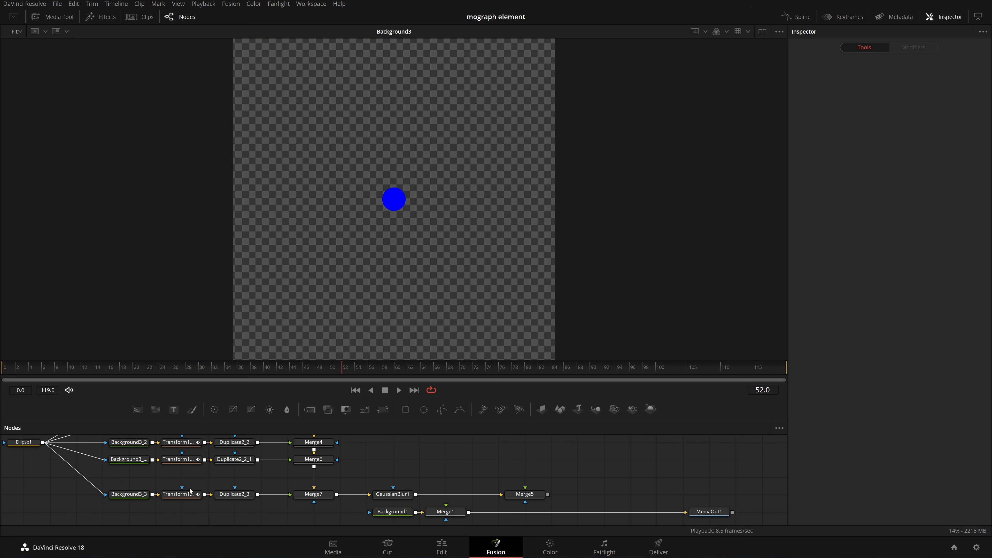
pyautogui.click(184, 494)
pyautogui.click(914, 48)
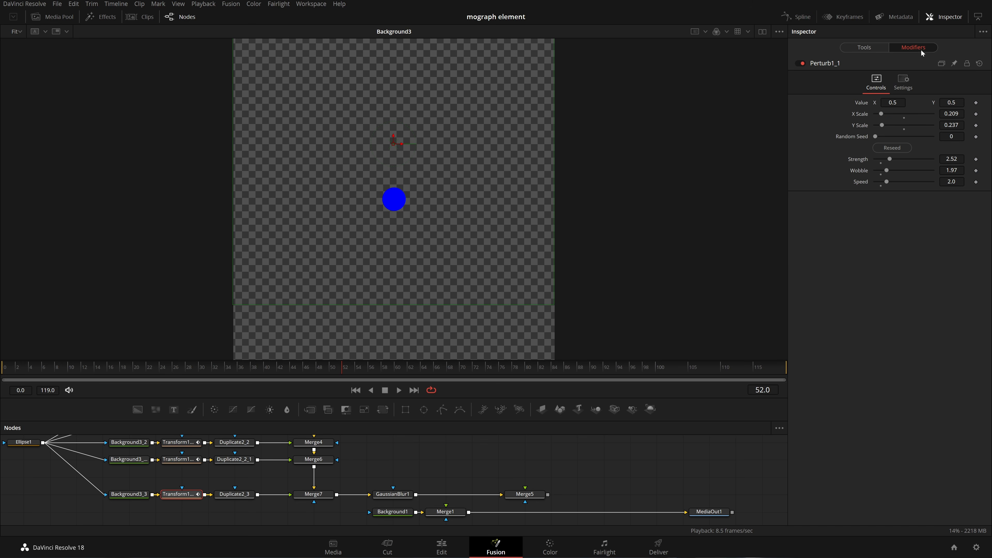
pyautogui.click(897, 147)
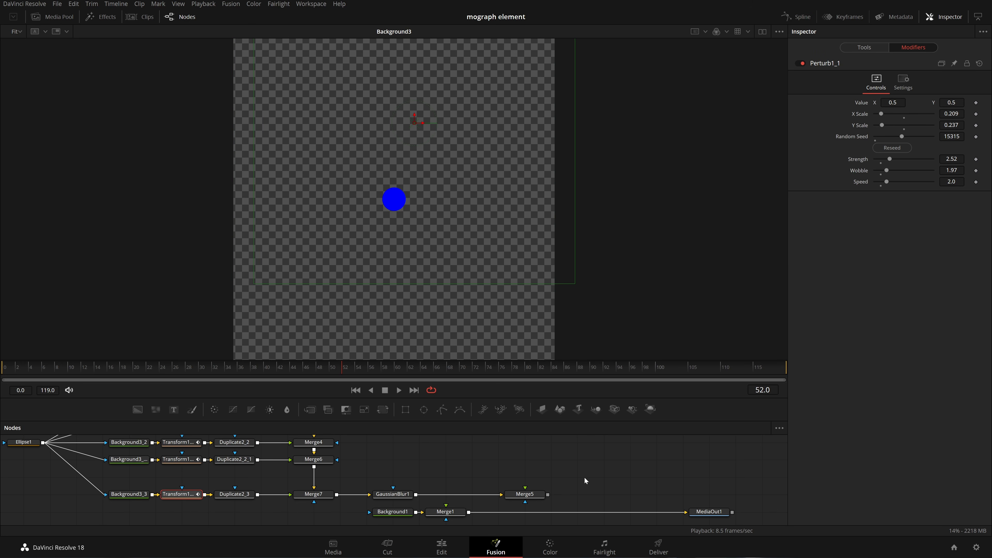
# Step: View Merge5 and play the blurred animation from the first frame
pyautogui.moveTo(522, 494); pyautogui.dragTo(482, 305)
pyautogui.click(356, 392)
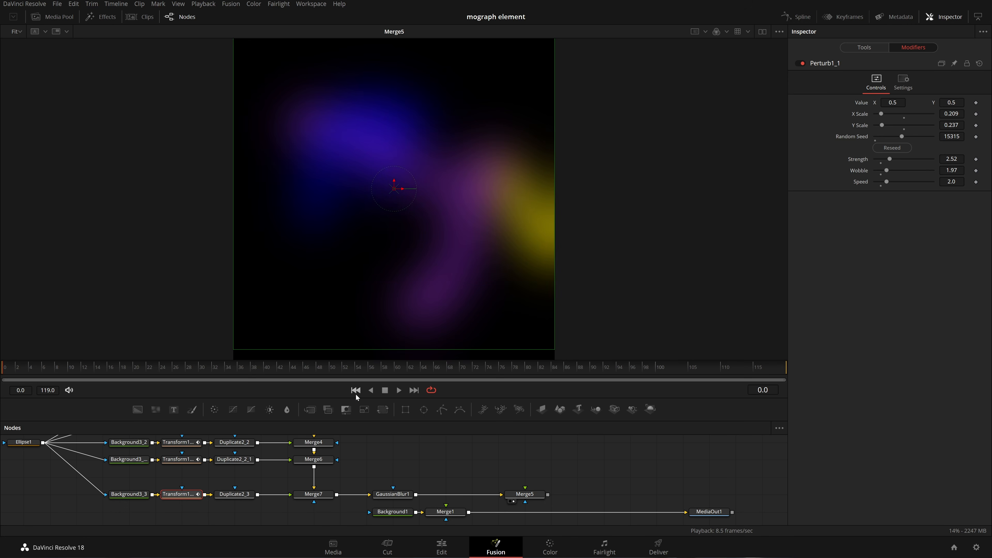
pyautogui.click(399, 390)
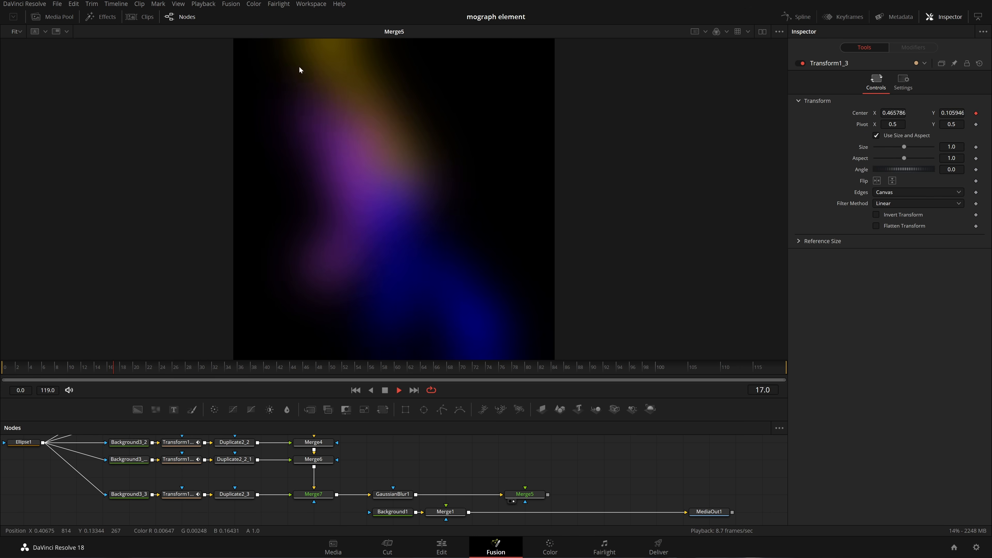
# Step: Stop playback and set the Alpha of Background2's color to 0.0
pyautogui.scroll(5, 304, 474)
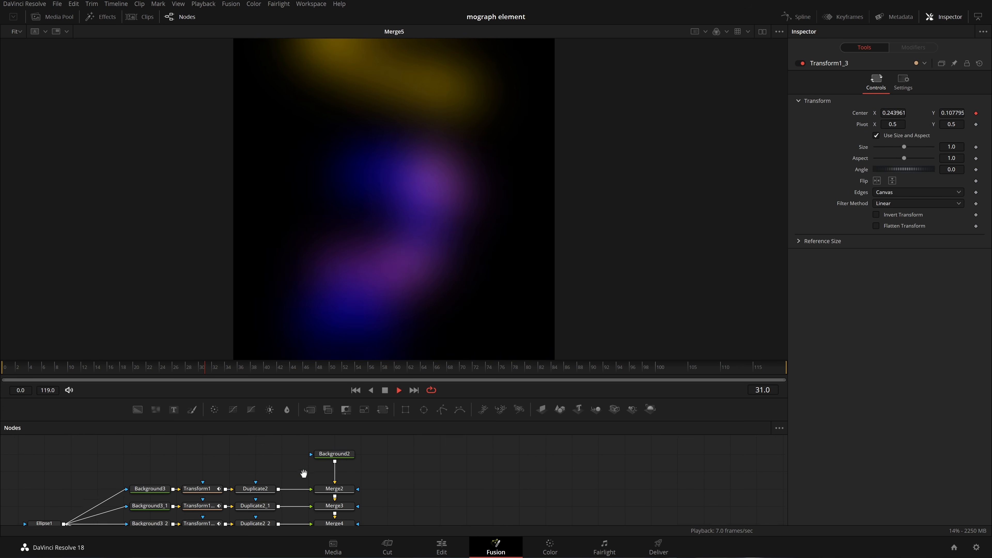
pyautogui.click(334, 454)
pyautogui.press('space')
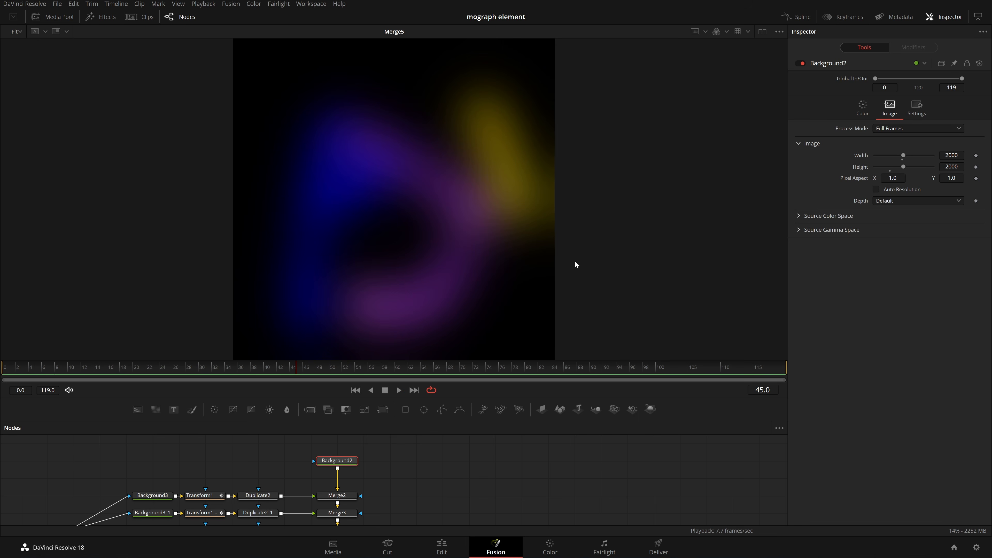
pyautogui.click(863, 108)
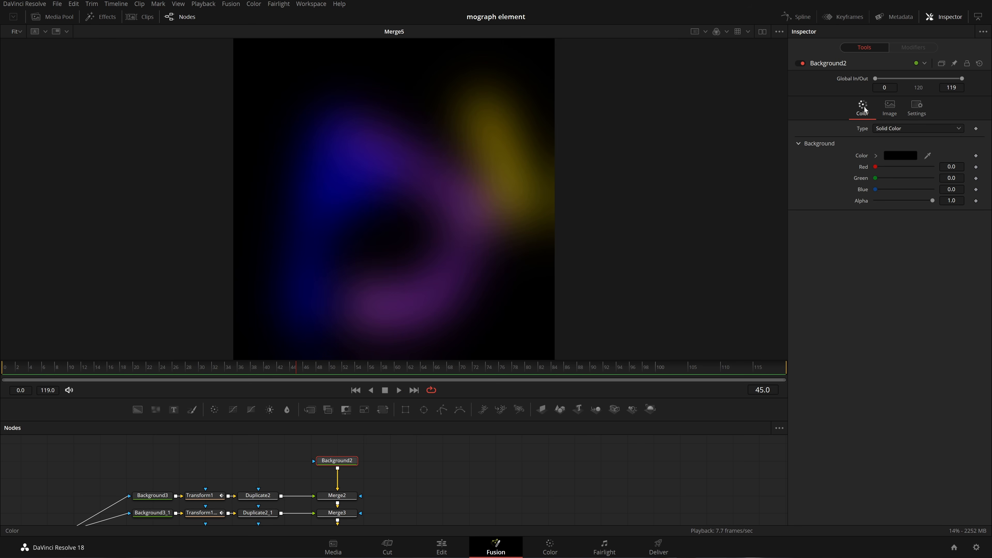
pyautogui.moveTo(932, 201); pyautogui.dragTo(762, 224)
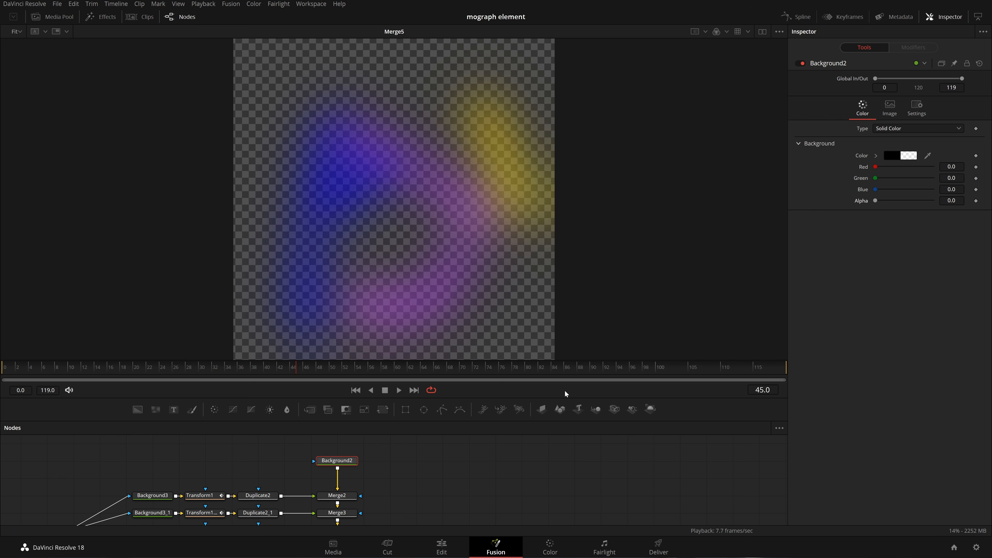
# Step: Shift the Background1, Merge1 and MediaOut1 row below Merge5 and connect Merge5's output to Merge1's foreground
pyautogui.scroll(-5, 383, 492)
pyautogui.hscroll(8, 376, 499)
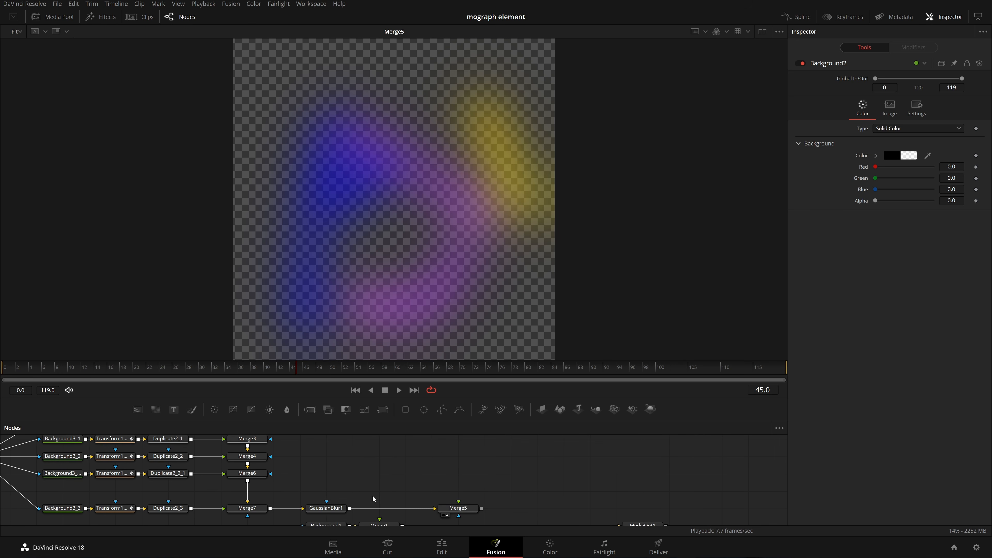
pyautogui.scroll(-1, 417, 477)
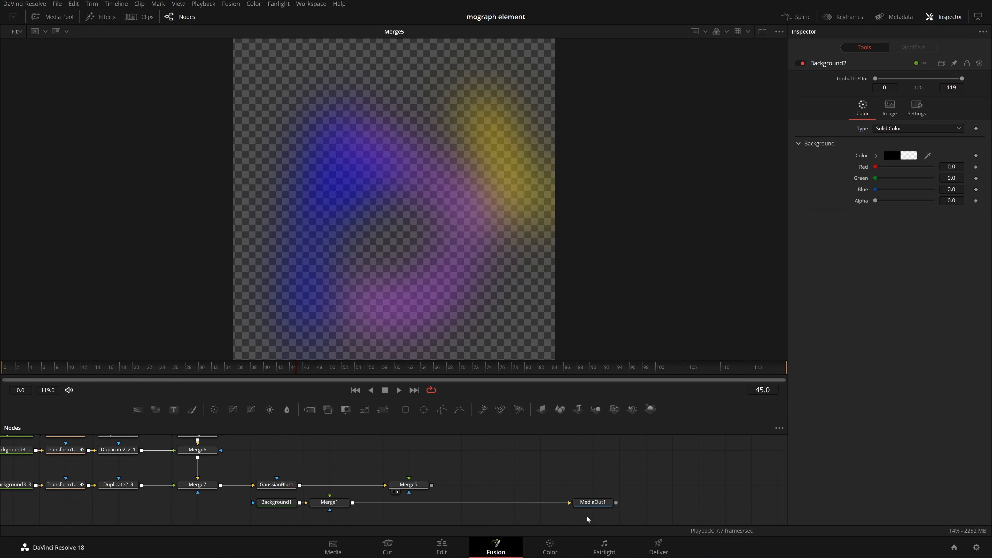
pyautogui.moveTo(266, 516); pyautogui.dragTo(347, 520)
pyautogui.click(446, 487)
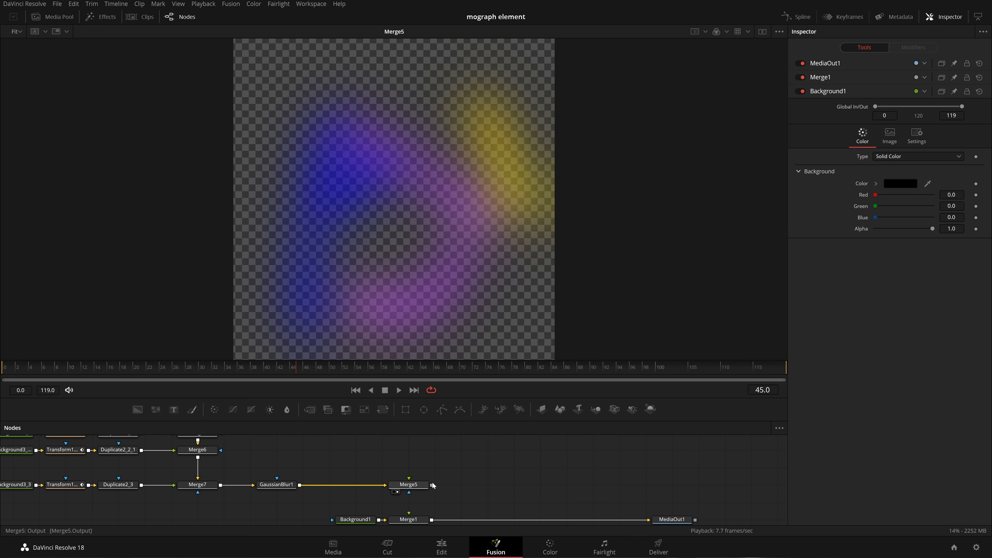
pyautogui.moveTo(432, 485); pyautogui.dragTo(410, 519)
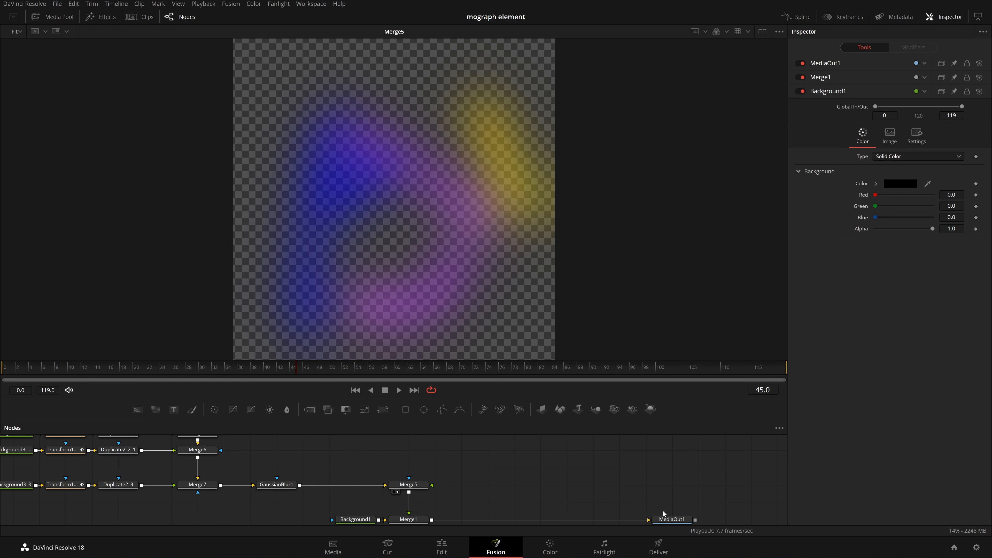
# Step: View MediaOut1 and check the final composite in playback
pyautogui.moveTo(665, 518); pyautogui.dragTo(406, 276)
pyautogui.press('space')
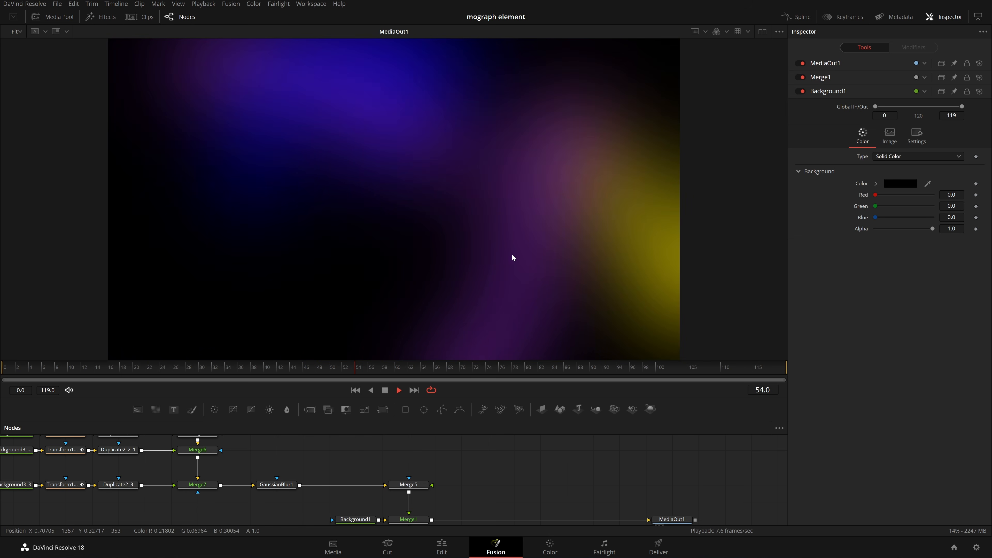
pyautogui.press('space')
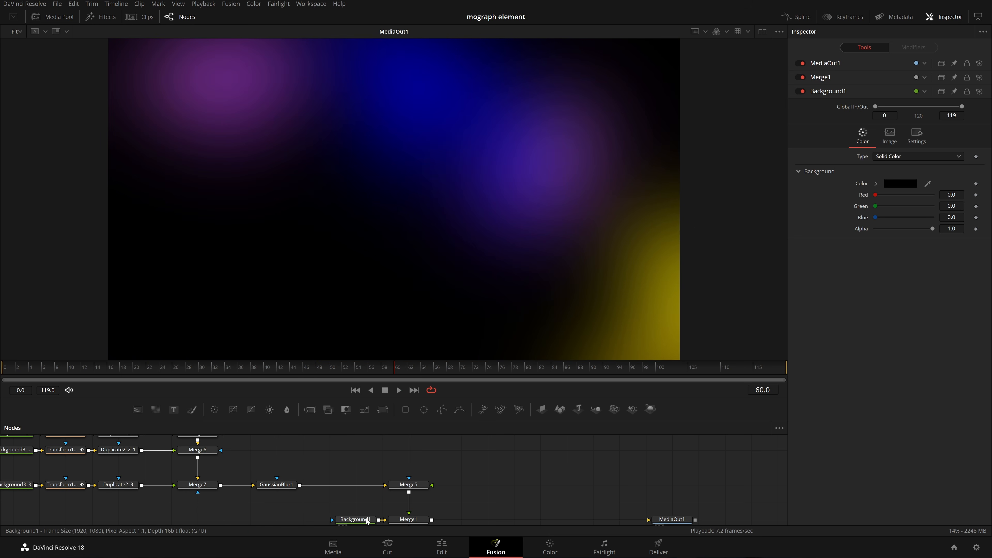
# Step: Disconnect Merge5 from Merge1 and move Merge5 closer to GaussianBlur1
pyautogui.click(367, 521)
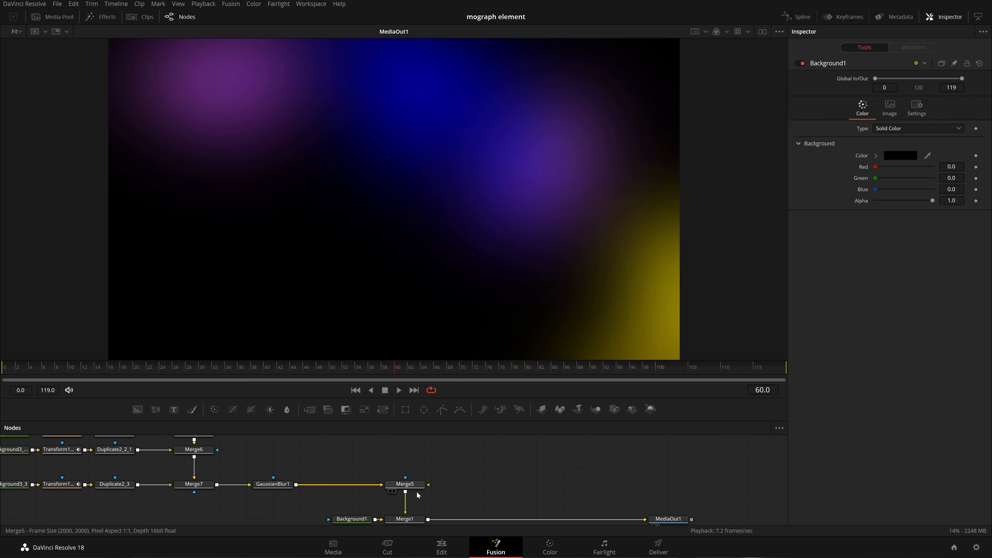
pyautogui.moveTo(406, 511); pyautogui.dragTo(518, 463)
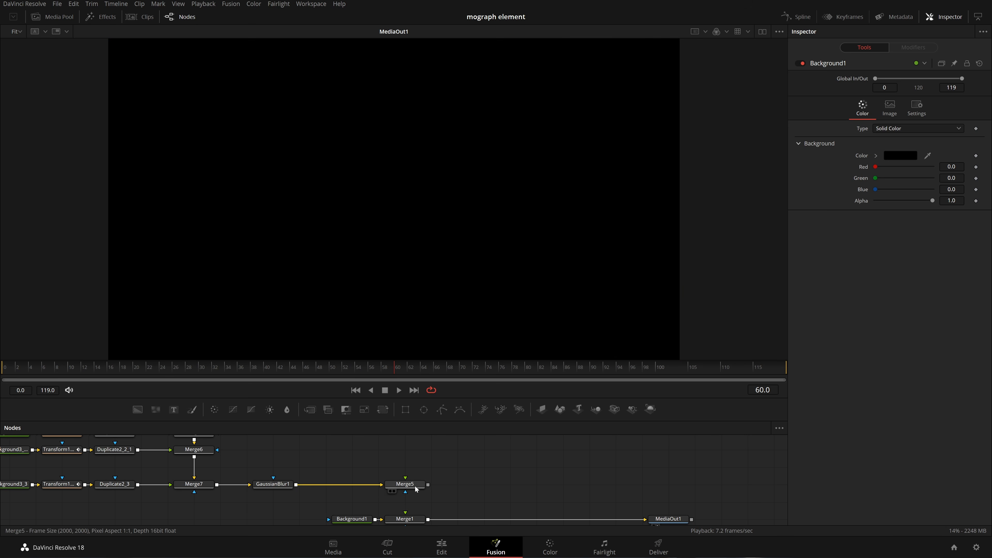
pyautogui.moveTo(406, 486); pyautogui.dragTo(353, 486)
pyautogui.click(416, 464)
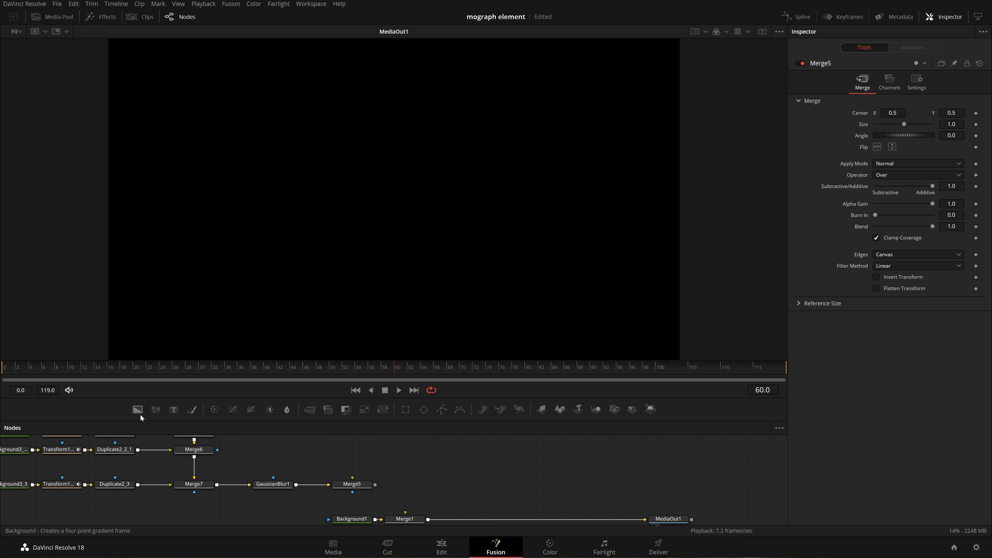
pyautogui.hscroll(3, 481, 461)
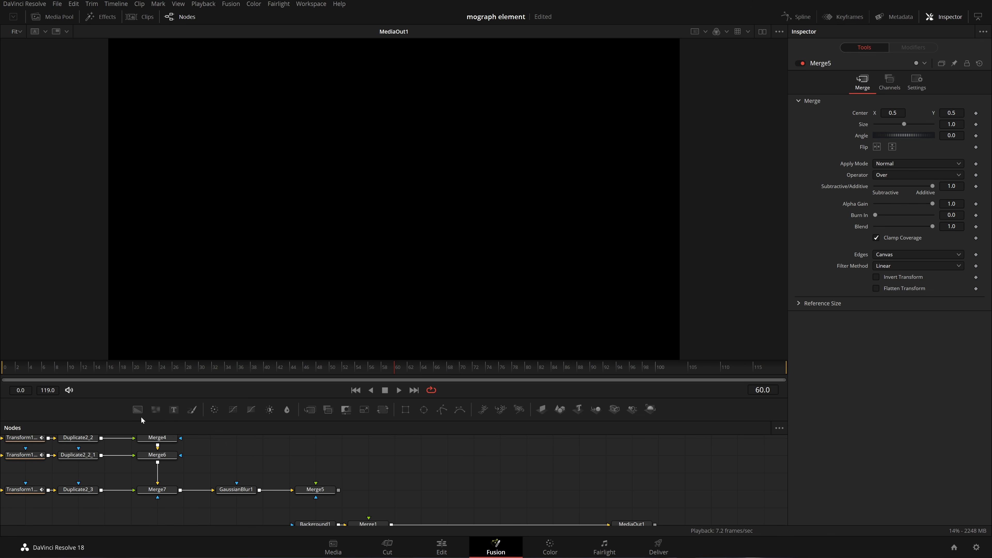
# Step: Add a new Background node above Merge1 and mask it with a new Ellipse node
pyautogui.moveTo(137, 410); pyautogui.dragTo(223, 487)
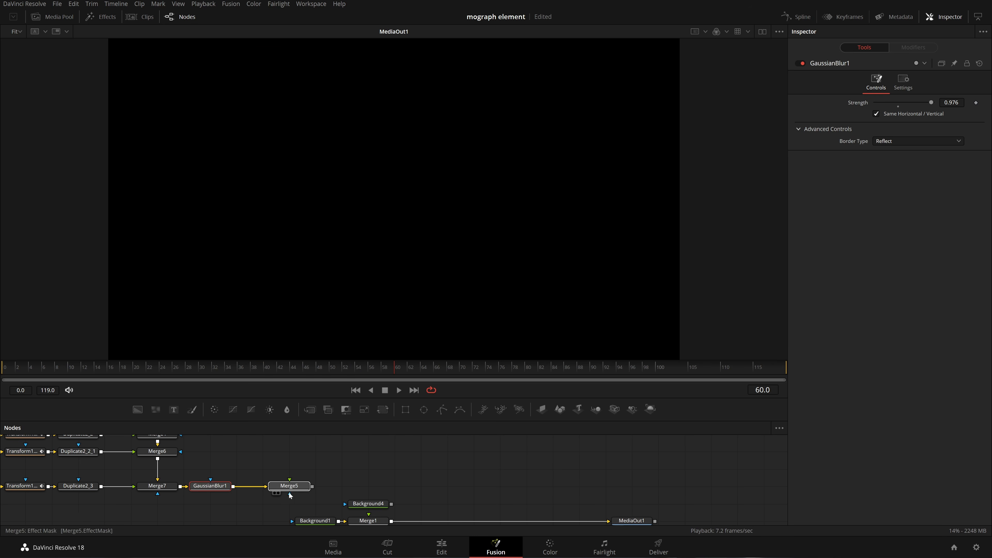
pyautogui.moveTo(290, 488); pyautogui.dragTo(262, 488)
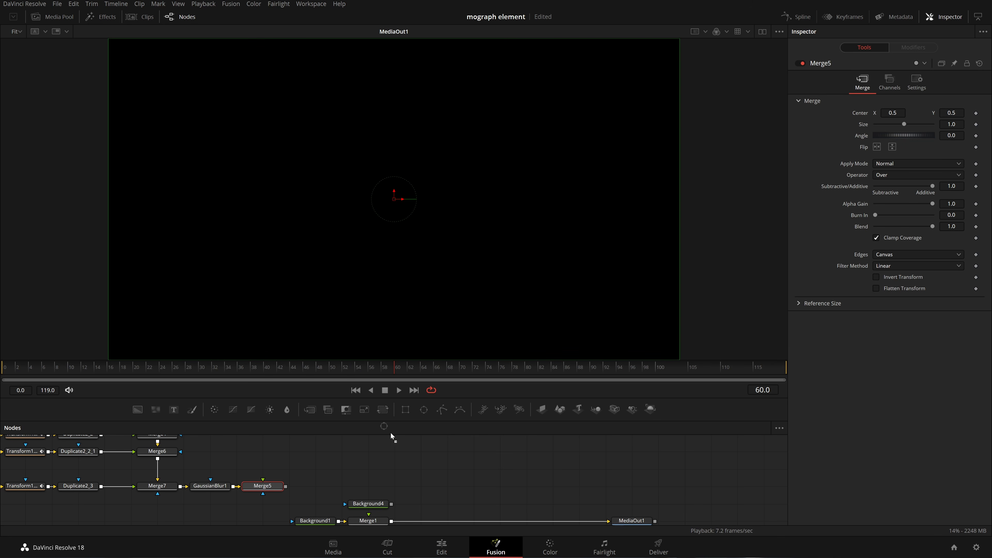
pyautogui.moveTo(371, 470); pyautogui.dragTo(371, 471)
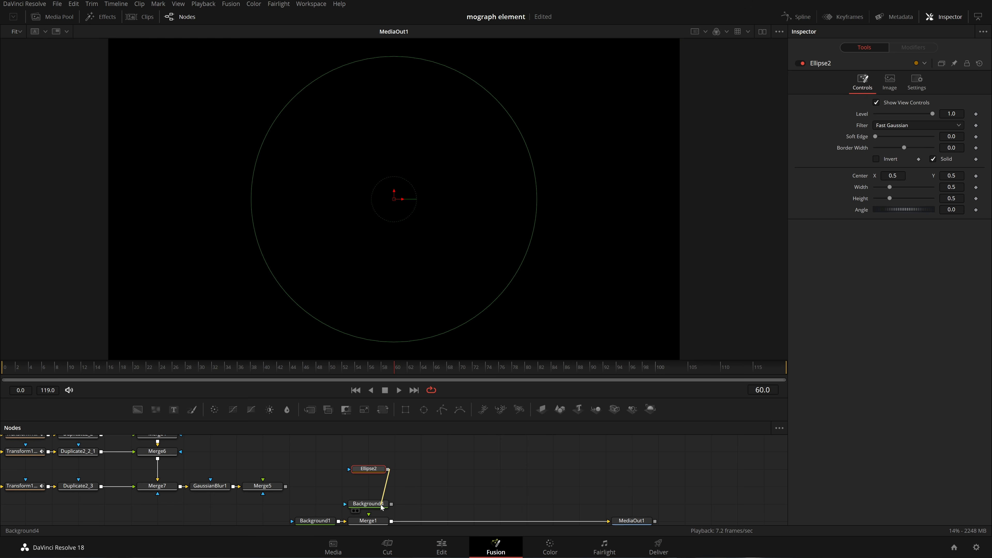
pyautogui.moveTo(381, 507); pyautogui.dragTo(375, 504)
# Step: Set the Background4 image width and height to 2000
pyautogui.click(890, 107)
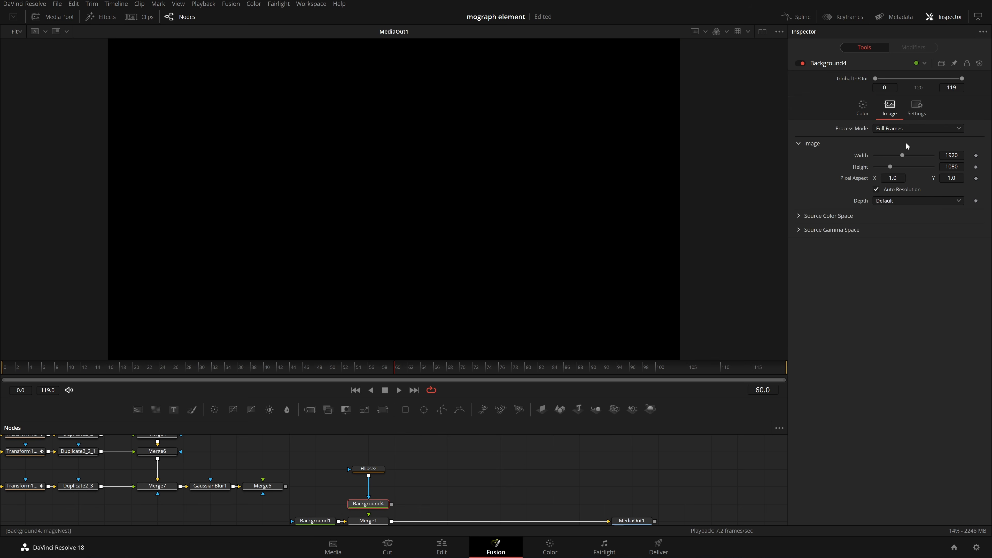
pyautogui.click(959, 155)
pyautogui.write('2000')
pyautogui.press('Tab')
pyautogui.write('2000')
pyautogui.press('Tab')
pyautogui.click(846, 412)
# Step: Connect Background4 to Merge1's foreground and arrange it with its ellipse mask above the output row of nodes
pyautogui.moveTo(288, 482); pyautogui.dragTo(324, 481)
pyautogui.moveTo(368, 504); pyautogui.dragTo(425, 479)
pyautogui.click(427, 476)
pyautogui.moveTo(287, 520); pyautogui.dragTo(635, 524)
pyautogui.click(483, 457)
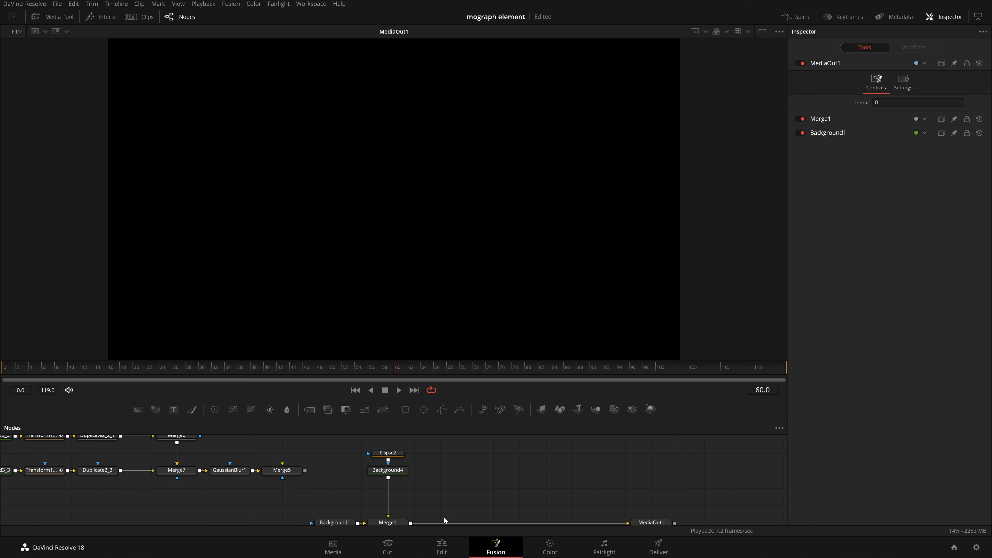
pyautogui.moveTo(538, 516); pyautogui.dragTo(521, 502)
# Step: Make Background4 white by setting red, green and blue to 1.0, and save the project
pyautogui.click(367, 456)
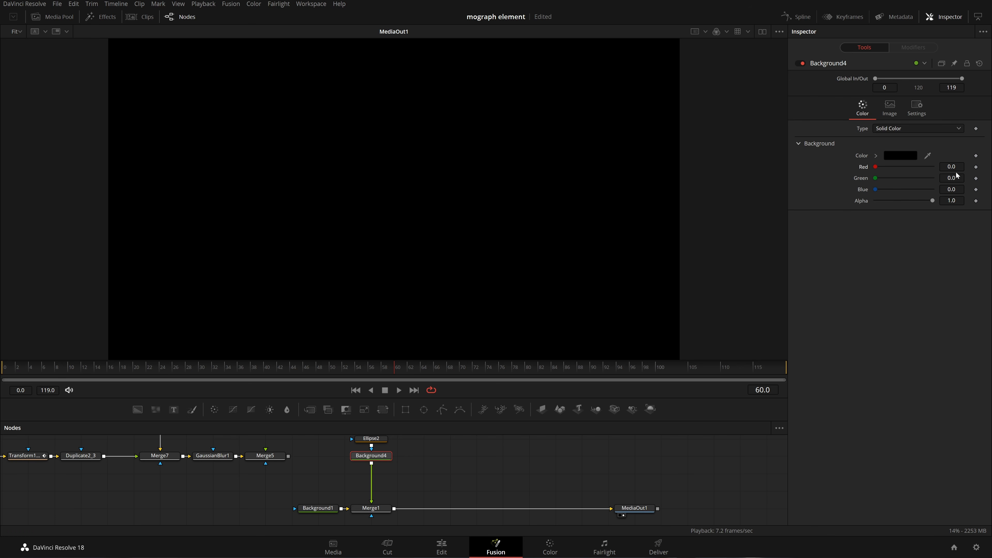
pyautogui.moveTo(876, 166); pyautogui.dragTo(934, 167)
pyautogui.moveTo(879, 180); pyautogui.dragTo(934, 178)
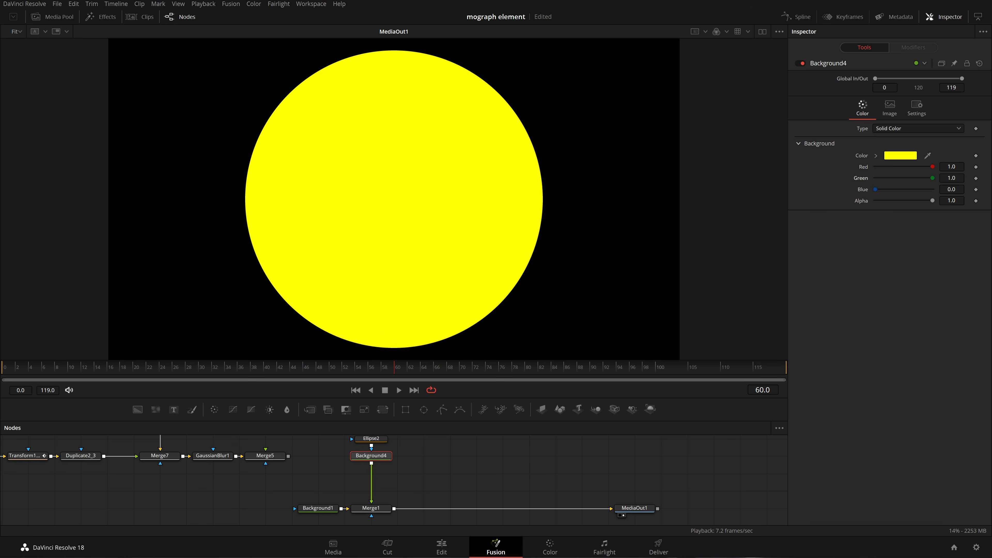
pyautogui.moveTo(876, 189); pyautogui.dragTo(934, 189)
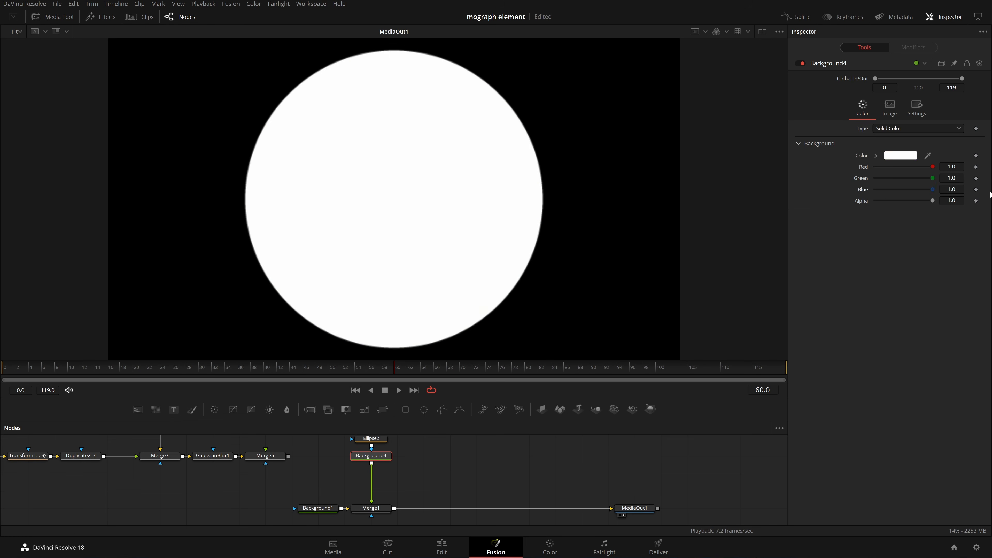
pyautogui.hotkey('ctrl', 's')
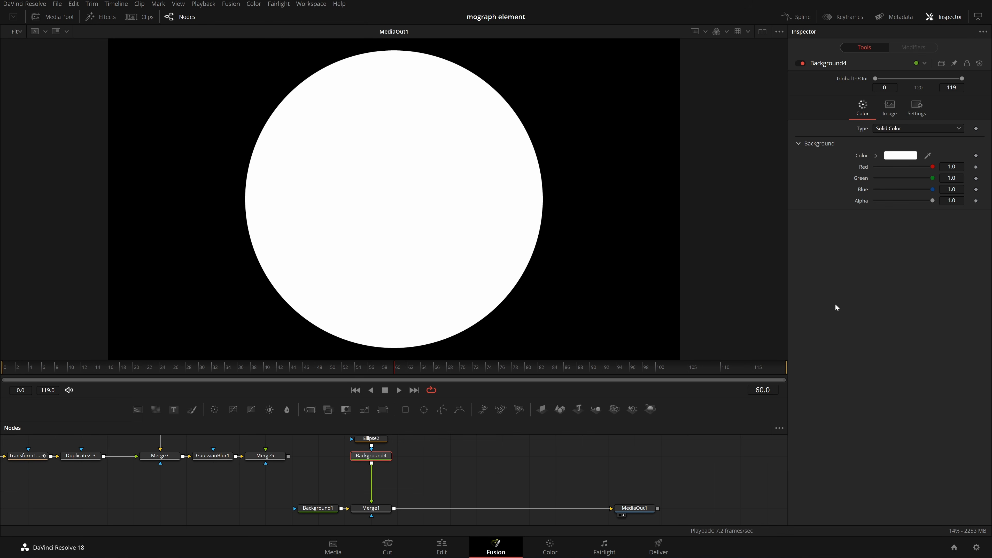
# Step: Move Background4 and Ellipse2 closer to Merge5 and connect Background4 to Merge5's foreground
pyautogui.moveTo(433, 468); pyautogui.dragTo(441, 481)
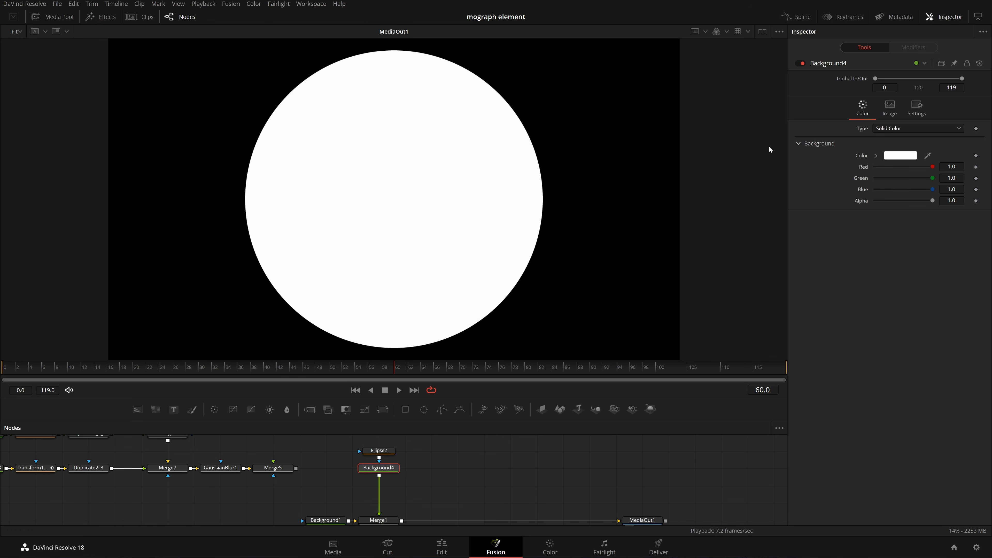
pyautogui.moveTo(367, 461); pyautogui.dragTo(361, 481)
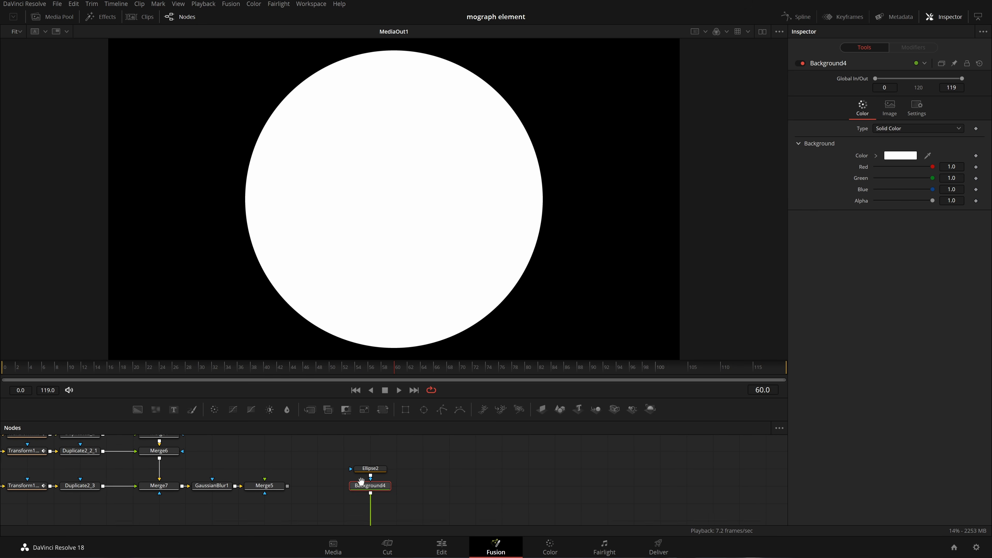
pyautogui.moveTo(449, 456); pyautogui.dragTo(324, 455)
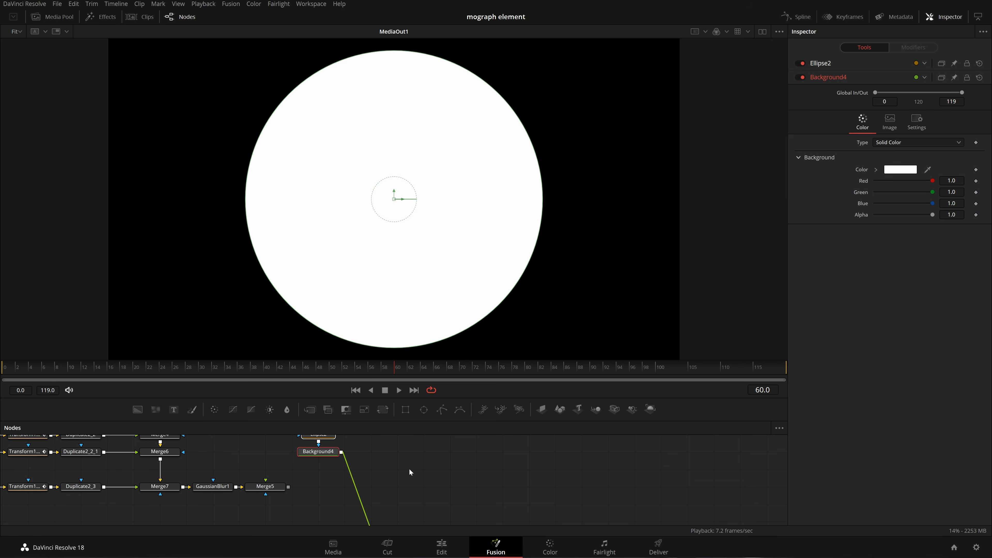
pyautogui.moveTo(409, 468); pyautogui.dragTo(444, 456)
pyautogui.moveTo(375, 440); pyautogui.dragTo(301, 474)
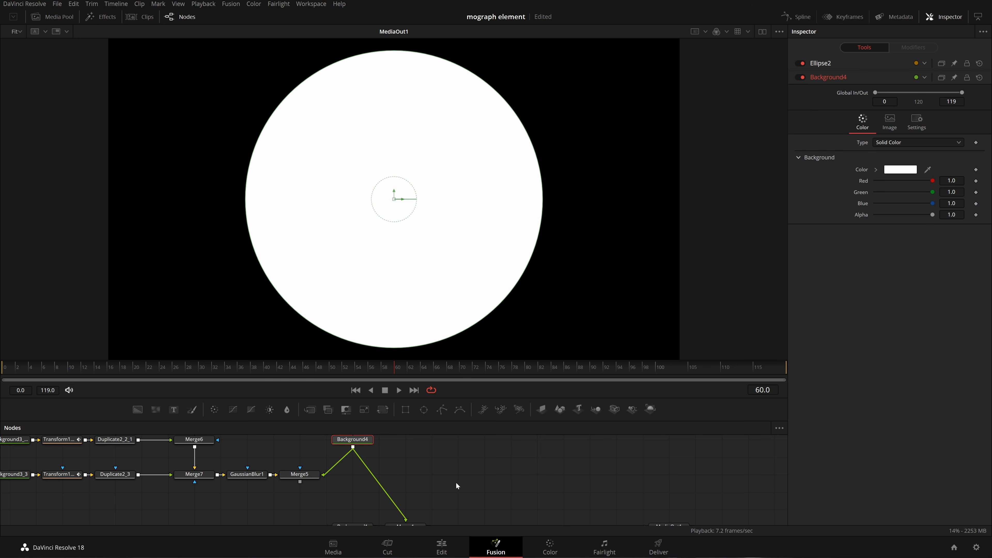
# Step: Disconnect Background4 from Merge1 and connect Merge5's output to Merge1's foreground
pyautogui.moveTo(456, 483); pyautogui.dragTo(466, 462)
pyautogui.click(411, 492)
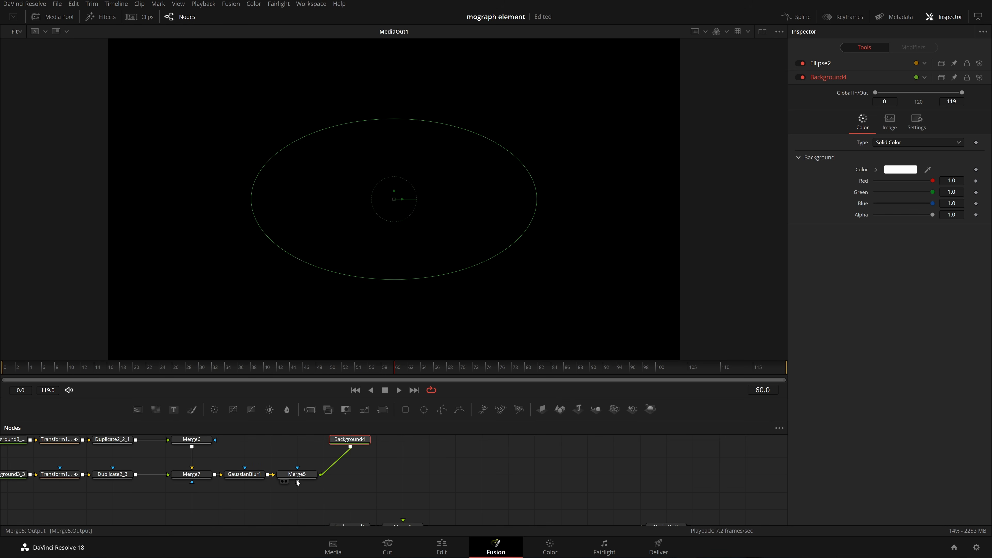
pyautogui.moveTo(297, 468); pyautogui.dragTo(403, 508)
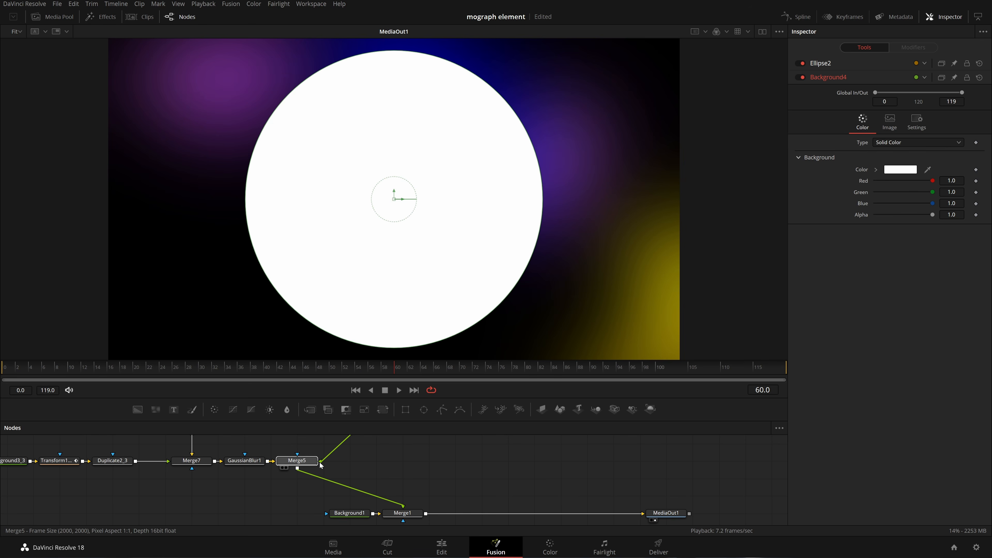
# Step: Align Merge5 directly above Merge1, with Background4 and Ellipse2 stacked above it
pyautogui.moveTo(295, 463); pyautogui.dragTo(357, 498)
pyautogui.moveTo(360, 450); pyautogui.dragTo(330, 484)
pyautogui.moveTo(348, 475); pyautogui.dragTo(456, 467)
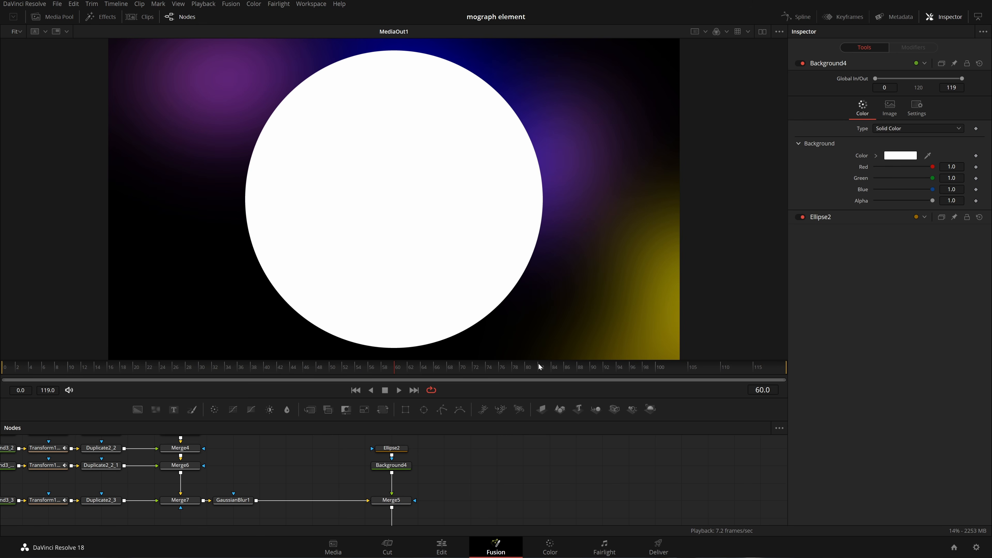
pyautogui.moveTo(427, 492); pyautogui.dragTo(444, 492)
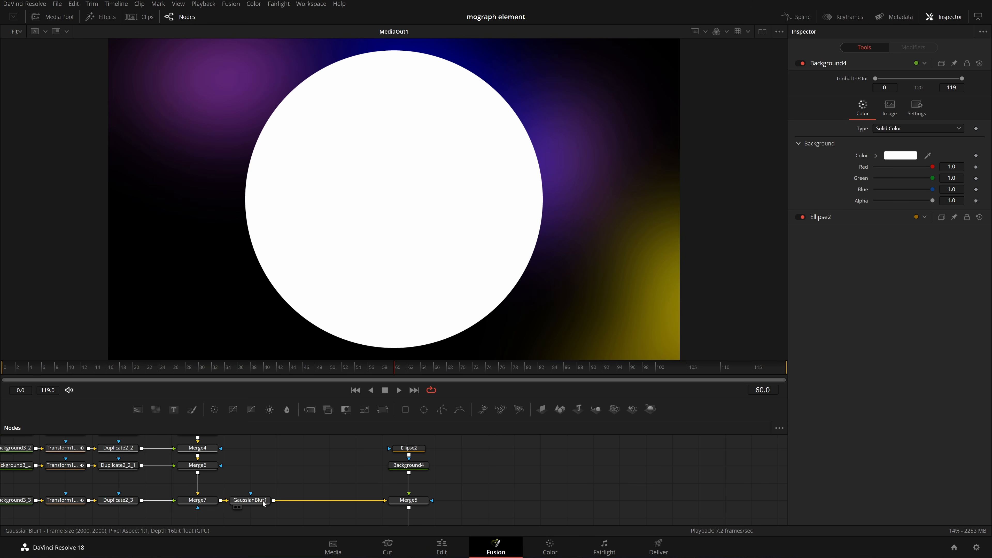
# Step: Preview GaussianBlur1 and Background4, and enlarge Ellipse2 to a width and height of about 0.99
pyautogui.moveTo(262, 500); pyautogui.dragTo(434, 295)
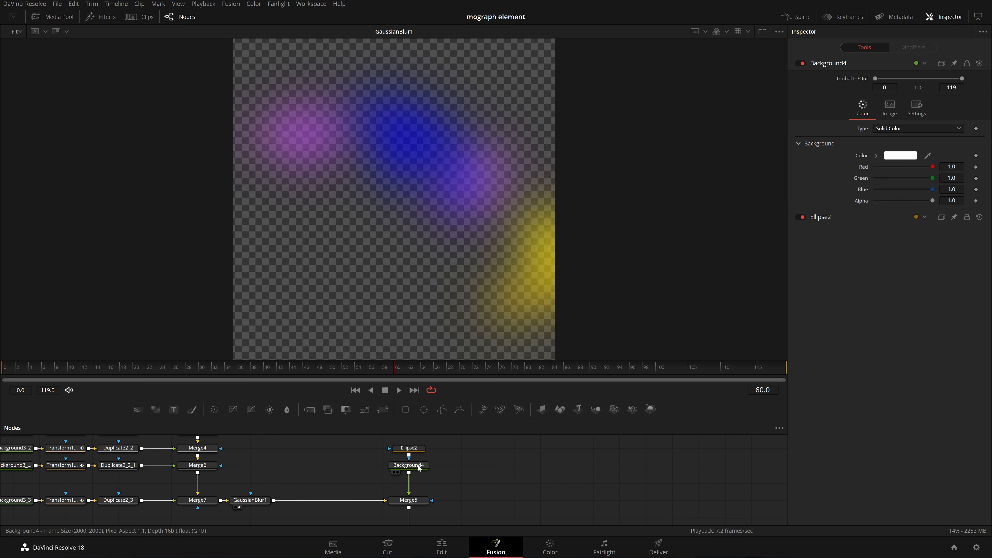
pyautogui.moveTo(428, 463); pyautogui.dragTo(412, 275)
pyautogui.click(420, 502)
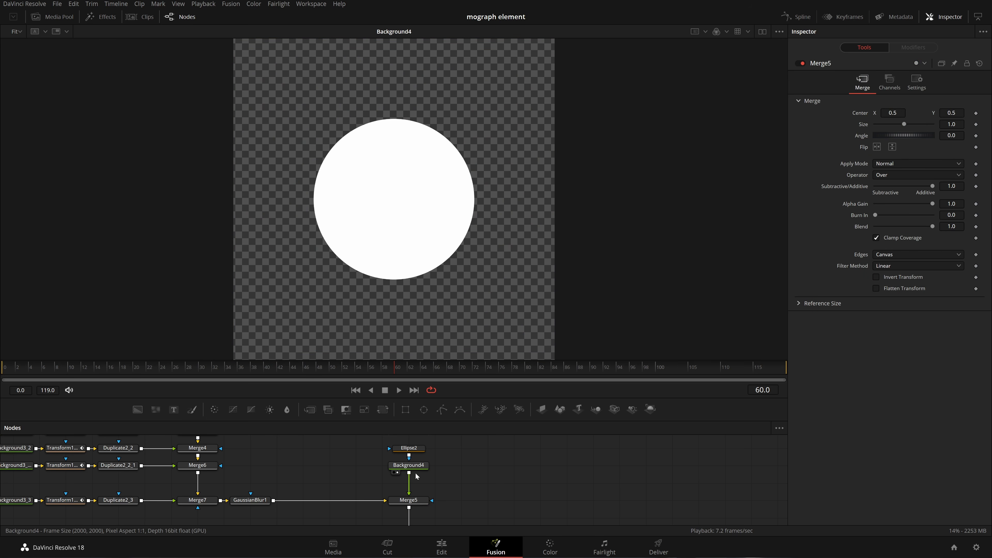
pyautogui.click(408, 447)
pyautogui.moveTo(457, 253); pyautogui.dragTo(522, 294)
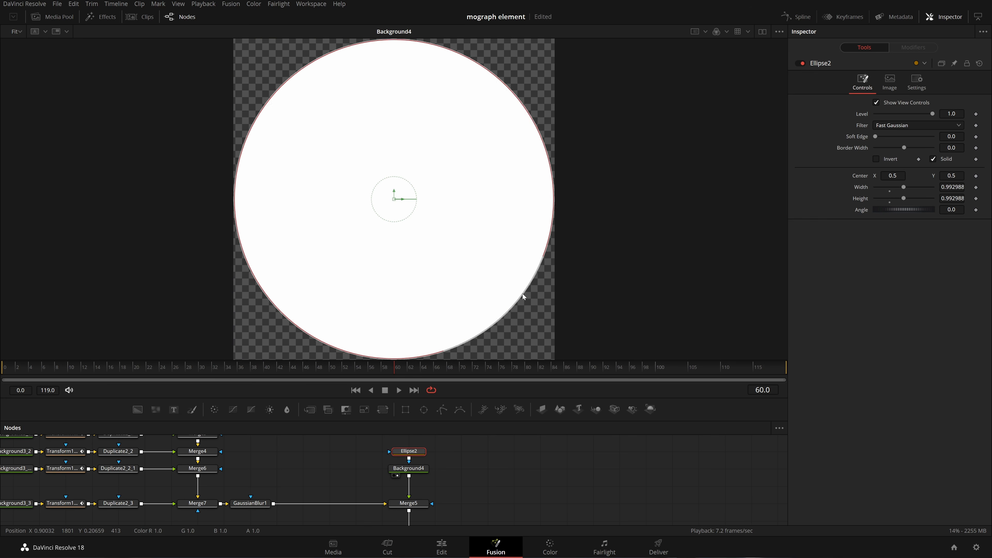
# Step: View Merge5, connect Ellipse2 as its effect mask, and reposition Ellipse2 beside Background4 and Merge5
pyautogui.moveTo(419, 503); pyautogui.dragTo(434, 196)
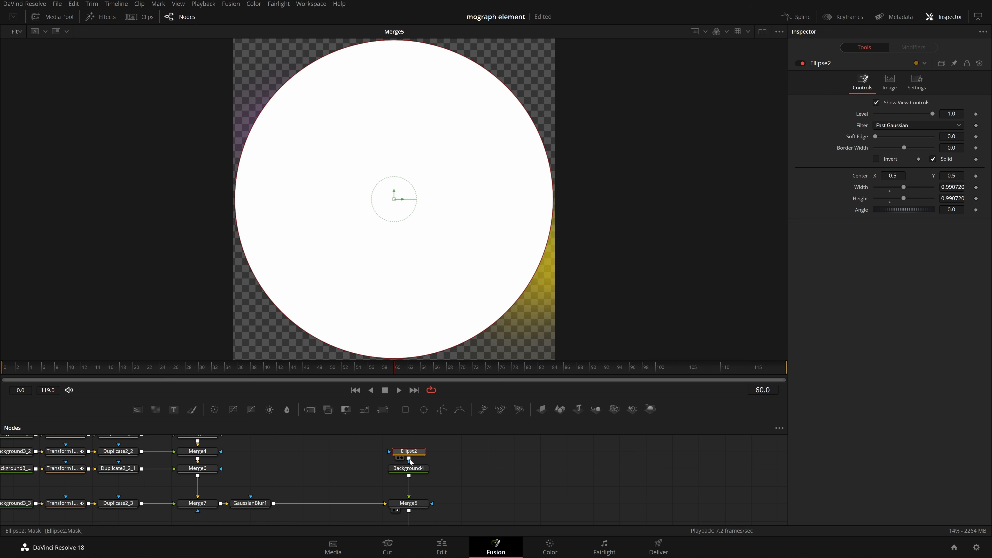
pyautogui.moveTo(409, 458); pyautogui.dragTo(418, 503)
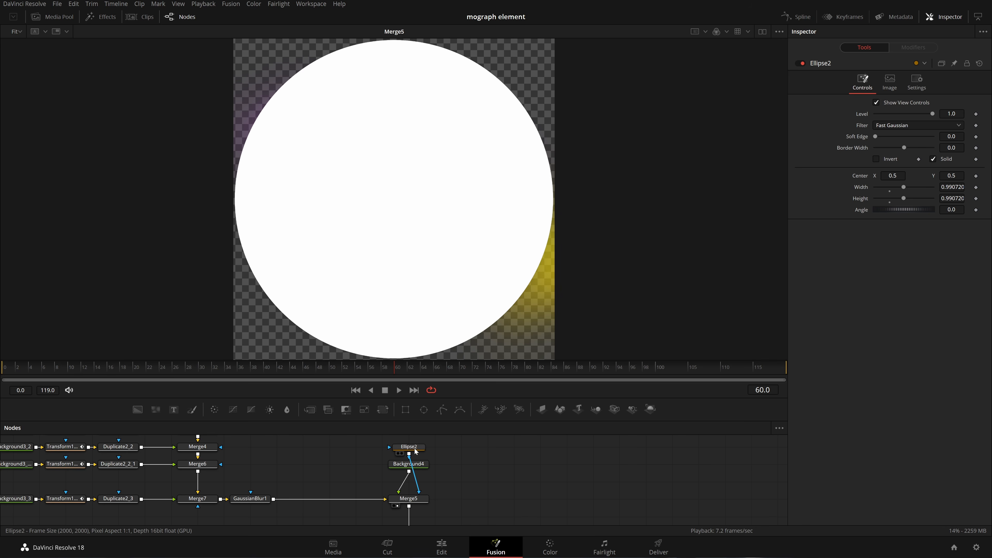
pyautogui.moveTo(409, 446); pyautogui.dragTo(515, 481)
pyautogui.click(581, 477)
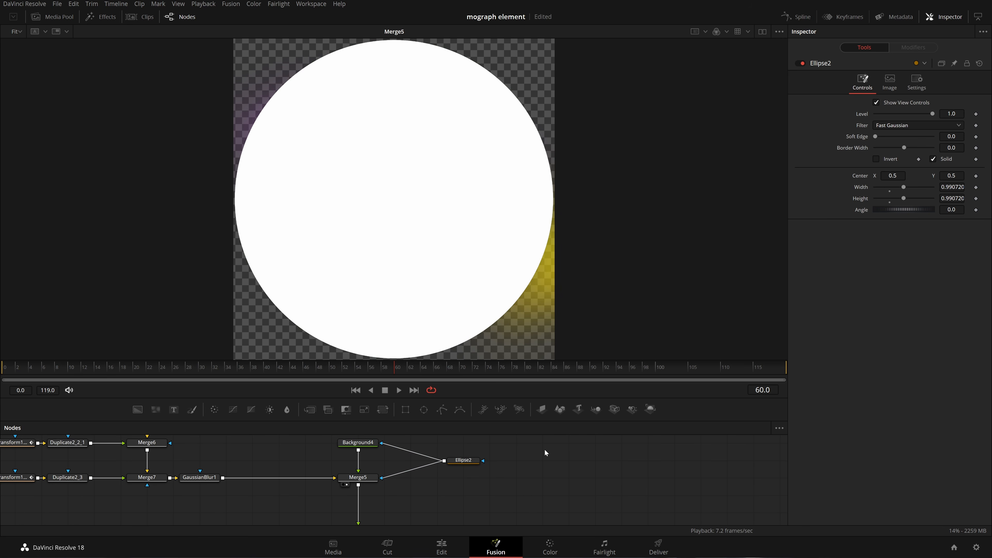
# Step: Show MediaOut1 in the viewer and connect Ellipse2 to Merge1 as its effect mask
pyautogui.scroll(-3, 544, 449)
pyautogui.click(343, 490)
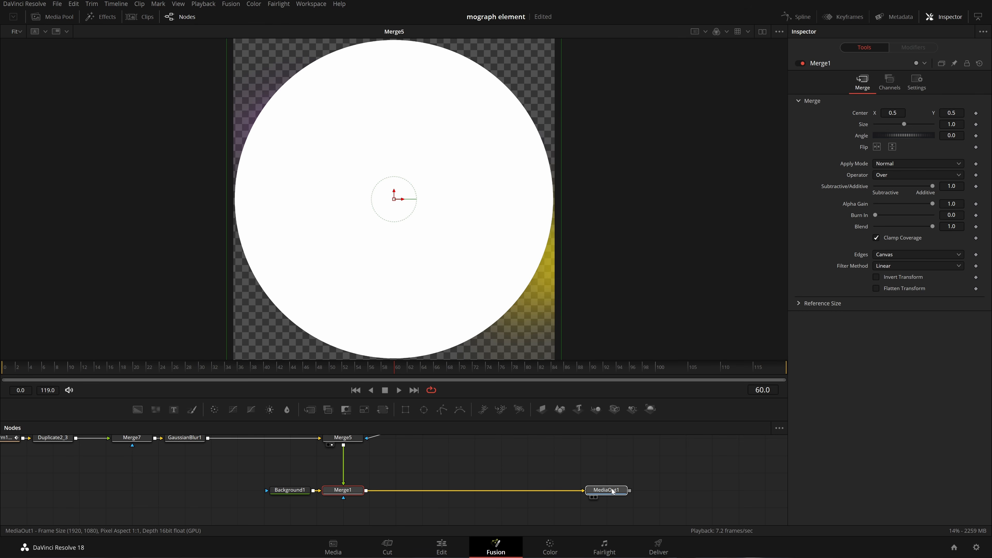
pyautogui.press('1')
pyautogui.scroll(3, 449, 454)
pyautogui.press('1')
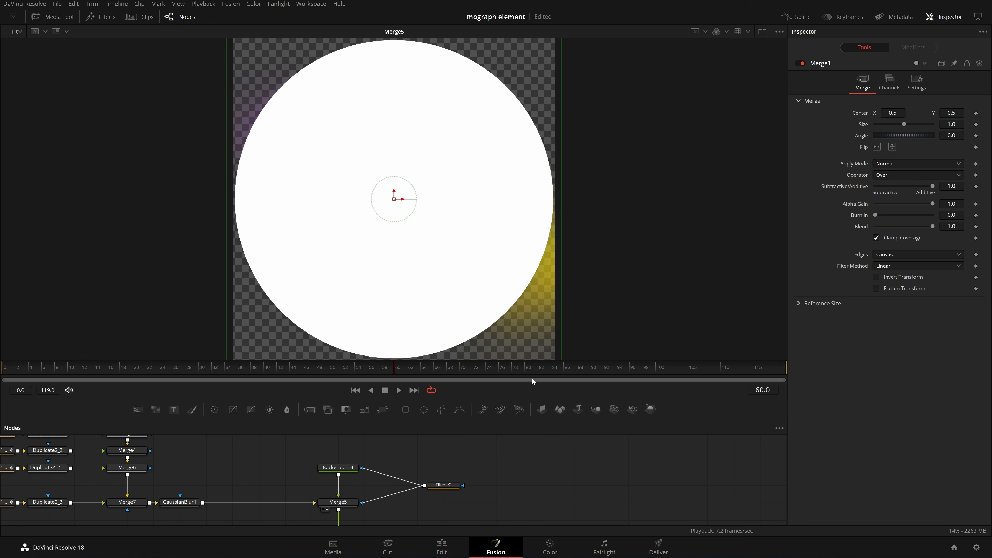
pyautogui.scroll(-3, 477, 488)
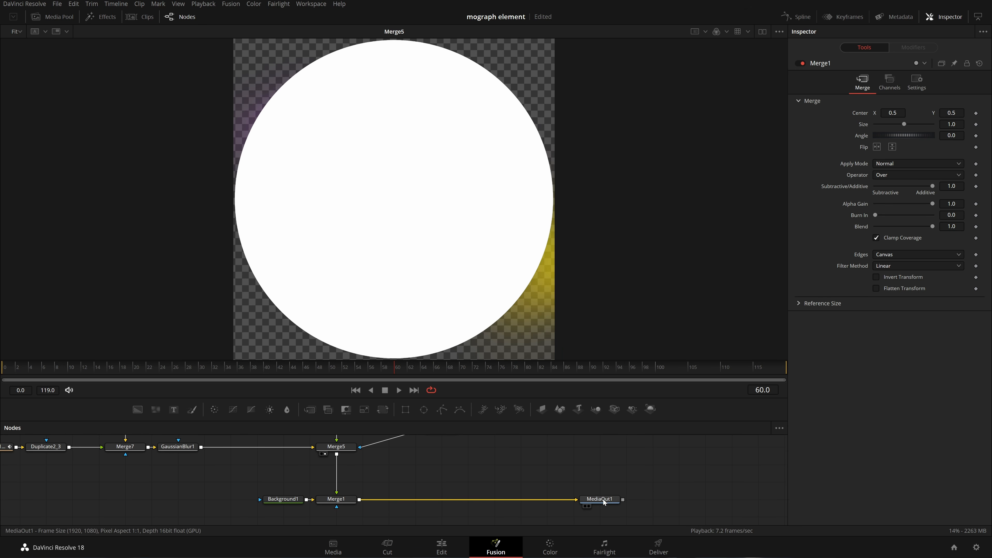
pyautogui.press('1')
pyautogui.scroll(2, 392, 459)
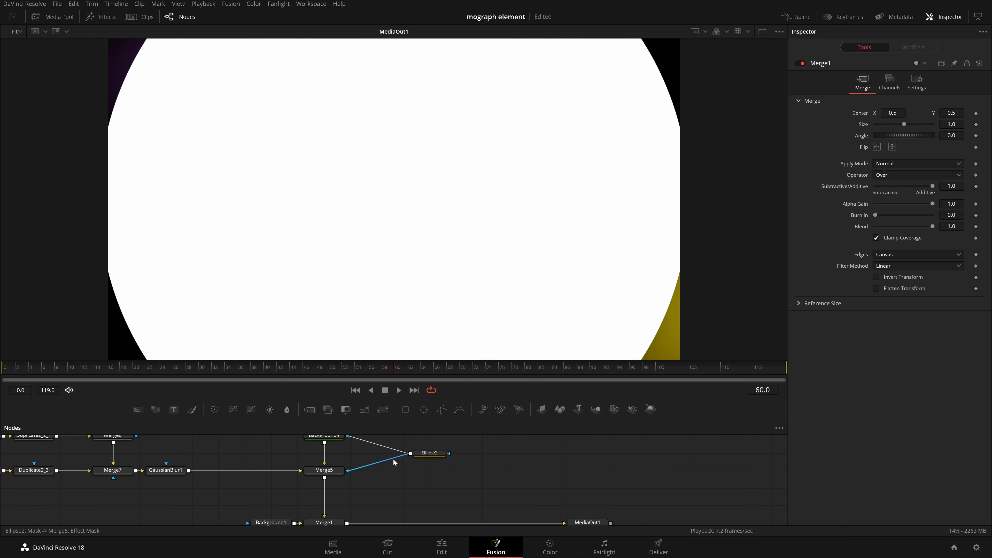
pyautogui.moveTo(410, 455); pyautogui.dragTo(336, 503)
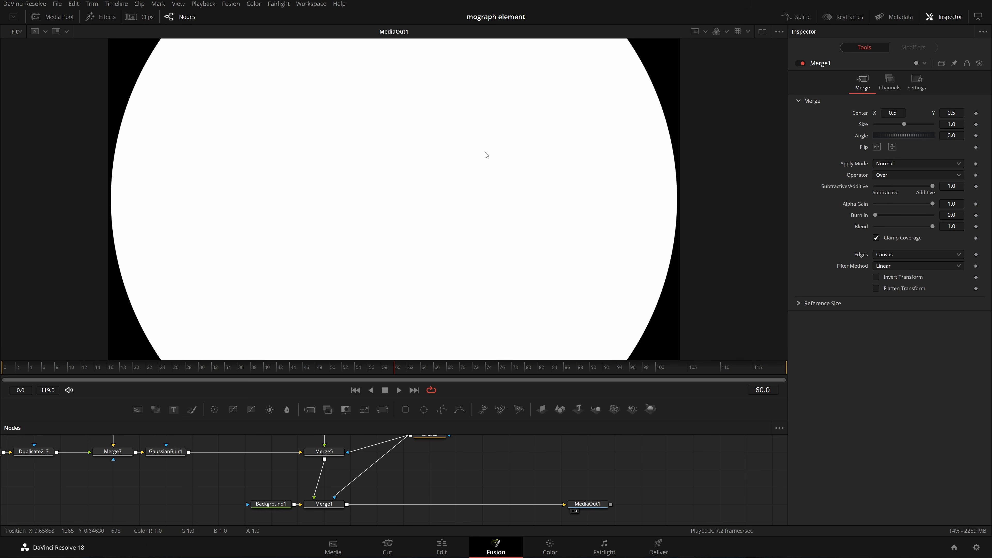
# Step: Turn off auto resolution for Background1 and set its image width to 2000
pyautogui.click(275, 511)
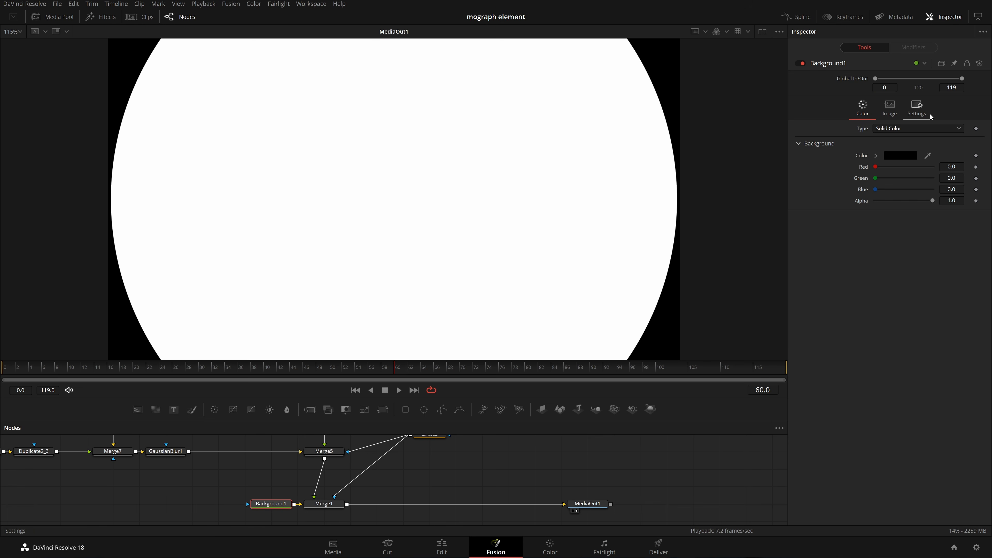
pyautogui.click(893, 111)
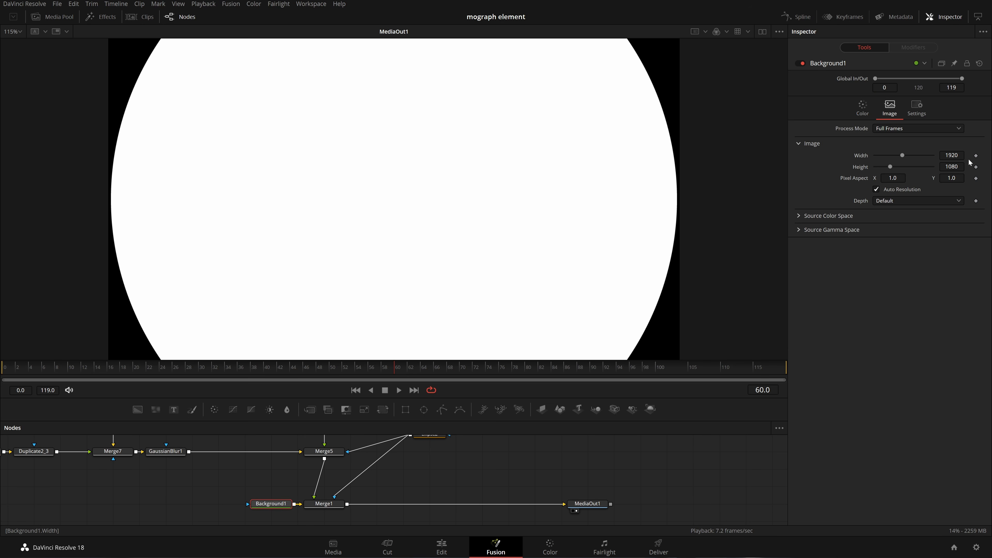
pyautogui.click(877, 190)
pyautogui.press('Return')
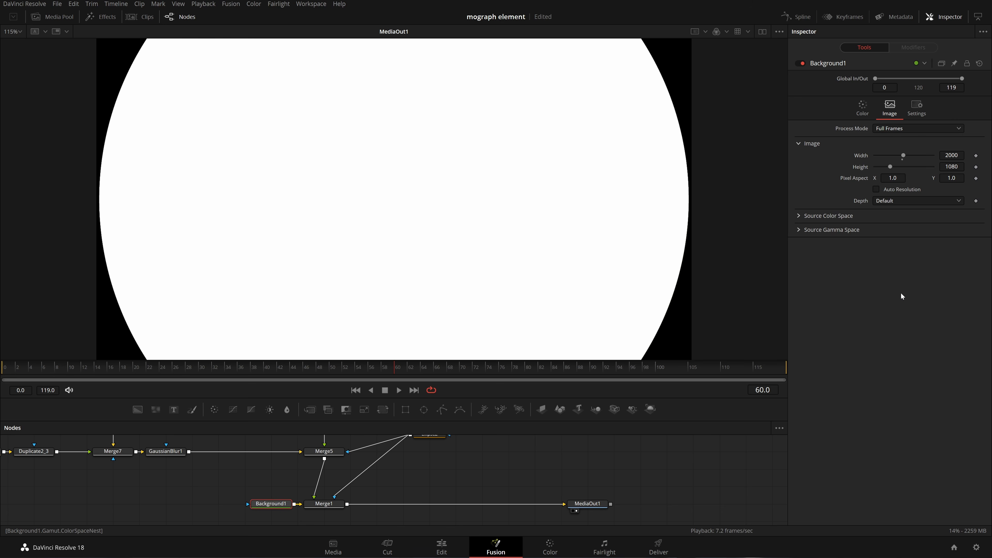
# Step: Undo the last image width changes on Background1
pyautogui.hotkey('ctrl', 'z')
pyautogui.hotkey('ctrl', 'z')
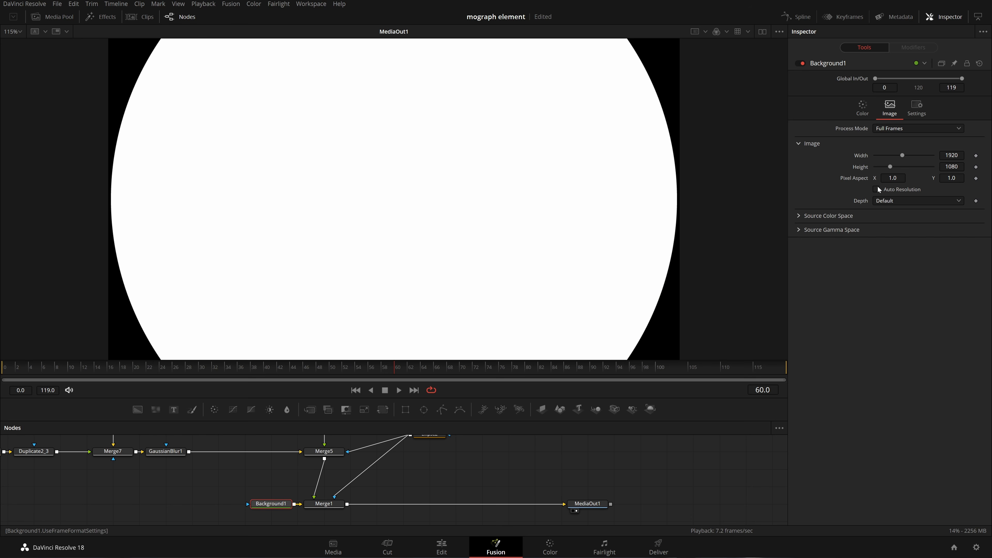
# Step: Try reducing Merge1's size to about 0.448 and reset it to the default
pyautogui.click(326, 502)
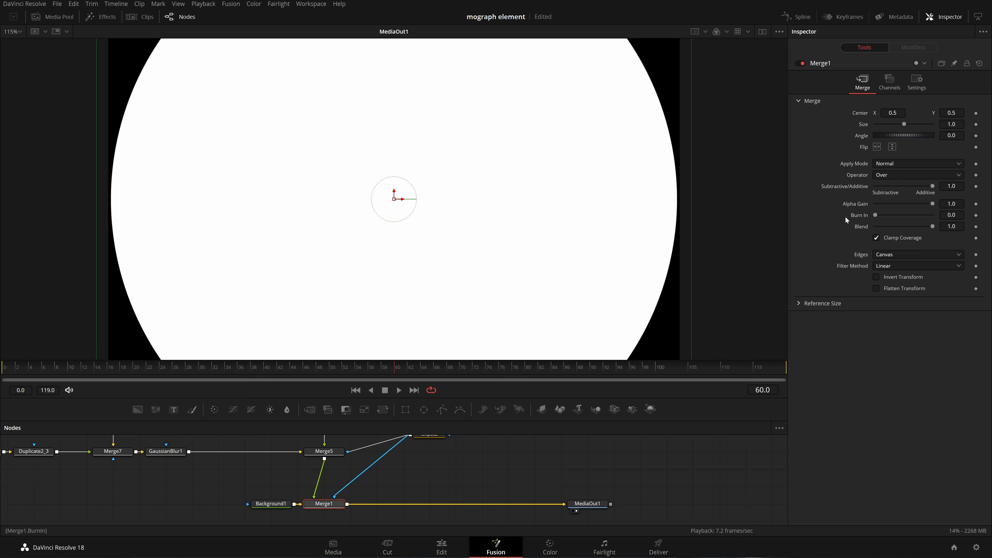
pyautogui.moveTo(952, 124); pyautogui.dragTo(897, 124)
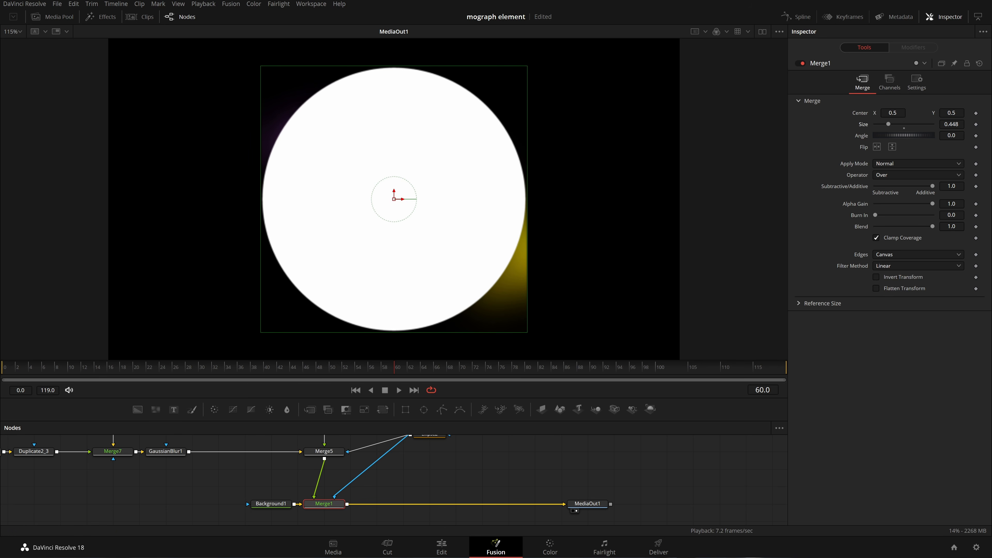
pyautogui.click(905, 128)
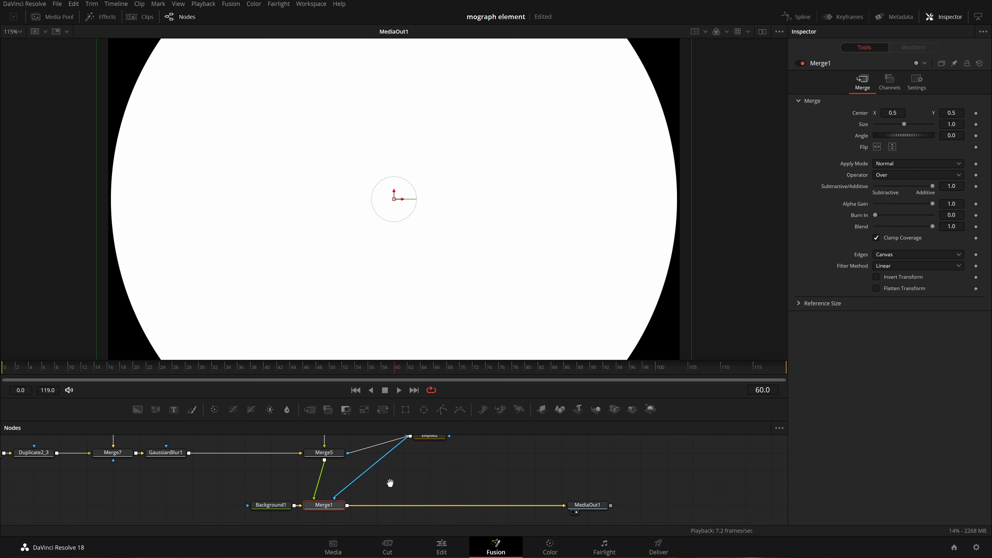
# Step: Insert a Transform node between Merge5 and Merge1 and reduce its size to about 0.398
pyautogui.moveTo(389, 482); pyautogui.dragTo(396, 493)
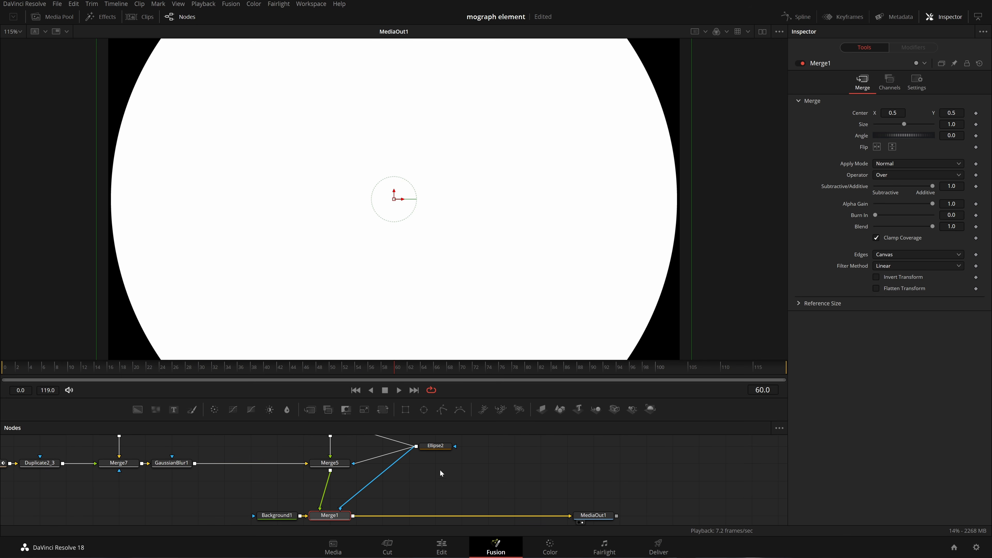
pyautogui.click(329, 466)
pyautogui.hotkey('shift', 'space')
pyautogui.write('gauss')
pyautogui.press('BackSpace')
pyautogui.press('BackSpace')
pyautogui.press('BackSpace')
pyautogui.press('BackSpace')
pyautogui.press('BackSpace')
pyautogui.write('transform')
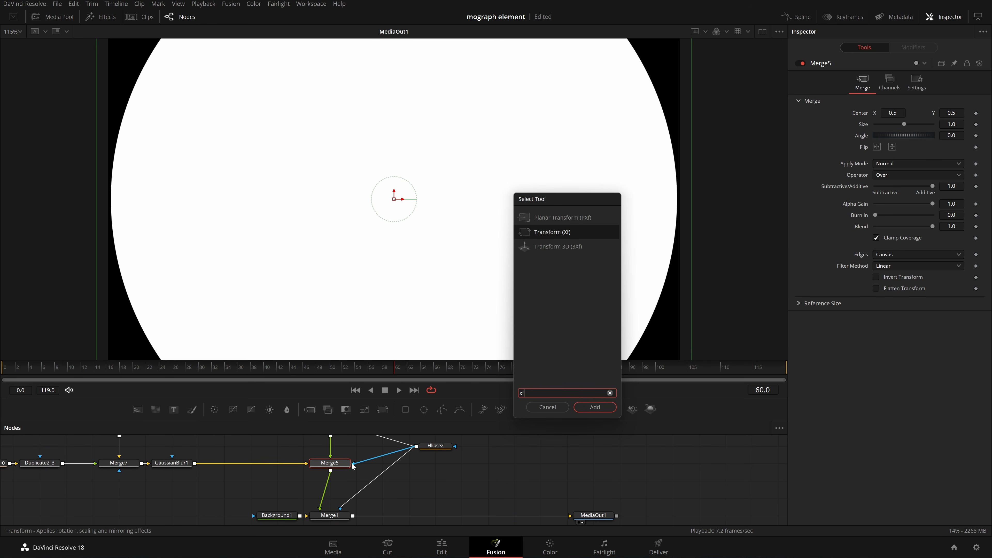
pyautogui.press('Return')
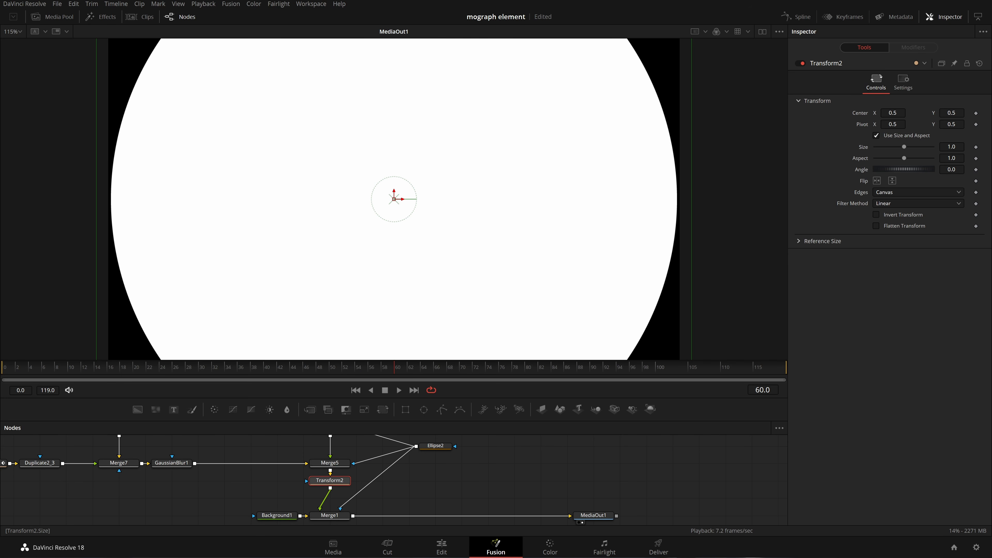
pyautogui.moveTo(952, 147); pyautogui.dragTo(953, 155)
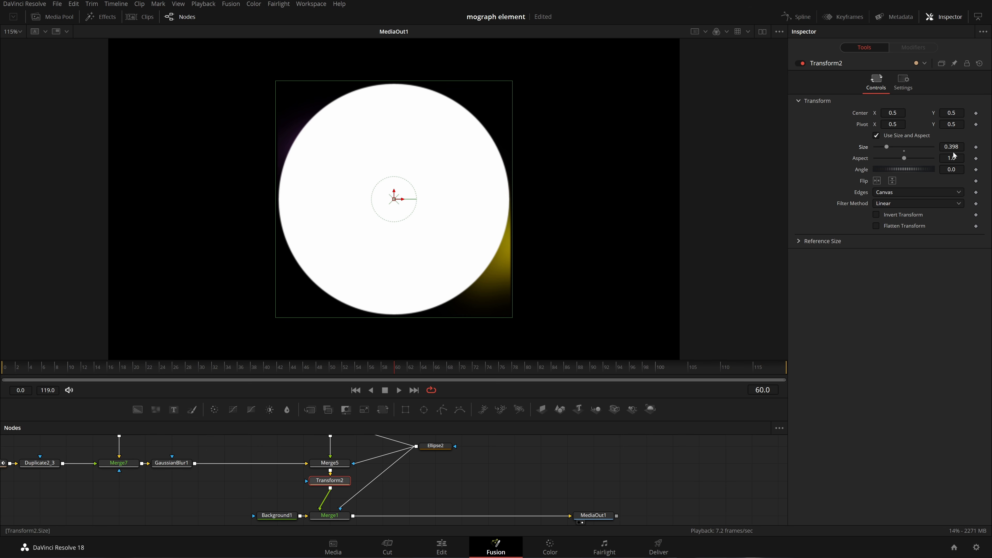
# Step: Shift Merge1 slightly to the right in the node tree, away from Background1
pyautogui.scroll(2, 440, 428)
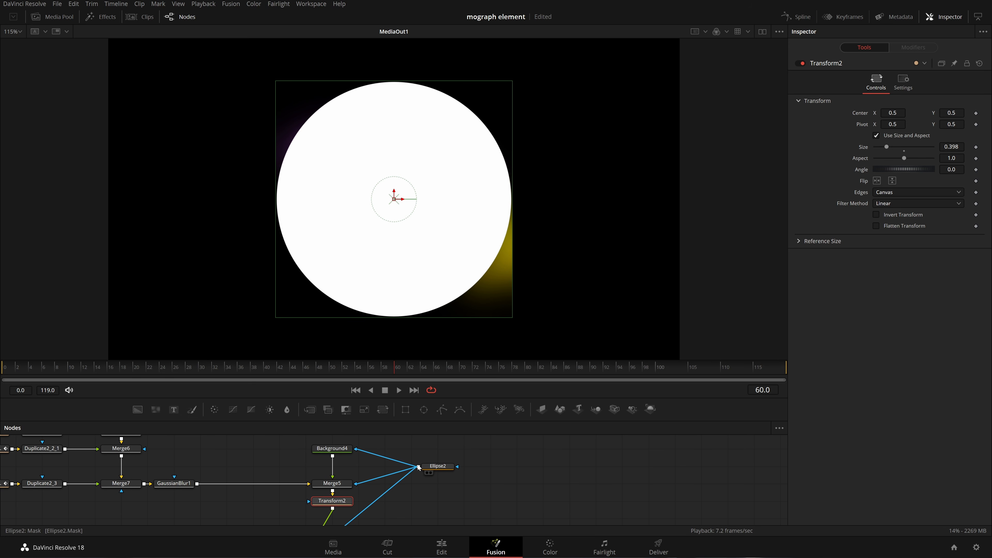
pyautogui.moveTo(188, 487); pyautogui.dragTo(498, 444)
pyautogui.scroll(-1, 188, 472)
pyautogui.moveTo(425, 496); pyautogui.dragTo(403, 481)
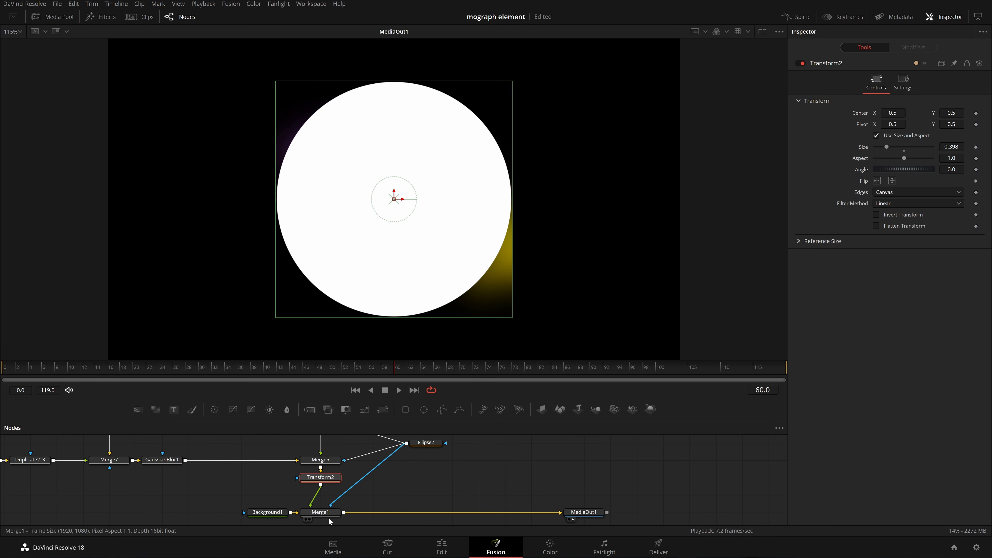
pyautogui.moveTo(328, 519); pyautogui.dragTo(347, 514)
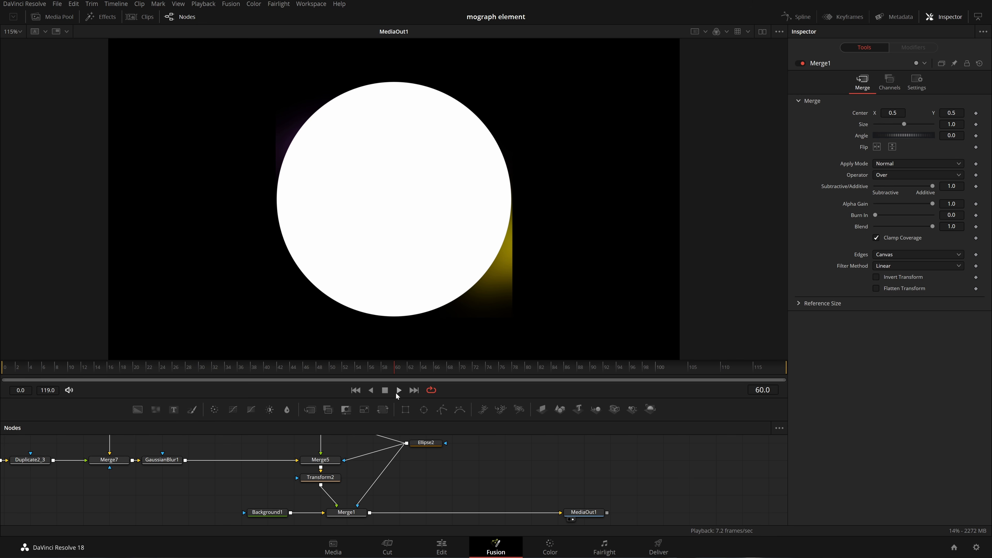
# Step: Swap Merge5's foreground and background inputs so the blurred shapes sit over the white Background4
pyautogui.moveTo(403, 477); pyautogui.dragTo(412, 497)
pyautogui.click(332, 444)
pyautogui.scroll(1, 336, 449)
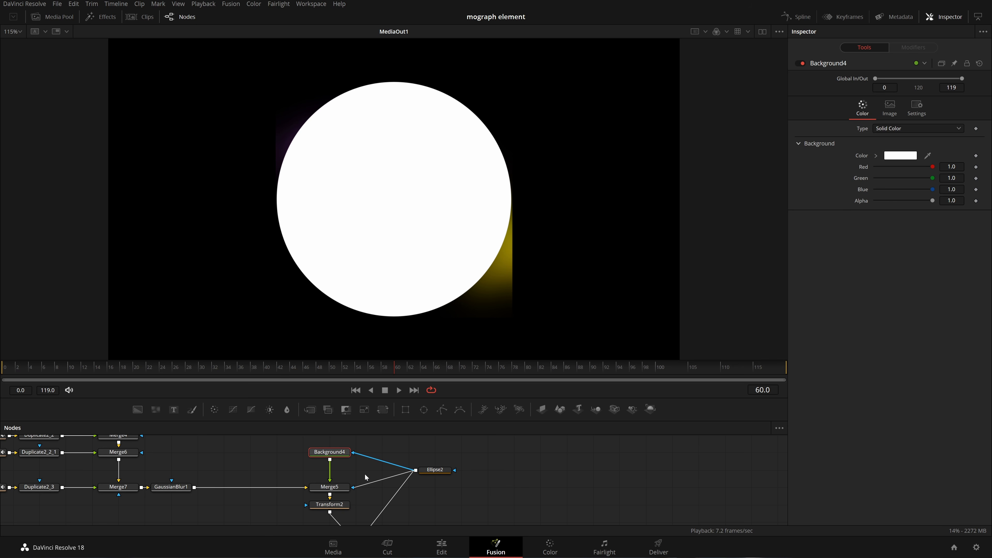
pyautogui.click(337, 488)
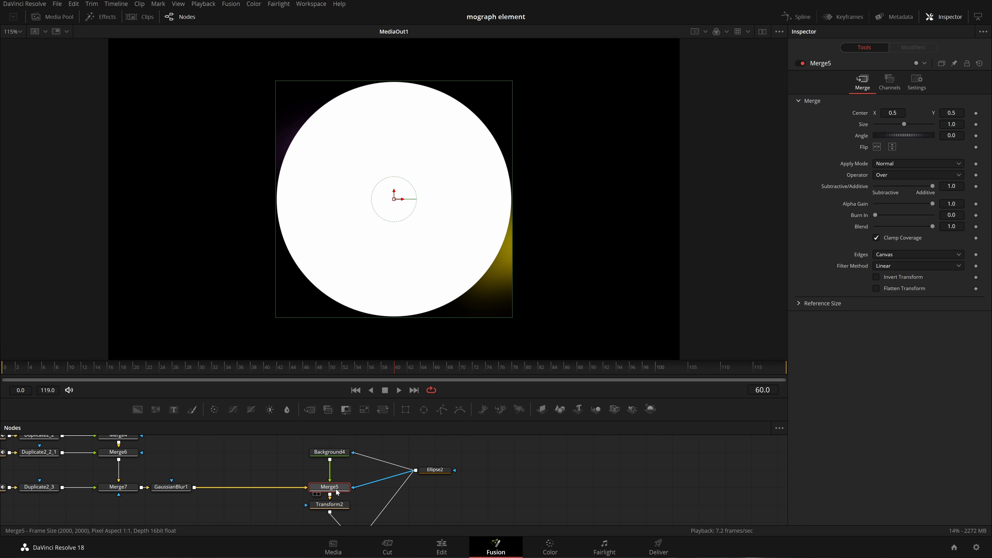
pyautogui.hotkey('ctrl', 't')
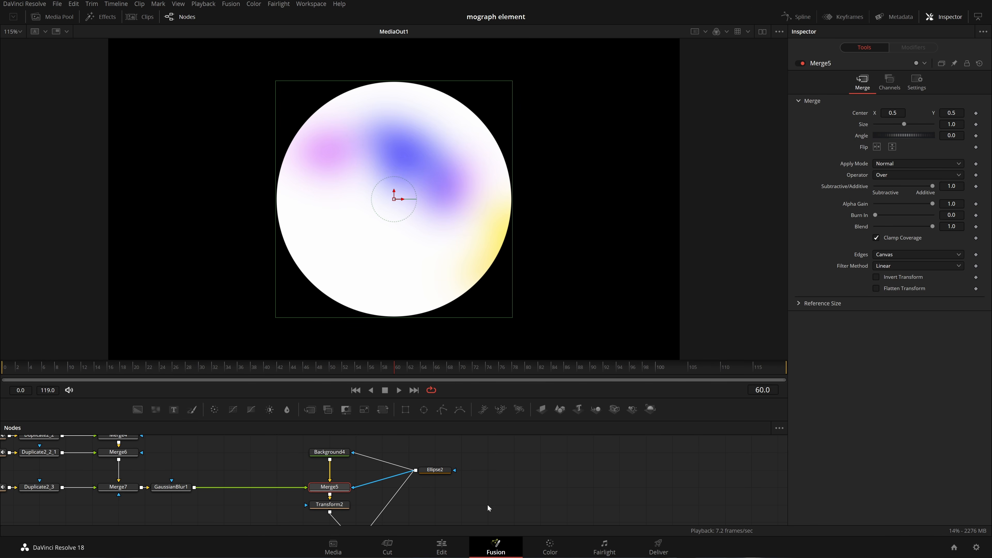
# Step: Show Merge5's whole circular output in the viewer
pyautogui.scroll(-2, 344, 485)
pyautogui.click(345, 484)
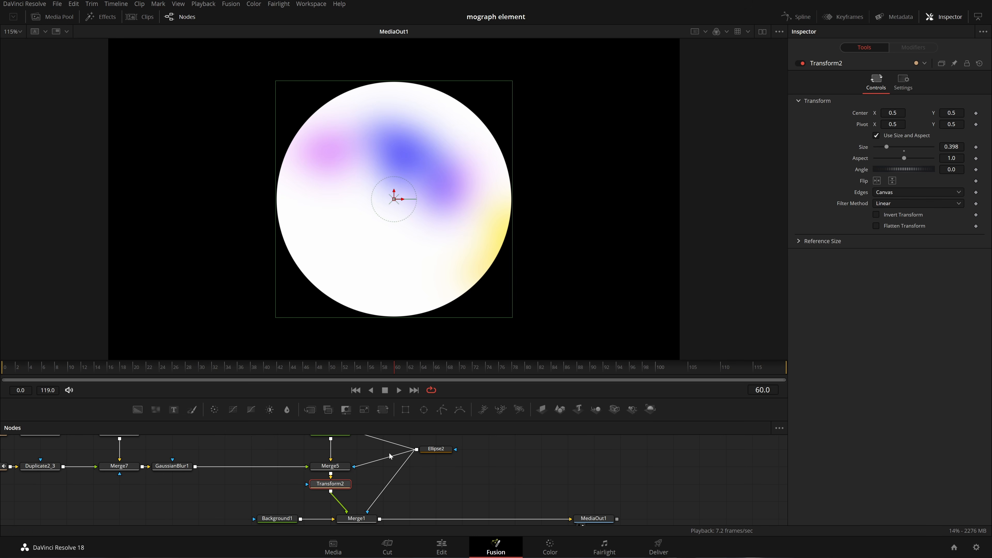
pyautogui.moveTo(329, 466); pyautogui.dragTo(440, 225)
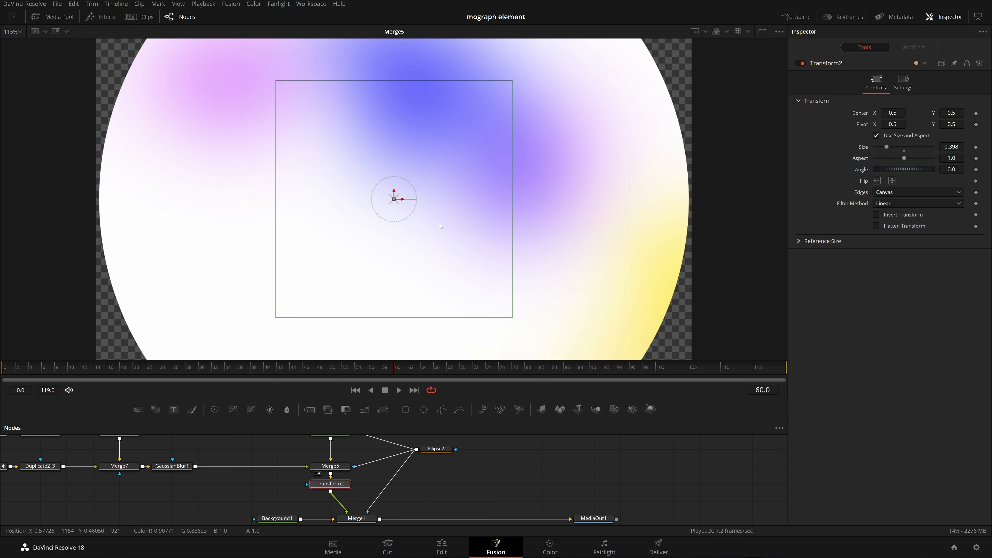
pyautogui.scroll(-2, 440, 223)
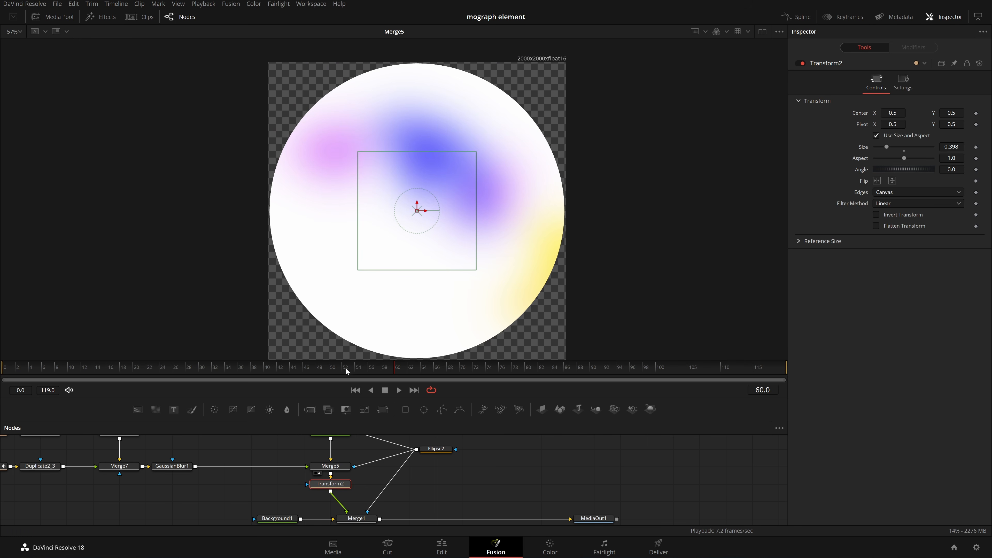
# Step: Disconnect Ellipse2 from Merge1 and reconnect it as Merge5's effect mask
pyautogui.scroll(-2, 419, 493)
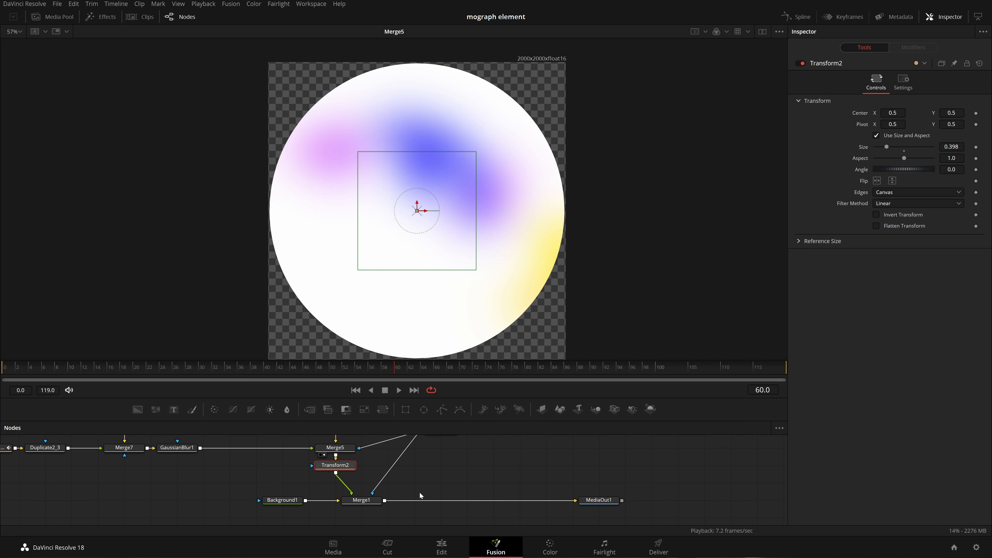
pyautogui.scroll(2, 447, 470)
pyautogui.moveTo(371, 510); pyautogui.dragTo(351, 437)
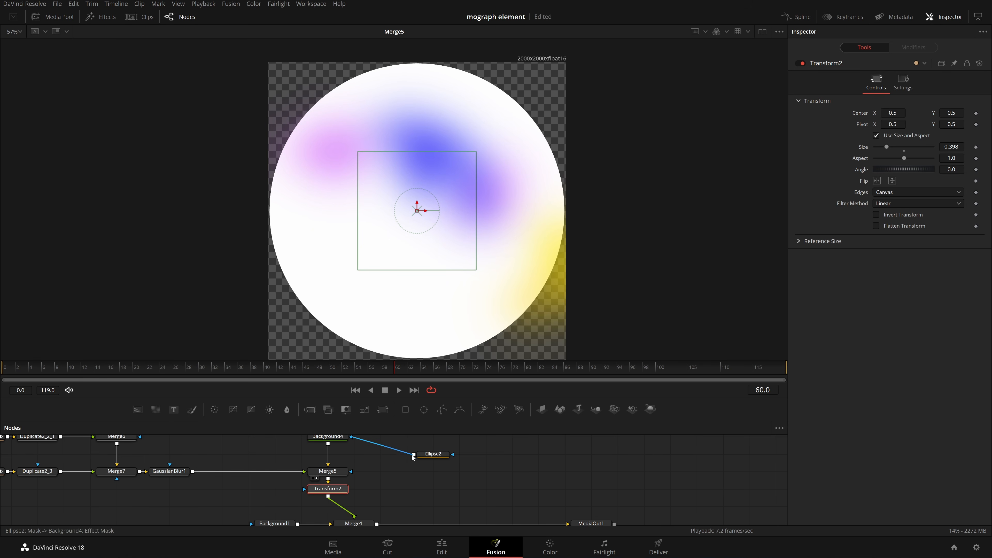
pyautogui.moveTo(364, 476); pyautogui.dragTo(351, 472)
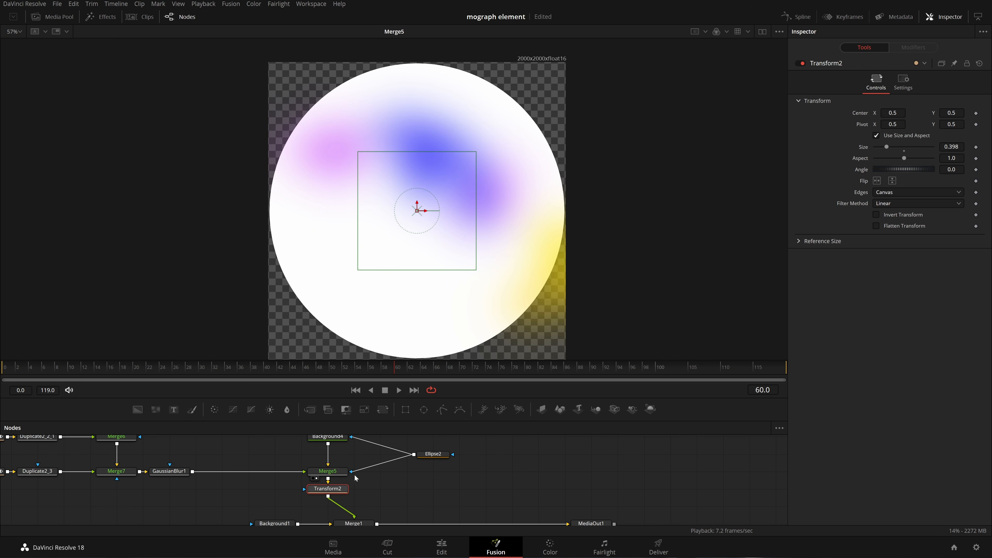
# Step: Move Background1, Merge1 and MediaOut1 together so that Merge1 sits directly below Transform2
pyautogui.scroll(-3, 351, 472)
pyautogui.moveTo(606, 504); pyautogui.dragTo(254, 485)
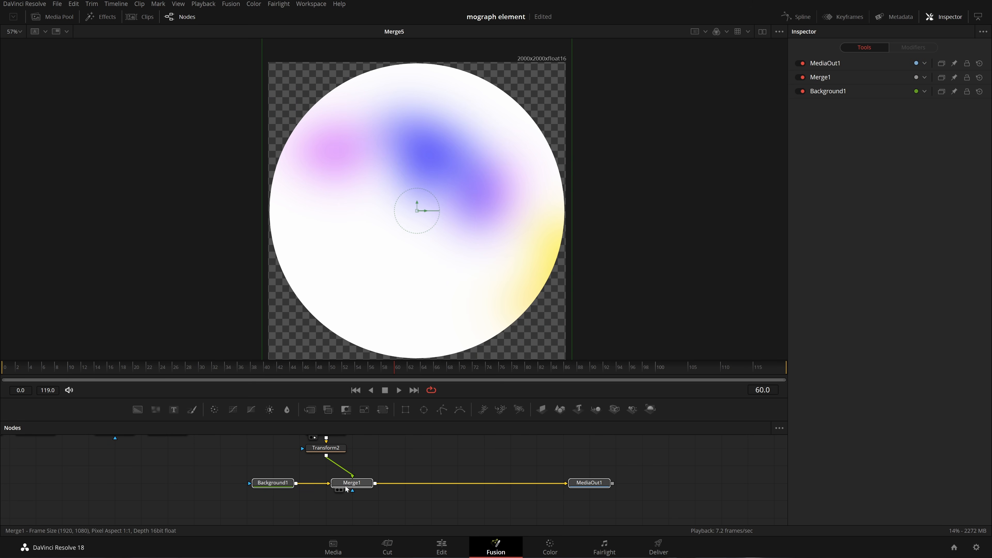
pyautogui.moveTo(345, 485); pyautogui.dragTo(339, 520)
# Step: Reattach Ellipse2 to Merge5's effect mask input and show Merge1 in the viewer
pyautogui.scroll(3, 366, 512)
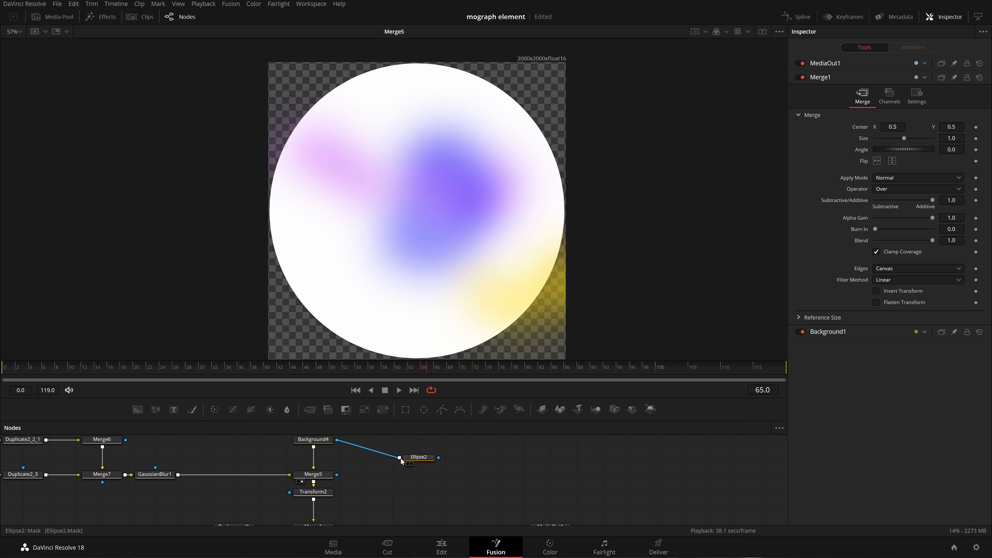
pyautogui.moveTo(399, 457); pyautogui.dragTo(336, 475)
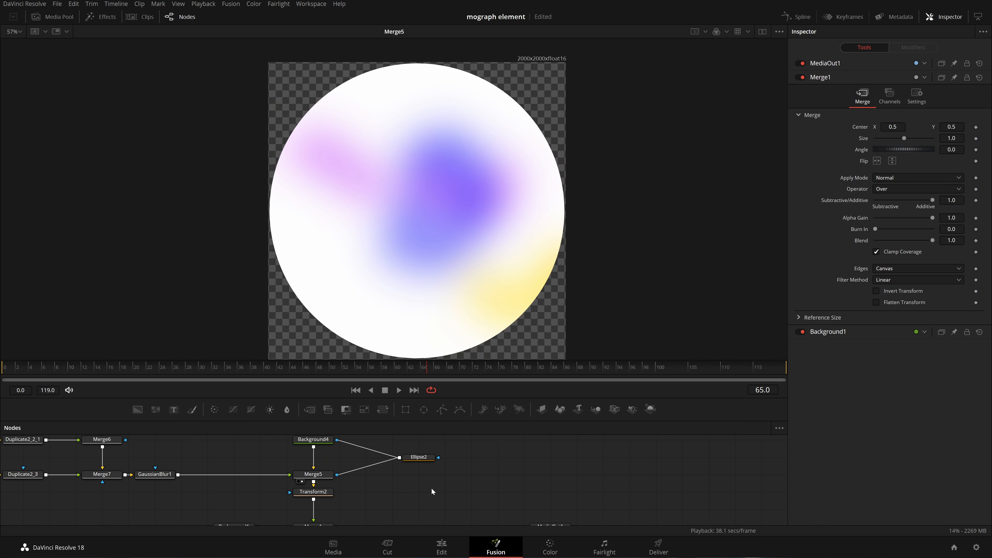
pyautogui.scroll(-3, 431, 488)
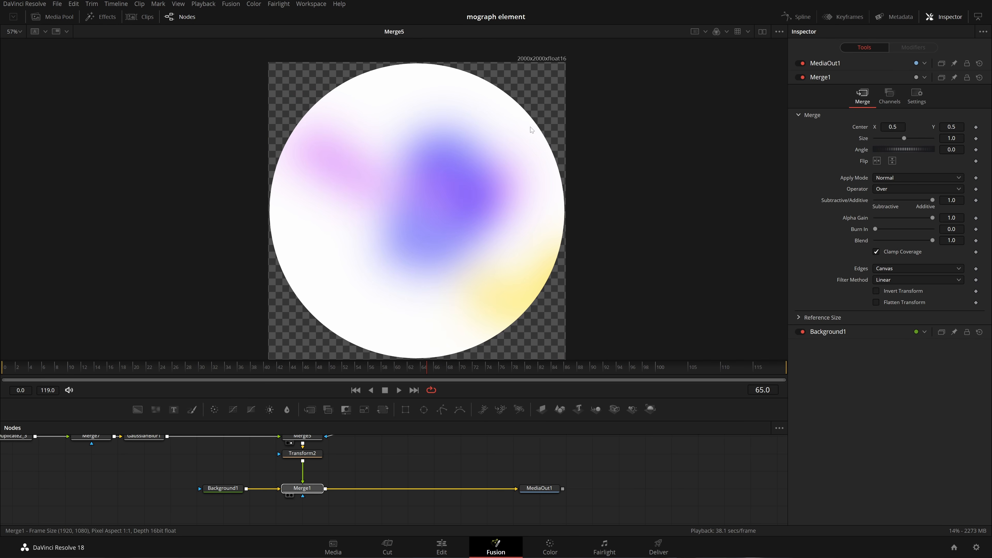
pyautogui.press('1')
# Step: Try a Glow node between Merge1 and MediaOut1, with Merge1 placed back below Transform2
pyautogui.hotkey('shift', 'space')
pyautogui.write('glow')
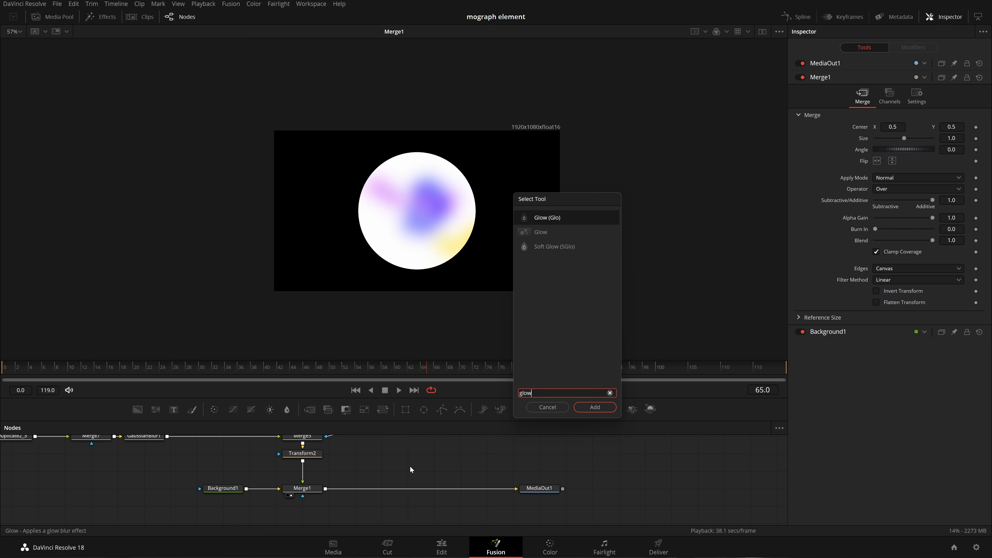
pyautogui.press('Return')
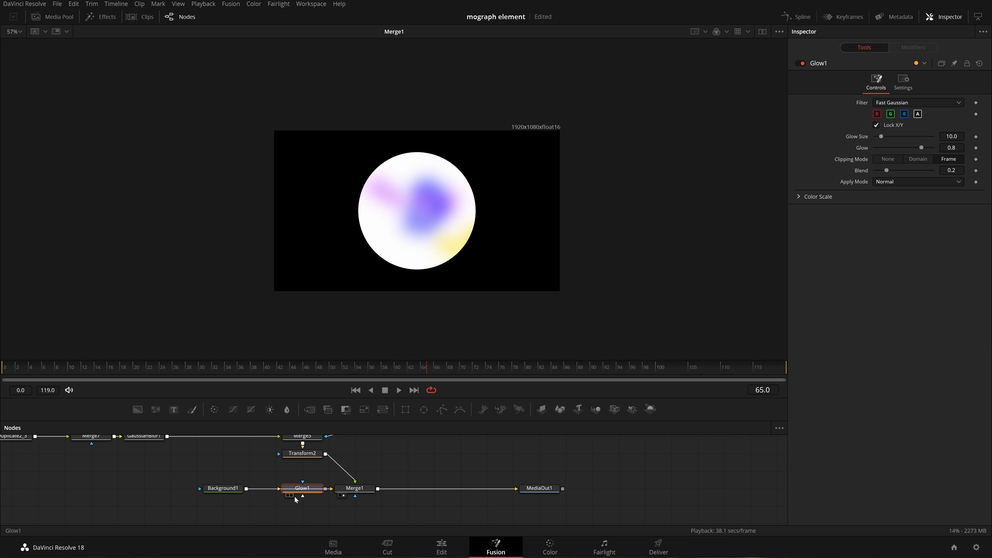
pyautogui.moveTo(291, 492); pyautogui.dragTo(422, 492)
pyautogui.moveTo(355, 488); pyautogui.dragTo(303, 489)
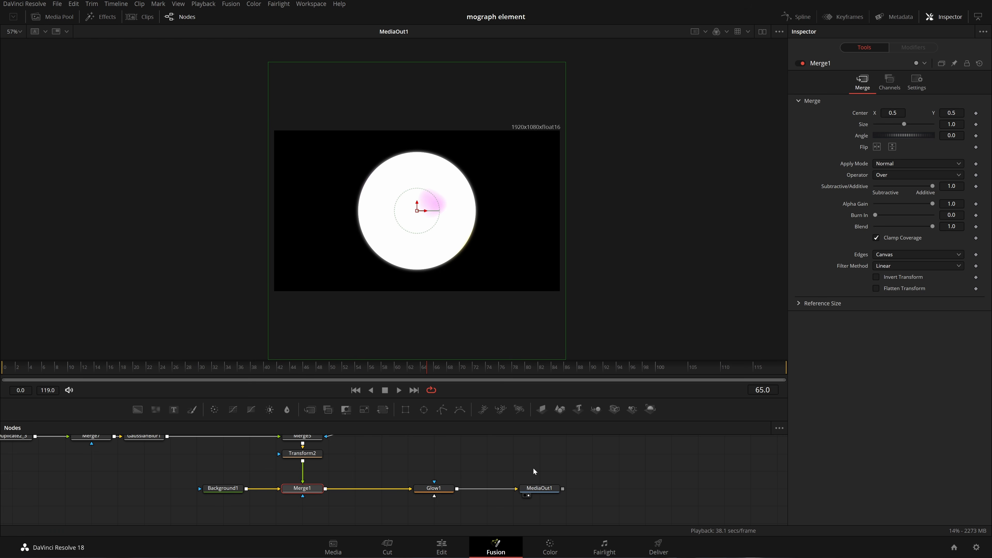
# Step: Test lower blend values on Glow1, including about 0.048 and 0, and delete the node
pyautogui.click(434, 488)
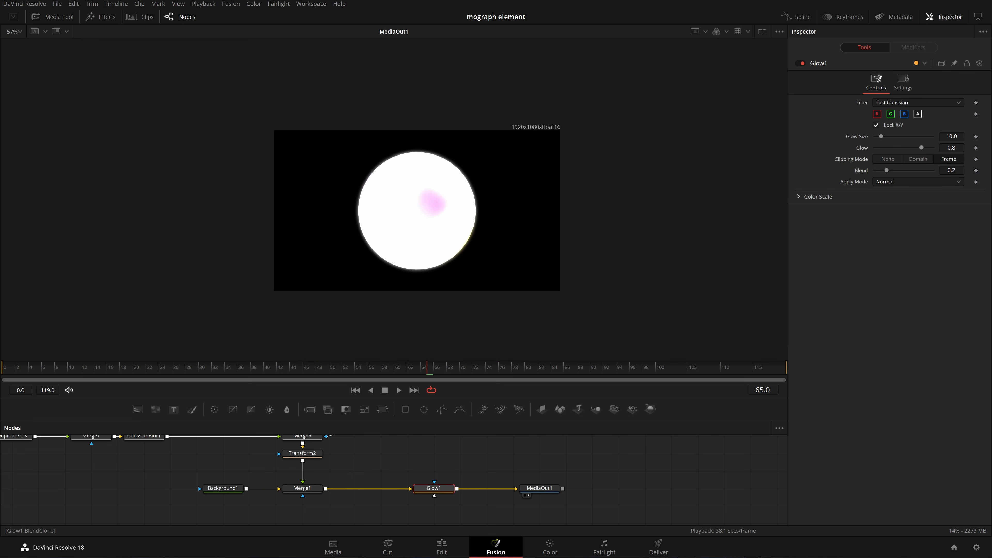
pyautogui.moveTo(886, 170); pyautogui.dragTo(879, 170)
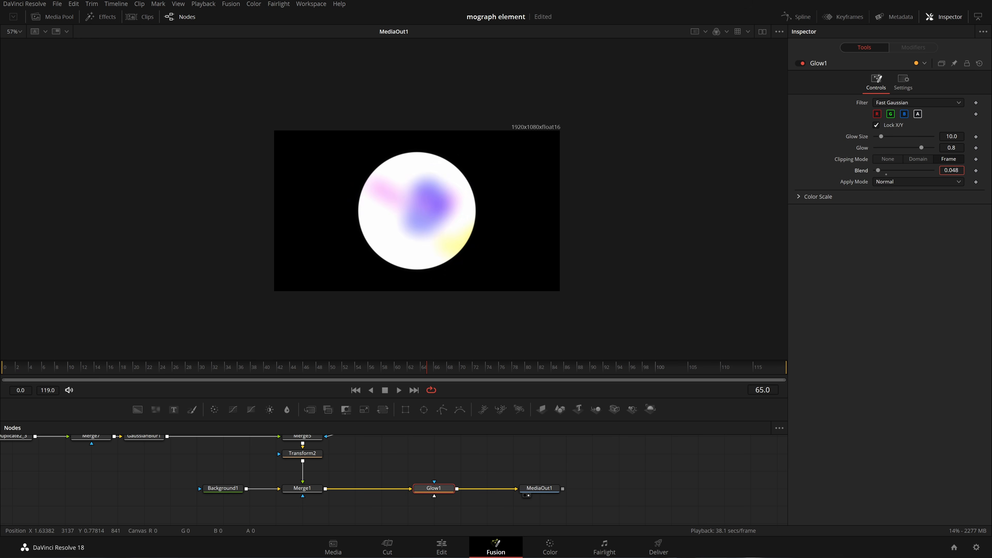
pyautogui.click(887, 175)
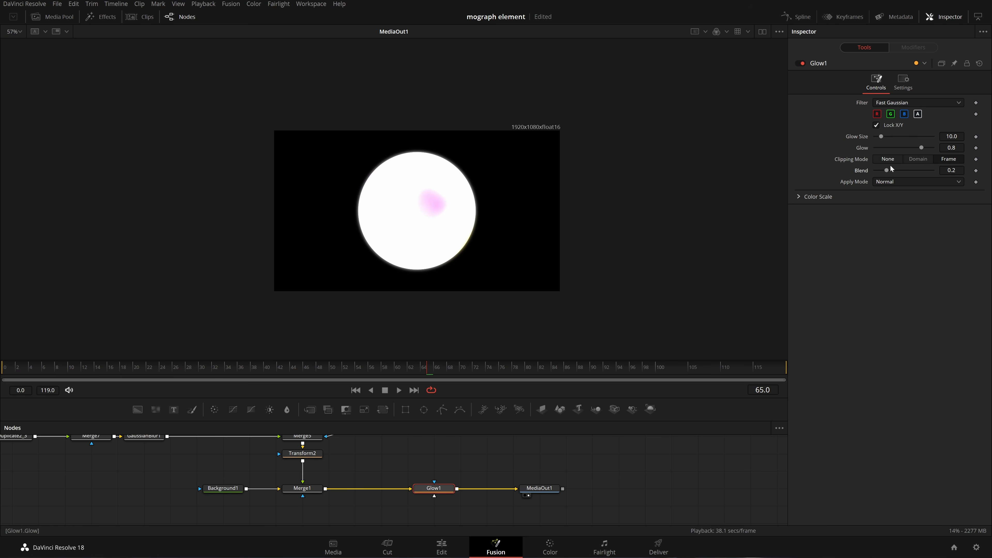
pyautogui.click(899, 83)
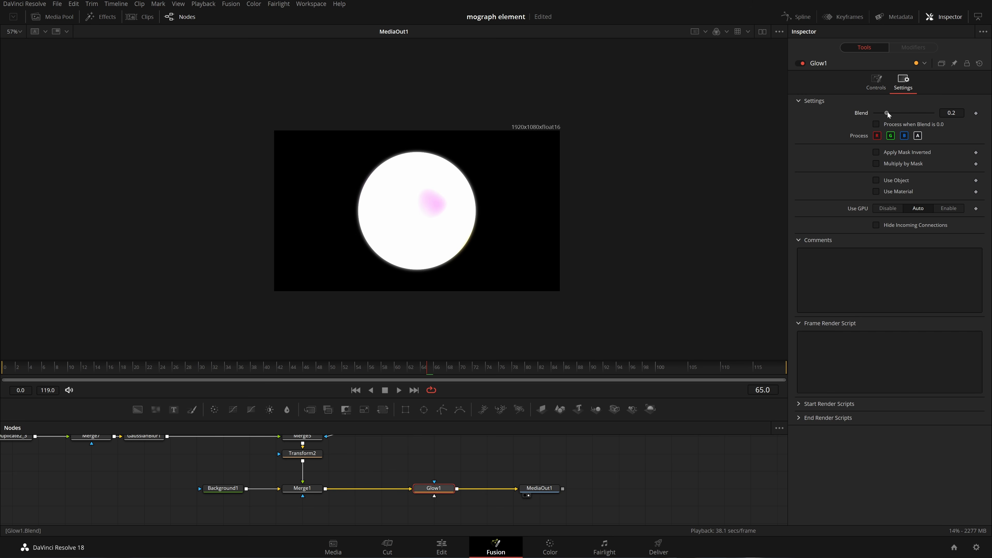
pyautogui.moveTo(888, 112); pyautogui.dragTo(879, 121)
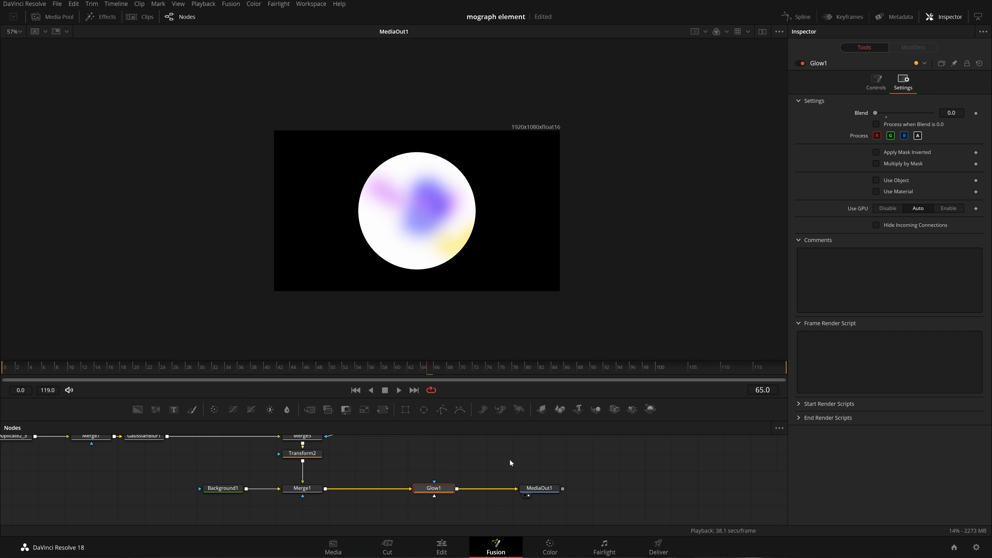
pyautogui.press('Delete')
# Step: Add a Soft Glow node between GaussianBlur1 and Merge5
pyautogui.moveTo(298, 487); pyautogui.dragTo(353, 509)
pyautogui.click(227, 486)
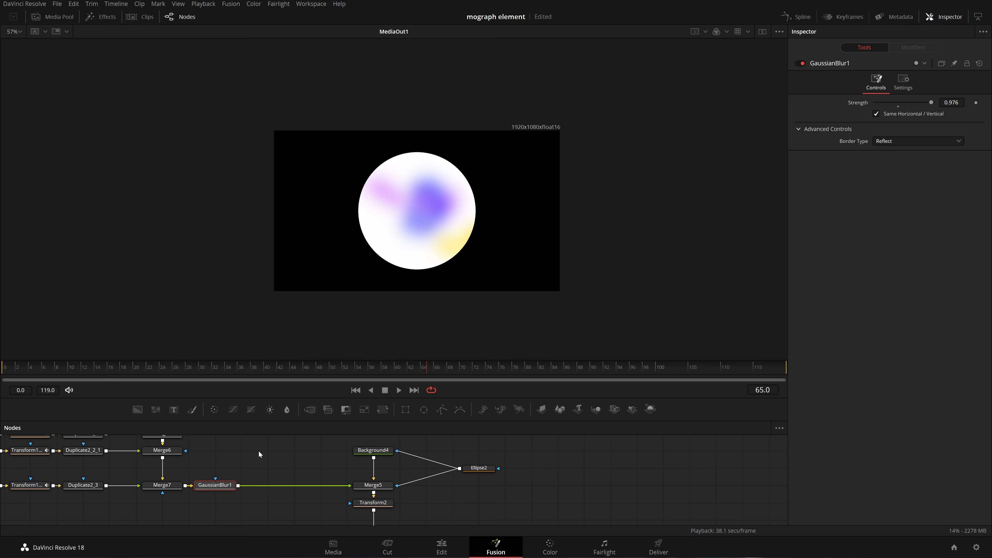
pyautogui.hotkey('shift', 'space')
pyautogui.write('soft')
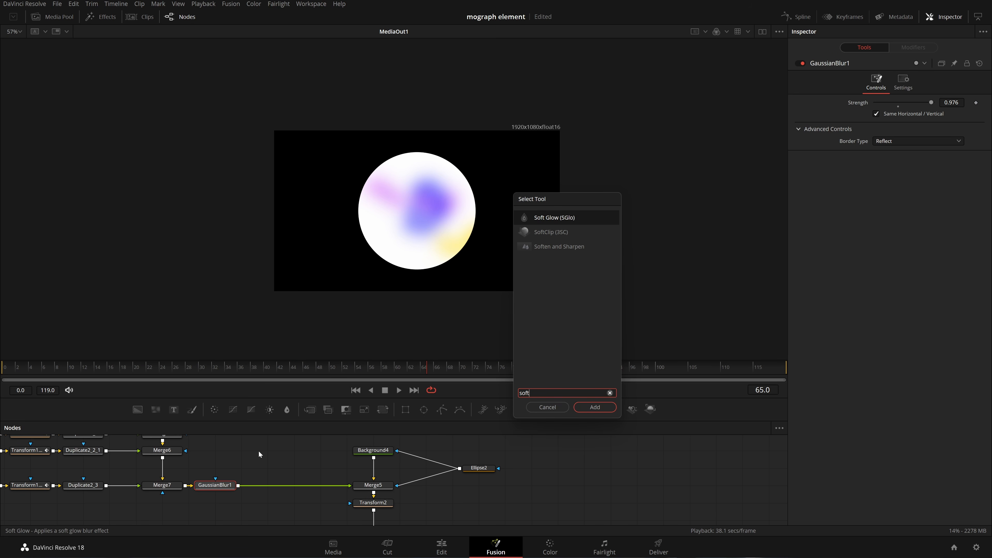
pyautogui.press('Return')
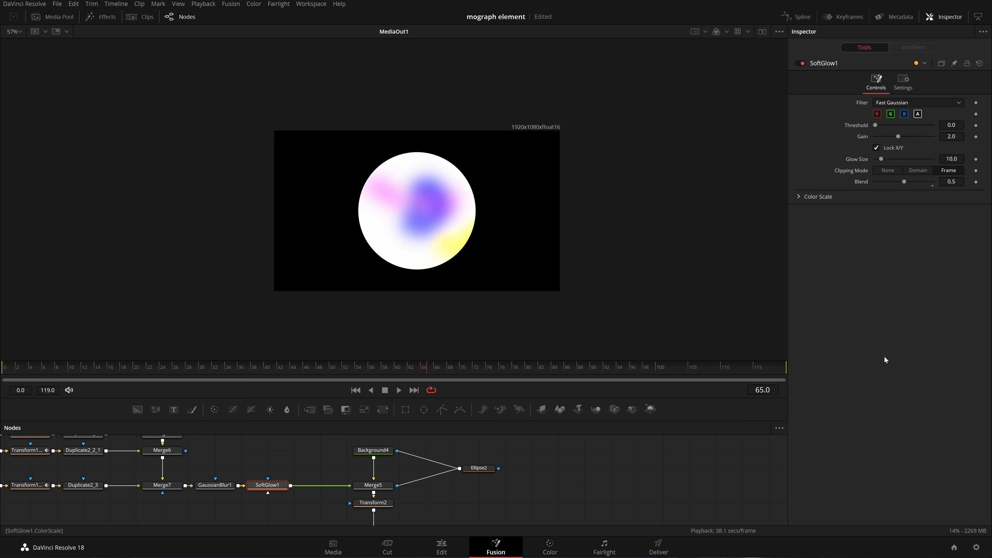
# Step: Play back the animation with the viewer fitted to its panel to examine the soft glow
pyautogui.press('space')
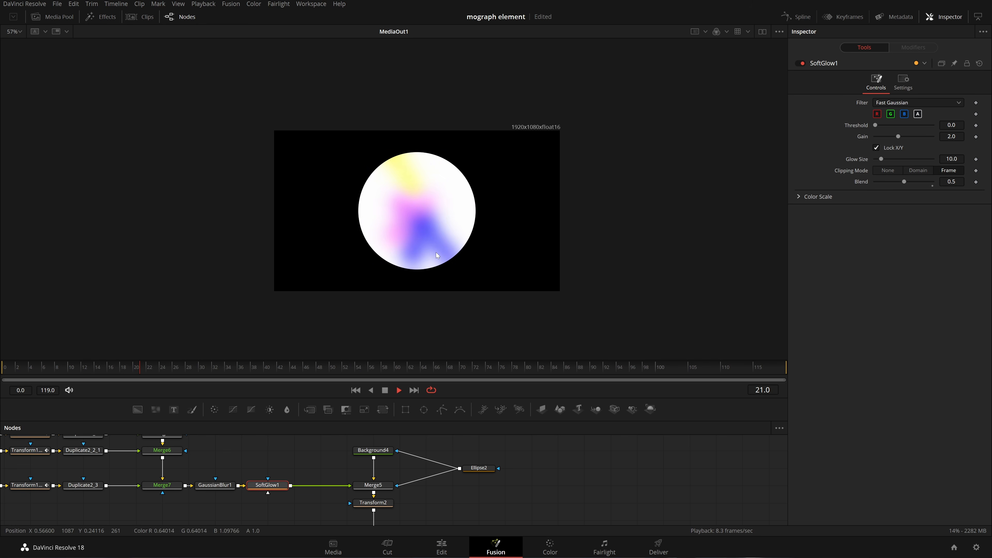
pyautogui.hotkey('ctrl', 'f')
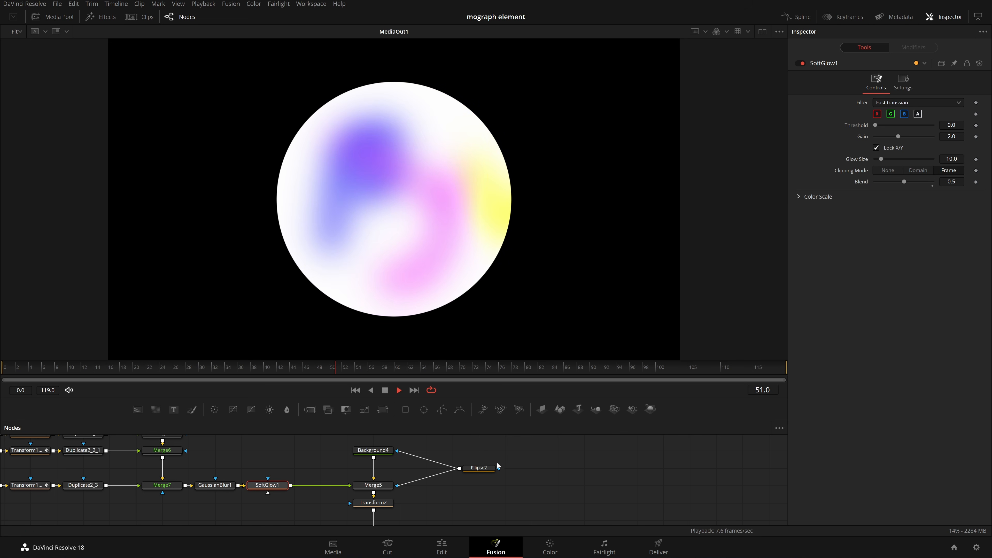
pyautogui.press('space')
# Step: Set GaussianBlur1's strength to 1.0
pyautogui.moveTo(470, 487); pyautogui.dragTo(488, 484)
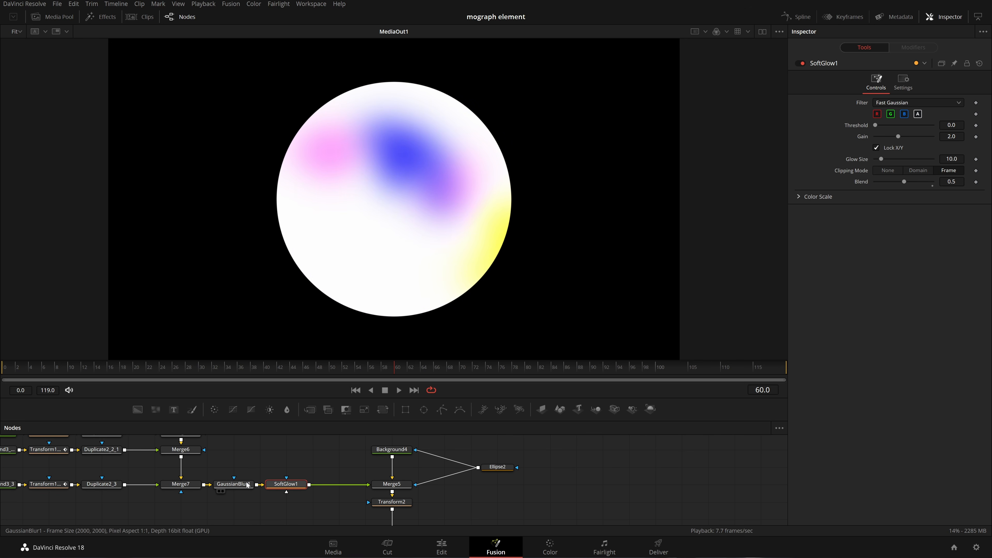
pyautogui.click(247, 485)
pyautogui.moveTo(931, 102); pyautogui.dragTo(933, 103)
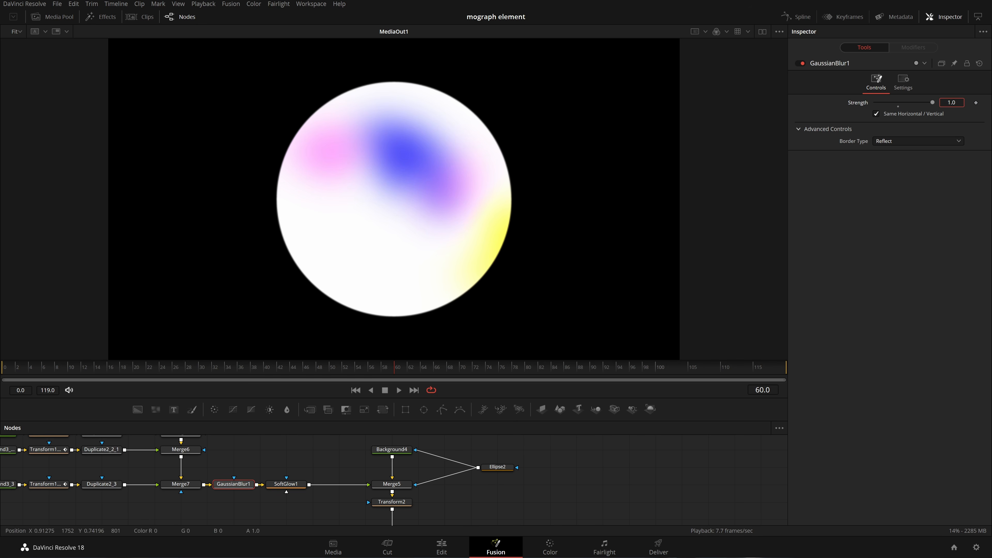
pyautogui.click(951, 102)
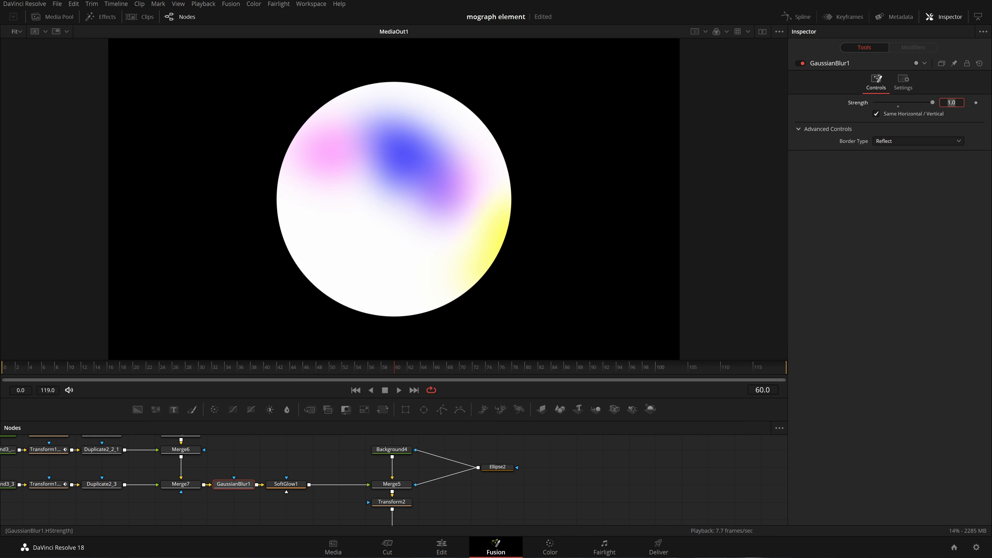
# Step: Add a Gaussian Blur node between SoftGlow1 and Merge5
pyautogui.moveTo(292, 484); pyautogui.dragTo(317, 483)
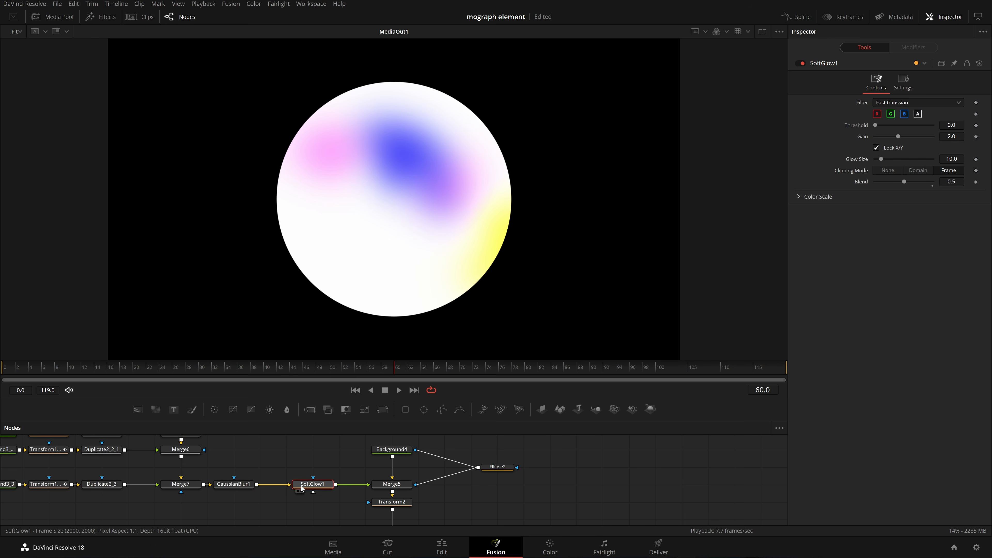
pyautogui.hotkey('shift', 'space')
pyautogui.write('gaui=')
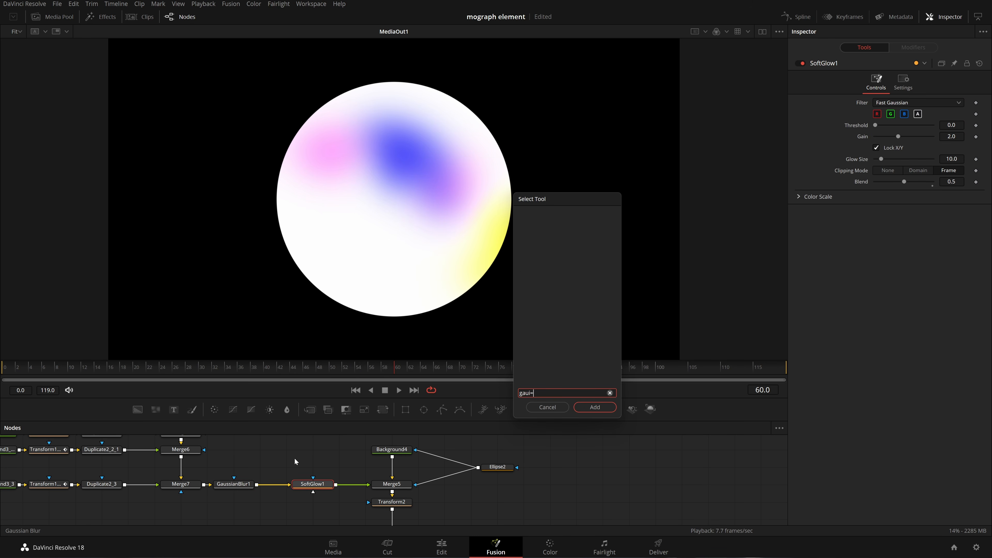
pyautogui.press('BackSpace')
pyautogui.press('BackSpace')
pyautogui.write('ssia')
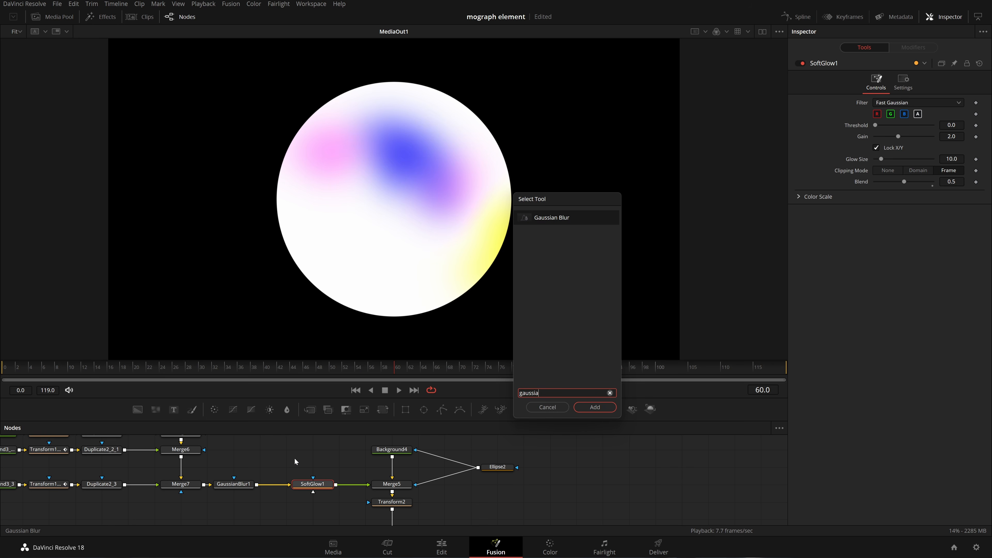
pyautogui.press('Return')
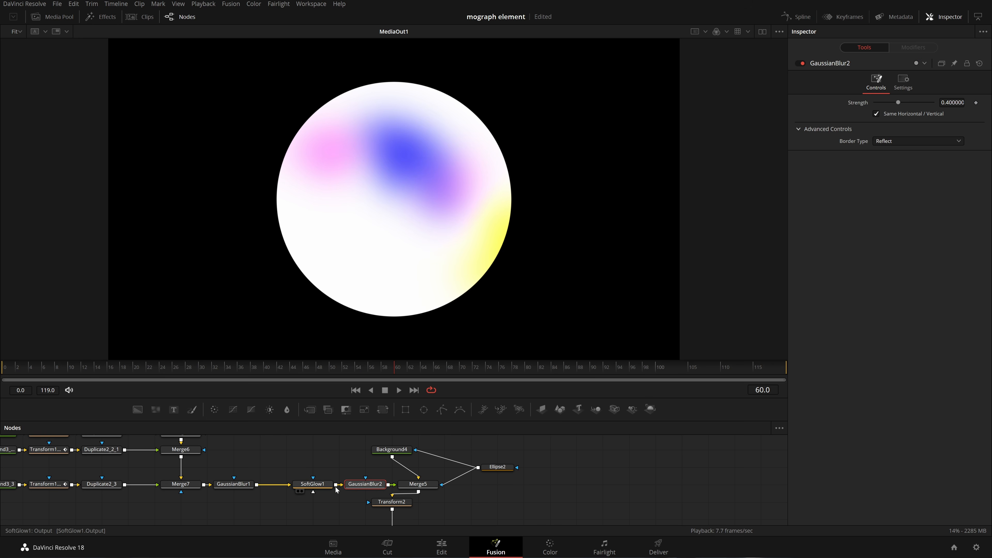
# Step: Stack SoftGlow1 and GaussianBlur2 beneath GaussianBlur1, and move the three nodes up beside Merge6 and Merge7
pyautogui.click(323, 484)
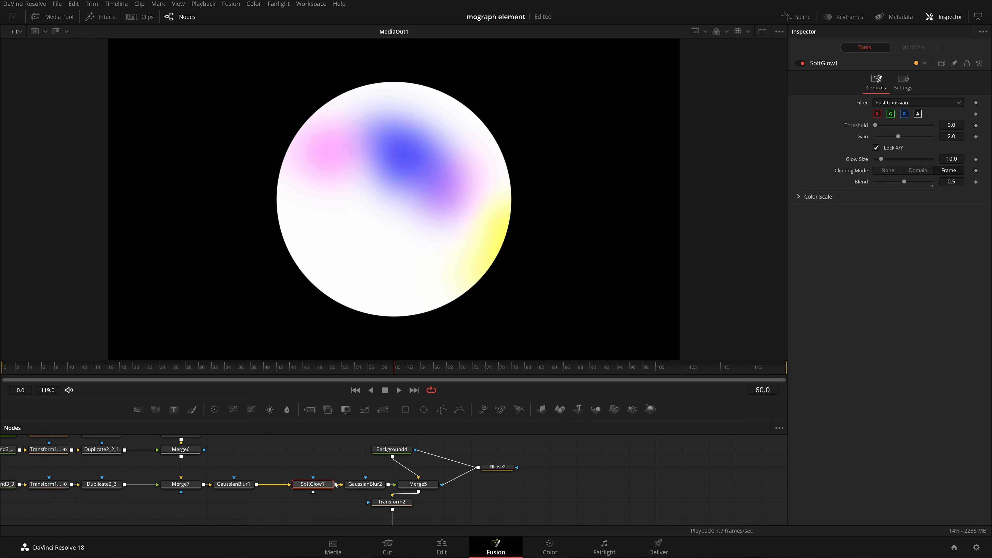
pyautogui.moveTo(321, 485); pyautogui.dragTo(294, 486)
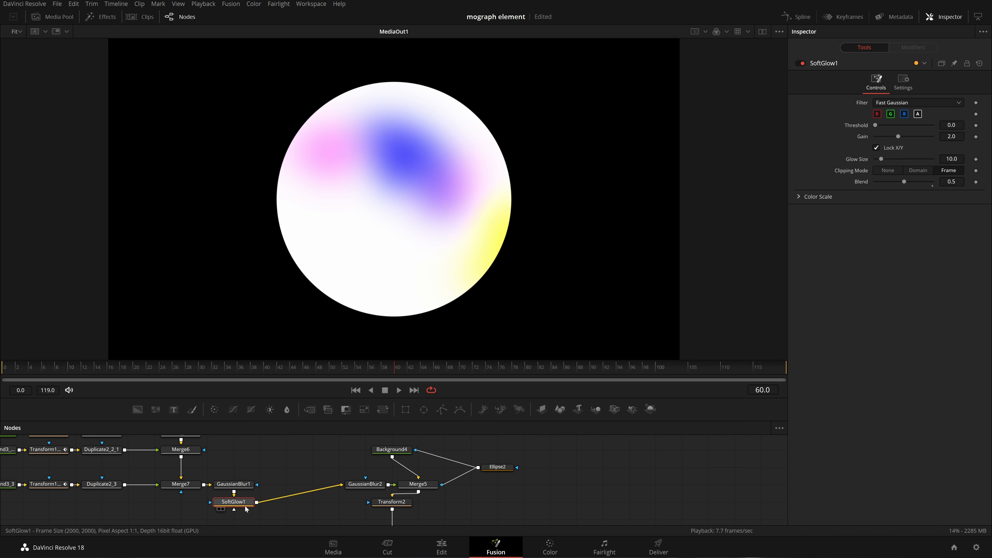
pyautogui.moveTo(235, 535); pyautogui.dragTo(233, 520)
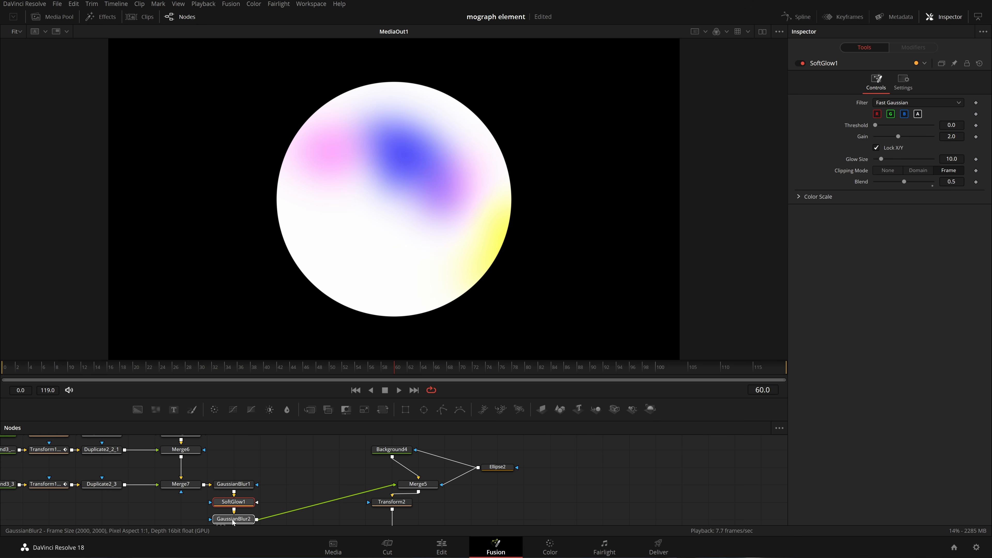
pyautogui.moveTo(310, 491); pyautogui.dragTo(305, 466)
pyautogui.scroll(2, 258, 483)
pyautogui.moveTo(207, 464); pyautogui.dragTo(269, 461)
pyautogui.click(315, 452)
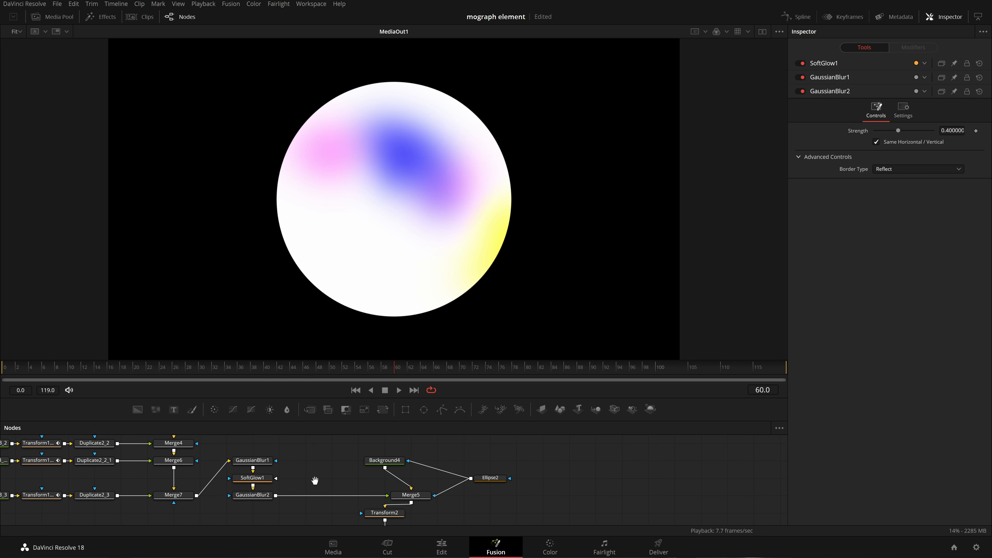
# Step: Align Merge5 directly beneath Background4 and place Ellipse2 level with Merge5
pyautogui.scroll(2, 315, 469)
pyautogui.moveTo(411, 495); pyautogui.dragTo(385, 495)
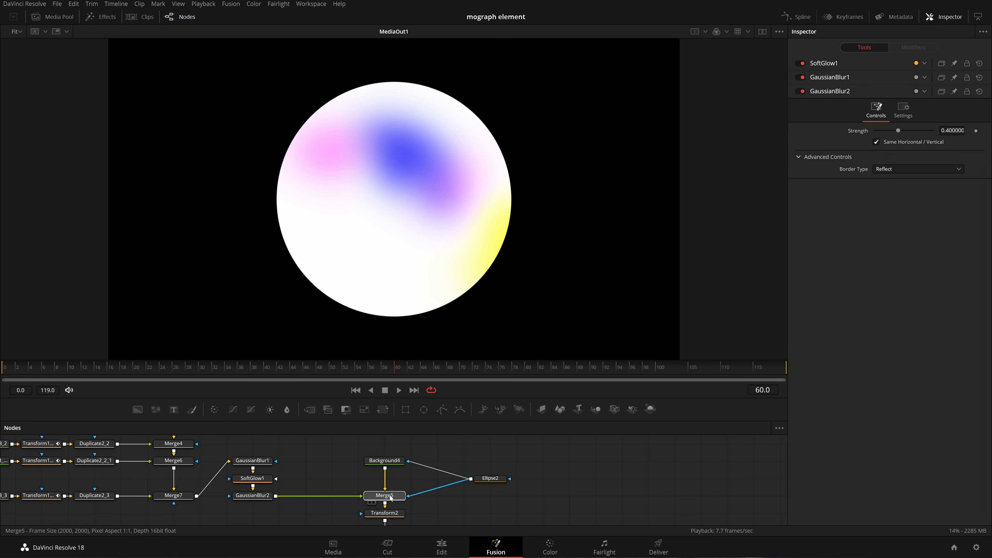
pyautogui.click(452, 487)
pyautogui.click(465, 461)
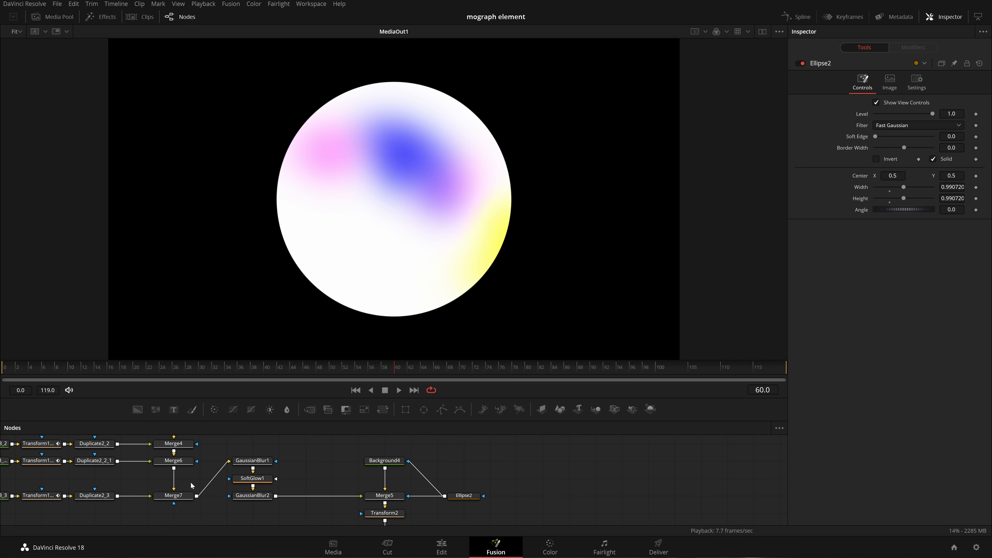
pyautogui.scroll(-5, 395, 502)
pyautogui.scroll(6, 395, 501)
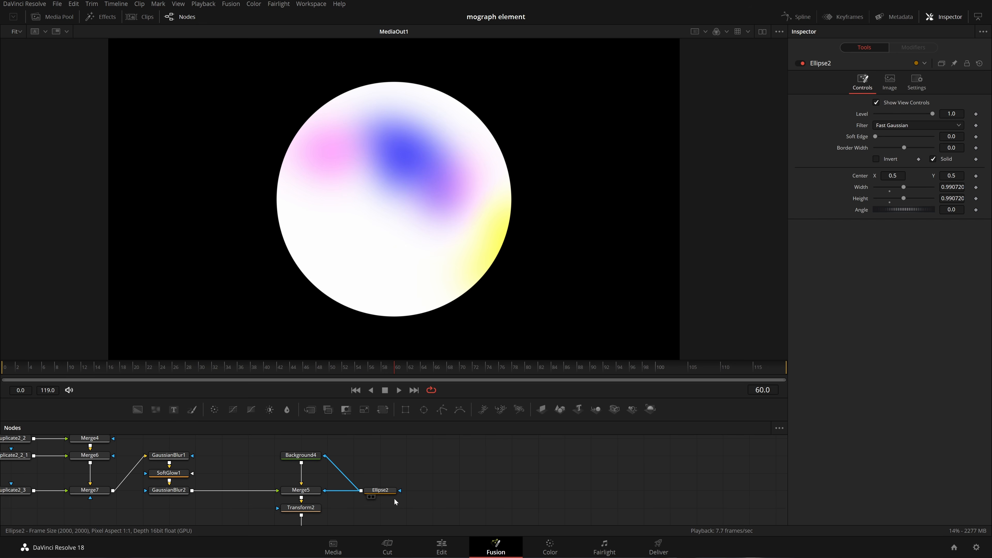
pyautogui.moveTo(342, 477); pyautogui.dragTo(368, 476)
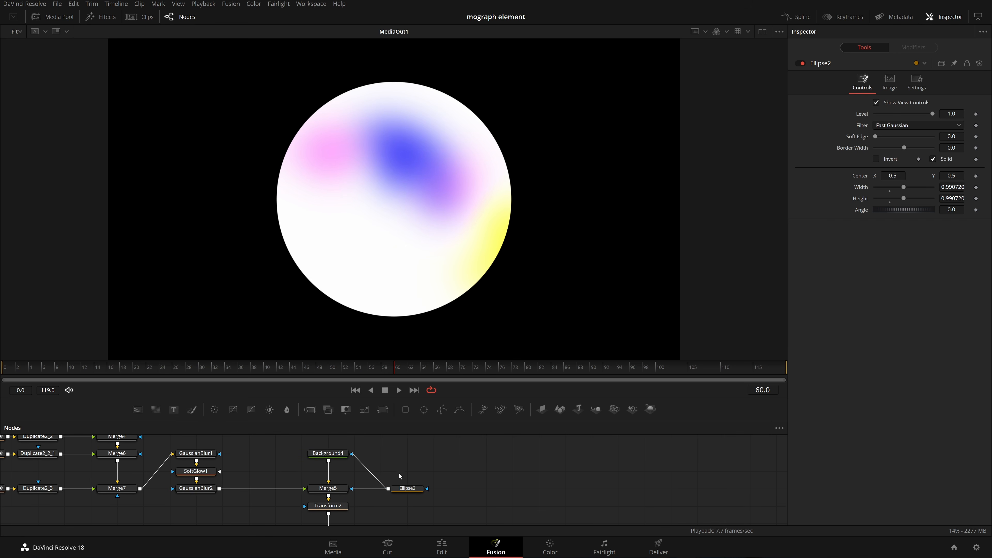
# Step: Test GaussianBlur2 at strength 1.0 during playback, and settle its strength at about 0.591
pyautogui.click(201, 493)
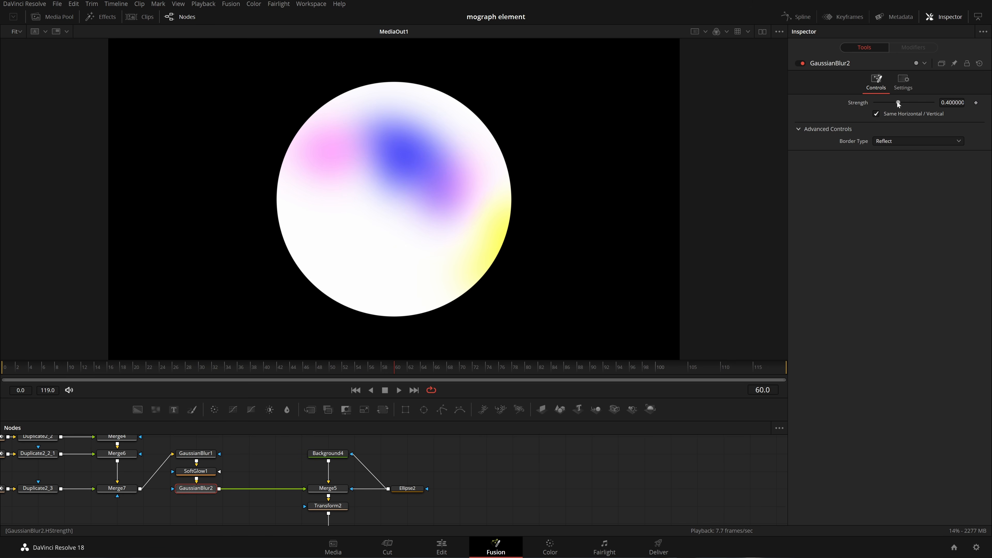
pyautogui.moveTo(897, 102); pyautogui.dragTo(942, 113)
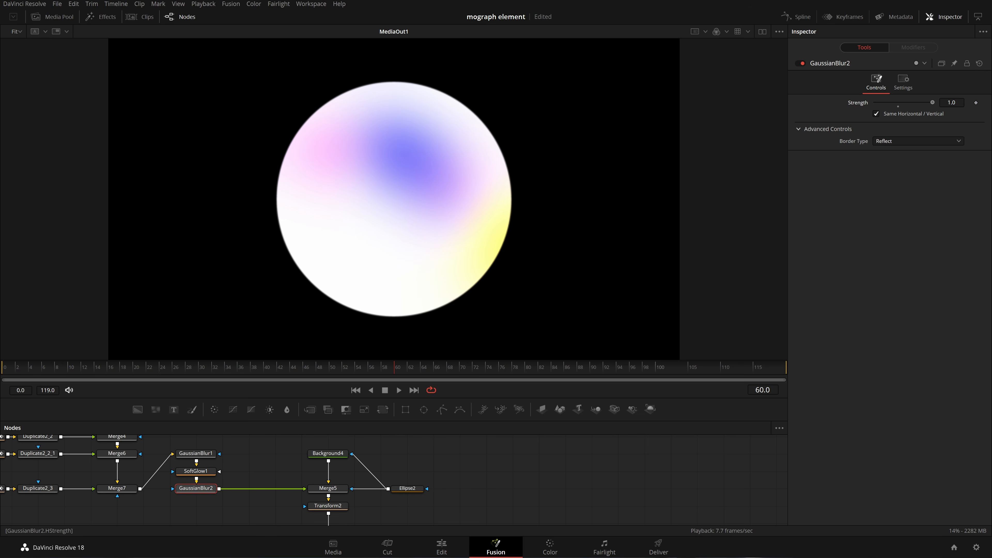
pyautogui.click(399, 390)
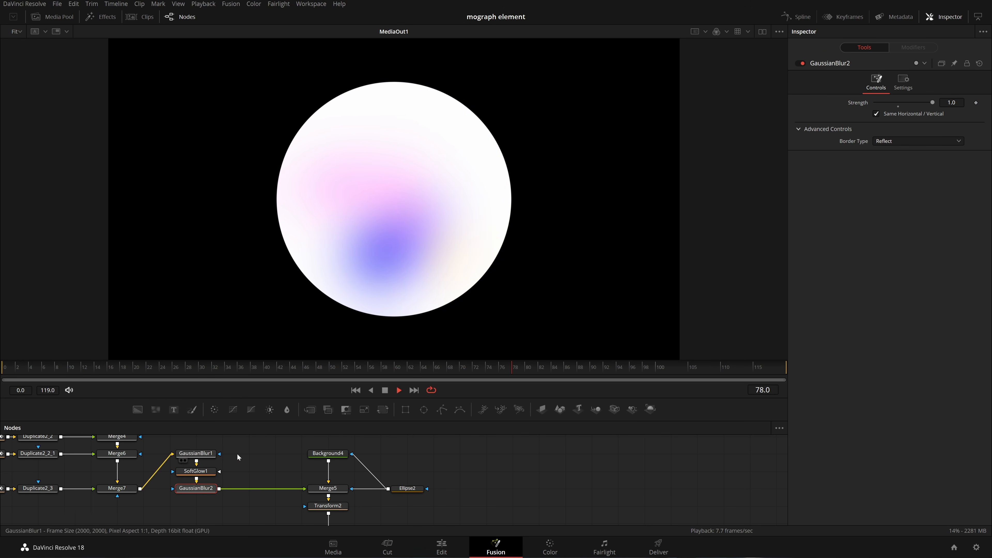
pyautogui.moveTo(936, 102); pyautogui.dragTo(911, 115)
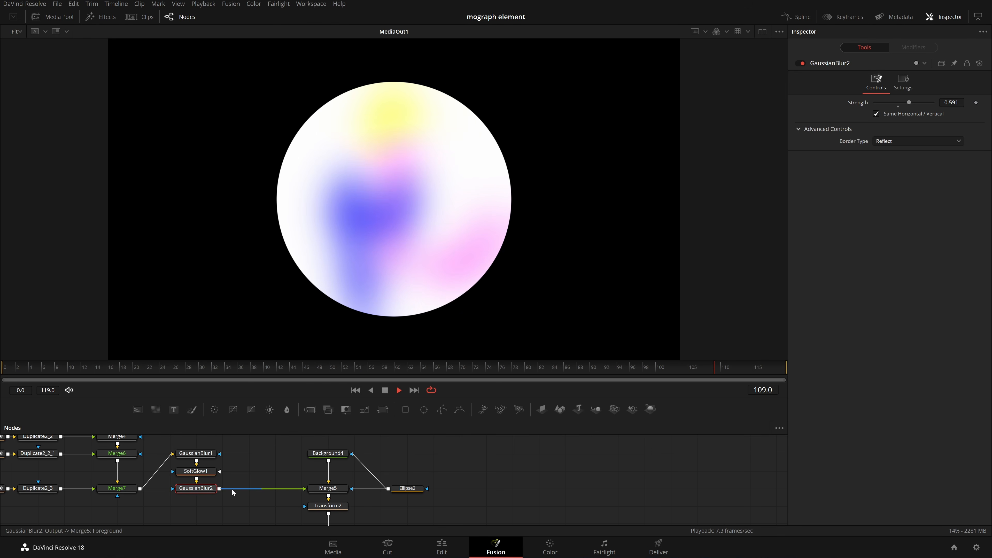
# Step: Add a Soft Glow node between GaussianBlur2 and Merge5, and save the project
pyautogui.hotkey('shift', 'space')
pyautogui.write('a')
pyautogui.press('BackSpace')
pyautogui.write('soft')
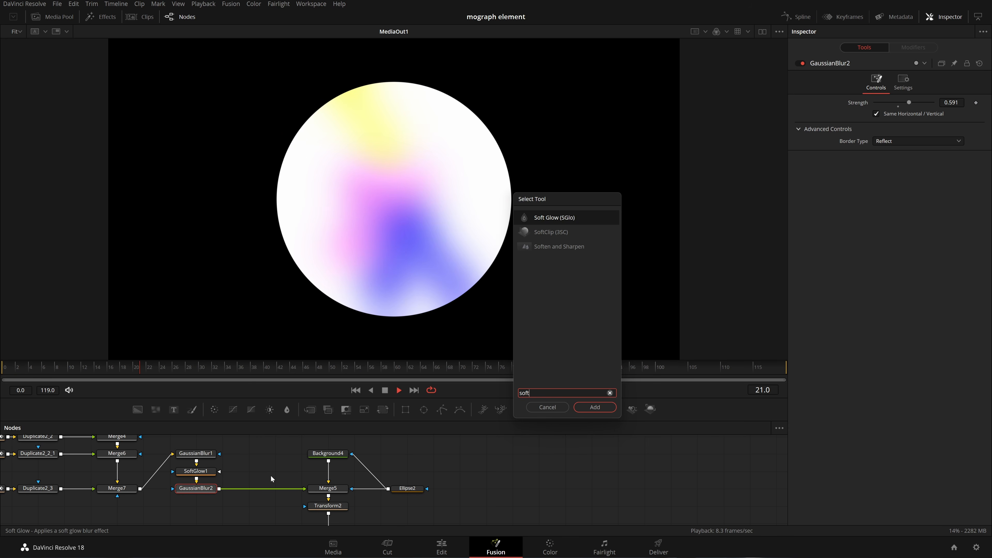
pyautogui.press('Return')
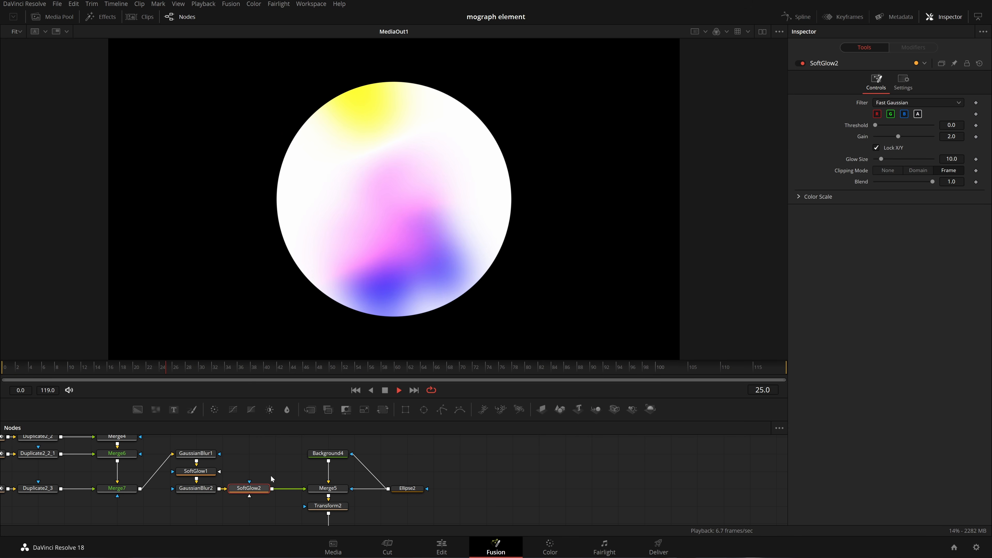
pyautogui.hotkey('ctrl', 's')
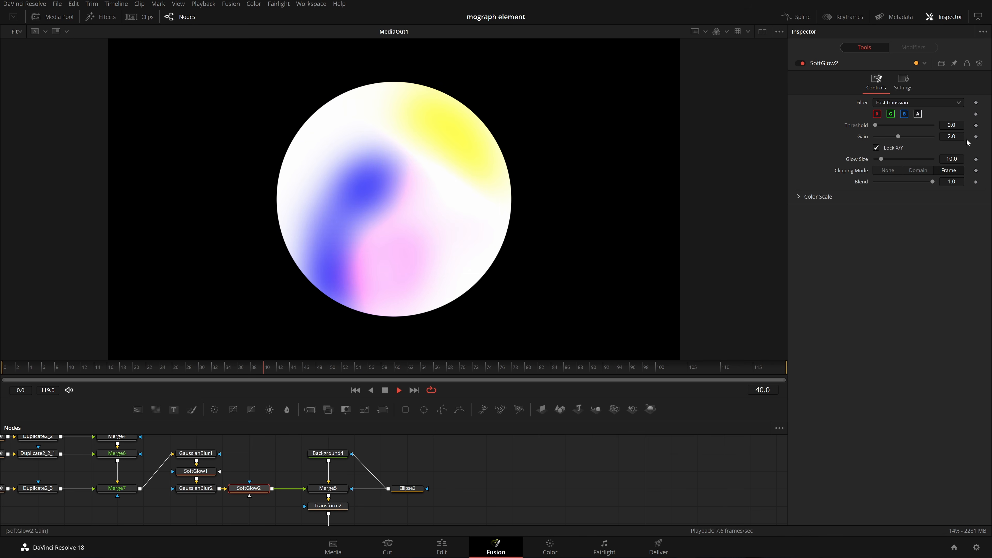
# Step: Lower SoftGlow2's blend to about 0.11 and play the animation from the start
pyautogui.moveTo(933, 182); pyautogui.dragTo(920, 184)
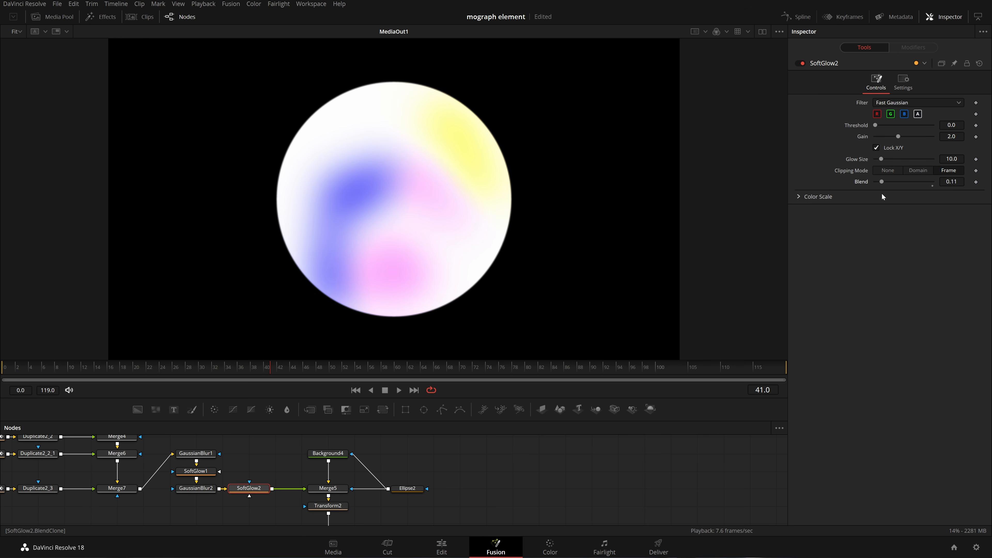
pyautogui.click(356, 390)
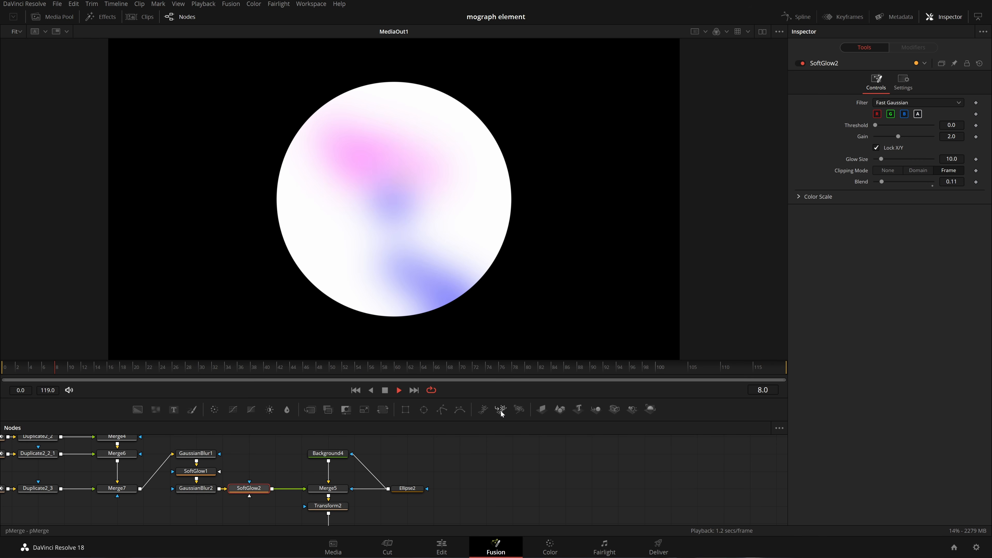
pyautogui.moveTo(313, 461); pyautogui.dragTo(357, 461)
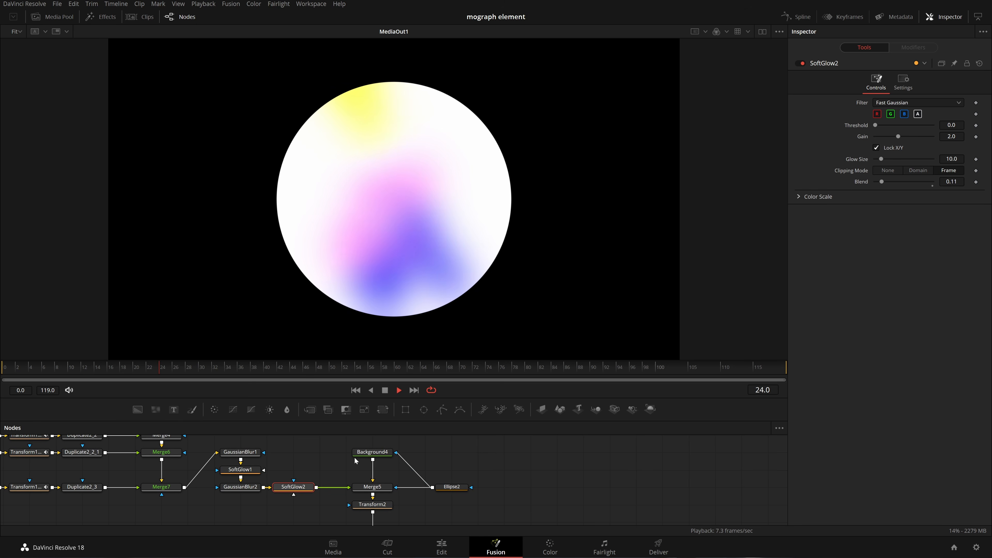
# Step: Change Background4's colour to a warm off-white, #fffaf4
pyautogui.click(379, 453)
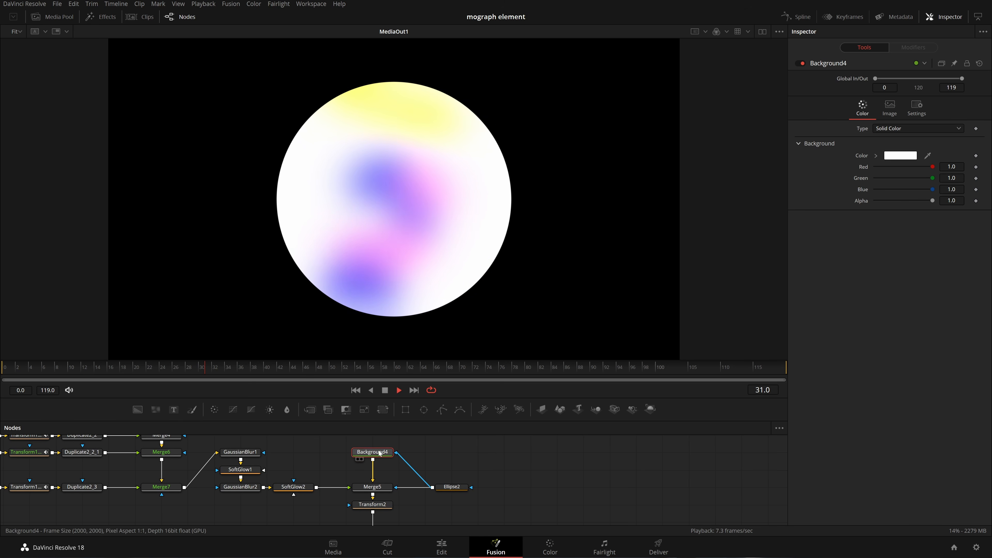
pyautogui.click(900, 155)
pyautogui.moveTo(527, 178); pyautogui.dragTo(656, 156)
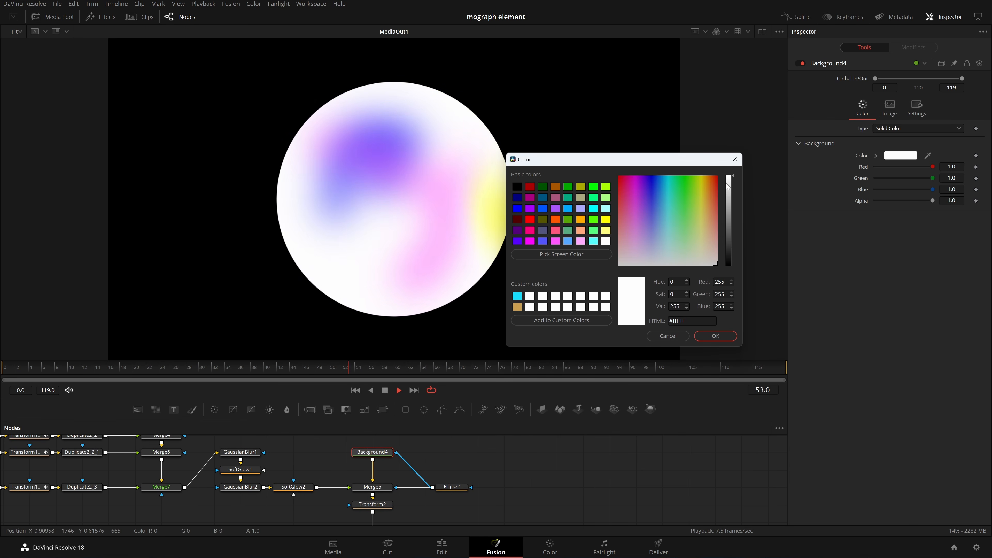
pyautogui.moveTo(733, 176)
pyautogui.mouseDown()
pyautogui.moveTo(735, 213)
pyautogui.moveTo(736, 176)
pyautogui.moveTo(735, 185)
pyautogui.mouseUp()
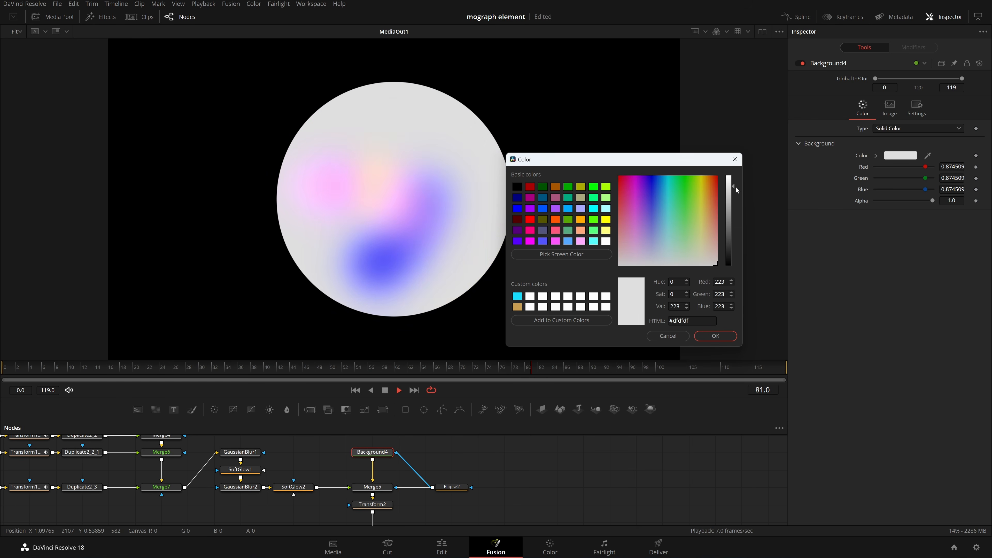
pyautogui.click(699, 250)
pyautogui.moveTo(701, 250)
pyautogui.mouseDown()
pyautogui.moveTo(702, 265)
pyautogui.moveTo(633, 250)
pyautogui.moveTo(709, 262)
pyautogui.mouseUp()
pyautogui.moveTo(729, 183); pyautogui.dragTo(729, 176)
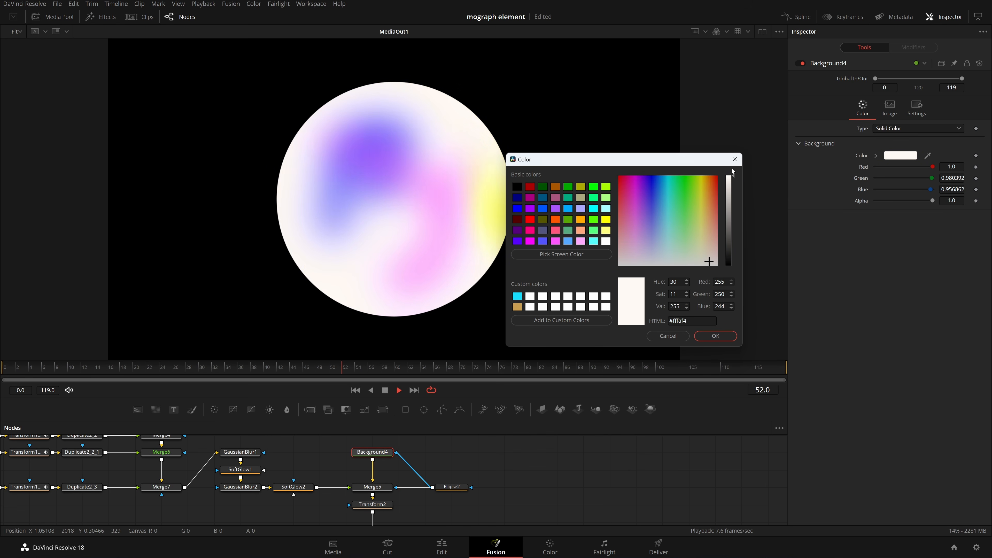
pyautogui.click(712, 334)
# Step: Move Ellipse2 level with Background4 and paste a copy of the ellipse mask above Background4
pyautogui.moveTo(449, 487); pyautogui.dragTo(457, 452)
pyautogui.scroll(2, 470, 459)
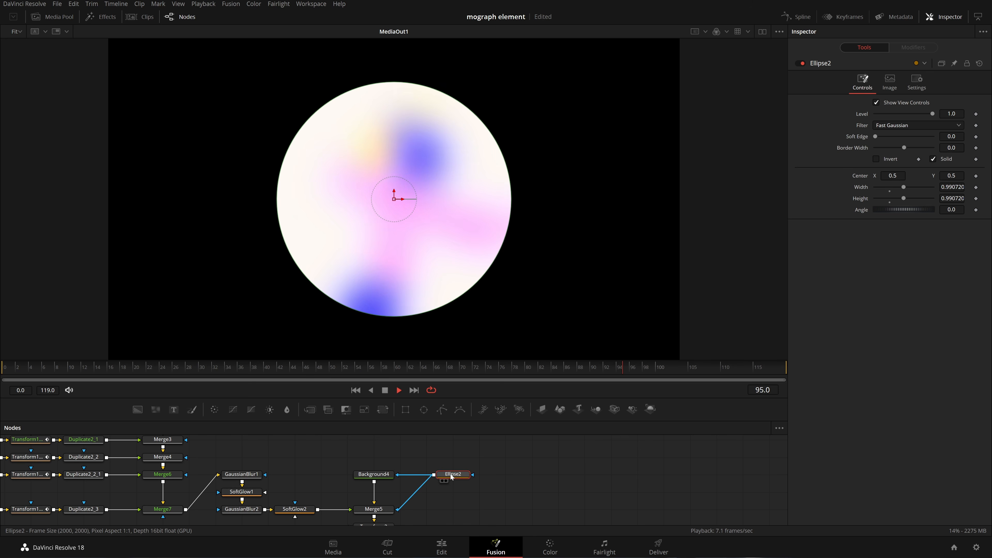
pyautogui.click(381, 474)
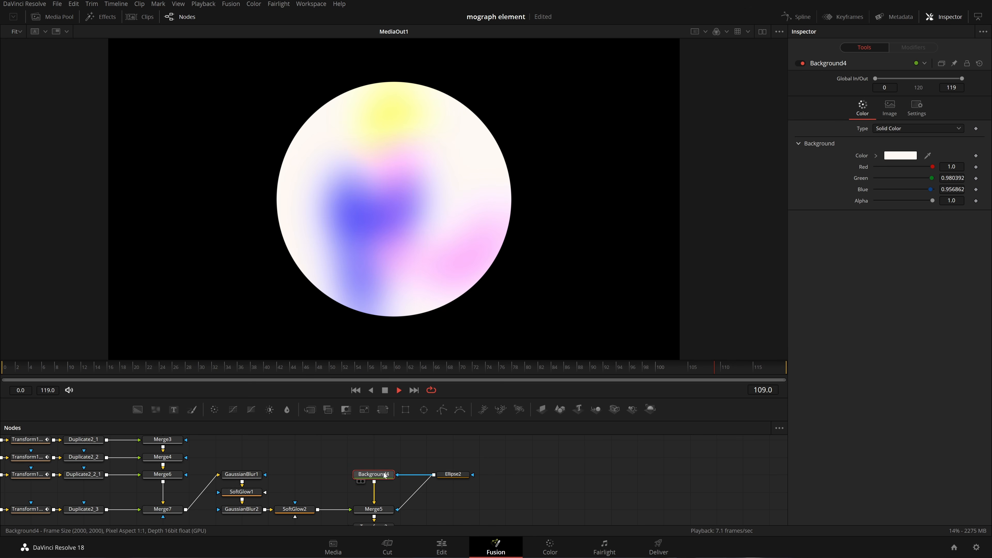
pyautogui.click(399, 452)
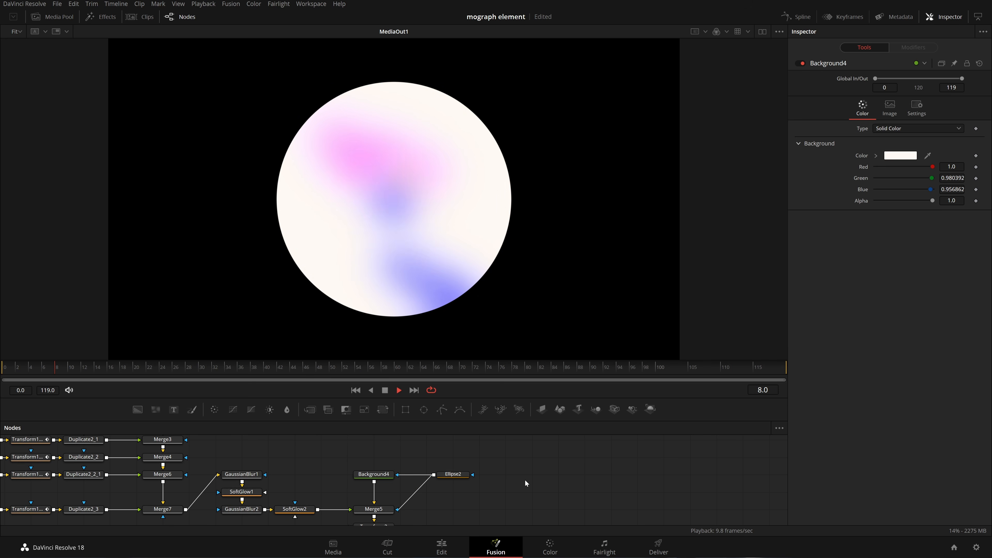
pyautogui.hotkey('ctrl', 'v')
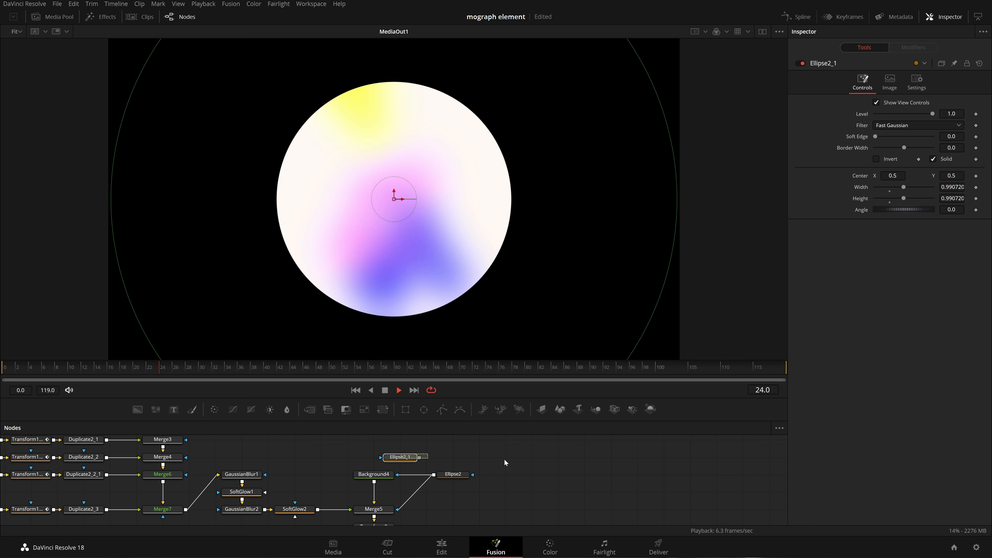
# Step: Move Ellipse2 farther from Background4 and try inserting the copied ellipse mask Ellipse2_1 into the connection between them
pyautogui.moveTo(410, 457); pyautogui.dragTo(515, 474)
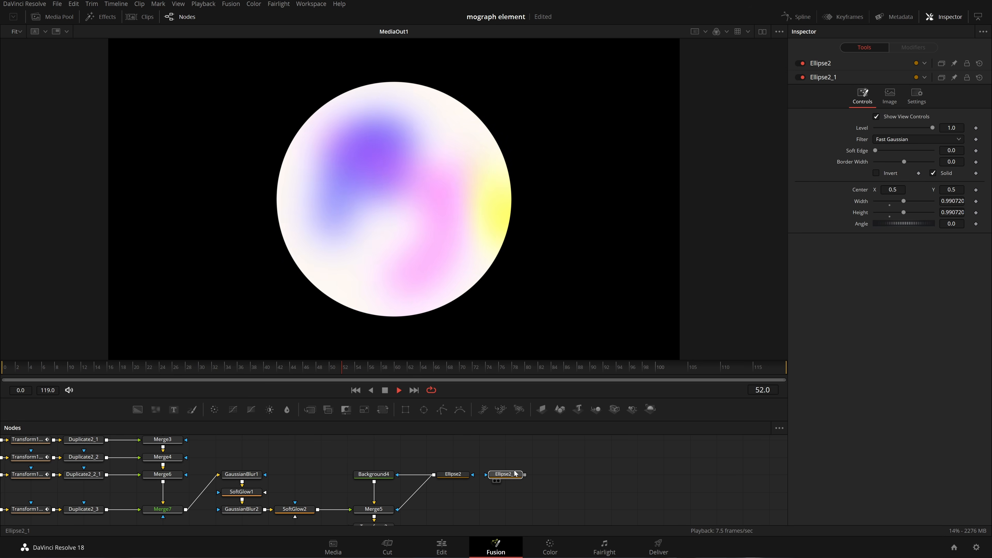
pyautogui.hotkey('ctrl', 'z')
pyautogui.moveTo(464, 478); pyautogui.dragTo(569, 478)
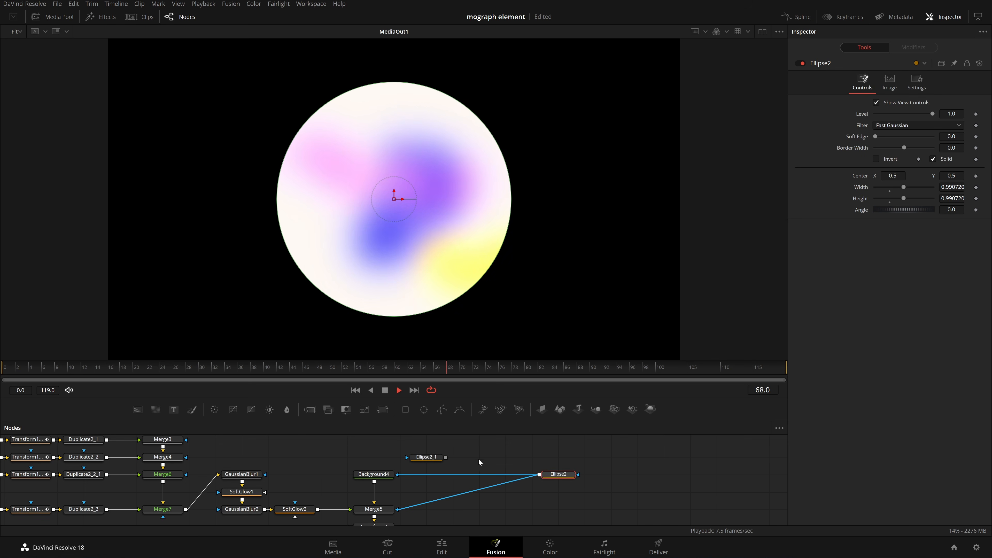
pyautogui.moveTo(429, 459); pyautogui.dragTo(453, 474)
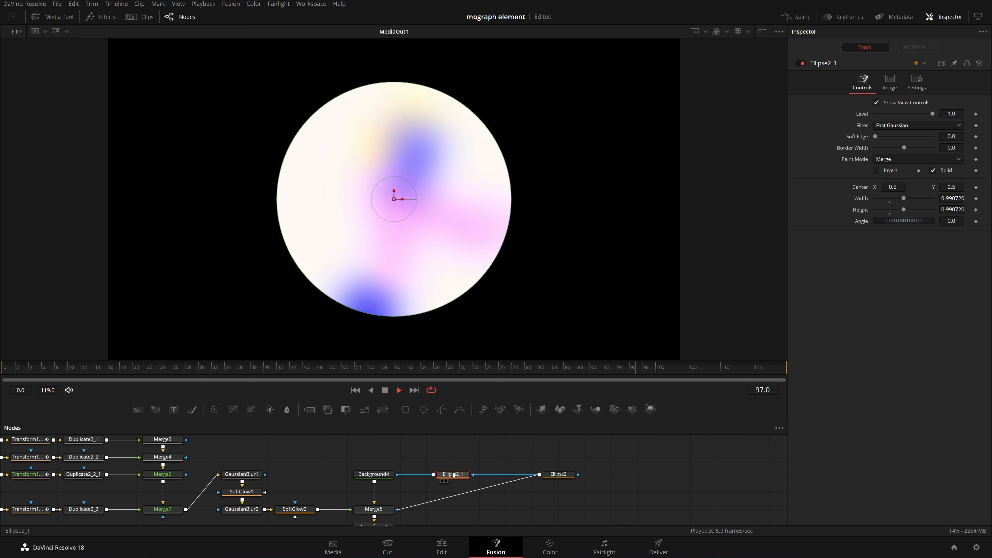
# Step: Turn off the solid fill of Ellipse2_1 and raise its border width to 0.01
pyautogui.click(932, 170)
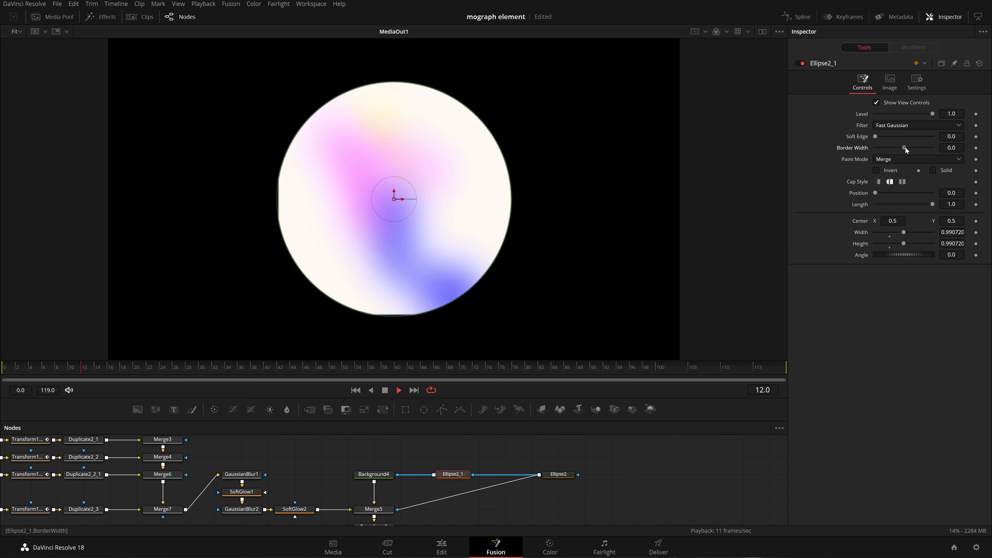
pyautogui.moveTo(906, 149); pyautogui.dragTo(907, 151)
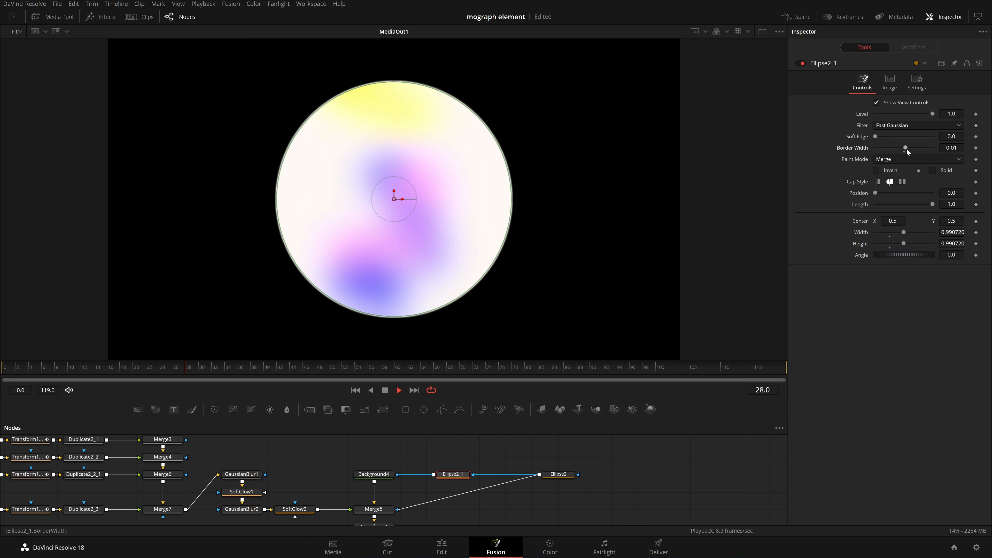
pyautogui.scroll(5, 486, 198)
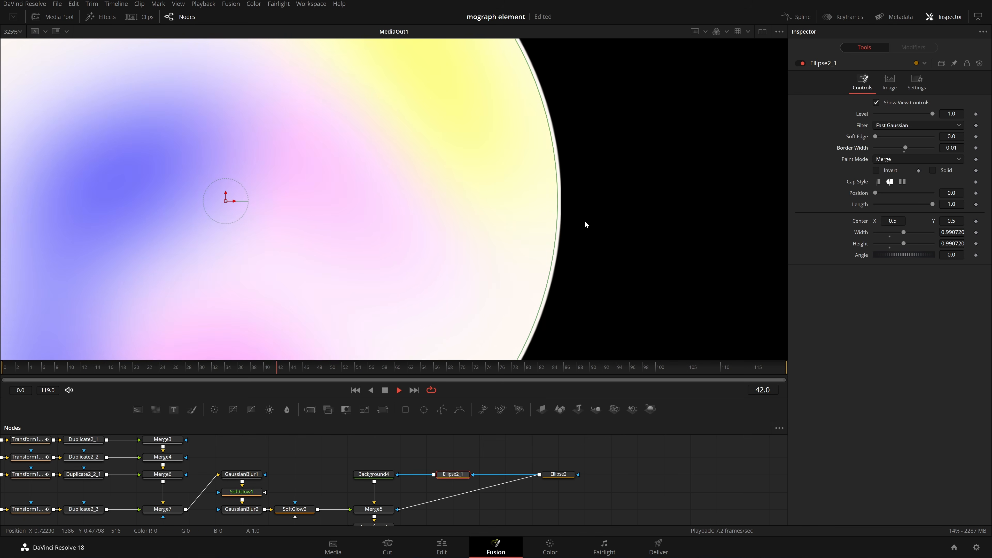
# Step: Show Background4 in the viewer to check the masked edge, and delete the Ellipse2_1 mask
pyautogui.press('1')
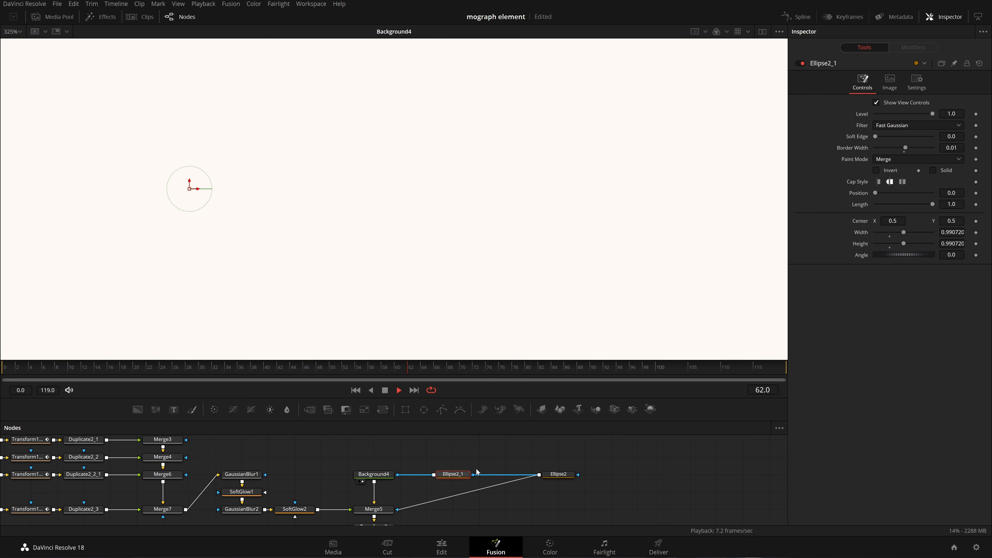
pyautogui.scroll(-5, 521, 330)
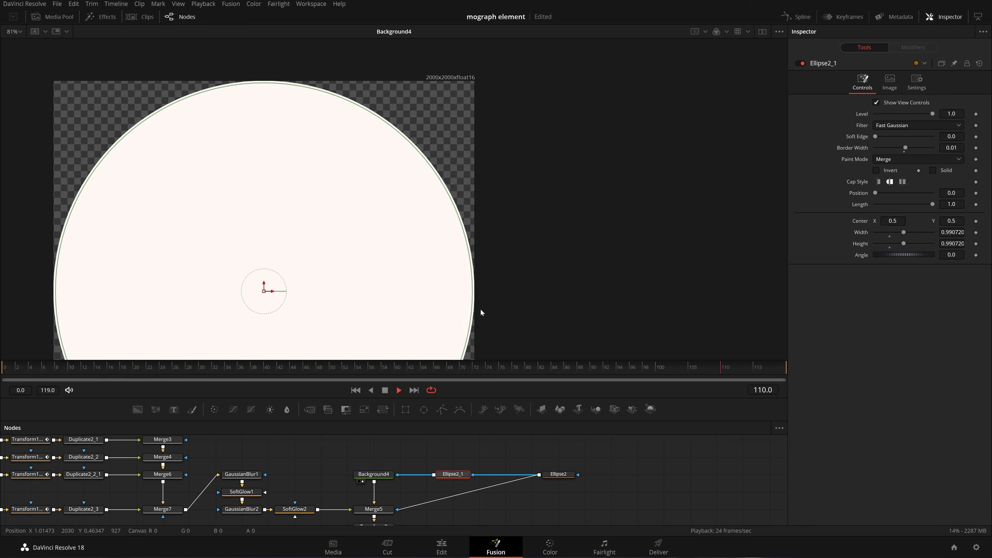
pyautogui.scroll(-1, 484, 297)
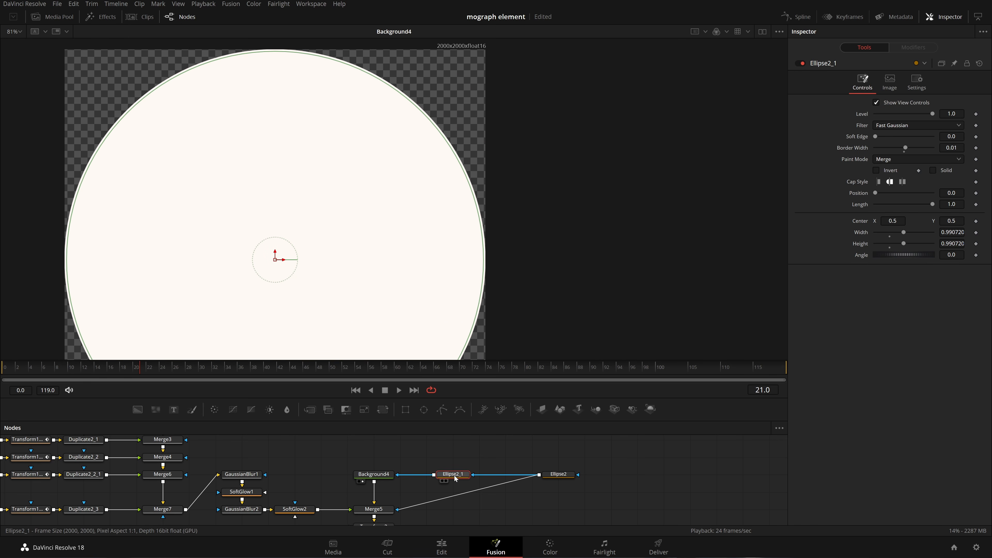
pyautogui.press('Delete')
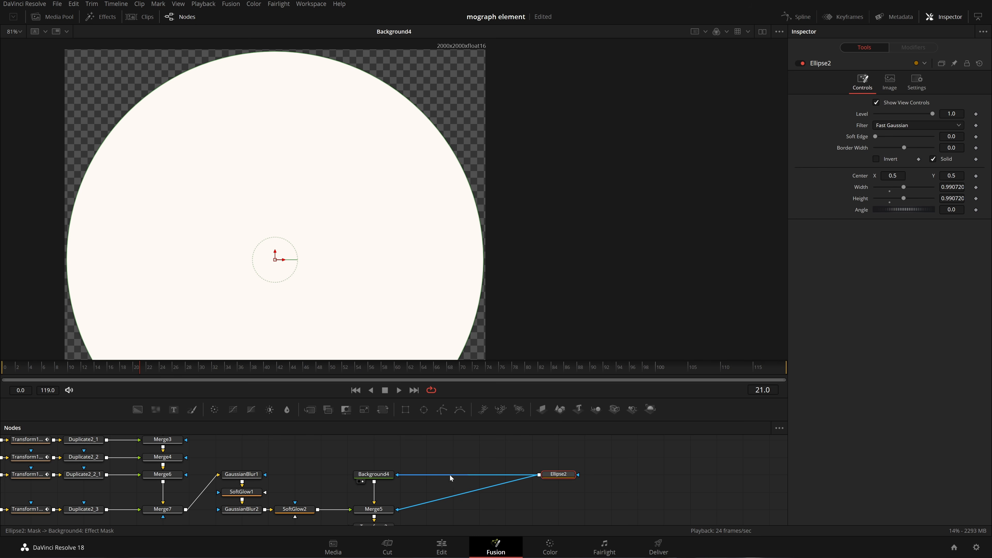
# Step: Add a Merge node after Transform2, feed it a new Background node, and place that background beside the merge
pyautogui.scroll(-3, 370, 478)
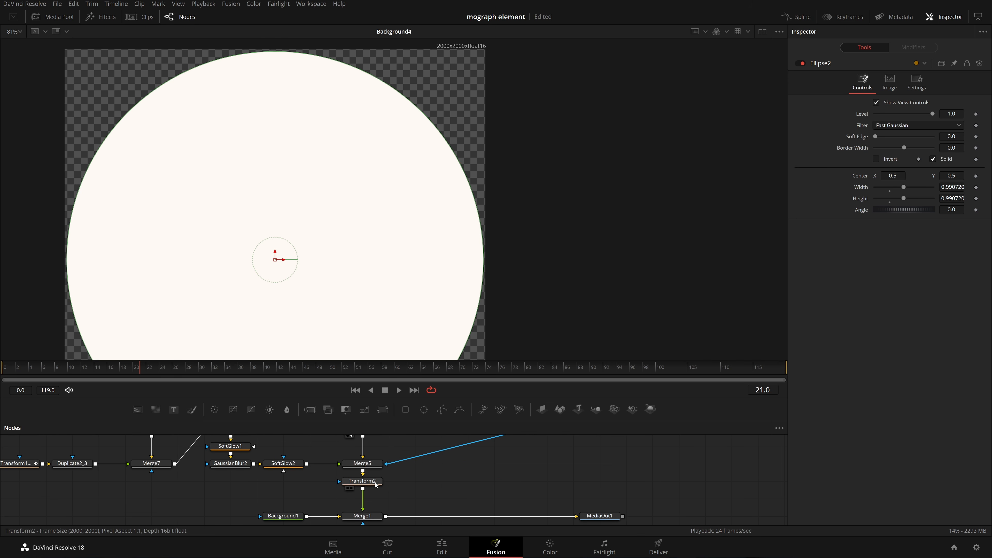
pyautogui.click(371, 482)
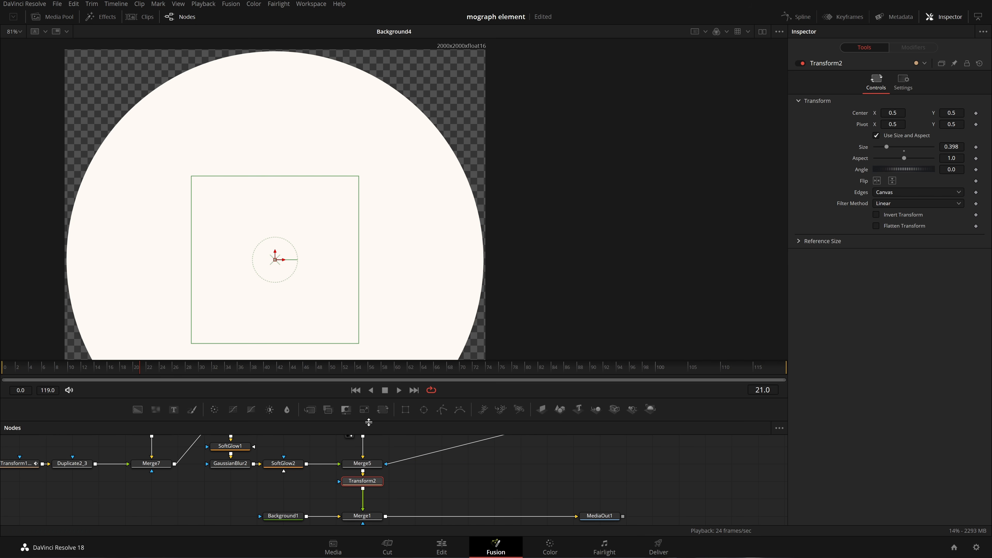
pyautogui.click(311, 410)
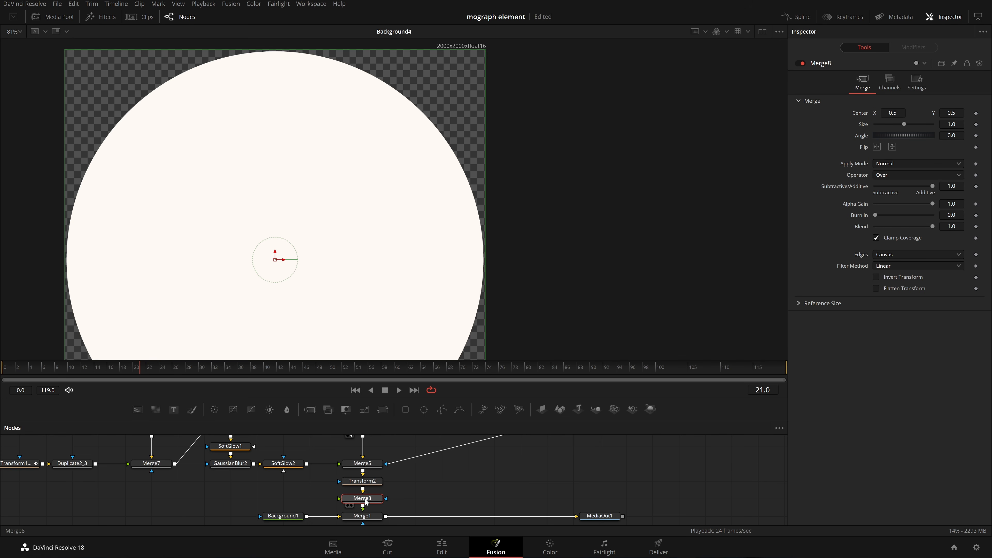
pyautogui.hotkey('ctrl', 'z')
pyautogui.click(139, 412)
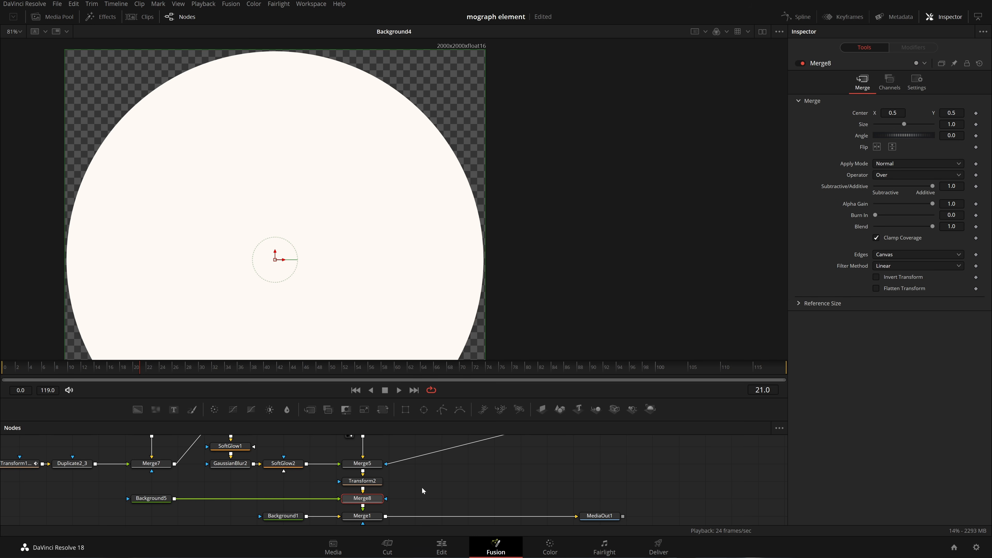
pyautogui.moveTo(148, 502); pyautogui.dragTo(439, 499)
# Step: Paste a copy of Ellipse2 near Background5 and connect it as Background5's effect mask
pyautogui.scroll(-3, 467, 475)
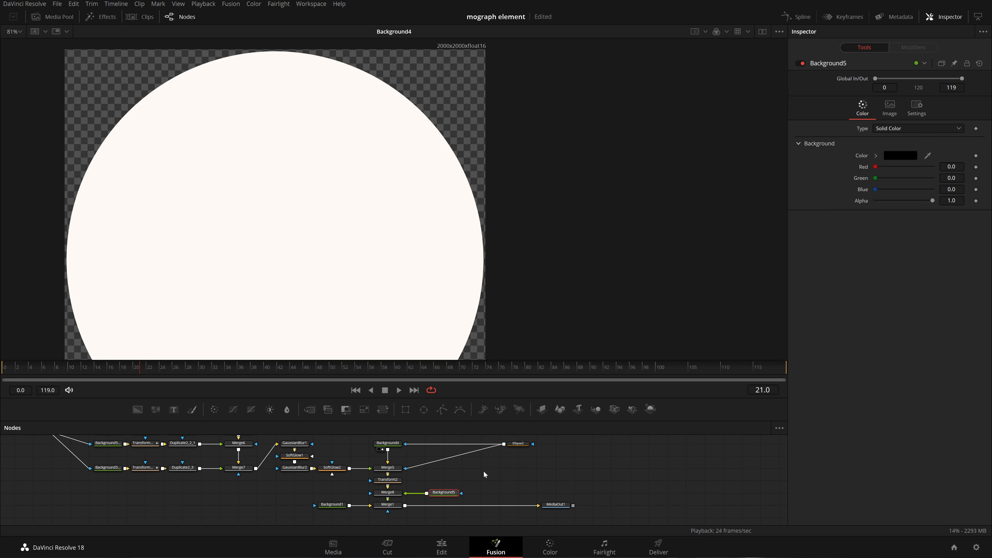
pyautogui.click(520, 451)
pyautogui.hotkey('ctrl', 'c')
pyautogui.hotkey('ctrl', 'v')
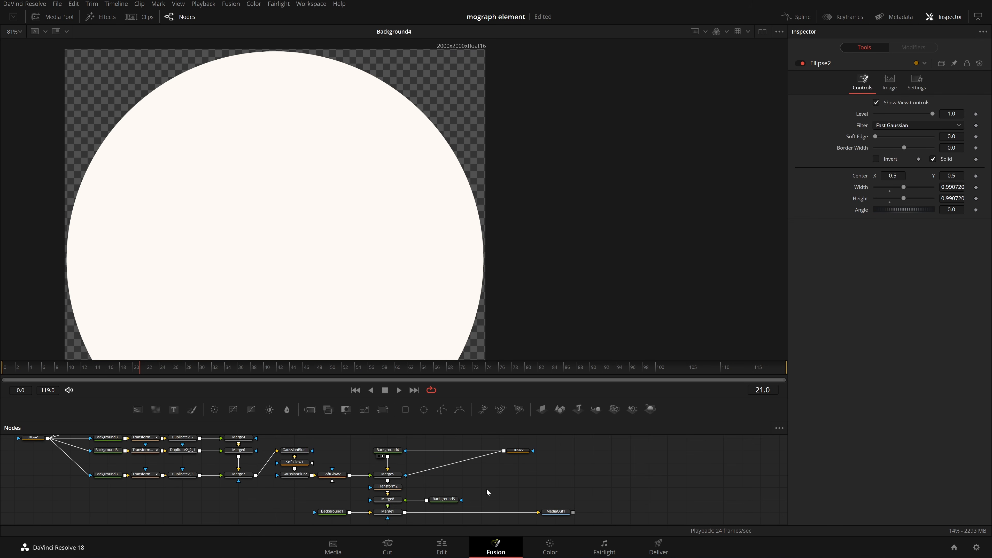
pyautogui.scroll(3, 494, 494)
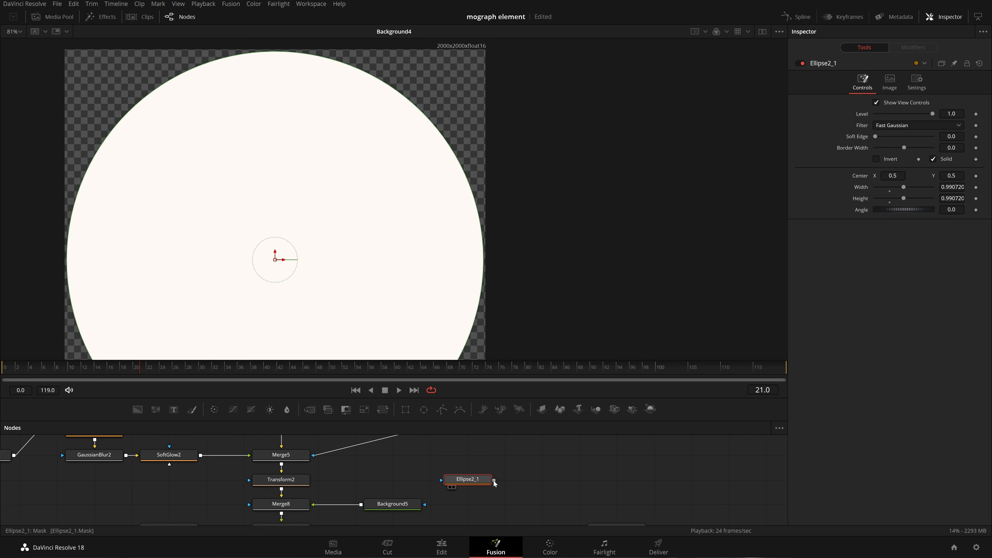
pyautogui.moveTo(494, 480); pyautogui.dragTo(411, 515)
# Step: Set Background5's image width and height to 2000
pyautogui.click(403, 506)
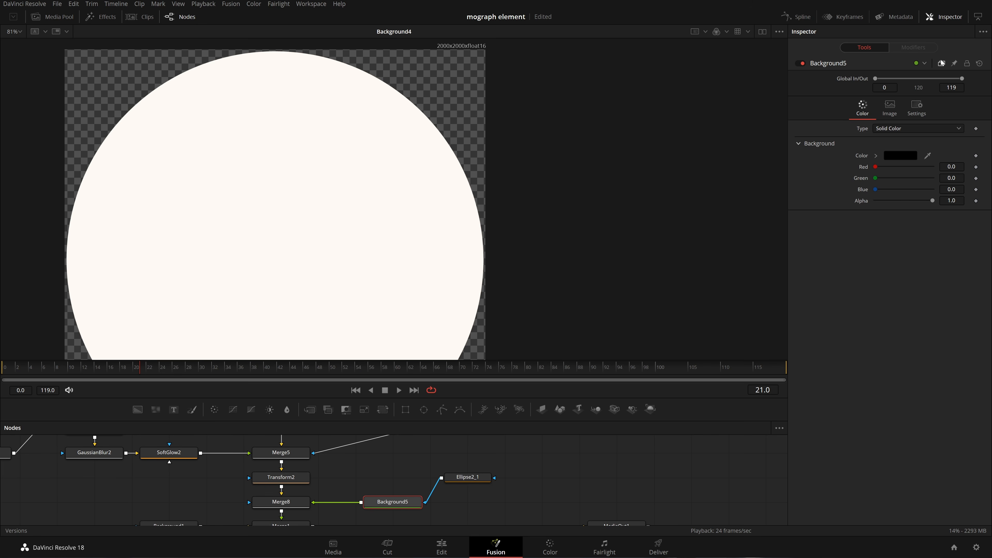
pyautogui.click(898, 106)
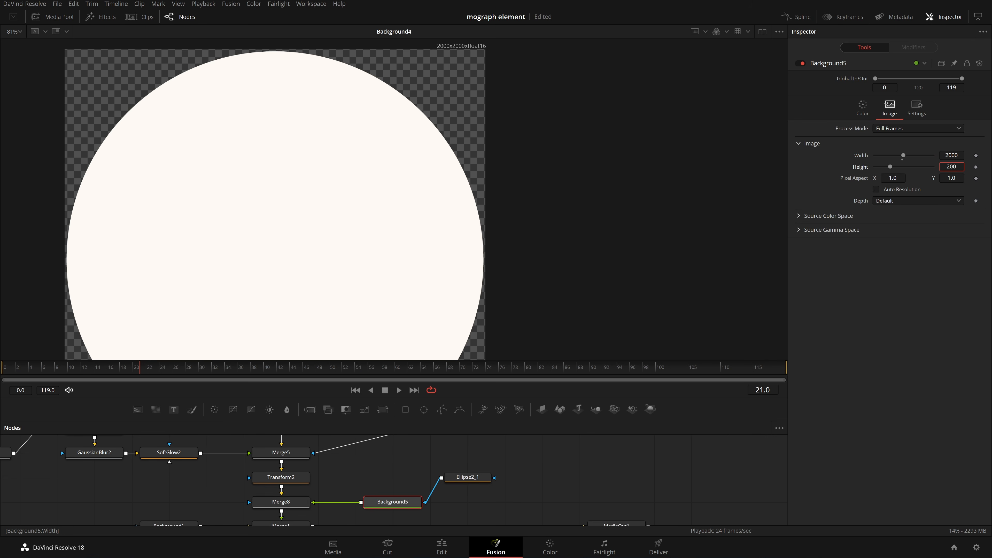
pyautogui.click(928, 284)
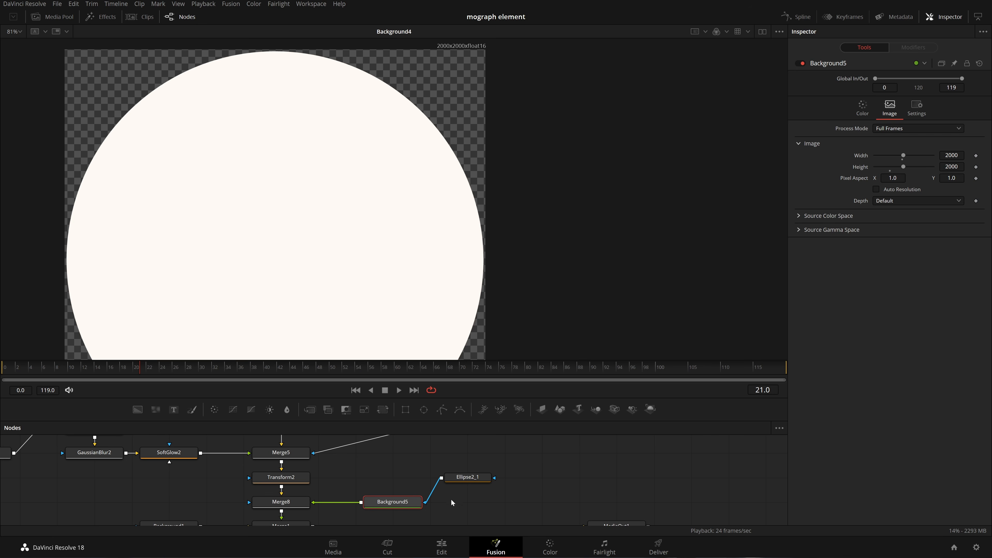
# Step: Change Background5's colour to pure white
pyautogui.click(864, 110)
pyautogui.click(893, 154)
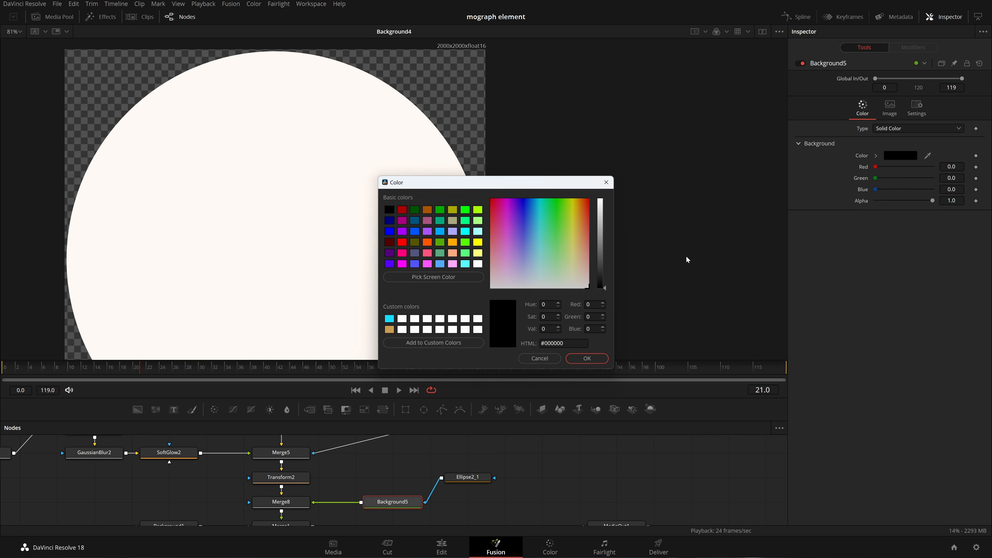
pyautogui.moveTo(598, 267); pyautogui.dragTo(598, 199)
pyautogui.click(599, 356)
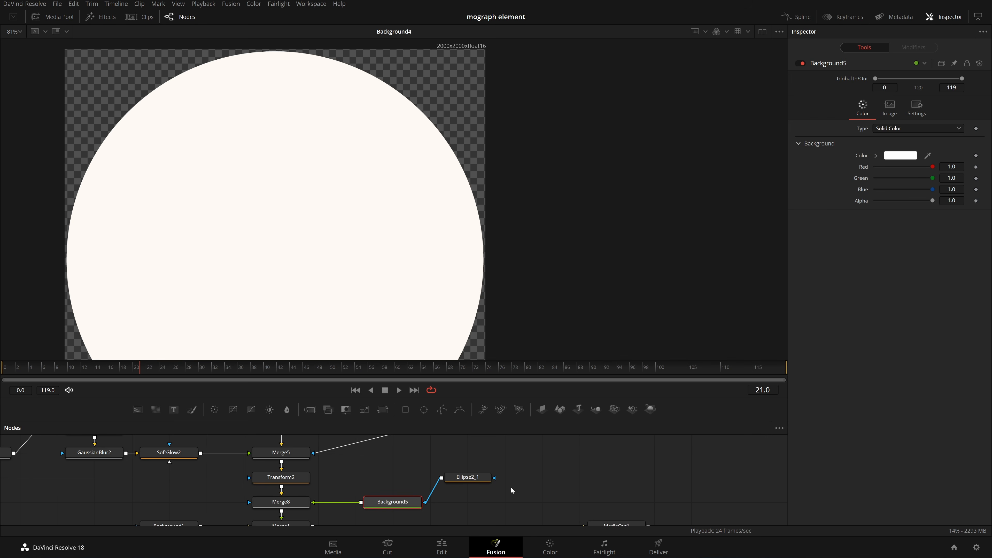
# Step: Line up Ellipse2_1 with Background5 and show Merge8 in the viewer
pyautogui.moveTo(511, 488); pyautogui.dragTo(444, 495)
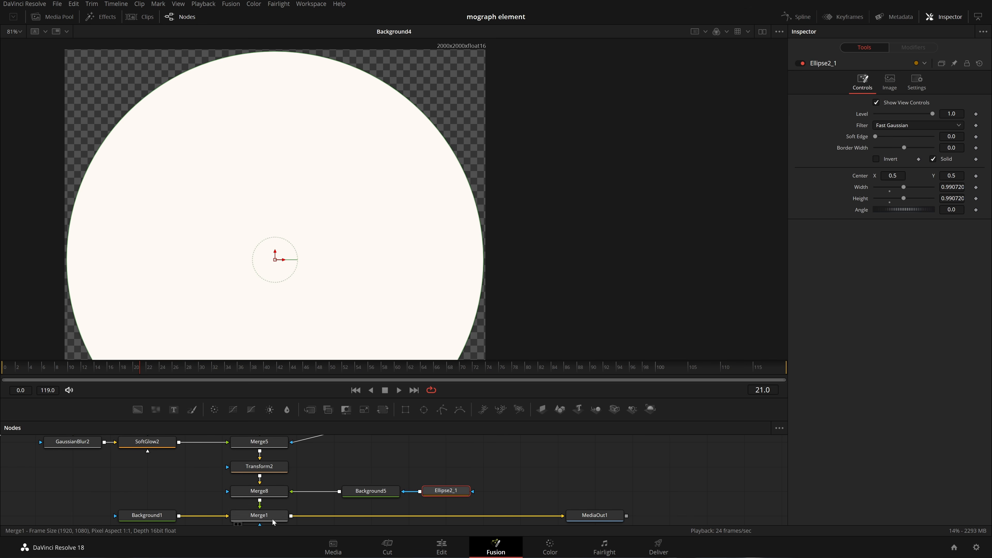
pyautogui.click(239, 500)
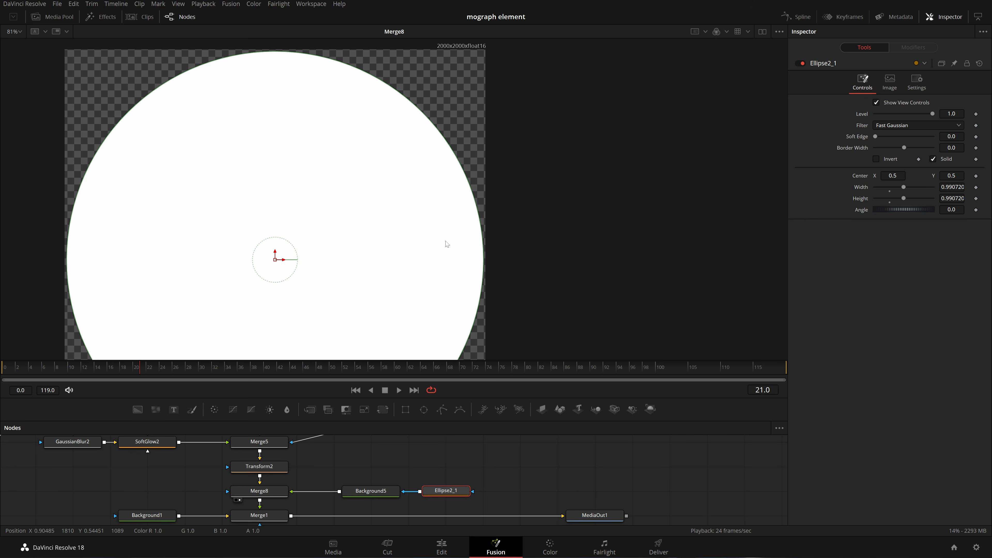
# Step: Change Background4's colour to light pink, #ffc7f9
pyautogui.scroll(5, 323, 462)
pyautogui.hscroll(-3, 317, 459)
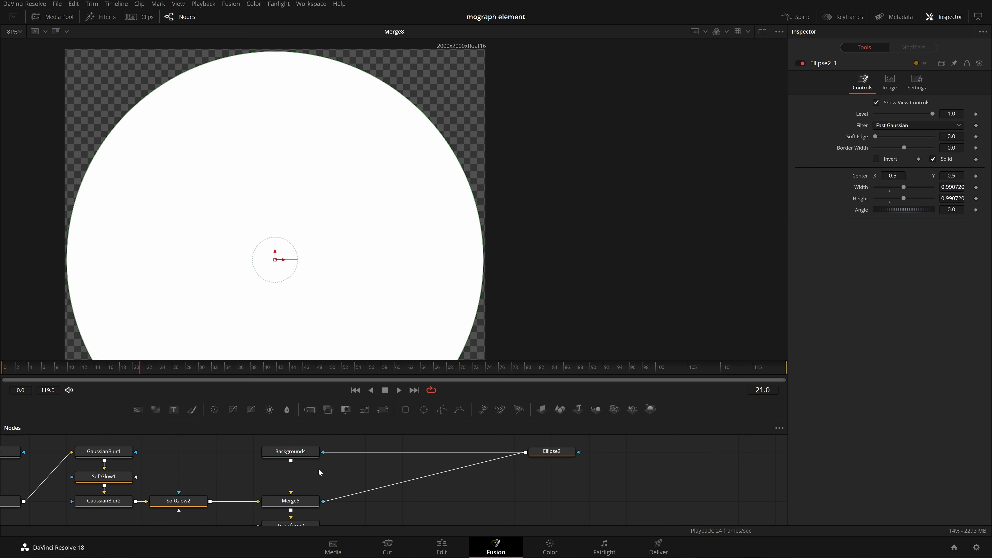
pyautogui.click(294, 459)
pyautogui.click(900, 155)
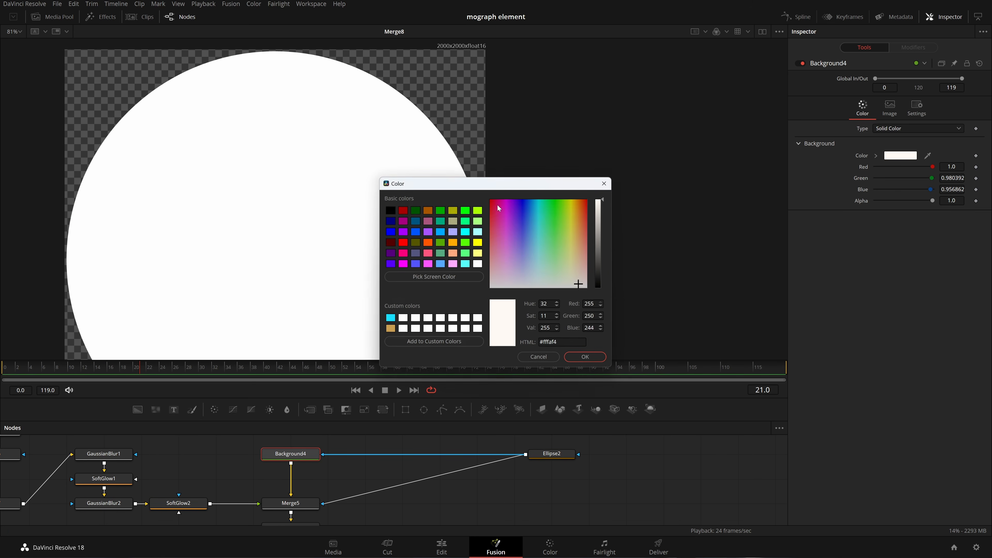
pyautogui.click(525, 272)
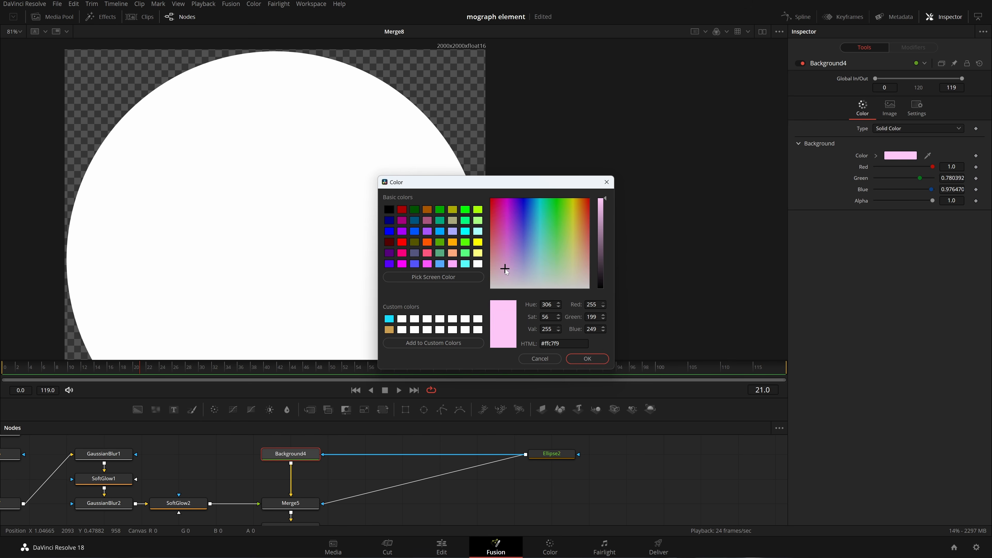
pyautogui.click(579, 361)
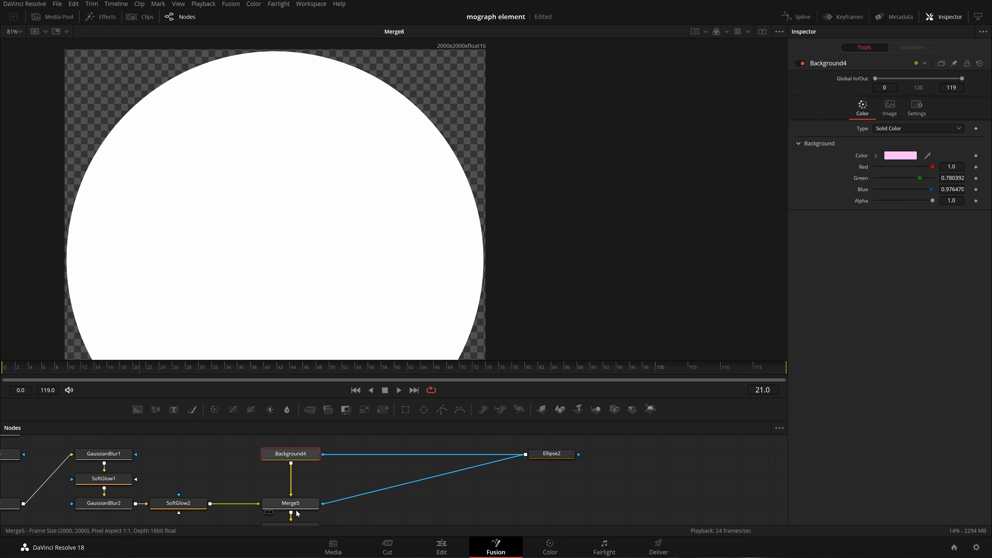
# Step: Show Merge5 in the viewer, change Background4's colour to light lavender, #c5c0ff, and fit the image to the viewer
pyautogui.click(268, 512)
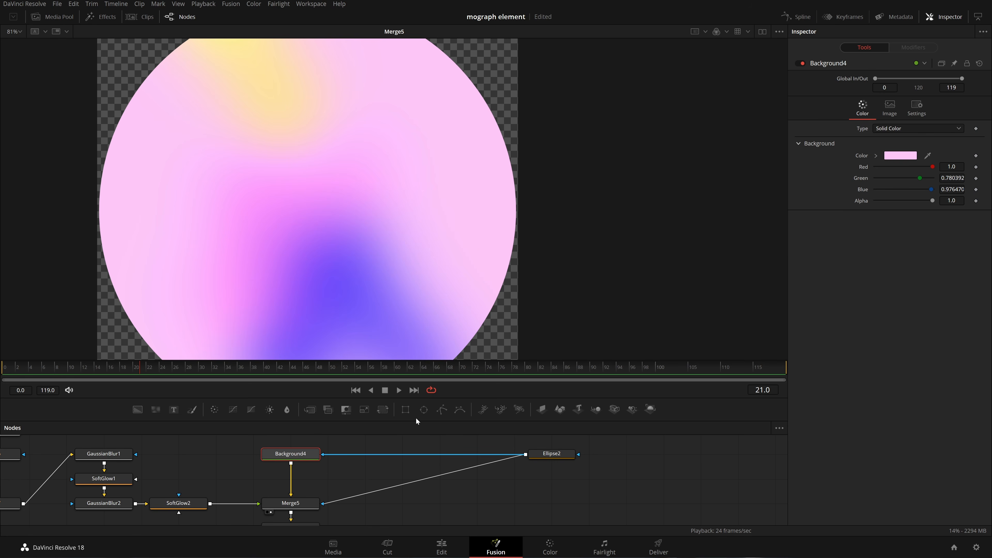
pyautogui.click(899, 158)
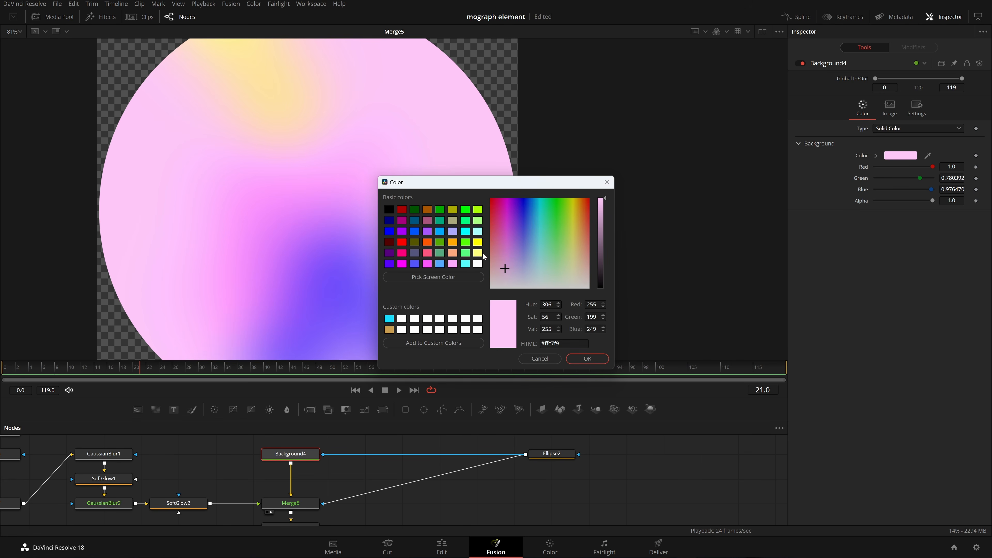
pyautogui.moveTo(508, 287); pyautogui.dragTo(523, 266)
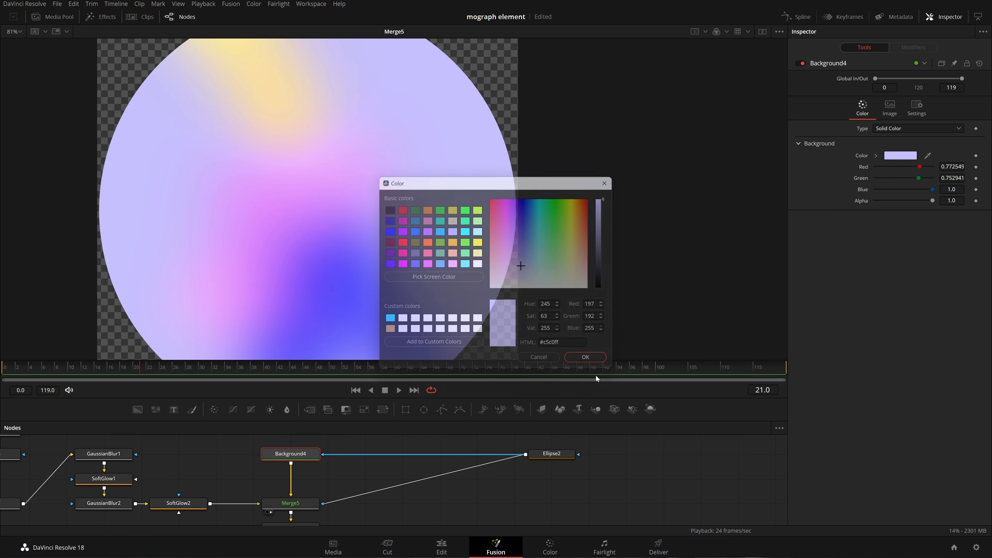
pyautogui.click(601, 361)
pyautogui.hotkey('ctrl', 'f')
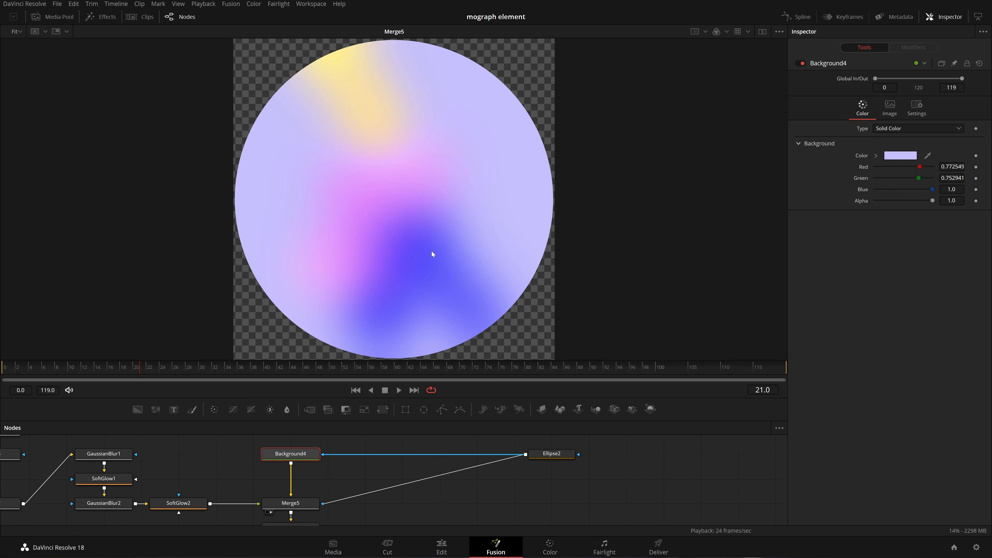
# Step: Show Background5 in the viewer and turn off the Solid option of its Ellipse2_1 mask
pyautogui.moveTo(381, 516); pyautogui.dragTo(385, 438)
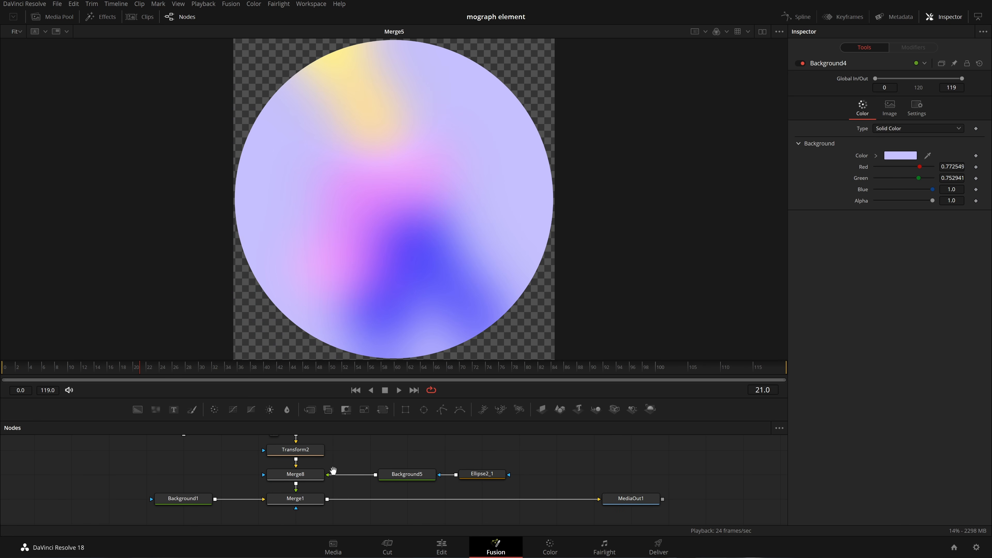
pyautogui.click(406, 467)
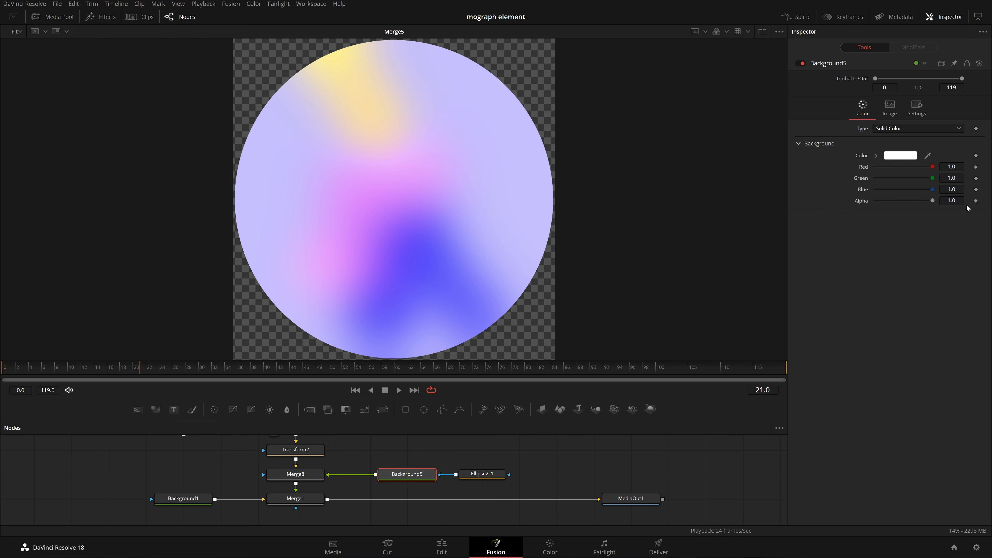
pyautogui.click(482, 474)
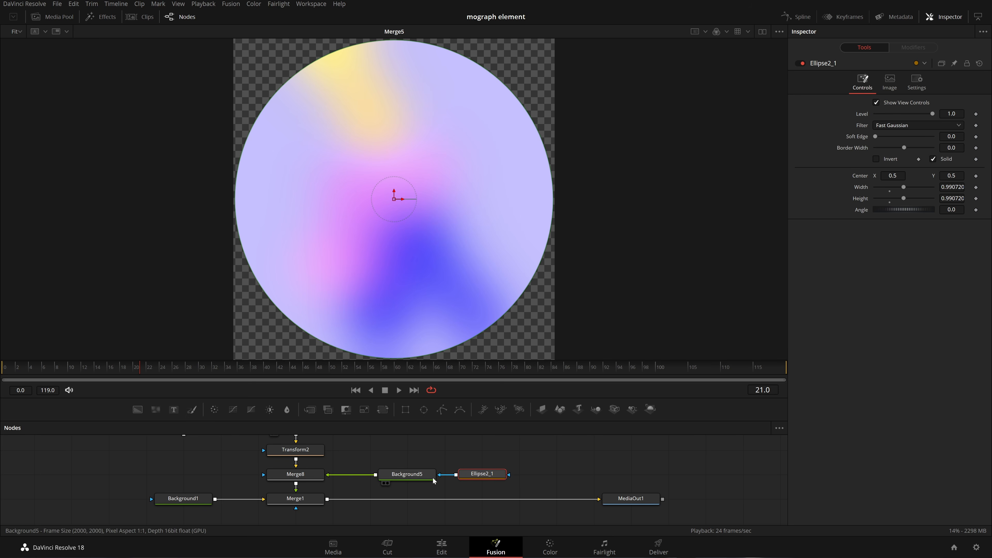
pyautogui.press('1')
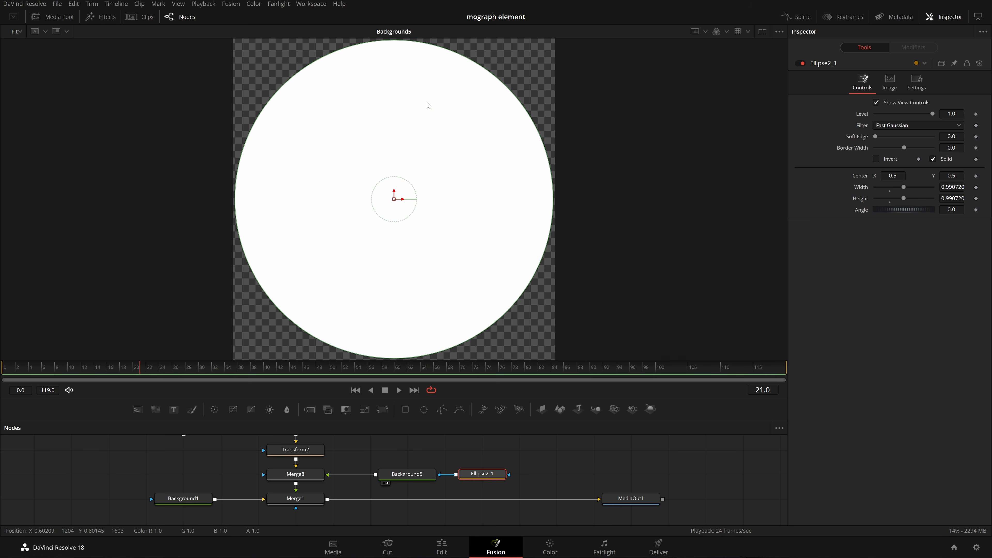
pyautogui.click(936, 159)
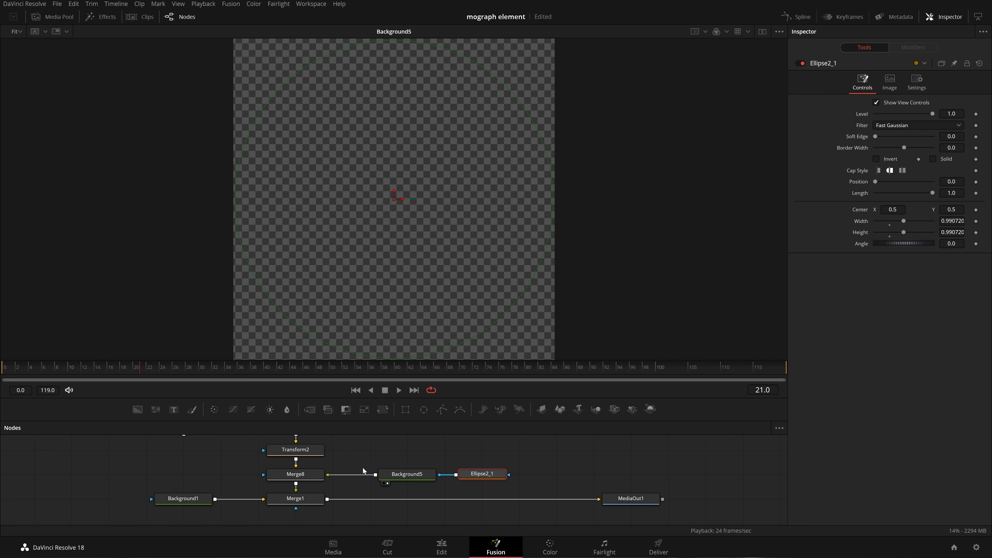
# Step: Show Merge8 in the viewer and relocate Transform2 in the node chain so it sits between Merge8 and Merge1
pyautogui.moveTo(297, 477); pyautogui.dragTo(395, 215)
pyautogui.scroll(4, 436, 271)
pyautogui.scroll(-4, 436, 270)
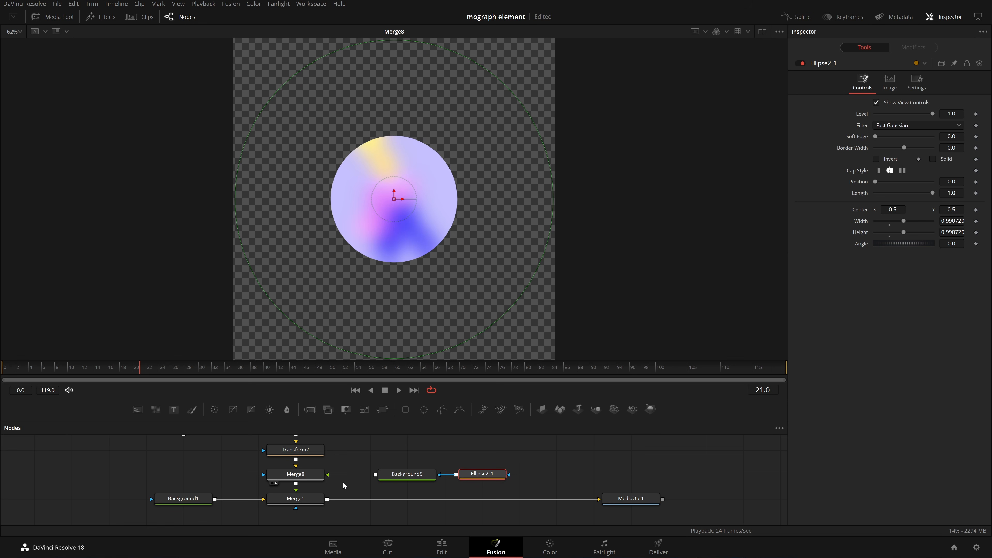
pyautogui.moveTo(340, 454); pyautogui.dragTo(195, 482)
pyautogui.click(296, 478)
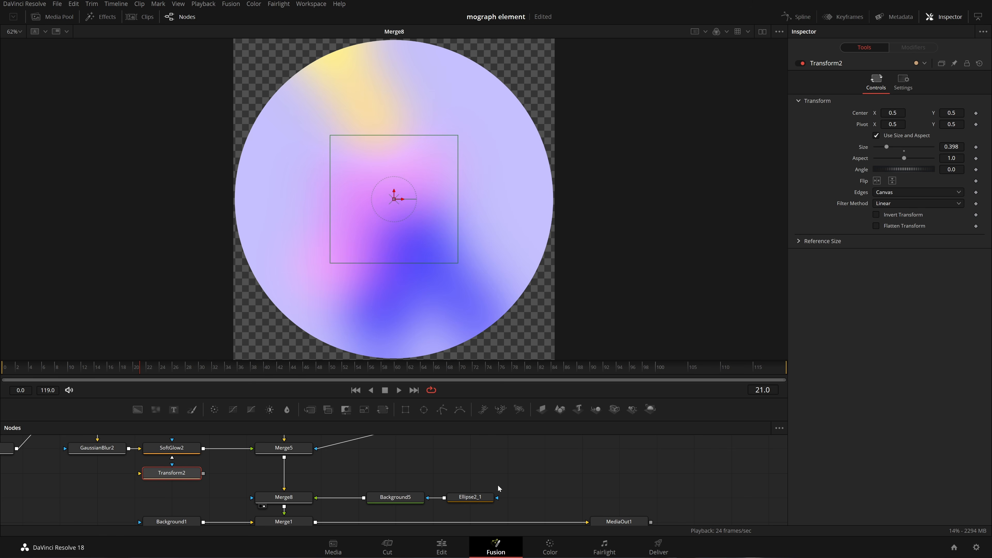
pyautogui.moveTo(499, 486); pyautogui.dragTo(303, 501)
pyautogui.moveTo(300, 500); pyautogui.dragTo(300, 475)
pyautogui.click(299, 475)
pyautogui.moveTo(166, 478); pyautogui.dragTo(286, 504)
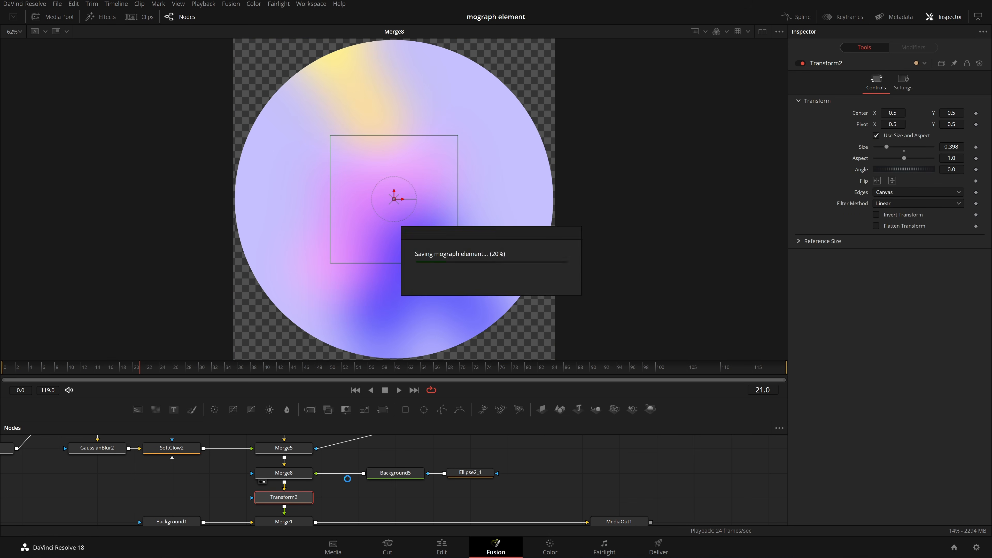
# Step: Set Ellipse2_1's Border Width to 0.011 and inspect the white ring along the circle's edge
pyautogui.click(284, 473)
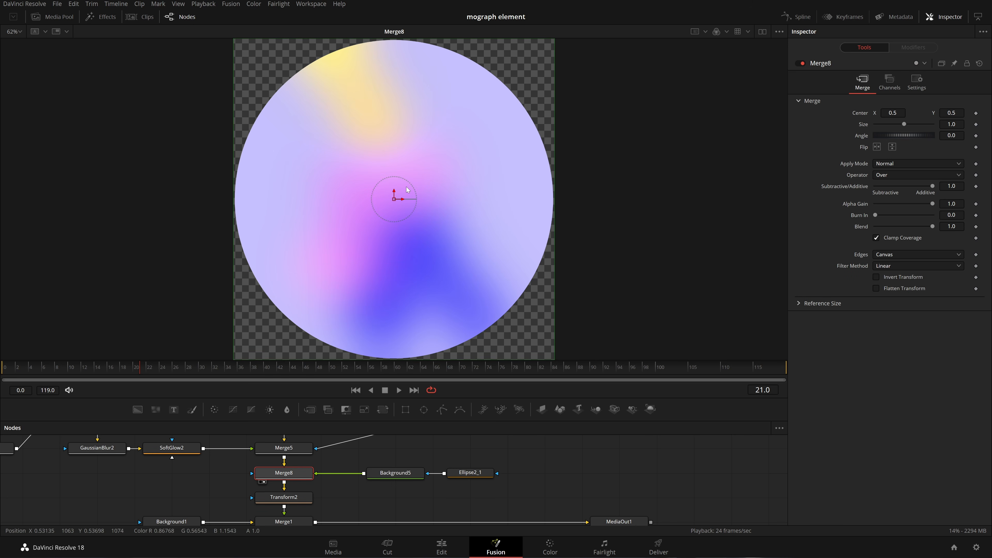
pyautogui.click(477, 475)
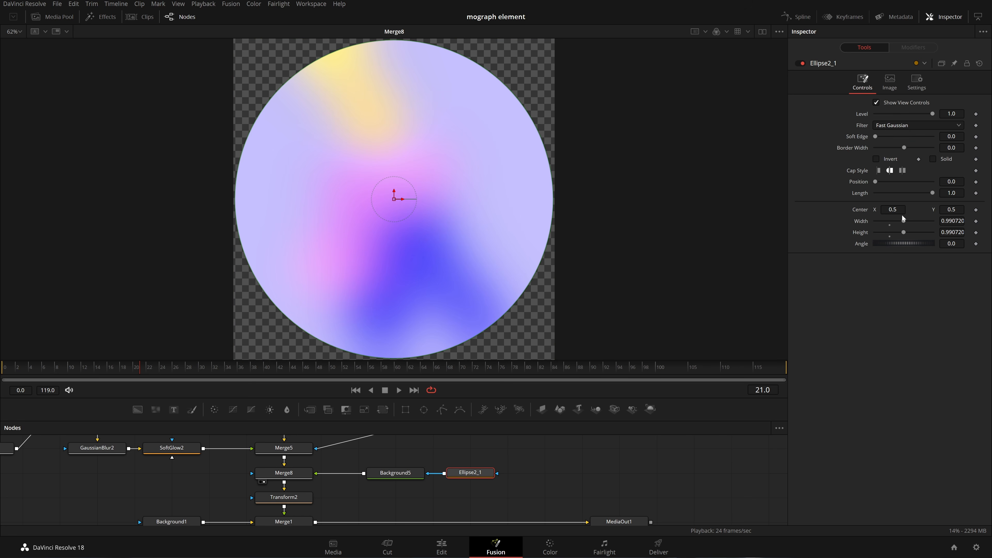
pyautogui.moveTo(951, 148)
pyautogui.mouseDown()
pyautogui.moveTo(972, 148)
pyautogui.moveTo(936, 148)
pyautogui.moveTo(947, 147)
pyautogui.mouseUp()
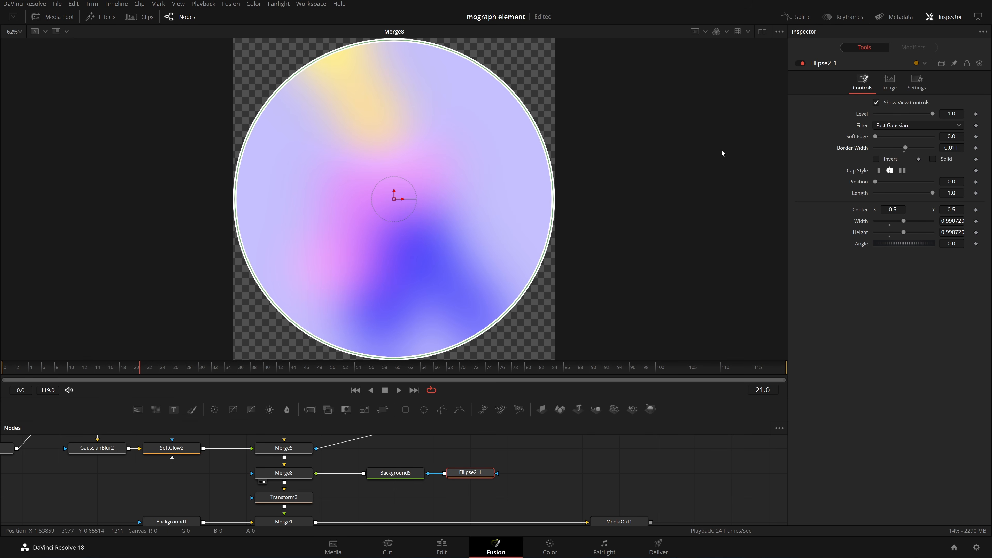
pyautogui.scroll(5, 505, 207)
pyautogui.scroll(2, 519, 176)
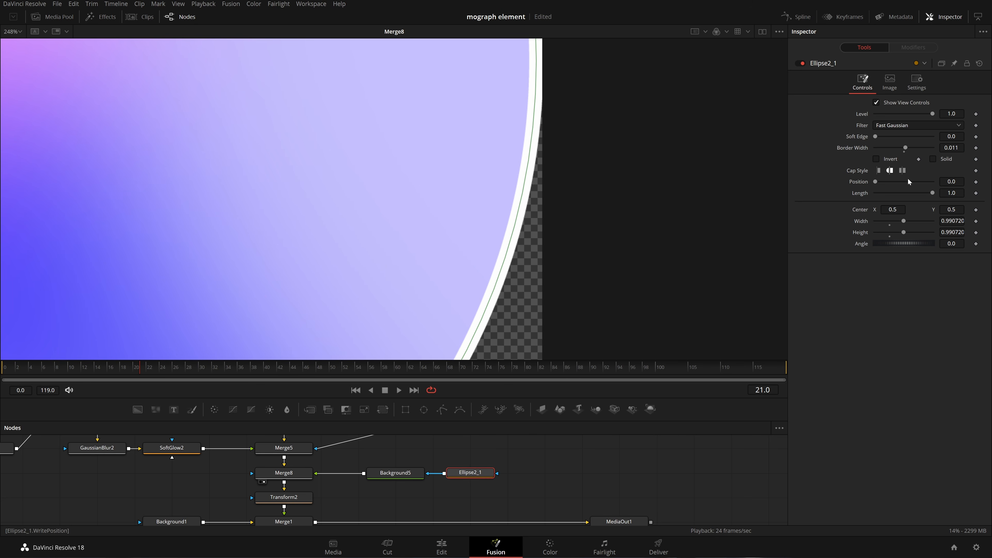
# Step: Give Ellipse2_1 a flat cap style and set its Soft Edge to 0.0213
pyautogui.click(879, 171)
pyautogui.click(902, 170)
pyautogui.click(879, 170)
pyautogui.moveTo(954, 136); pyautogui.dragTo(989, 136)
pyautogui.scroll(-3, 587, 180)
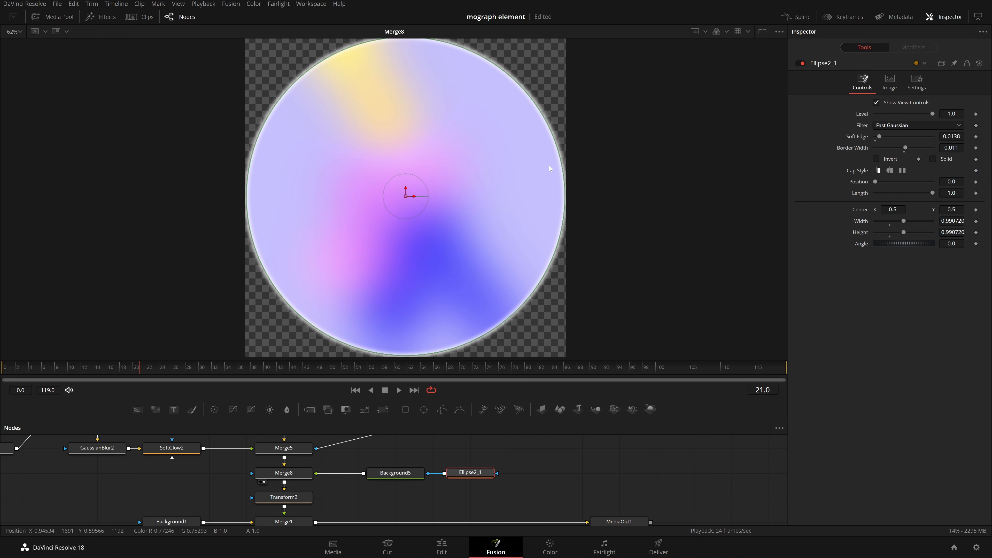
pyautogui.scroll(2, 549, 165)
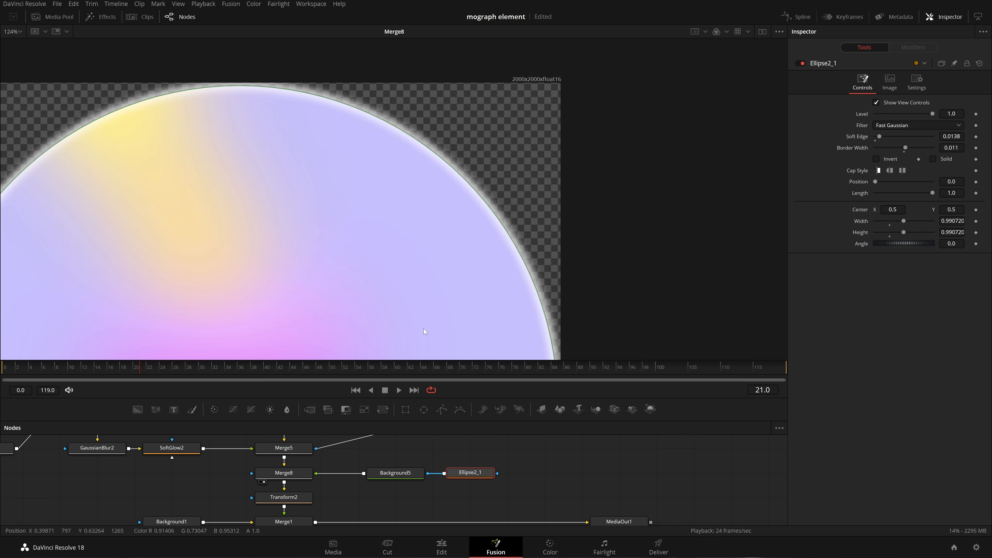
pyautogui.moveTo(879, 136); pyautogui.dragTo(882, 136)
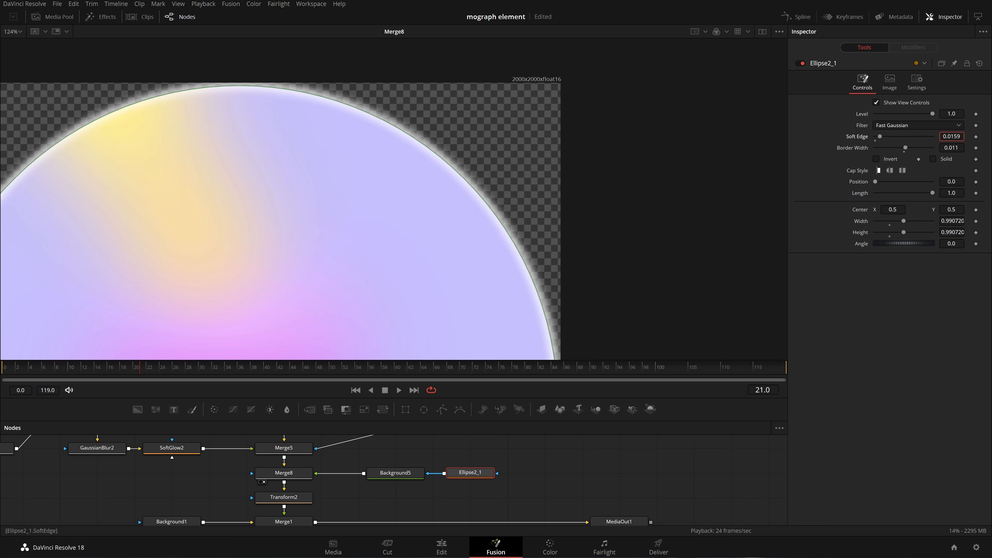
# Step: Connect Ellipse2's output to Merge8 as a mask so the white glow stays inside the circle
pyautogui.scroll(-4, 447, 477)
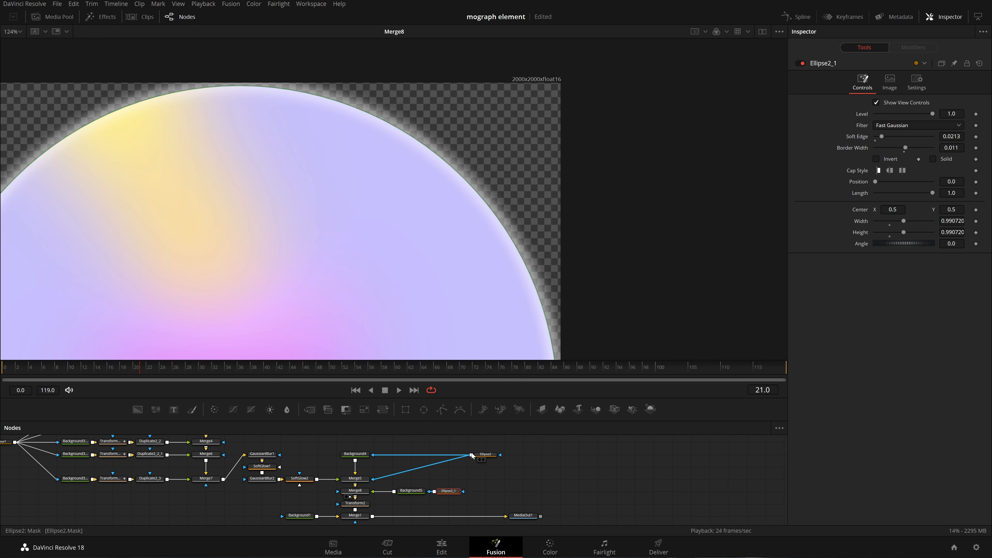
pyautogui.moveTo(472, 456); pyautogui.dragTo(468, 490)
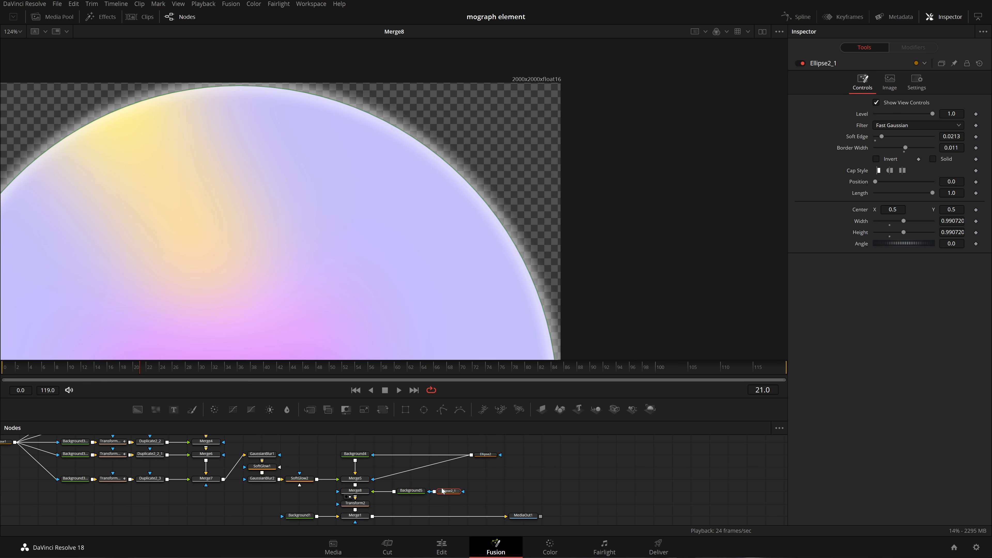
pyautogui.moveTo(472, 455); pyautogui.dragTo(363, 484)
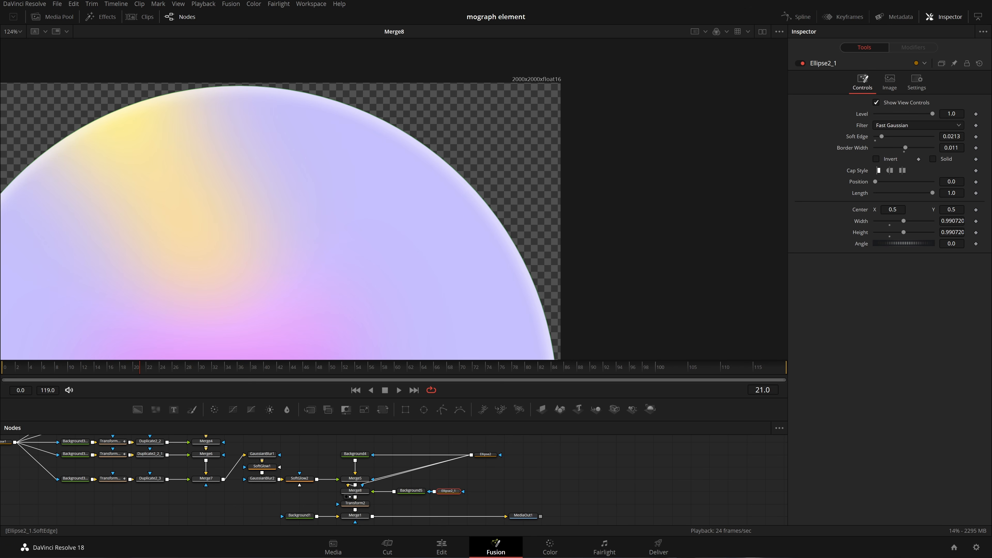
# Step: Set Ellipse2_1's Soft Edge to 0.1192 and Border Width to 0.0797, checking the whole circle
pyautogui.moveTo(881, 136); pyautogui.dragTo(910, 148)
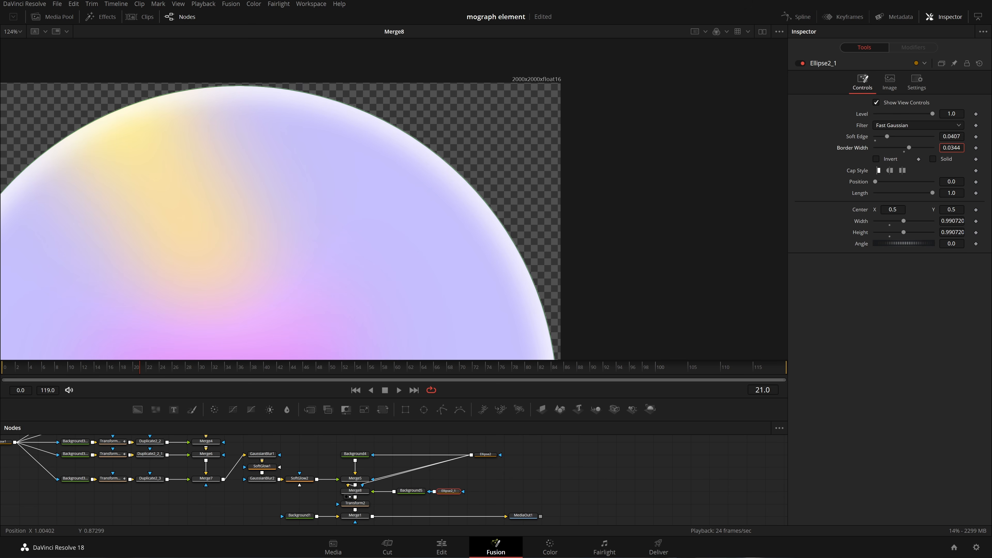
pyautogui.hotkey('ctrl', 'f')
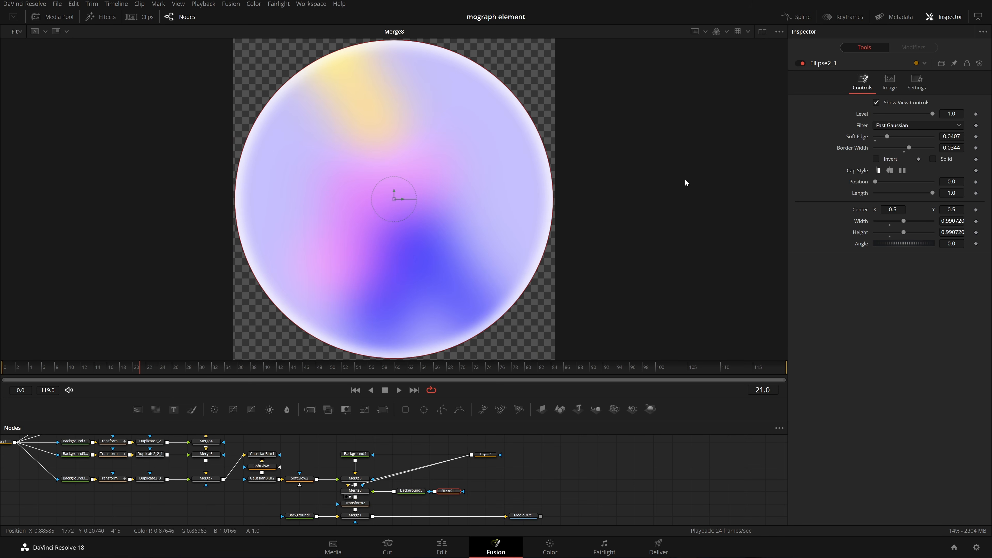
pyautogui.moveTo(887, 136); pyautogui.dragTo(900, 137)
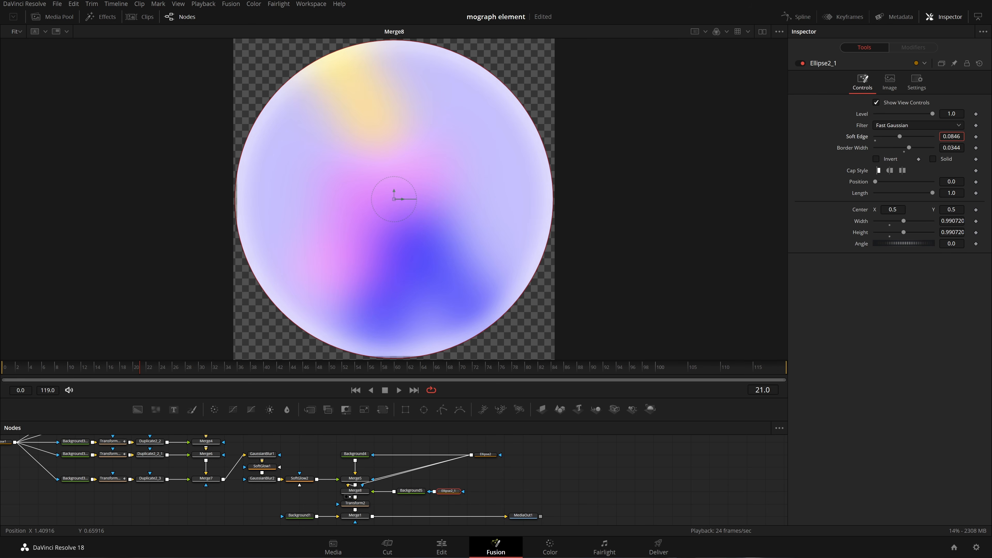
pyautogui.moveTo(900, 136)
pyautogui.mouseDown()
pyautogui.moveTo(915, 137)
pyautogui.moveTo(915, 147)
pyautogui.moveTo(913, 136)
pyautogui.moveTo(876, 136)
pyautogui.moveTo(910, 136)
pyautogui.mouseUp()
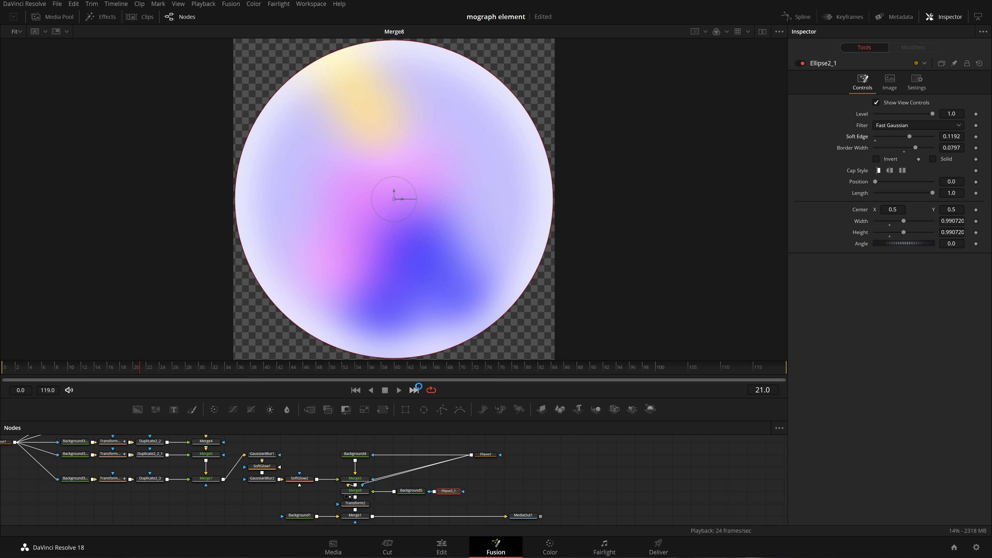
# Step: Save the project, show MediaOut1 in the viewer, and play back the animation briefly
pyautogui.hotkey('ctrl', 's')
pyautogui.click(518, 521)
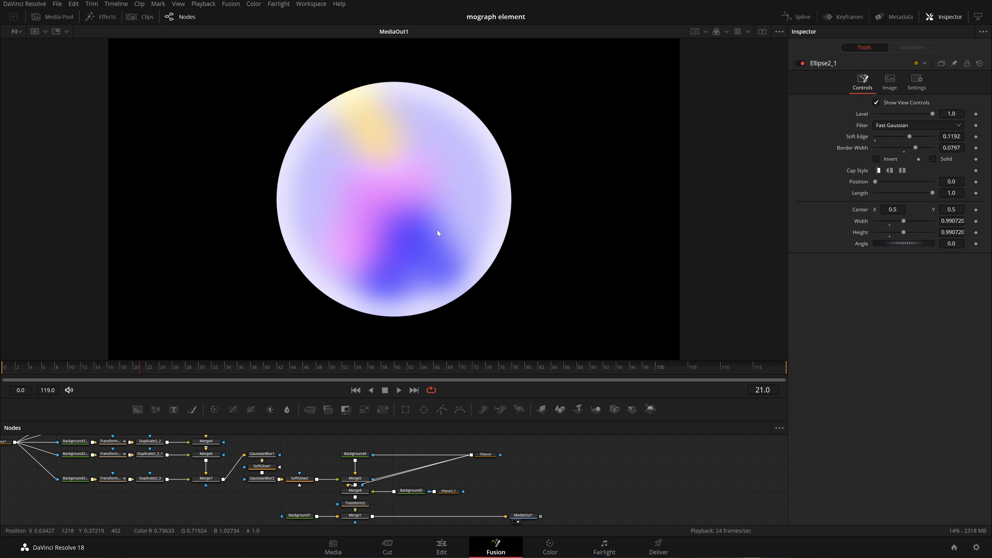
pyautogui.press('space')
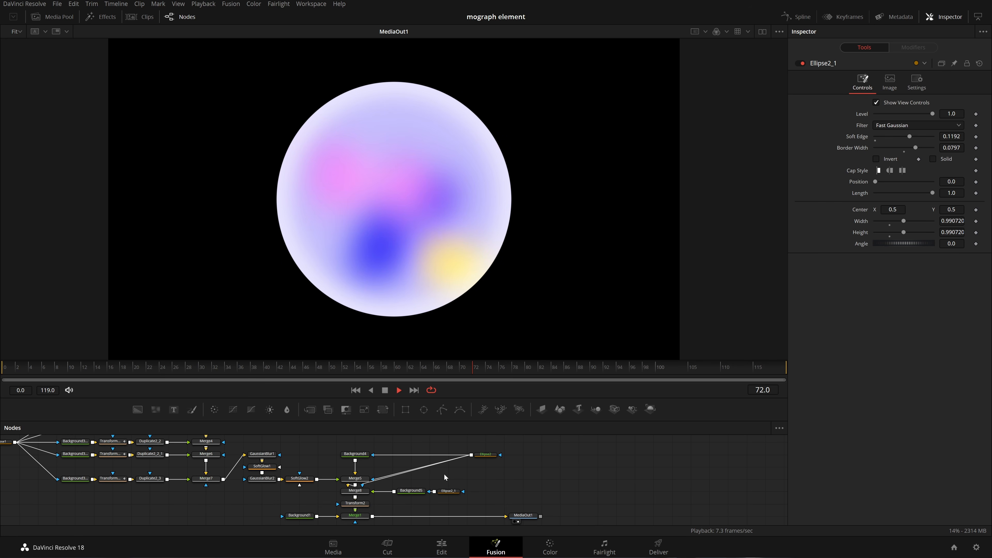
pyautogui.click(388, 392)
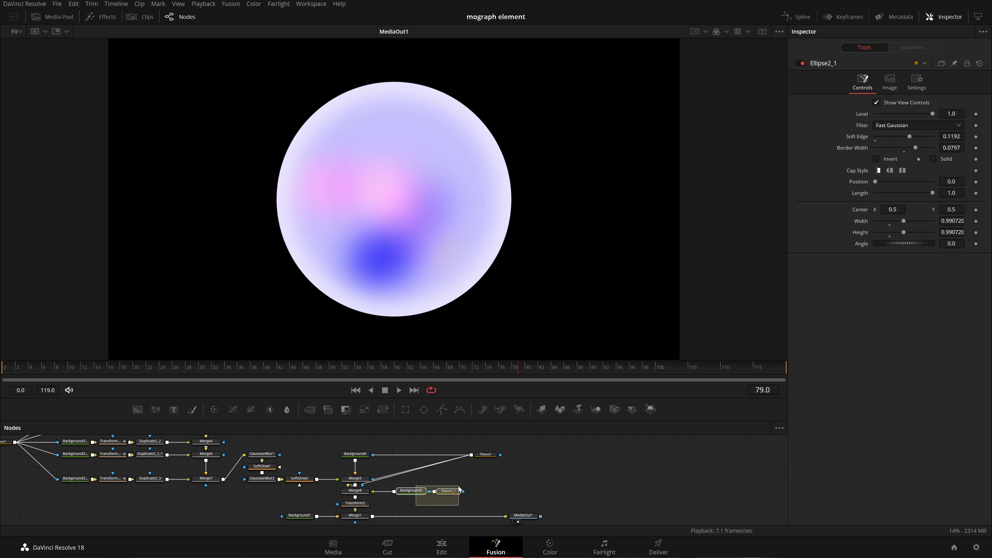
# Step: Move Background5 and Ellipse2_1 to the opposite side of Merge8, beneath SoftGlow2 and GaussianBlur2
pyautogui.keyDown('ctrl'); pyautogui.click(415, 492); pyautogui.keyUp('ctrl')
pyautogui.moveTo(416, 495); pyautogui.dragTo(265, 494)
pyautogui.click(300, 491)
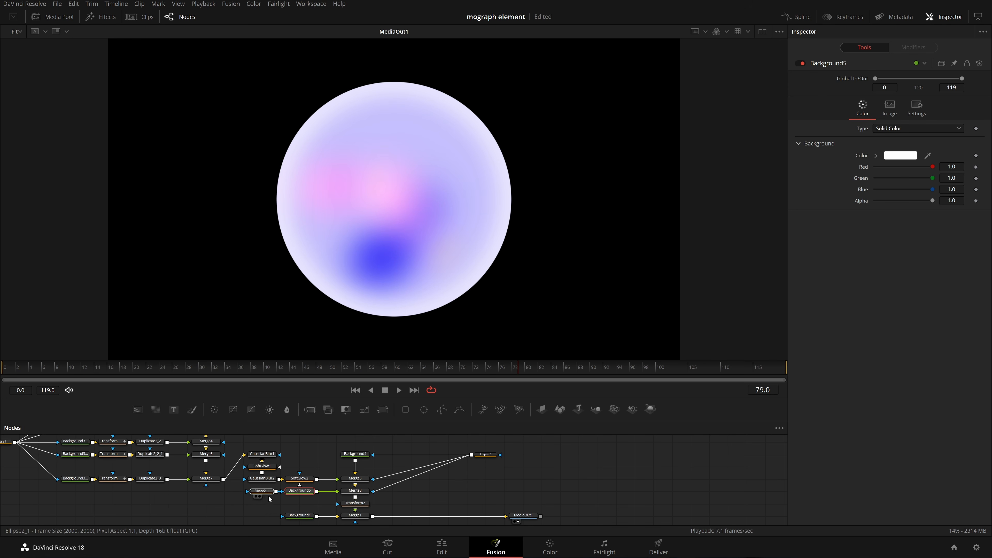
pyautogui.click(436, 503)
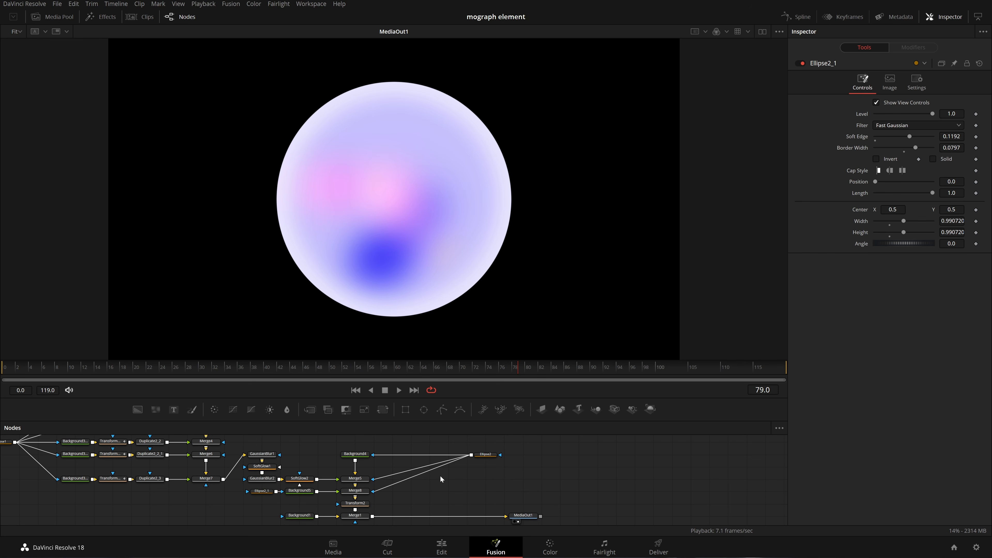
# Step: Stop the playback and rename the Background4 node as BallBGCOLOR
pyautogui.click(355, 454)
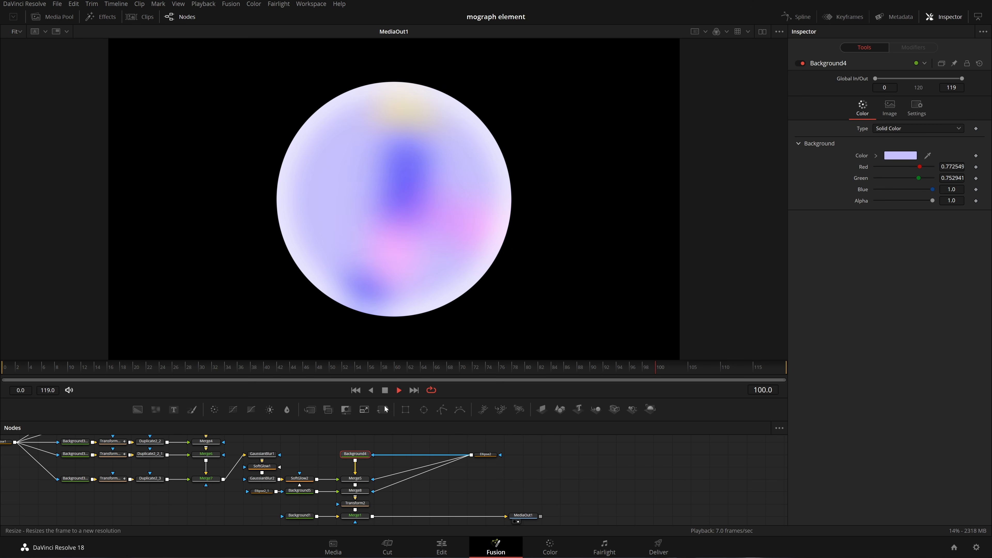
pyautogui.click(384, 390)
pyautogui.scroll(2, 373, 475)
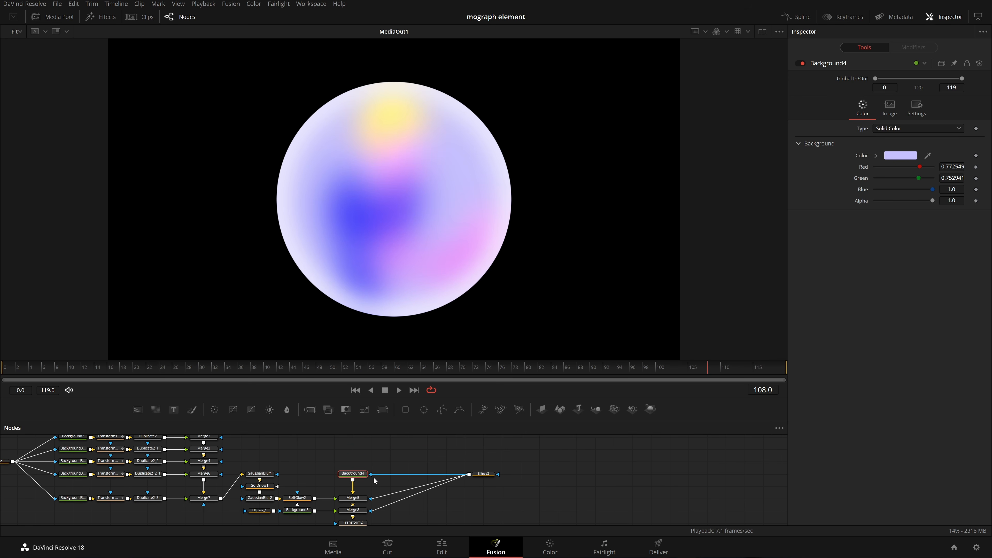
pyautogui.press('F2')
pyautogui.press('BackSpace')
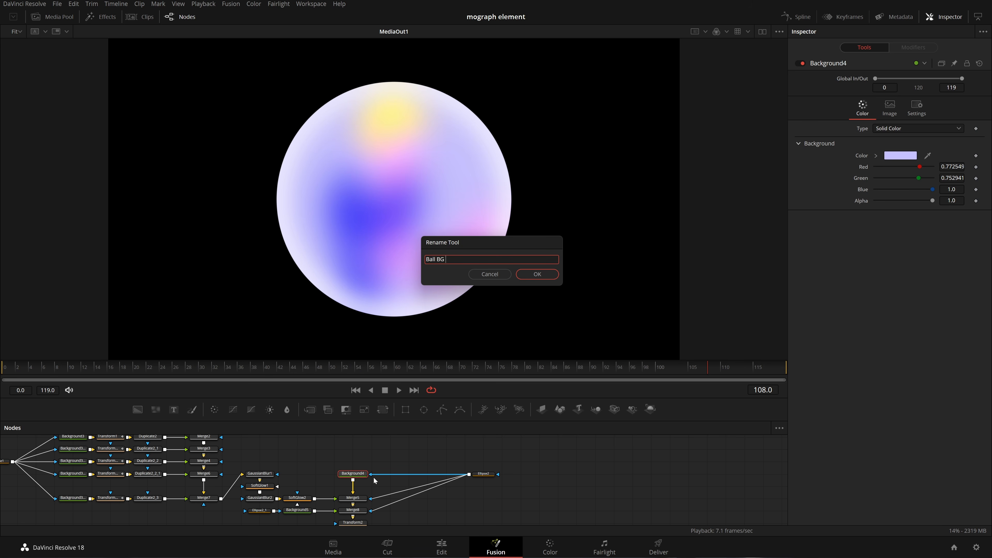
pyautogui.press('Return')
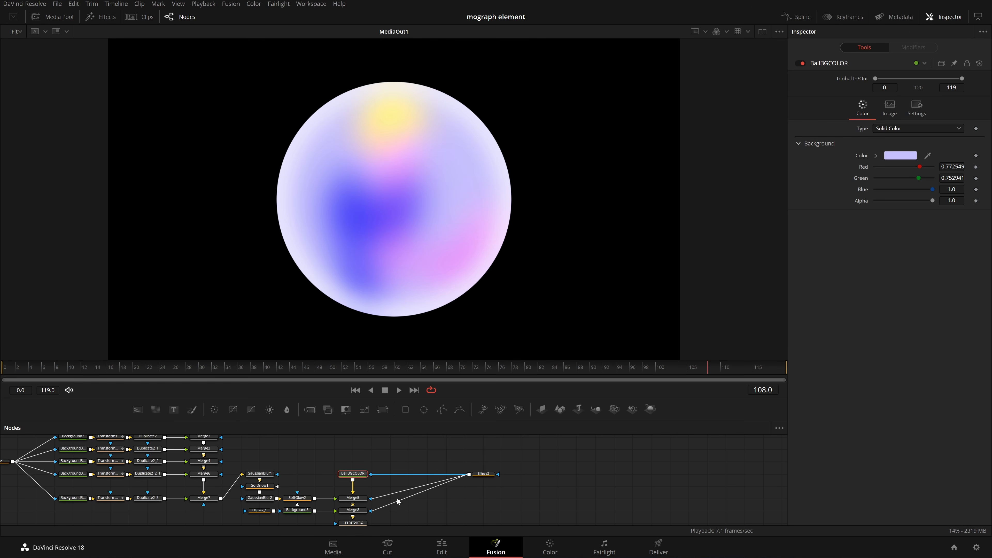
# Step: Select all shape nodes from Ellipse1 and Background2 through Merge7 and shift them slightly away from the blur nodes
pyautogui.scroll(5, 415, 461)
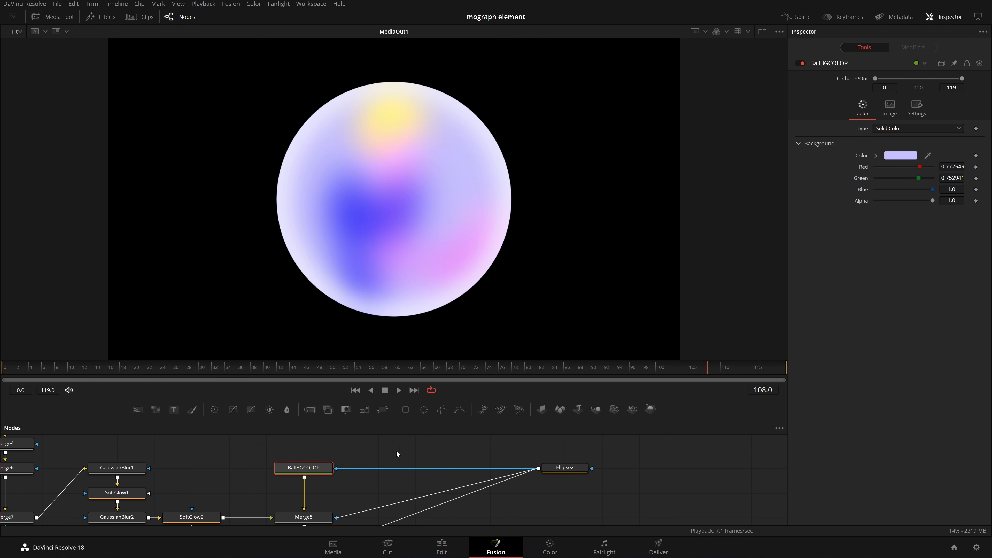
pyautogui.scroll(-5, 523, 463)
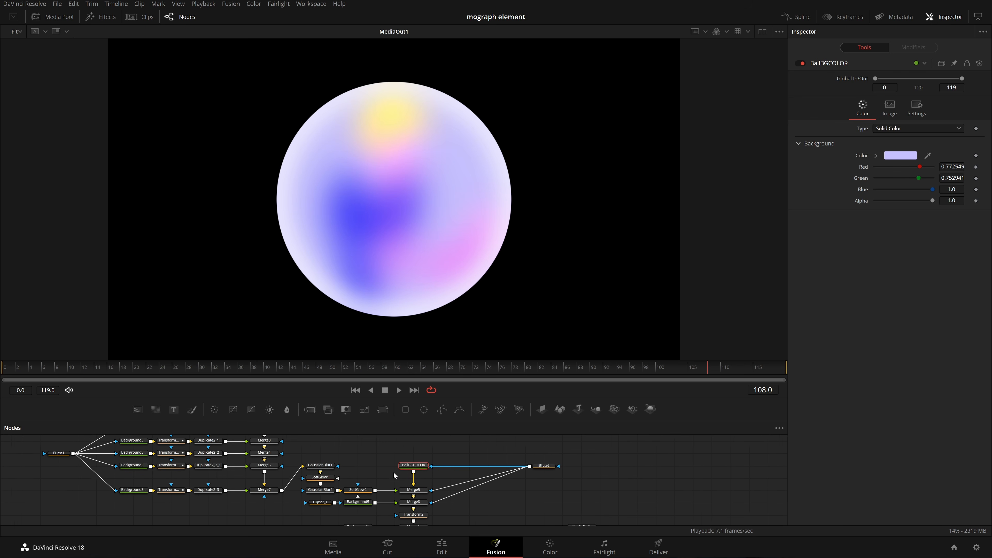
pyautogui.hscroll(-5, 394, 475)
pyautogui.scroll(-2, 343, 496)
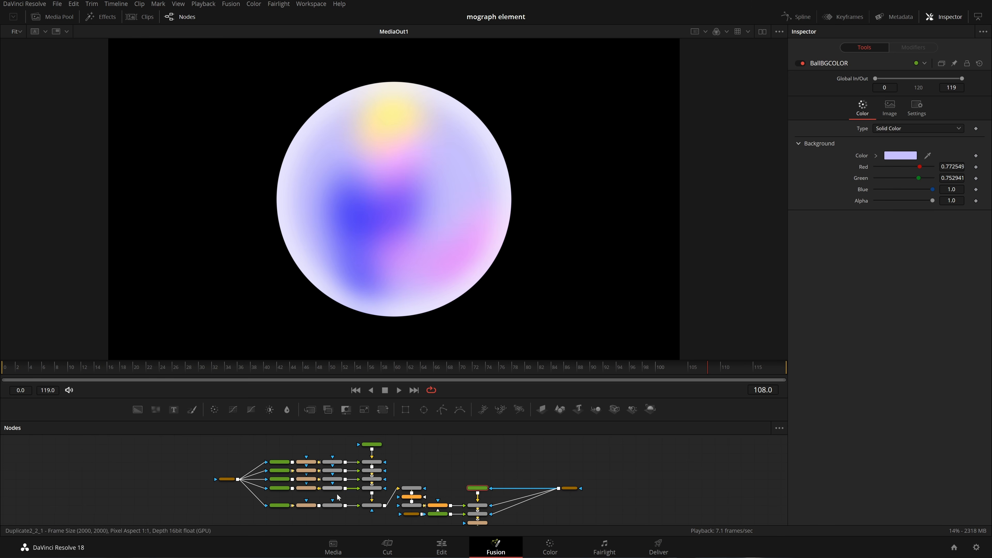
pyautogui.moveTo(177, 445); pyautogui.dragTo(381, 519)
pyautogui.click(372, 508)
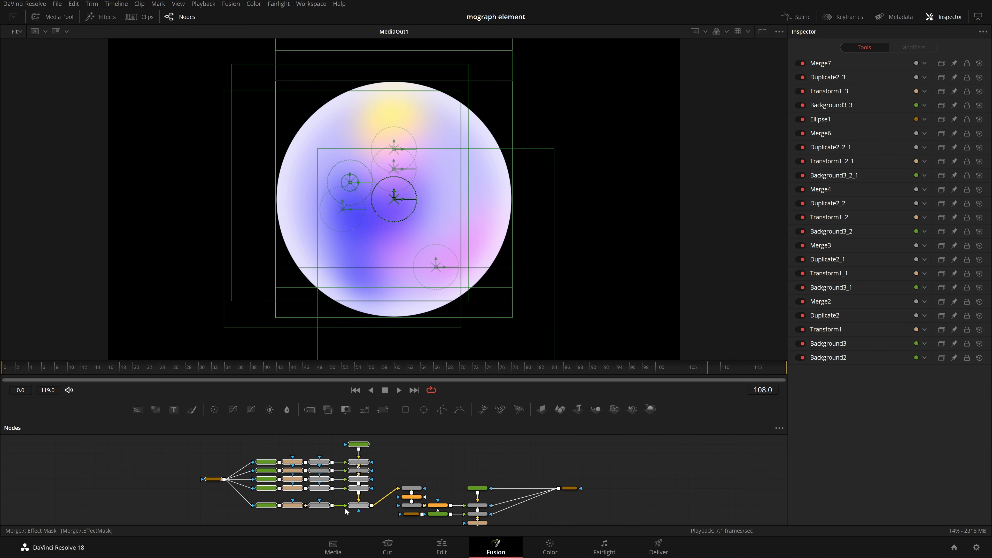
# Step: Line up GaussianBlur1 and SoftGlow1 in one row between Merge7 and GaussianBlur2, and save the project
pyautogui.scroll(3, 351, 479)
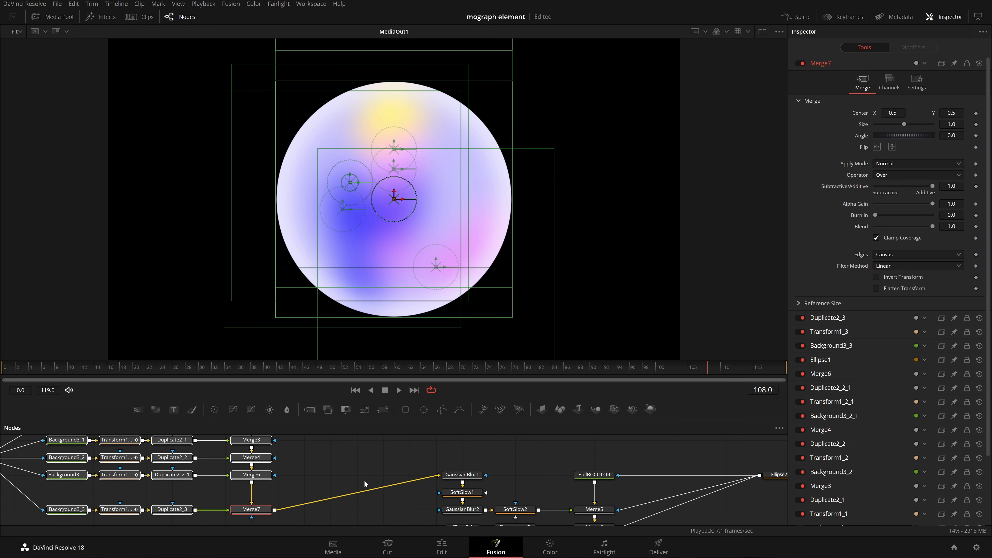
pyautogui.moveTo(471, 477); pyautogui.dragTo(338, 513)
pyautogui.scroll(-2, 400, 463)
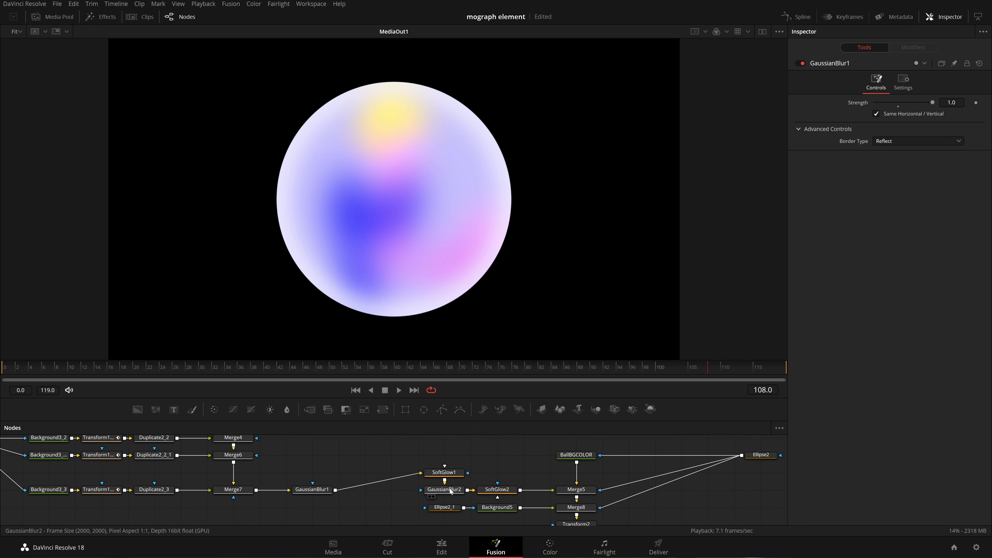
pyautogui.moveTo(445, 473); pyautogui.dragTo(389, 489)
pyautogui.hotkey('ctrl', 's')
pyautogui.scroll(-3, 290, 486)
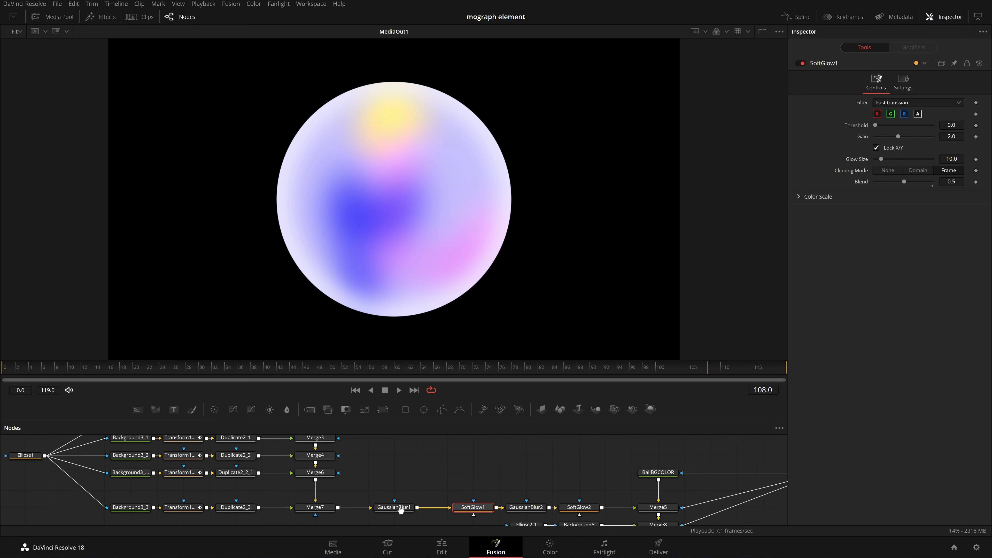
# Step: Select all shape nodes from Ellipse1 and Background2 through Merge7 and add an Underlay behind them
pyautogui.scroll(-2, 291, 485)
pyautogui.moveTo(146, 439); pyautogui.dragTo(347, 522)
pyautogui.hotkey('shift', 'space')
pyautogui.write('soft')
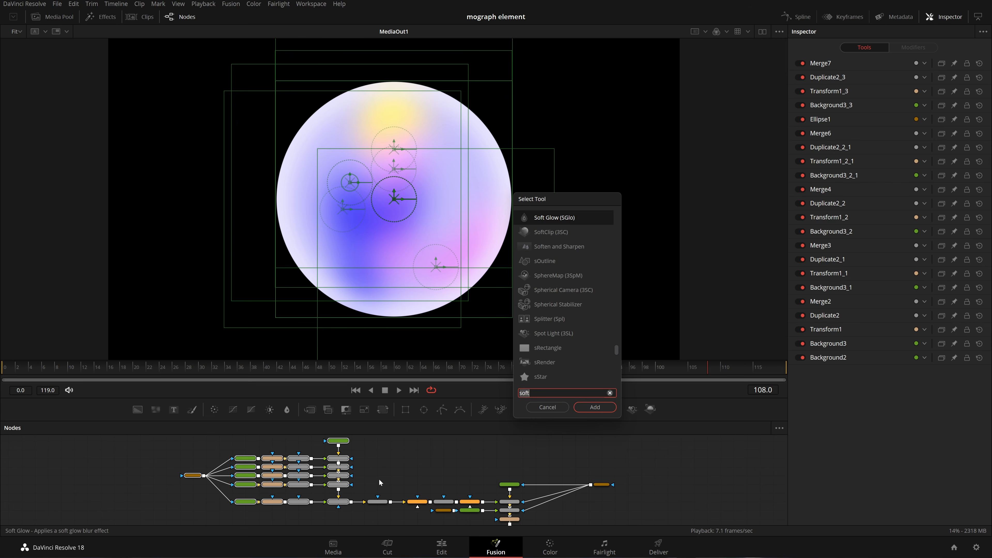
pyautogui.write(' gl')
pyautogui.press('Return')
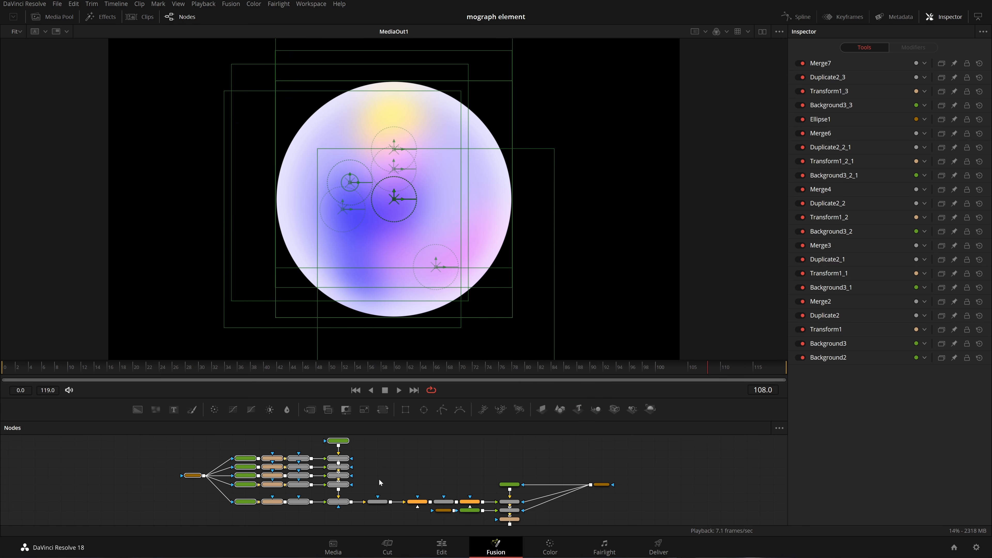
pyautogui.hotkey('shift', 'space')
pyautogui.write('soft')
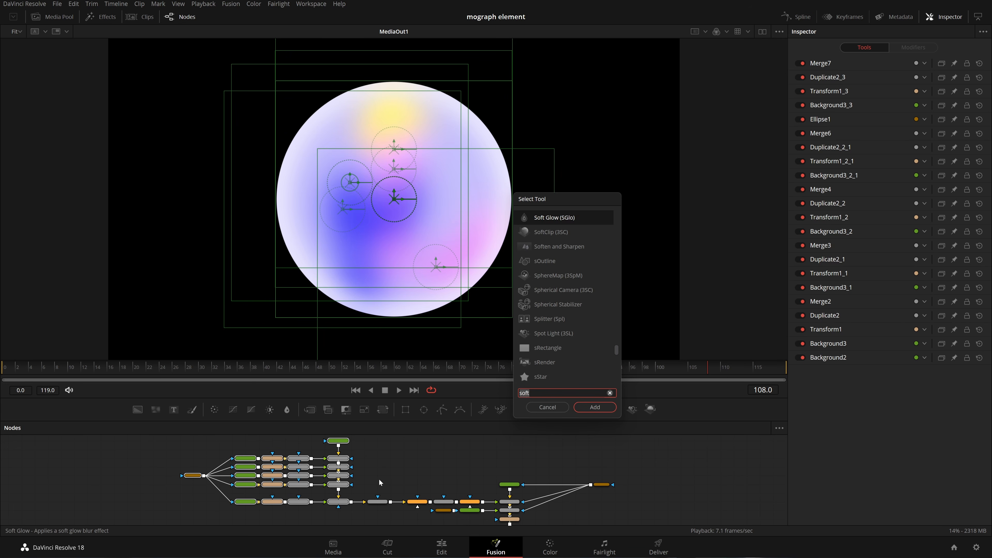
pyautogui.write('ud')
pyautogui.press('BackSpace')
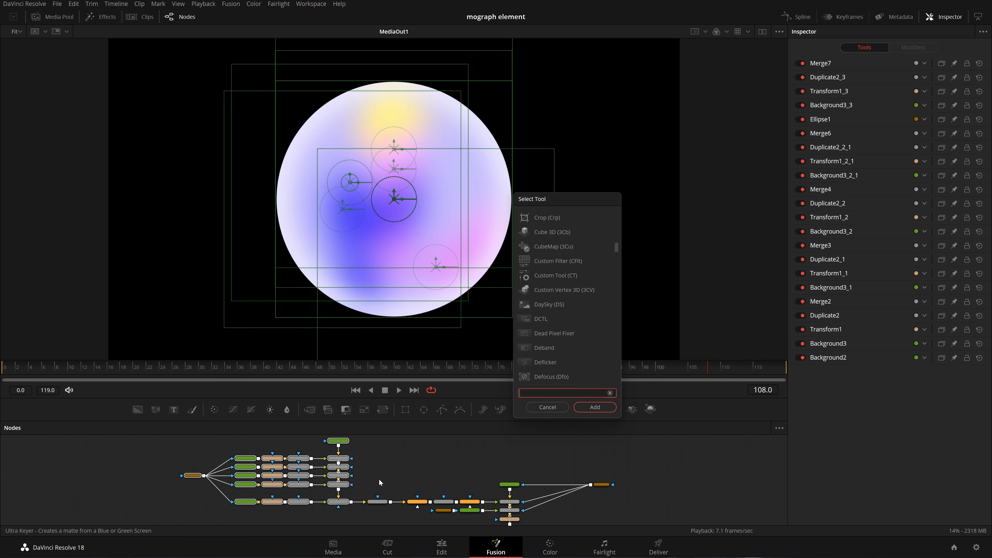
pyautogui.write('nde')
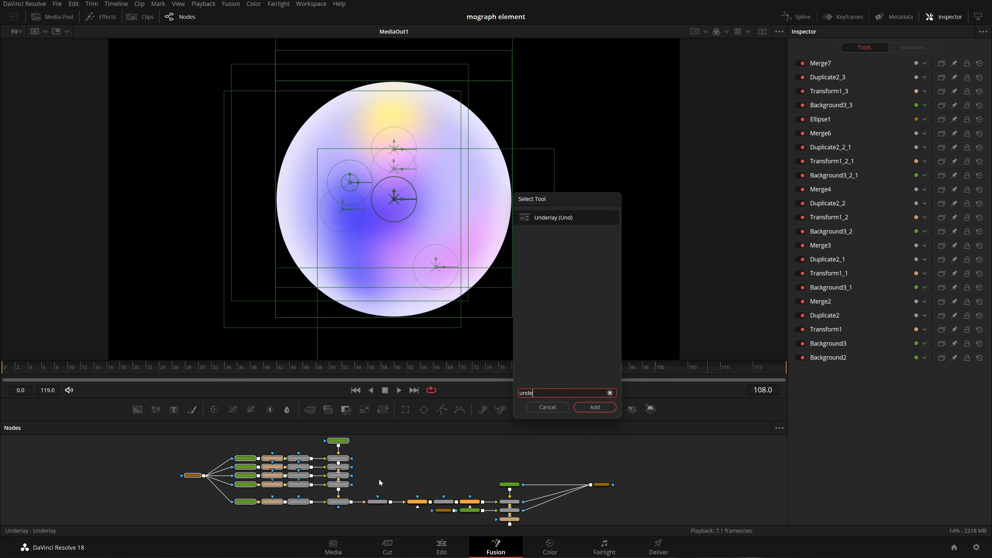
pyautogui.press('Return')
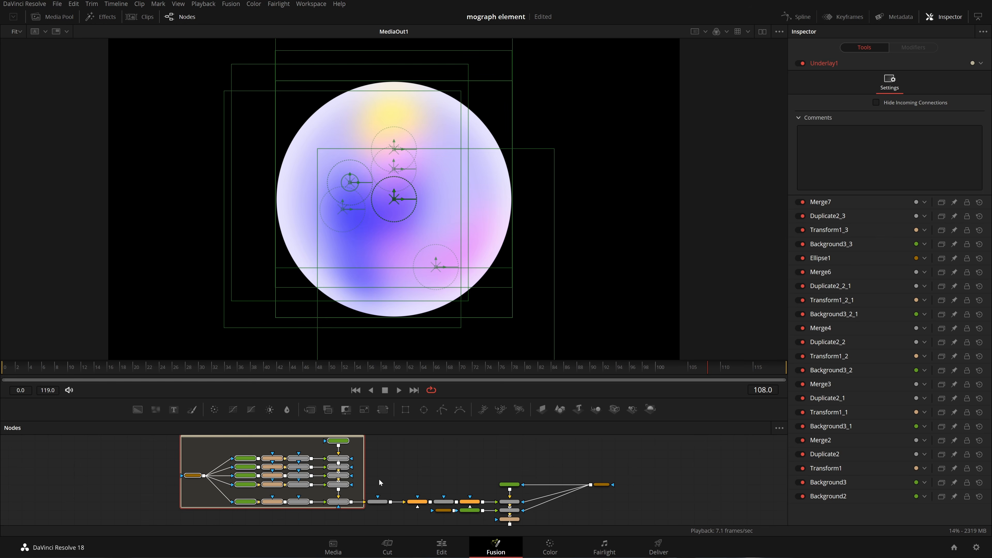
# Step: Rename the underlay behind the shape nodes as "Balls inside balls"
pyautogui.press('F2')
pyautogui.press('BackSpace')
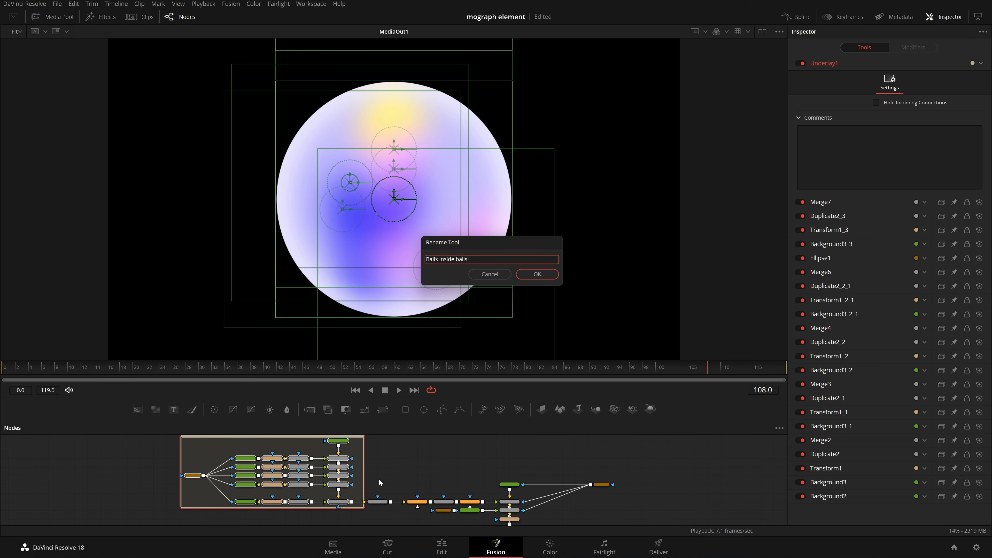
pyautogui.press('Return')
pyautogui.press('Return')
pyautogui.press('Return')
pyautogui.press('Return')
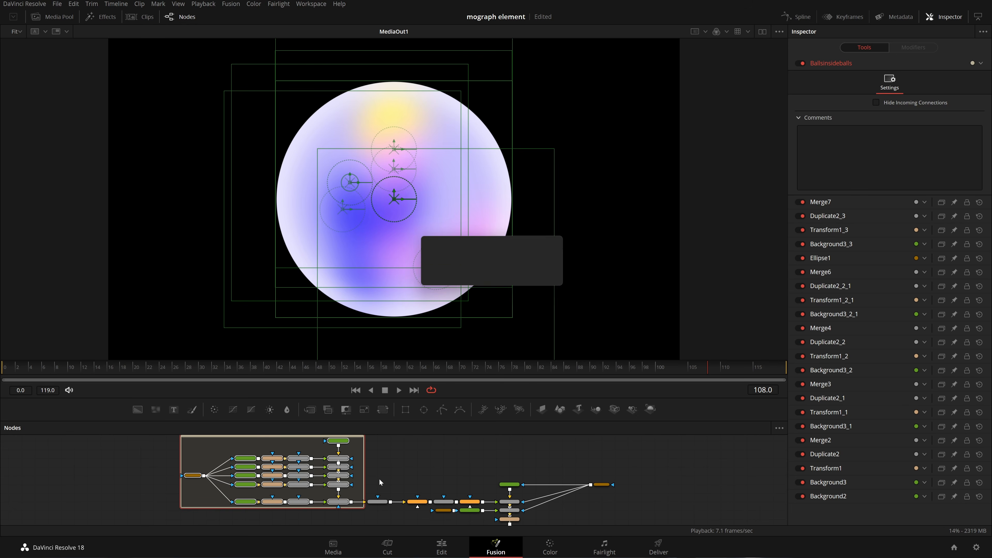
pyautogui.press('Return')
pyautogui.press('Return')
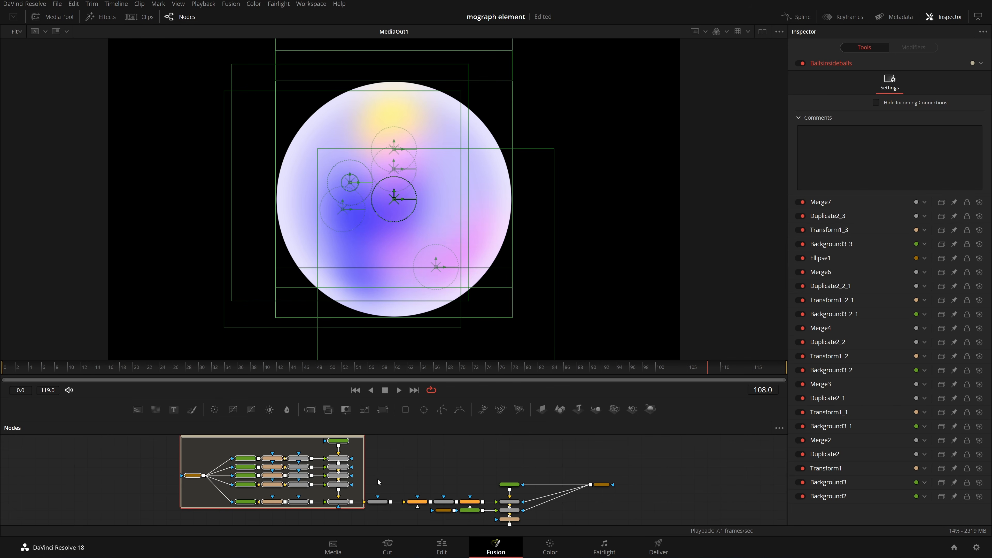
# Step: Move the Ballsinsideballs underlay with its nodes further away from GaussianBlur1 and save the project
pyautogui.scroll(3, 199, 486)
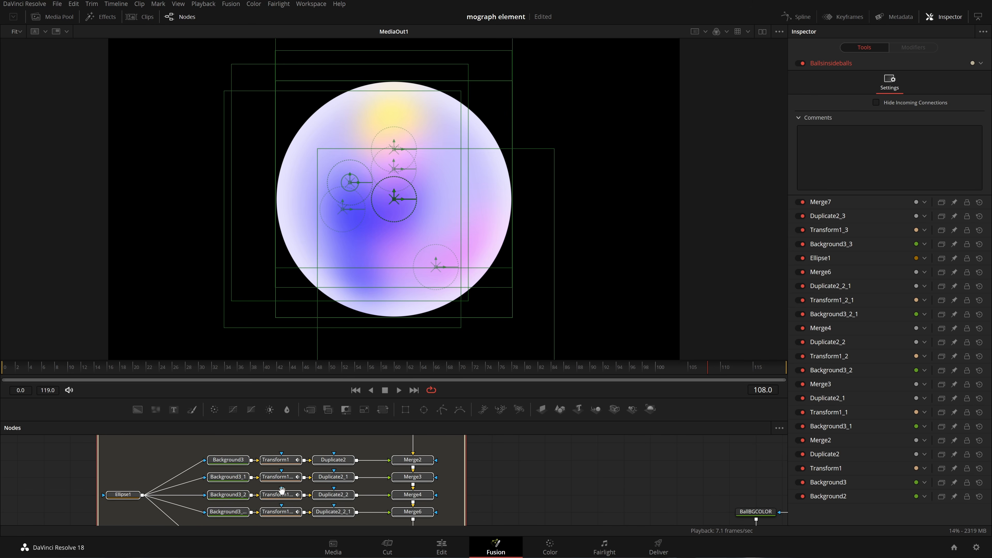
pyautogui.scroll(1, 82, 473)
pyautogui.click(82, 473)
pyautogui.scroll(1, 240, 451)
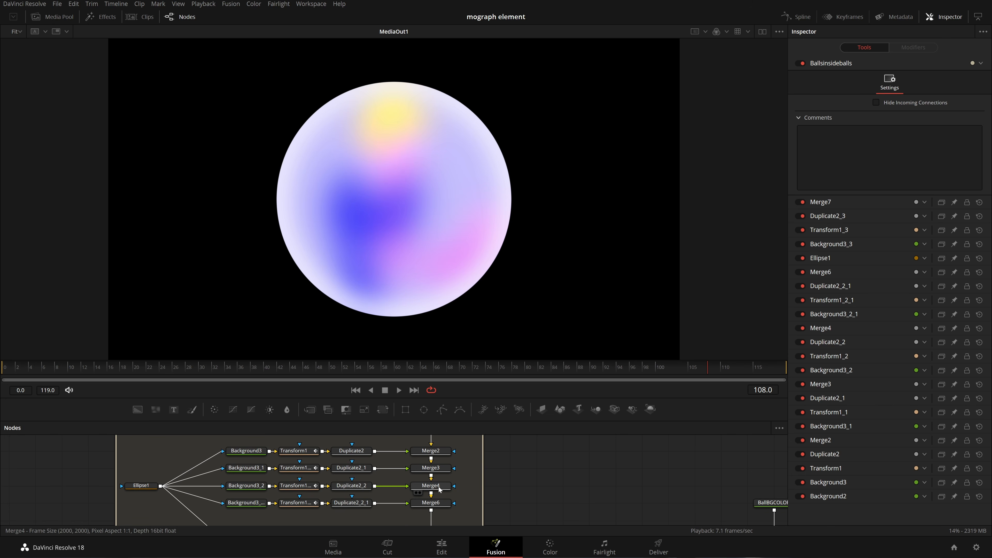
pyautogui.scroll(-4, 439, 488)
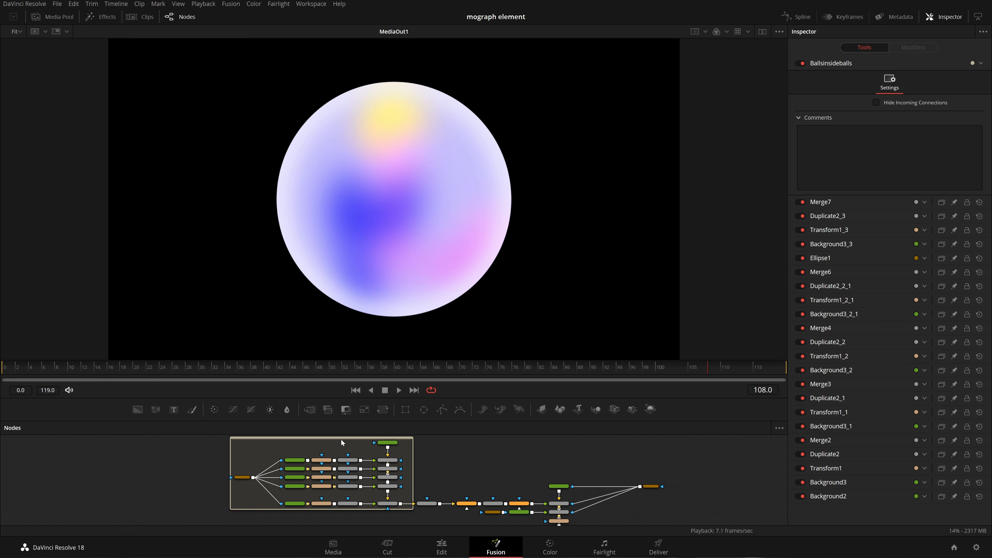
pyautogui.moveTo(319, 436); pyautogui.dragTo(273, 444)
pyautogui.click(414, 472)
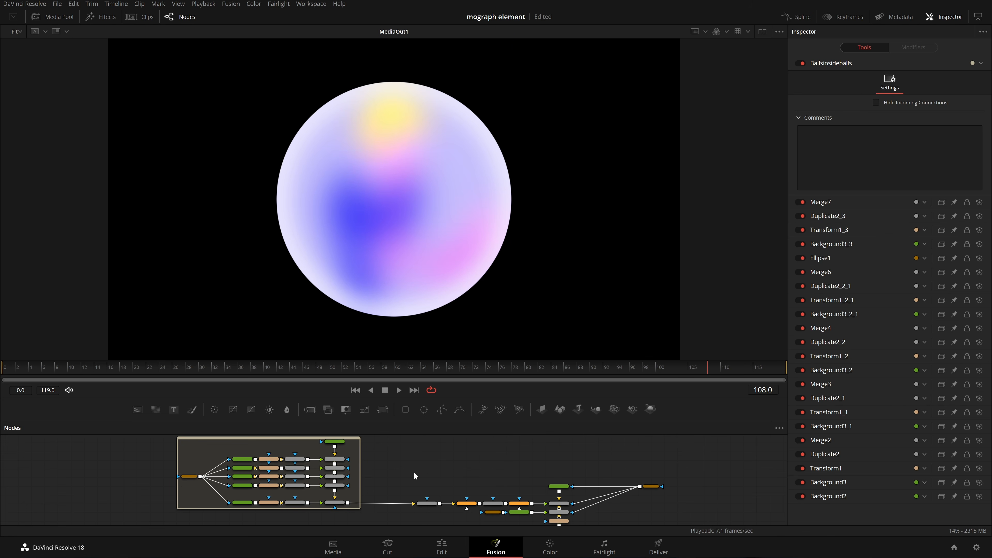
pyautogui.hotkey('ctrl', 's')
# Step: Select GaussianBlur1, SoftGlow1, GaussianBlur2 and SoftGlow2 and move them together towards the Ballsinsideballs underlay
pyautogui.scroll(5, 414, 473)
pyautogui.scroll(5, 419, 459)
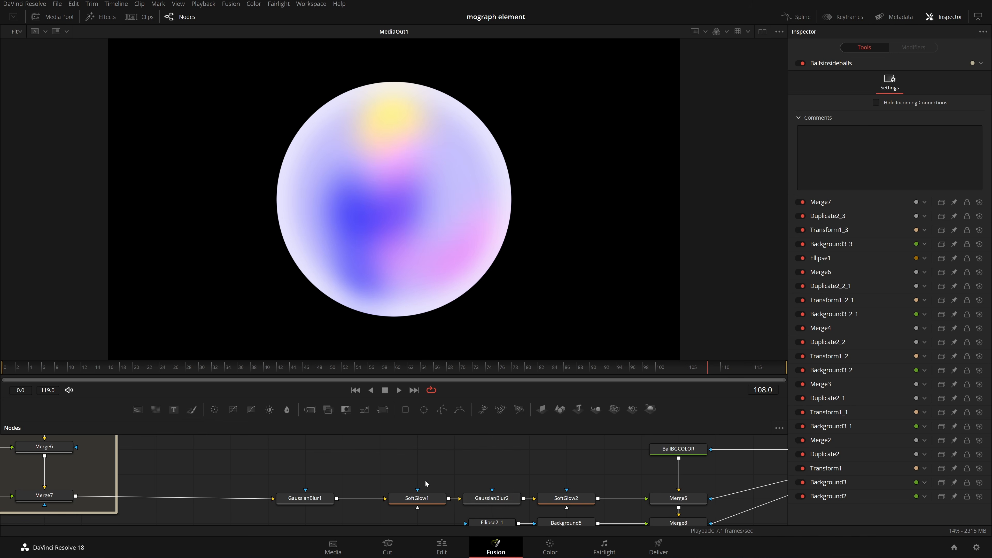
pyautogui.moveTo(207, 440); pyautogui.dragTo(396, 478)
pyautogui.scroll(-2, 394, 483)
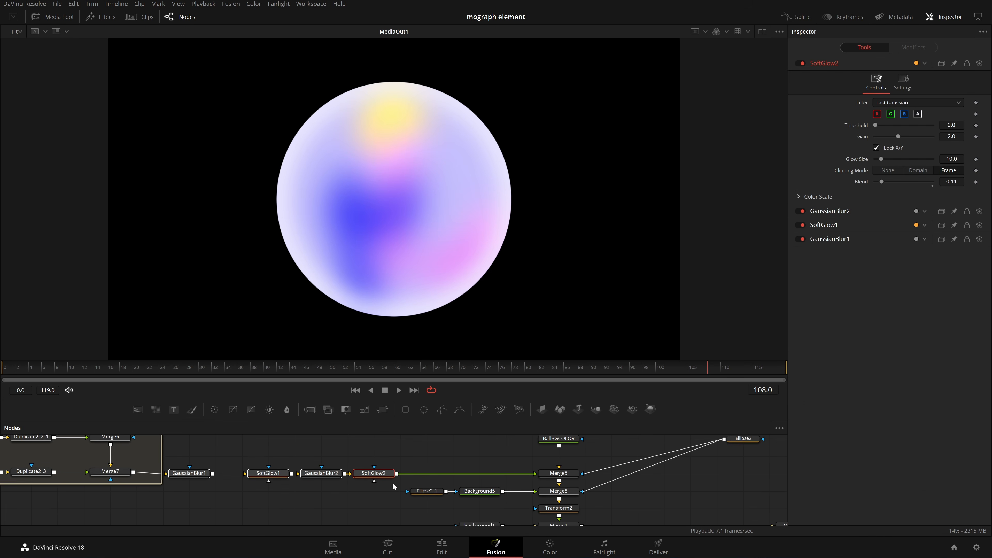
# Step: Move the nodes from BallBGCOLOR and Background1 through MediaOut1 away from SoftGlow2, and place GaussianBlur1 right beside SoftGlow1
pyautogui.scroll(-4, 470, 477)
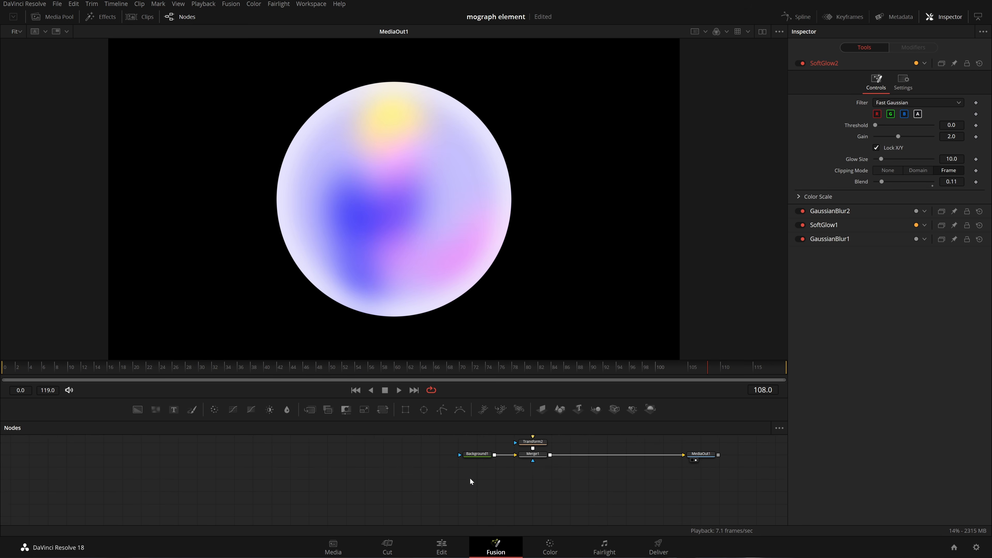
pyautogui.scroll(-1, 583, 491)
pyautogui.moveTo(613, 506); pyautogui.dragTo(460, 437)
pyautogui.click(458, 468)
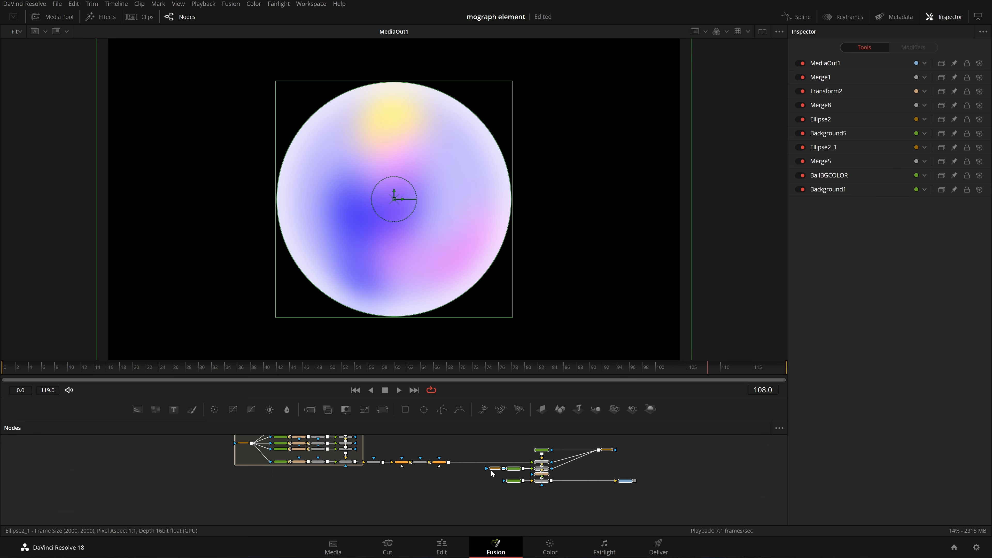
pyautogui.scroll(3, 423, 470)
pyautogui.moveTo(535, 495); pyautogui.dragTo(406, 453)
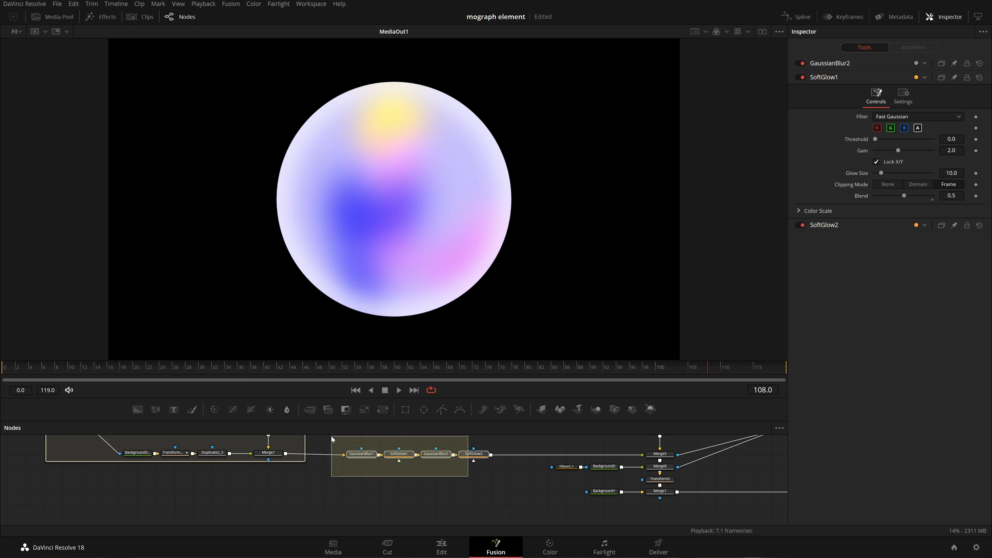
# Step: Add an Underlay behind the four blur and glow nodes and rename it BLurr
pyautogui.moveTo(469, 475); pyautogui.dragTo(331, 436)
pyautogui.hotkey('shift', 'space')
pyautogui.write('under')
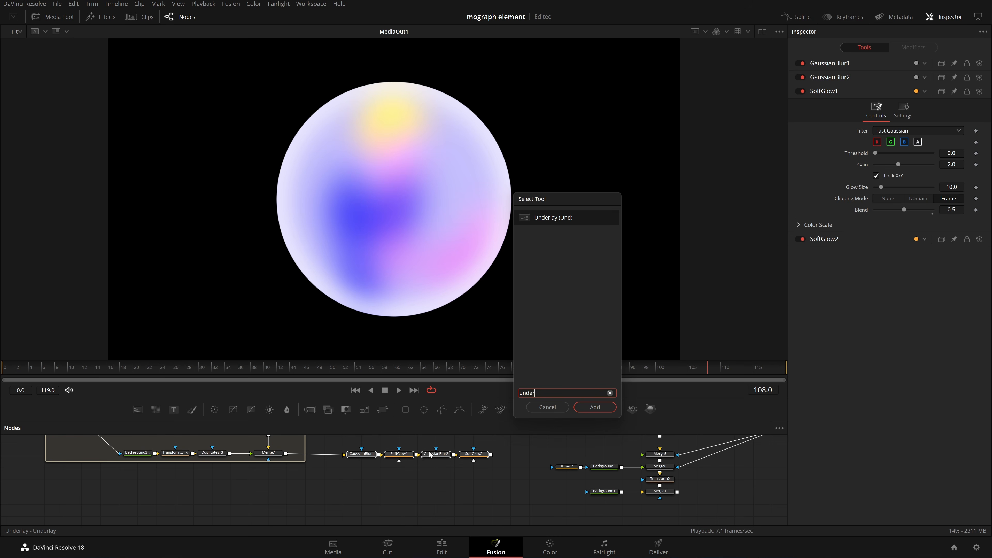
pyautogui.press('Return')
pyautogui.hotkey('shift', 'space')
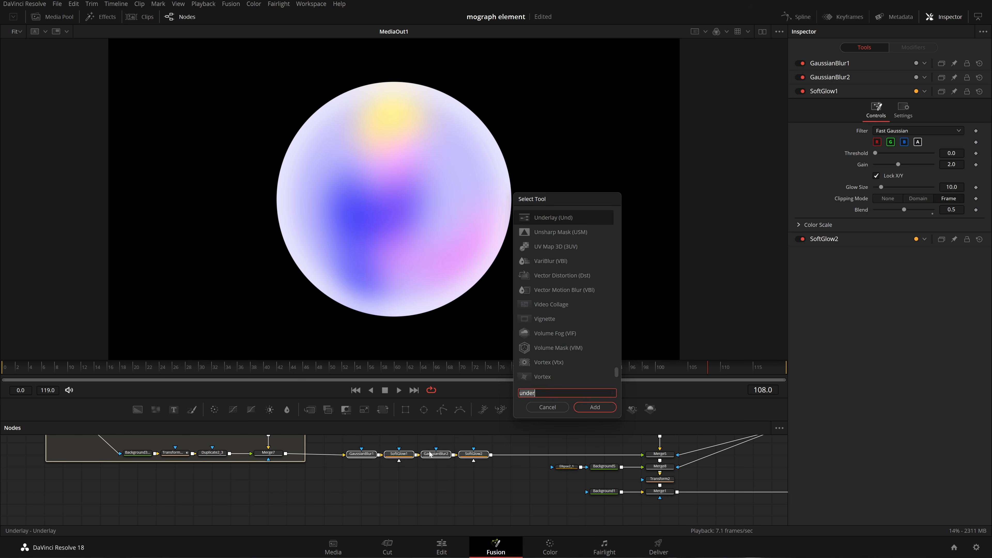
pyautogui.write('und')
pyautogui.press('Return')
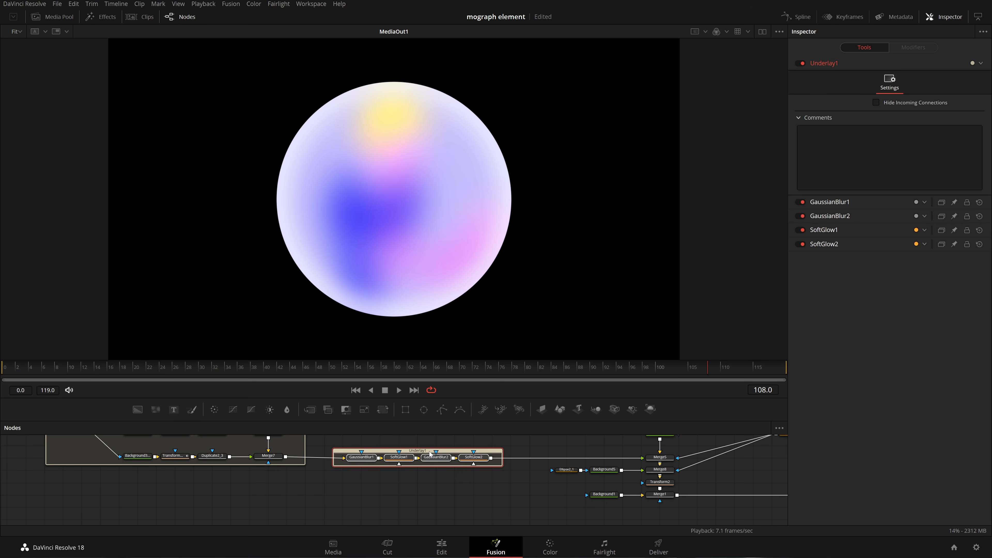
pyautogui.press('F2')
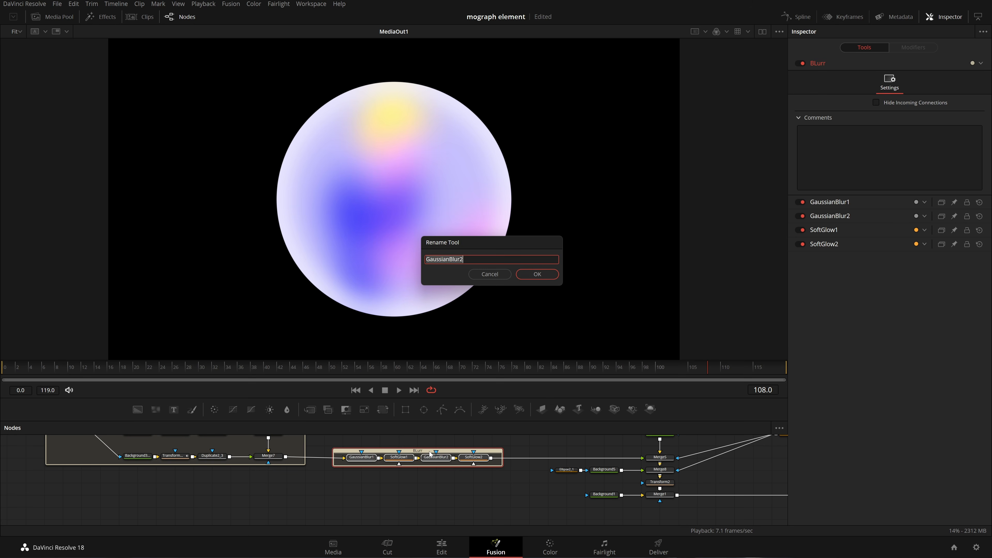
pyautogui.press('Return')
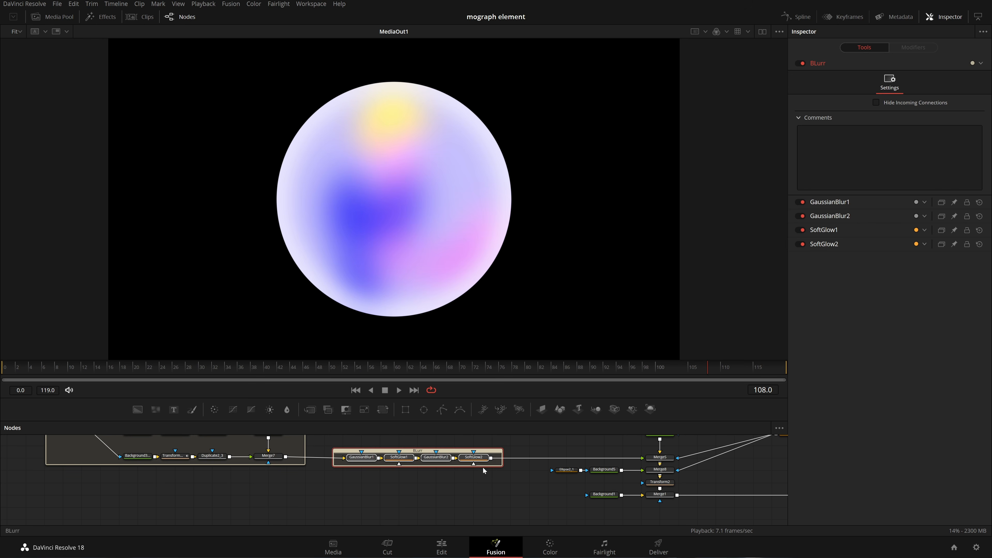
# Step: Group Ellipse2_1, Background5 and Merge8, and place the group between Merge5 and Transform2
pyautogui.moveTo(496, 478); pyautogui.dragTo(329, 490)
pyautogui.scroll(2, 537, 488)
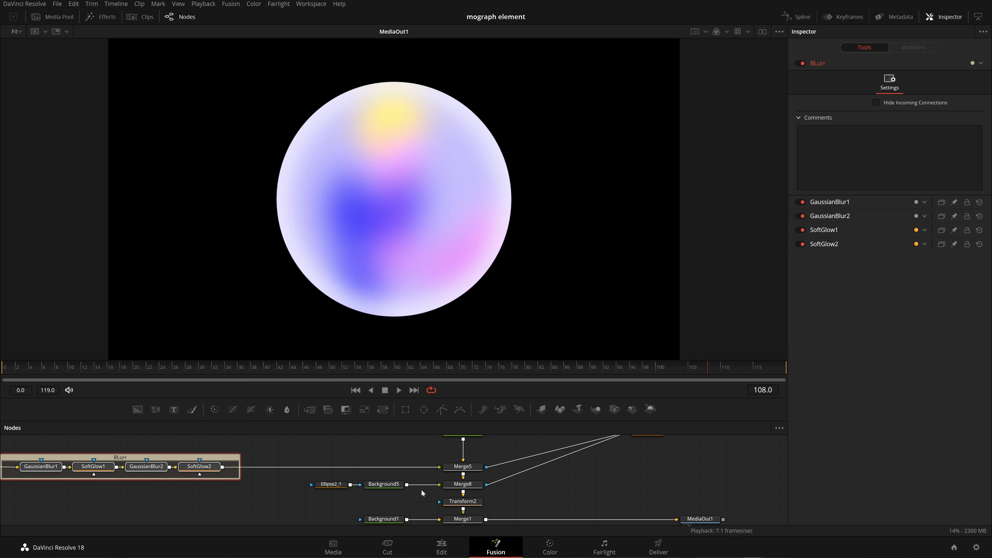
pyautogui.moveTo(290, 484); pyautogui.dragTo(513, 488)
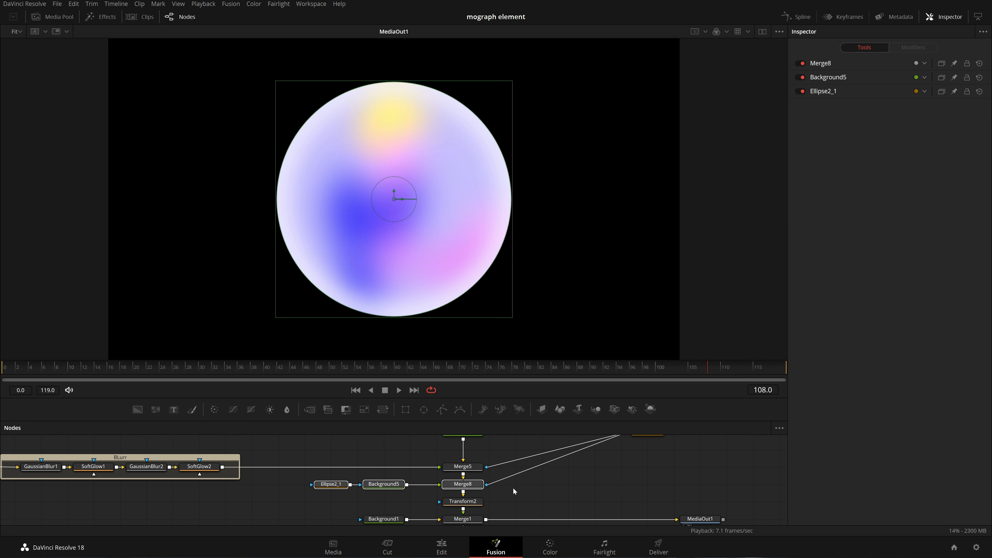
pyautogui.hotkey('ctrl', 'g')
pyautogui.moveTo(412, 480); pyautogui.dragTo(476, 484)
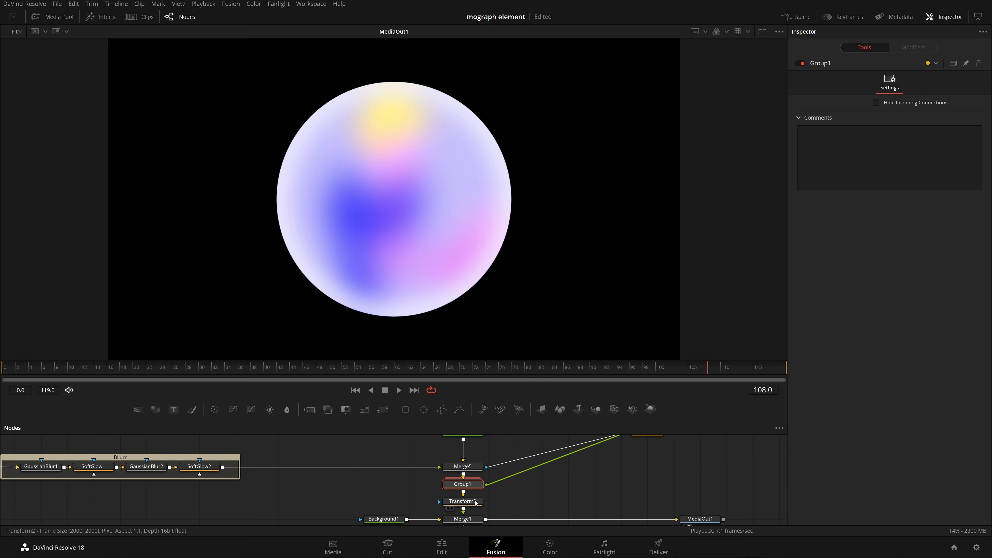
# Step: Rename the new group as "Edge BLur" and save the project
pyautogui.press('F2')
pyautogui.press('BackSpace')
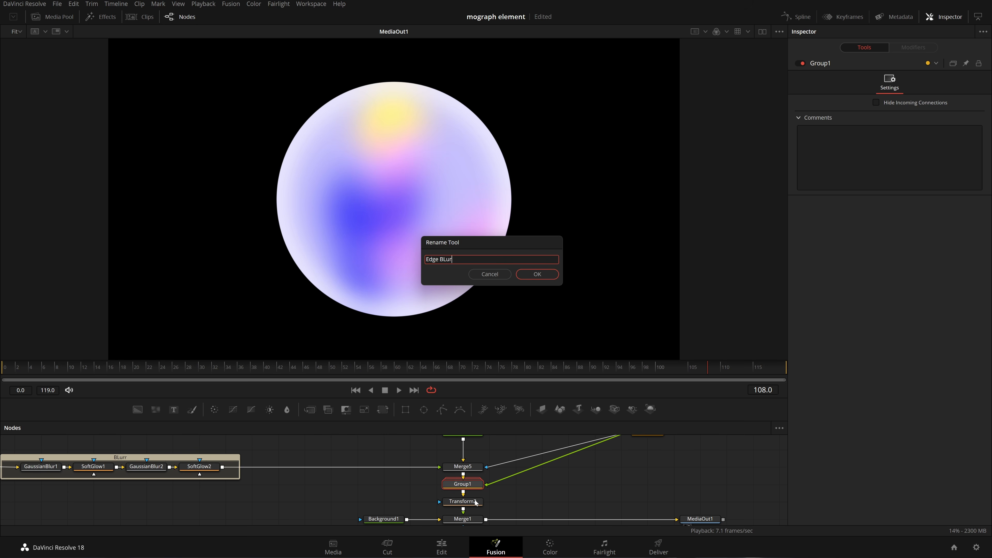
pyautogui.press('Return')
pyautogui.hotkey('ctrl', 's')
# Step: Move Ellipse2 close to Merge5 in the same row and play back the animation
pyautogui.scroll(2, 503, 489)
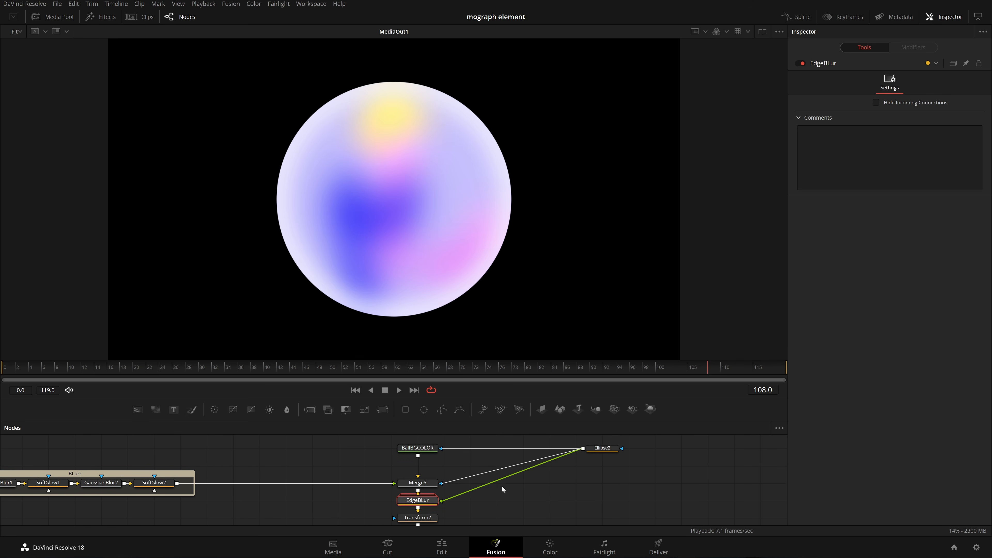
pyautogui.moveTo(598, 449); pyautogui.dragTo(519, 484)
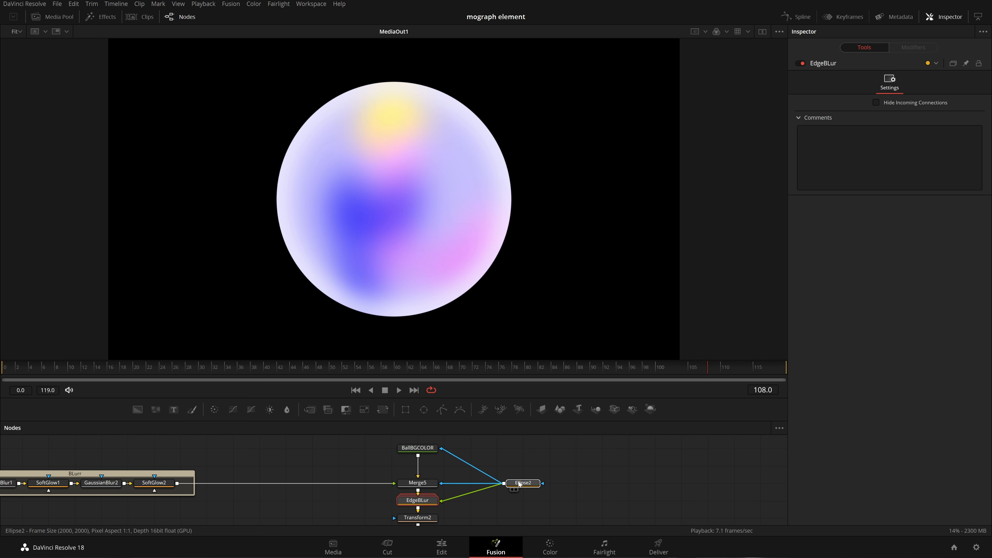
pyautogui.click(519, 484)
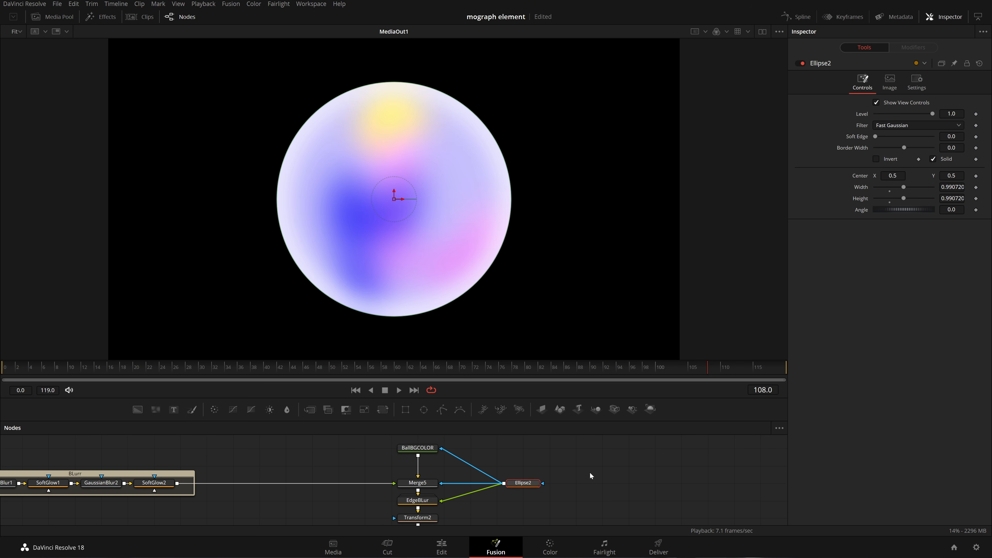
pyautogui.moveTo(590, 476); pyautogui.dragTo(574, 451)
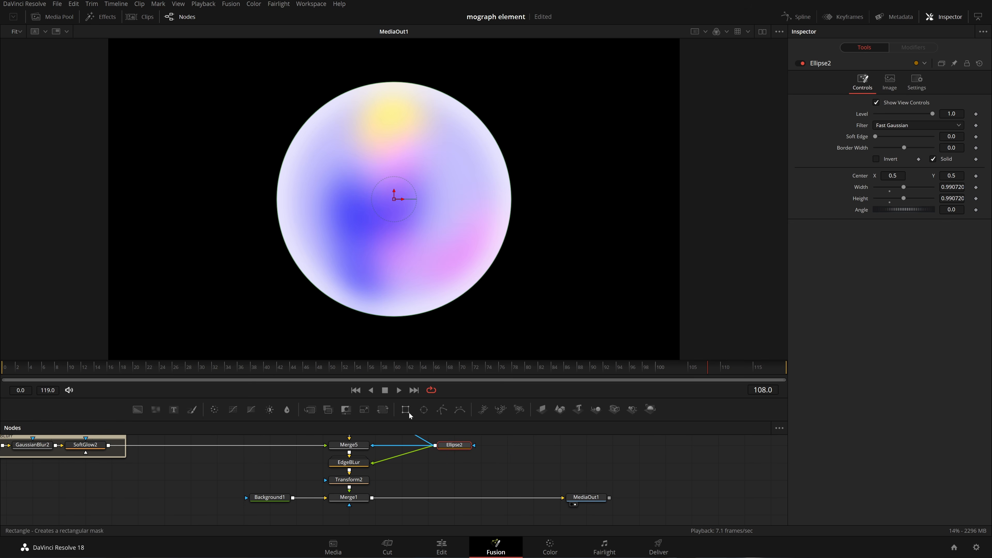
pyautogui.click(399, 390)
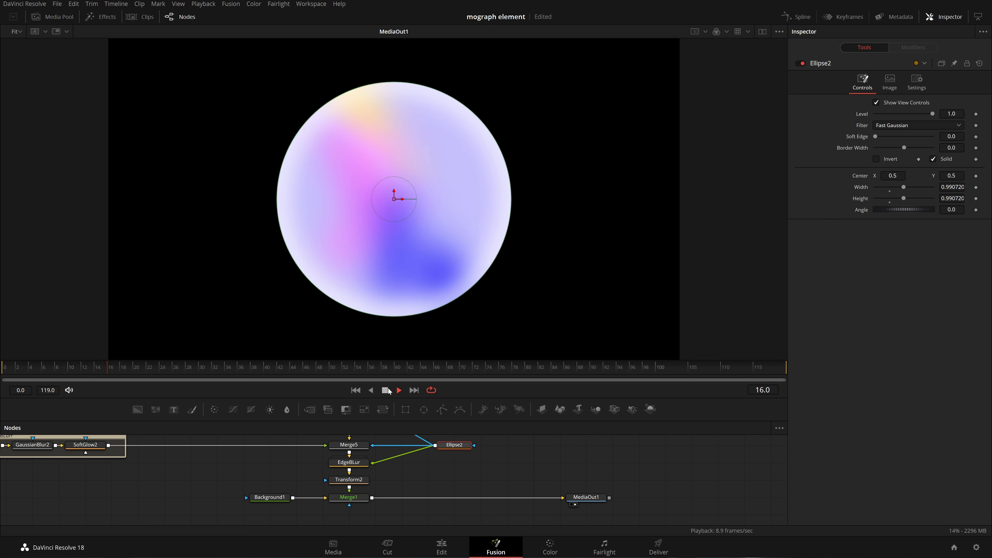
# Step: Stop playback and move Background1, Merge1, MediaOut1 and Transform2 down to open a gap below EdgeBLur
pyautogui.press('space')
pyautogui.moveTo(620, 515); pyautogui.dragTo(250, 489)
pyautogui.click(262, 501)
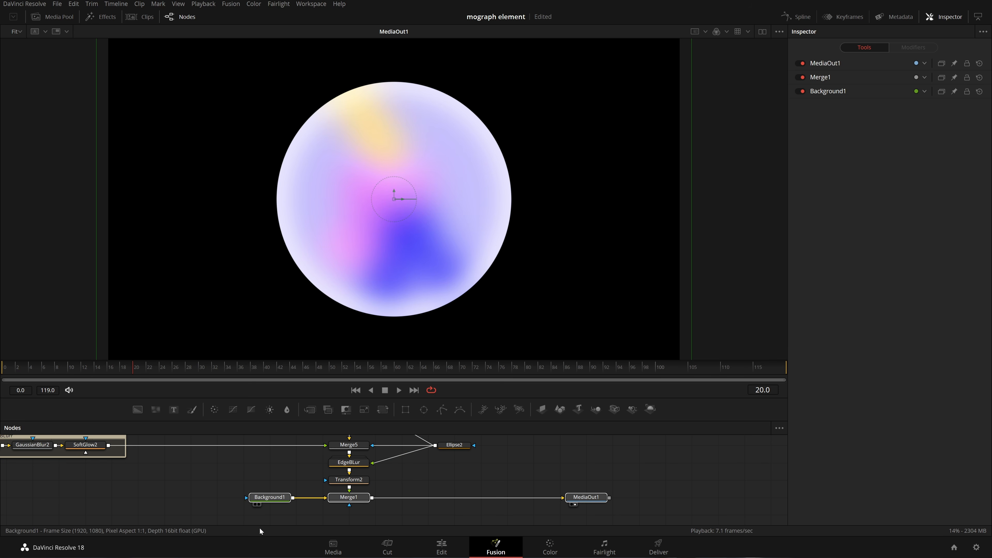
pyautogui.scroll(-1, 322, 463)
pyautogui.moveTo(365, 453); pyautogui.dragTo(367, 471)
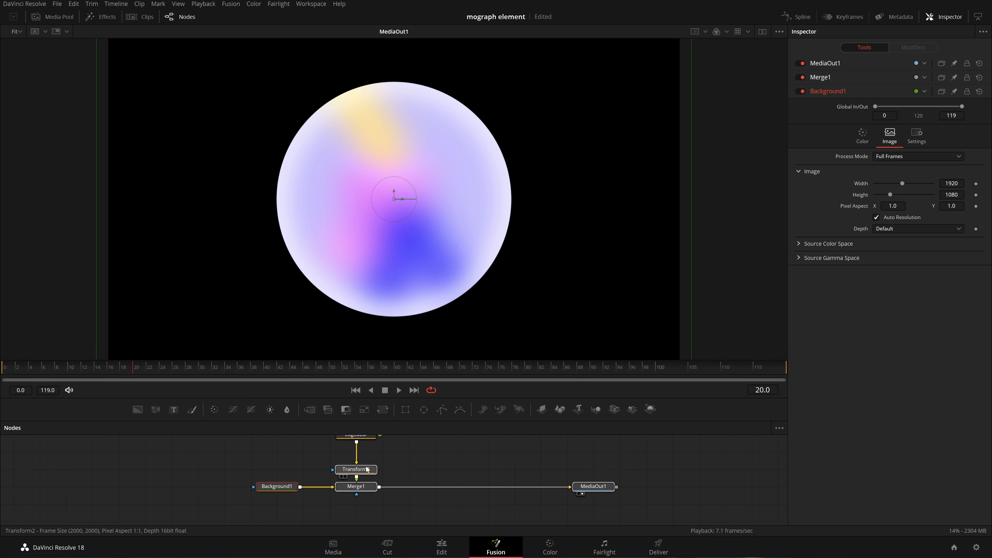
pyautogui.moveTo(615, 510); pyautogui.dragTo(222, 445)
pyautogui.moveTo(258, 481); pyautogui.dragTo(279, 499)
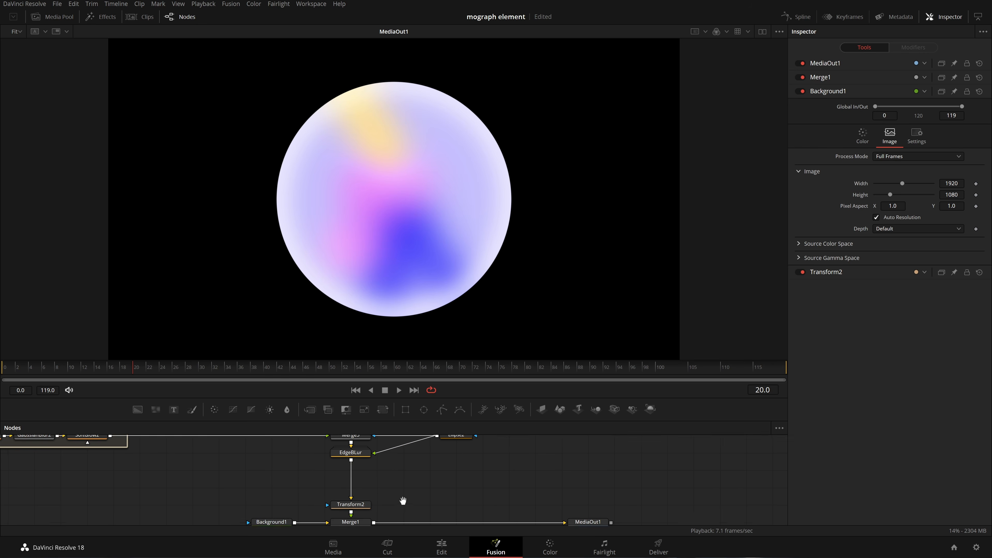
pyautogui.scroll(1, 403, 473)
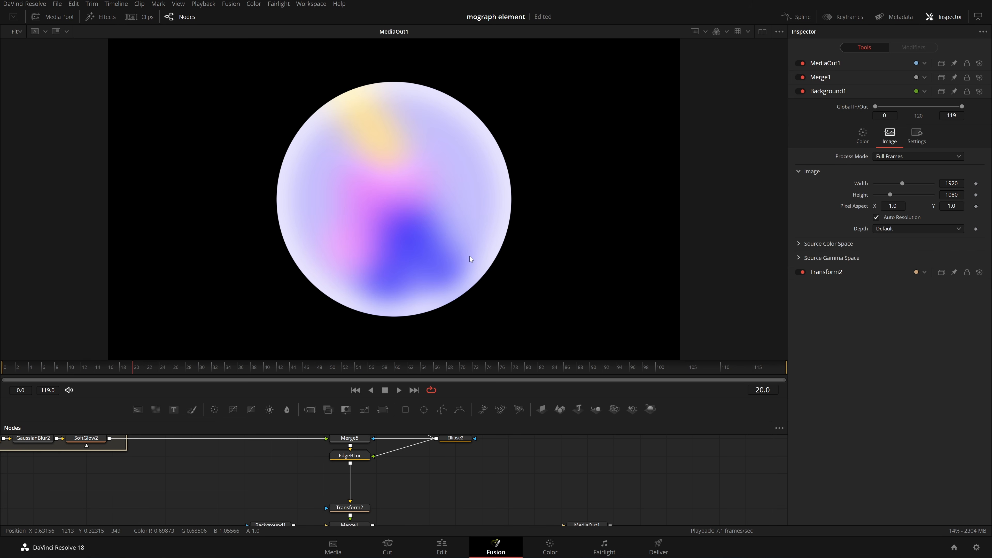
# Step: Insert a Merge node after EdgeBLur and place it directly above Transform2
pyautogui.click(359, 459)
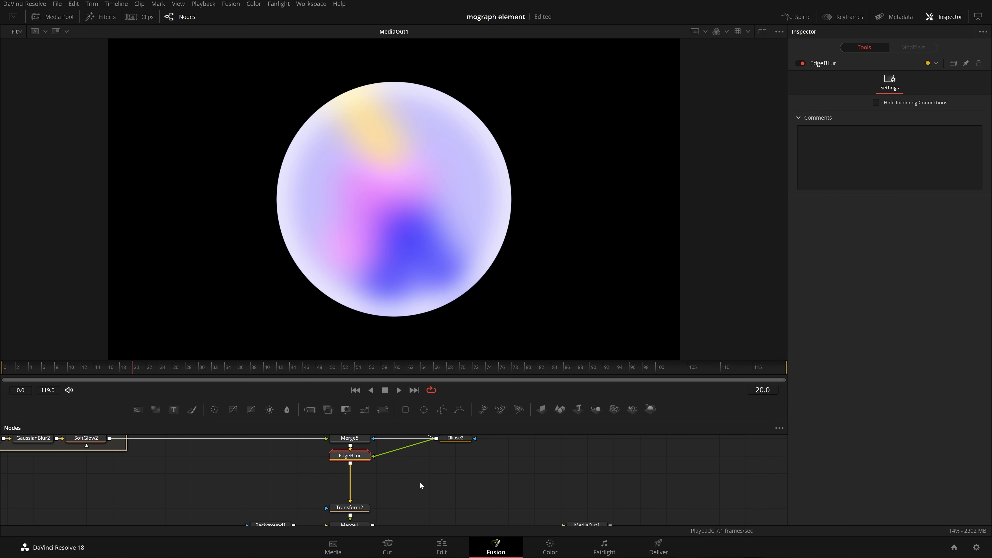
pyautogui.hotkey('shift', 'space')
pyautogui.write('und')
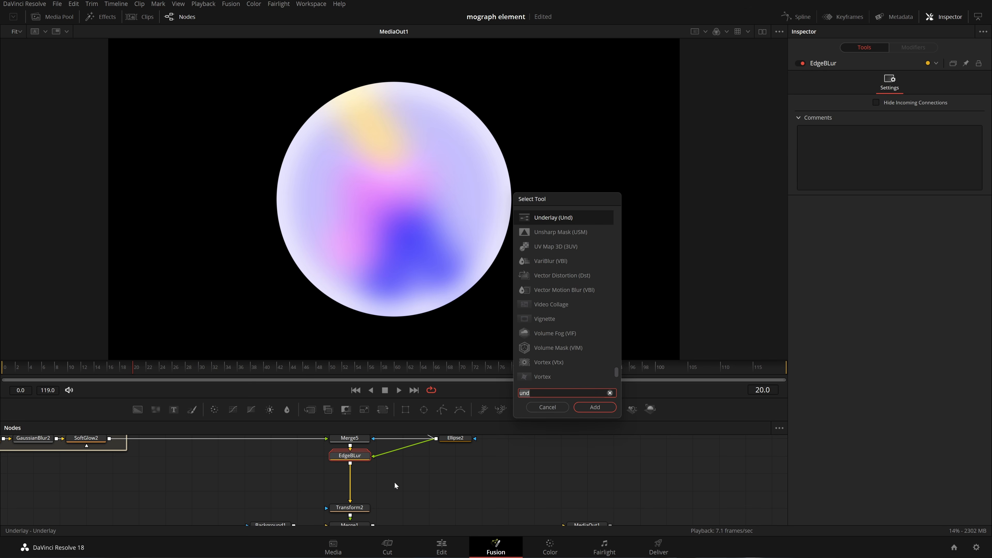
pyautogui.press('BackSpace')
pyautogui.press('BackSpace')
pyautogui.press('BackSpace')
pyautogui.write('meg')
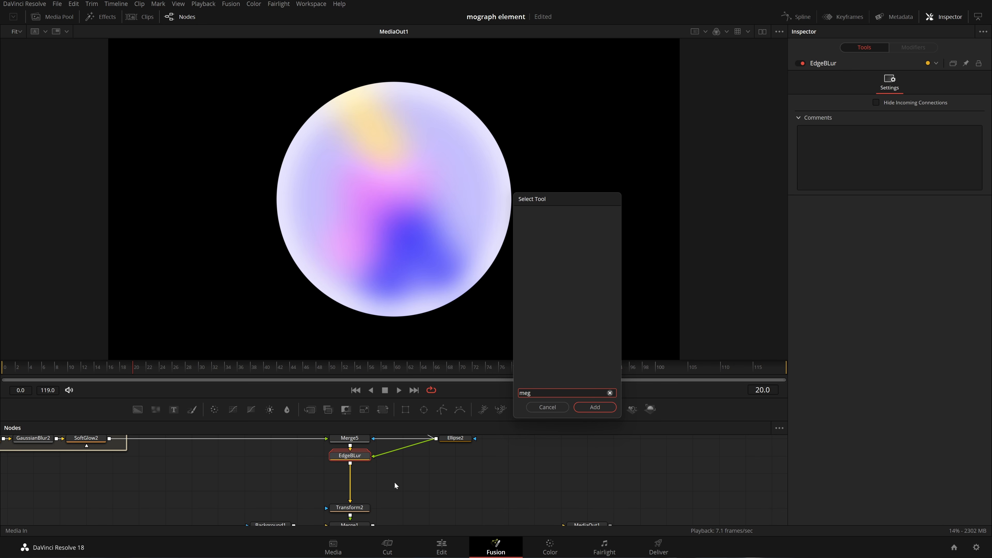
pyautogui.press('BackSpace')
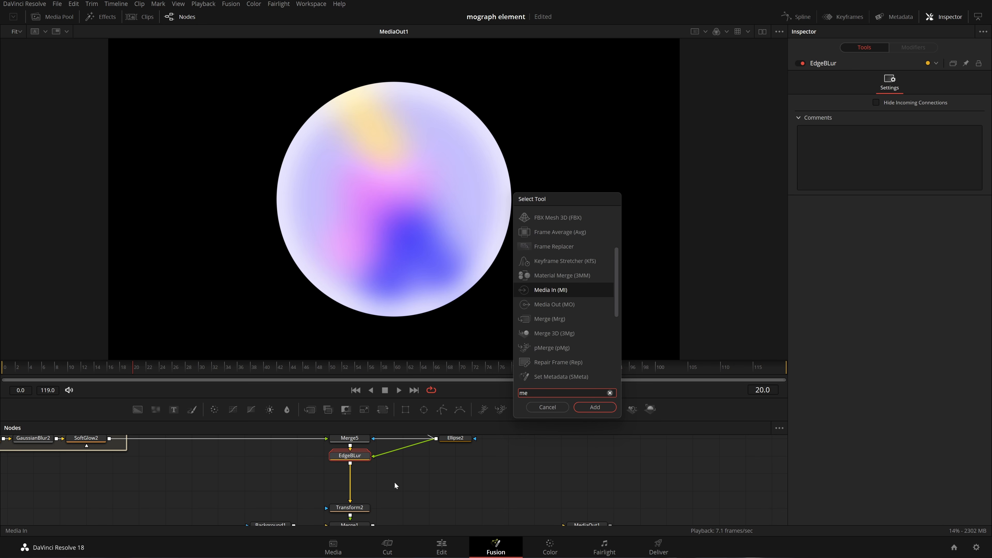
pyautogui.write('rge')
pyautogui.press('Return')
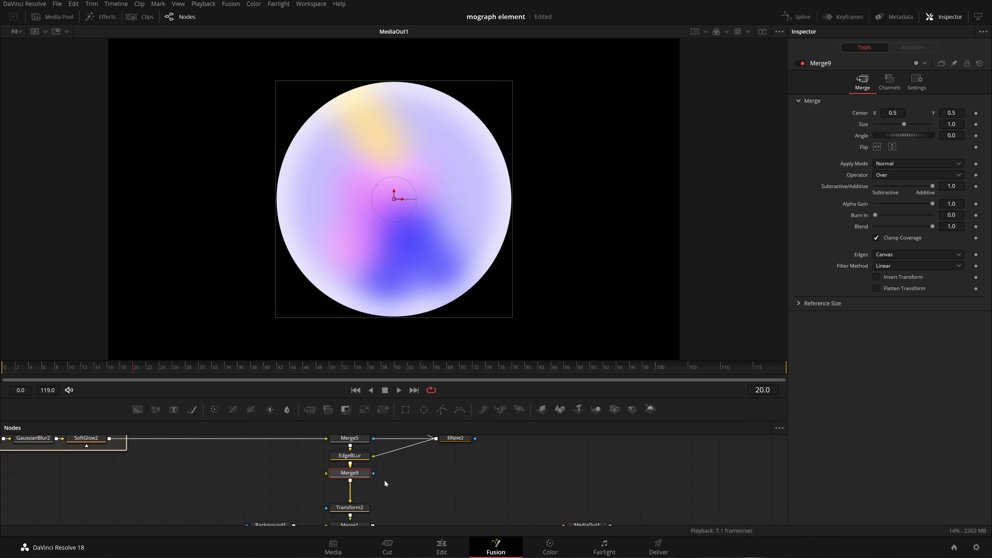
pyautogui.moveTo(362, 473); pyautogui.dragTo(362, 489)
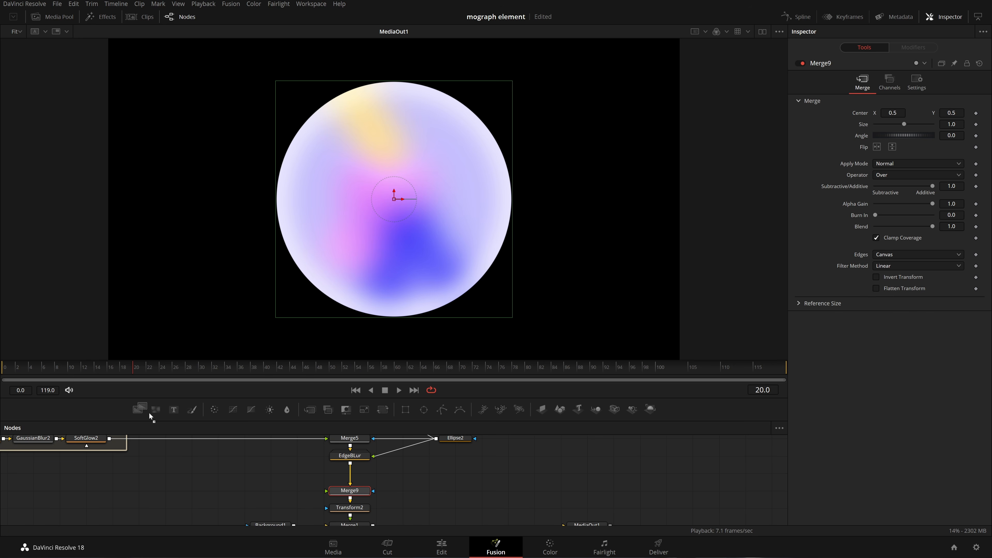
# Step: Add a Background node as the new merge's foreground and set its colour to white
pyautogui.moveTo(442, 483); pyautogui.dragTo(367, 490)
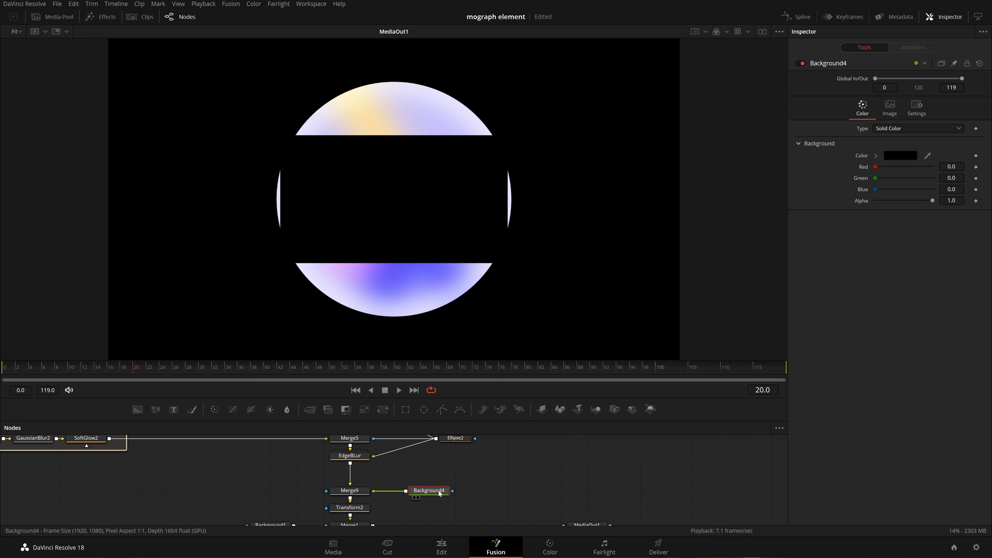
pyautogui.click(887, 157)
pyautogui.moveTo(602, 246); pyautogui.dragTo(602, 199)
pyautogui.click(587, 358)
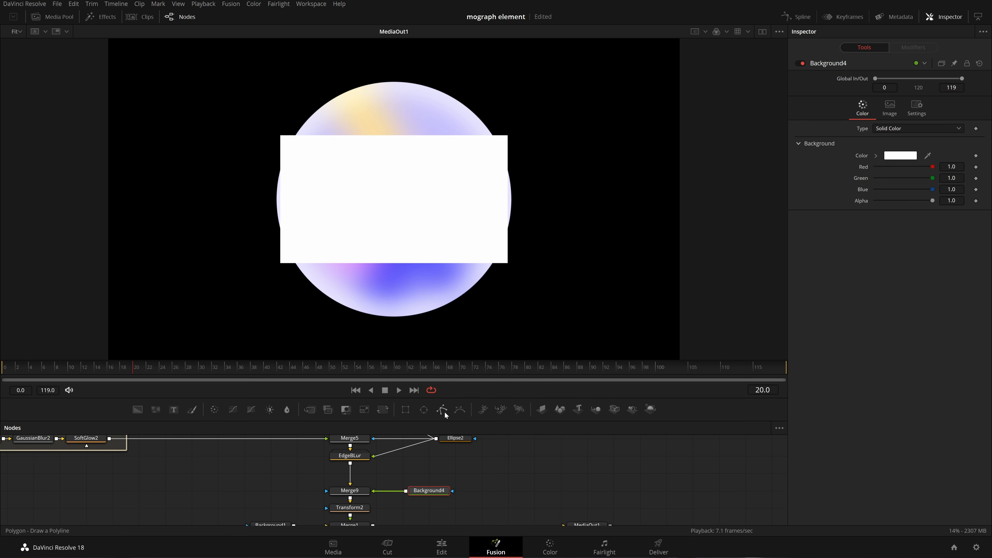
# Step: Mask Background4 with a Polygon node and shift both nodes further away from Merge9
pyautogui.moveTo(459, 431); pyautogui.dragTo(451, 492)
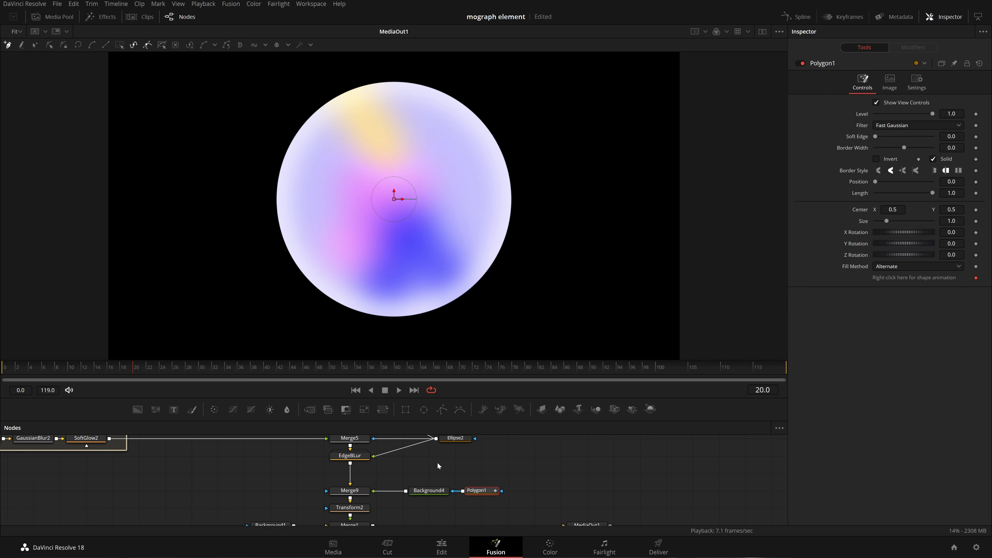
pyautogui.keyDown('ctrl'); pyautogui.click(426, 491); pyautogui.keyUp('ctrl')
pyautogui.moveTo(426, 491); pyautogui.dragTo(505, 491)
pyautogui.click(512, 493)
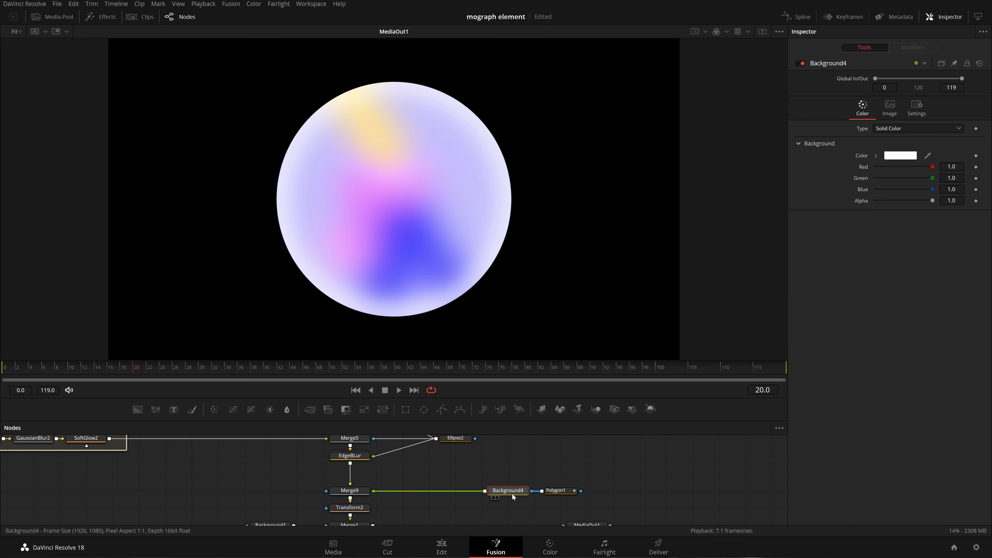
# Step: Insert a Transform node between Background4 and Merge9 and enlarge the layer to a size of about 2.2
pyautogui.hotkey('shift', 'space')
pyautogui.write('merg')
pyautogui.press('BackSpace')
pyautogui.press('BackSpace')
pyautogui.press('BackSpace')
pyautogui.press('BackSpace')
pyautogui.write('xf')
pyautogui.press('Return')
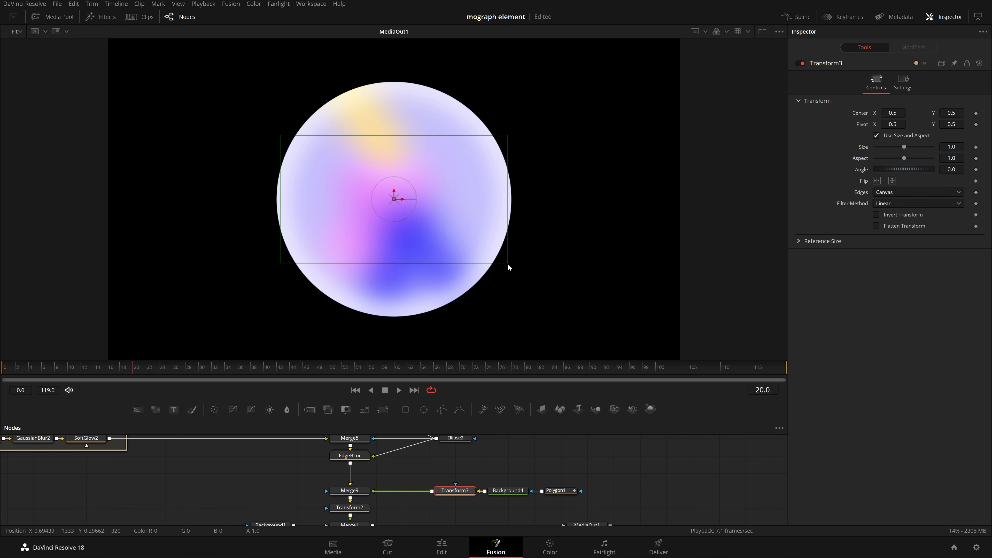
pyautogui.moveTo(508, 263); pyautogui.dragTo(519, 344)
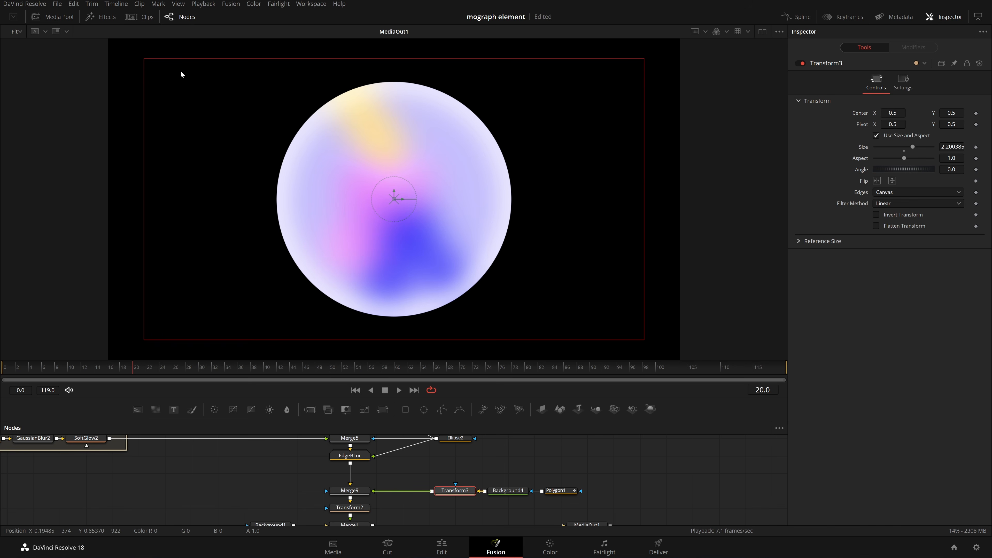
# Step: Draw a closed, curved highlight shape with Polygon1 along the ball's upper-right inner edge
pyautogui.click(519, 493)
pyautogui.click(563, 492)
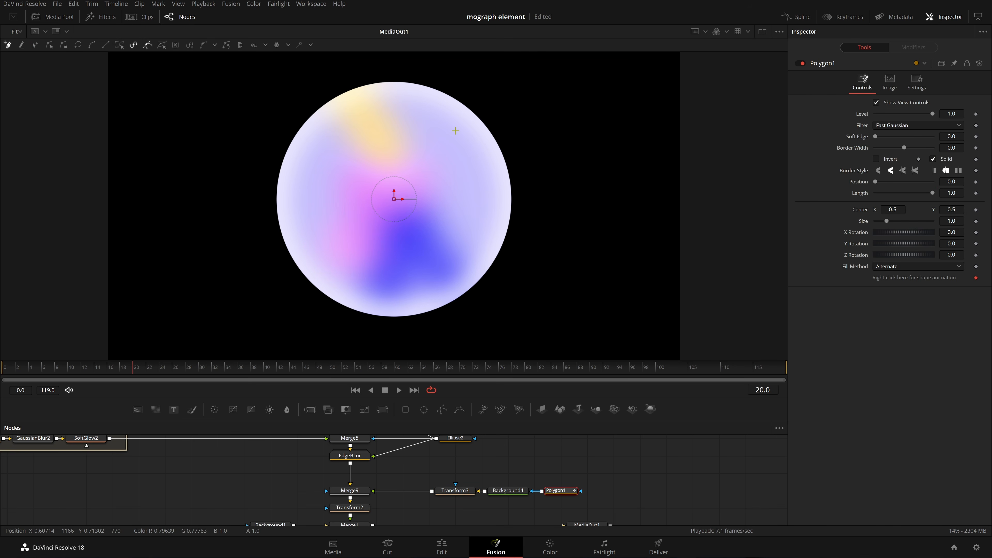
pyautogui.scroll(3, 457, 129)
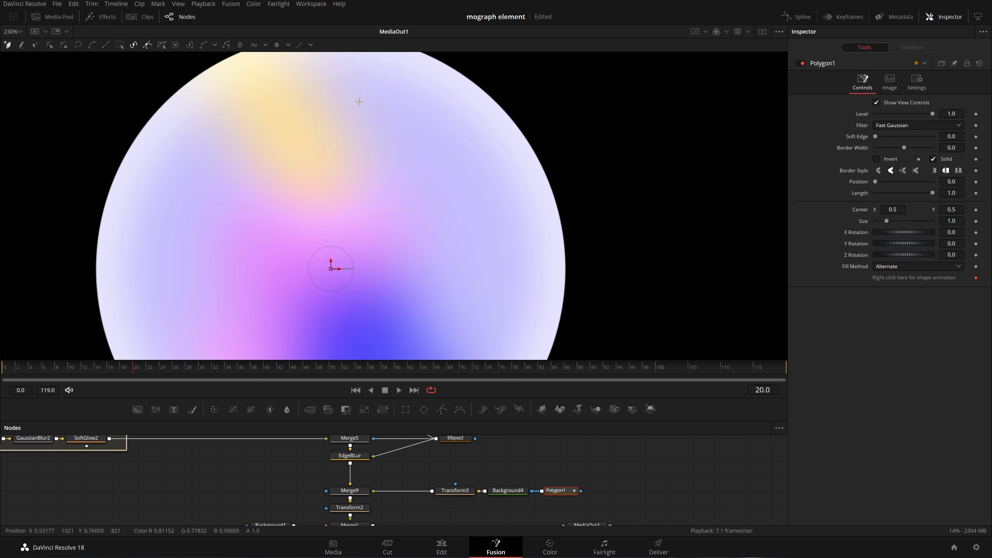
pyautogui.scroll(-2, 393, 103)
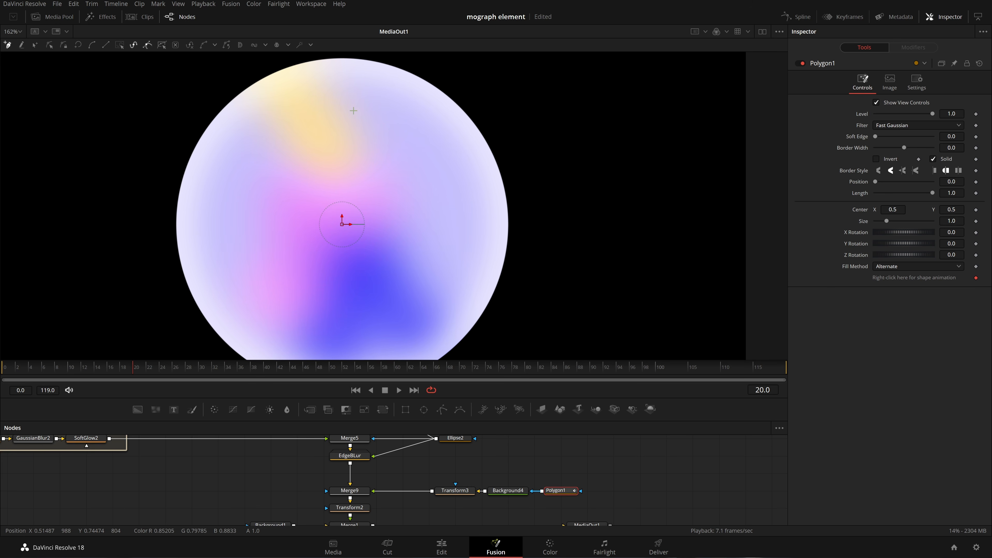
pyautogui.click(359, 119)
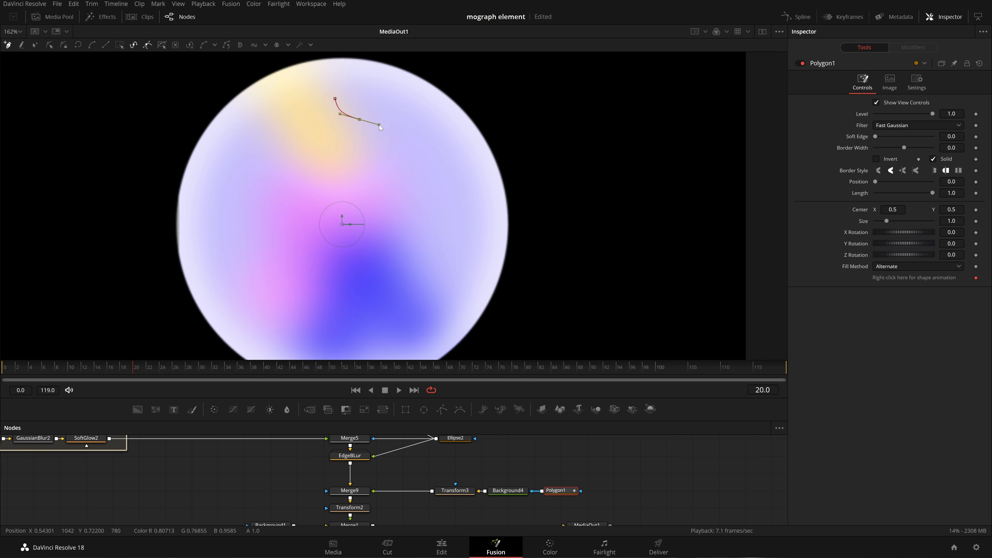
pyautogui.click(401, 136)
pyautogui.moveTo(429, 157); pyautogui.dragTo(434, 165)
pyautogui.click(443, 181)
pyautogui.click(446, 208)
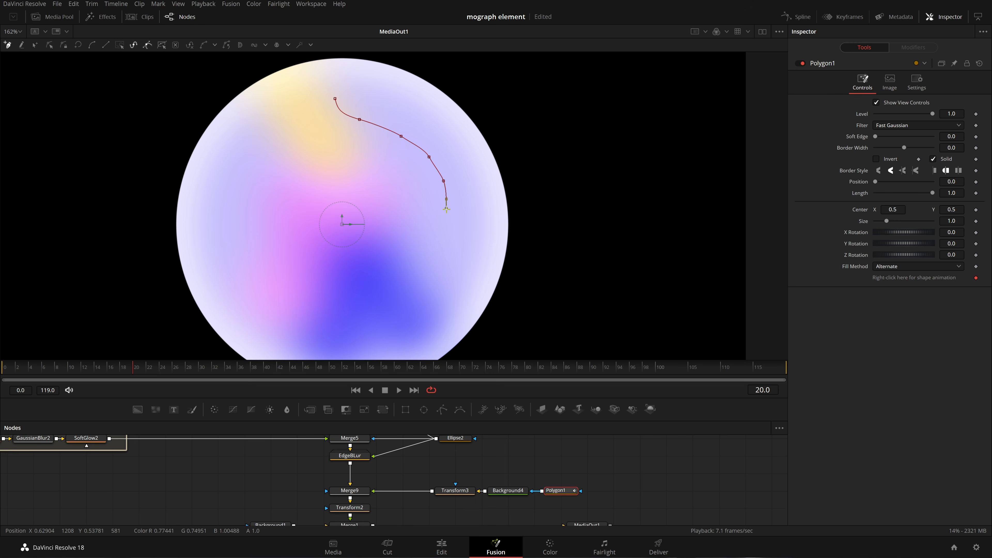
pyautogui.click(460, 230)
pyautogui.moveTo(473, 217); pyautogui.dragTo(475, 206)
pyautogui.click(476, 186)
pyautogui.click(468, 150)
pyautogui.click(422, 104)
pyautogui.click(393, 95)
pyautogui.moveTo(361, 88); pyautogui.dragTo(342, 88)
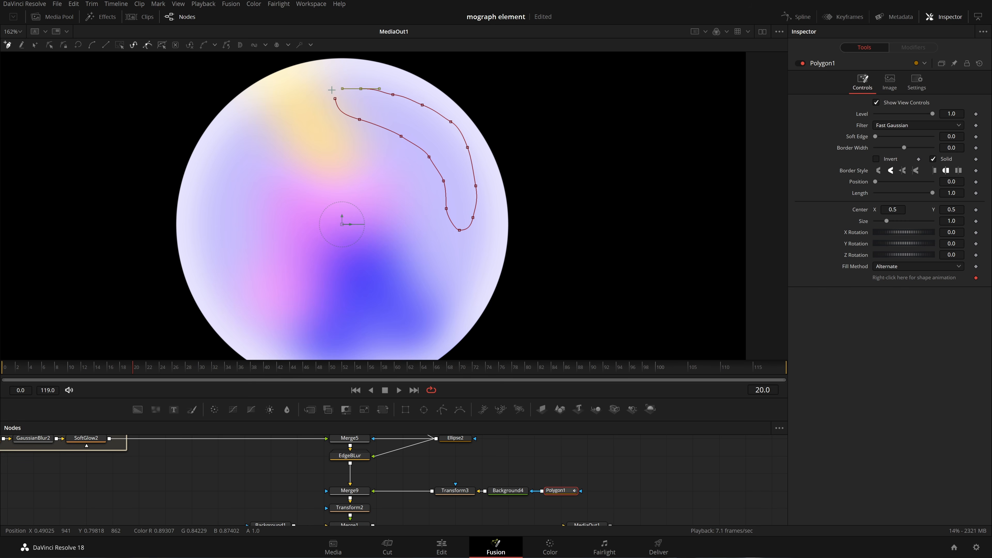
pyautogui.click(336, 99)
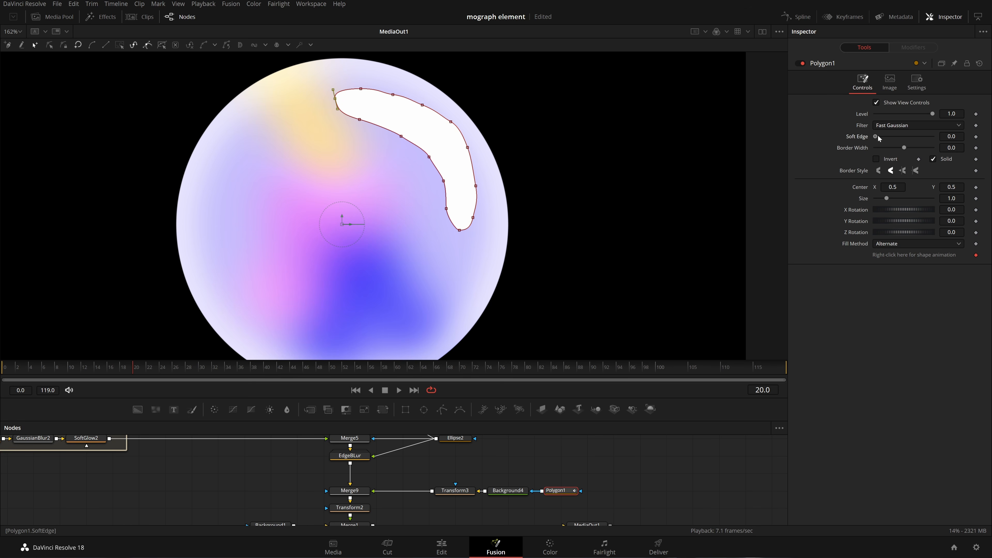
# Step: Set Polygon1's Soft Edge to 0.0362 and save the project
pyautogui.moveTo(878, 136); pyautogui.dragTo(893, 141)
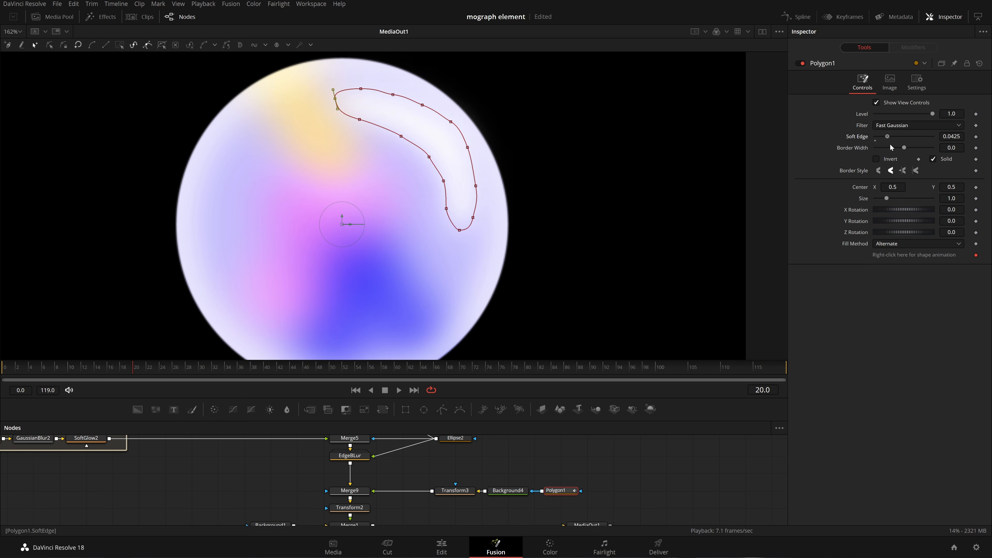
pyautogui.scroll(-2, 453, 489)
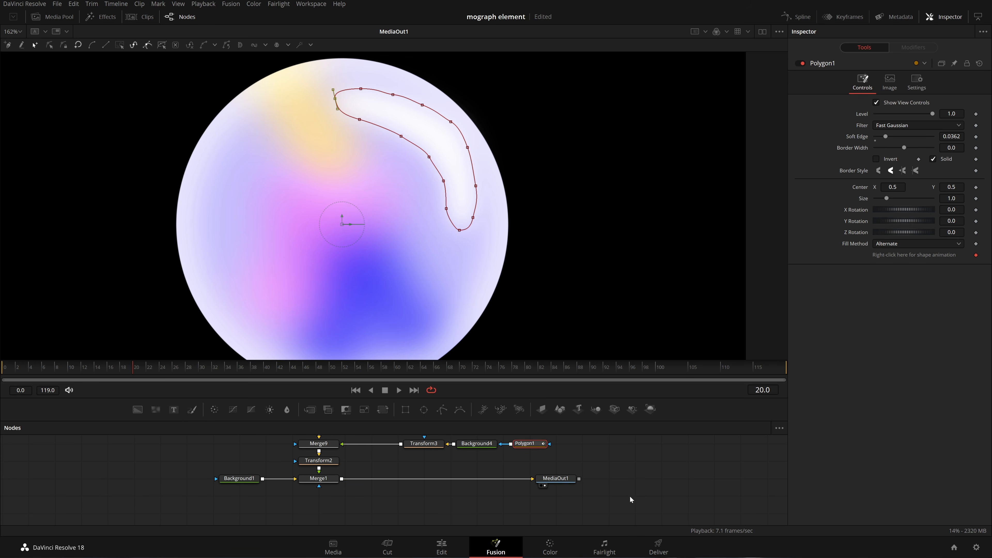
pyautogui.hotkey('ctrl', 's')
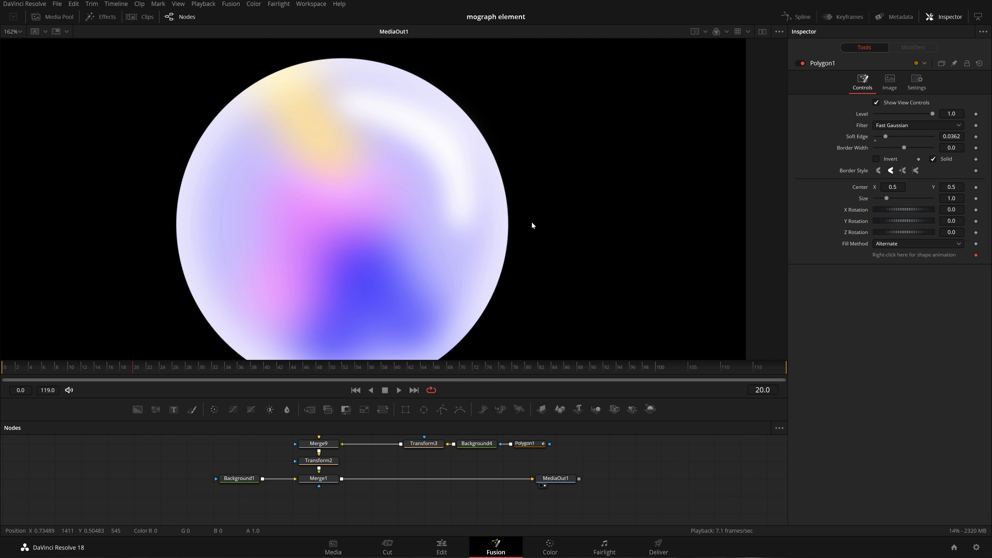
# Step: Fit the whole ball in the viewer and play back the animation to check the highlight
pyautogui.hotkey('ctrl', 'f')
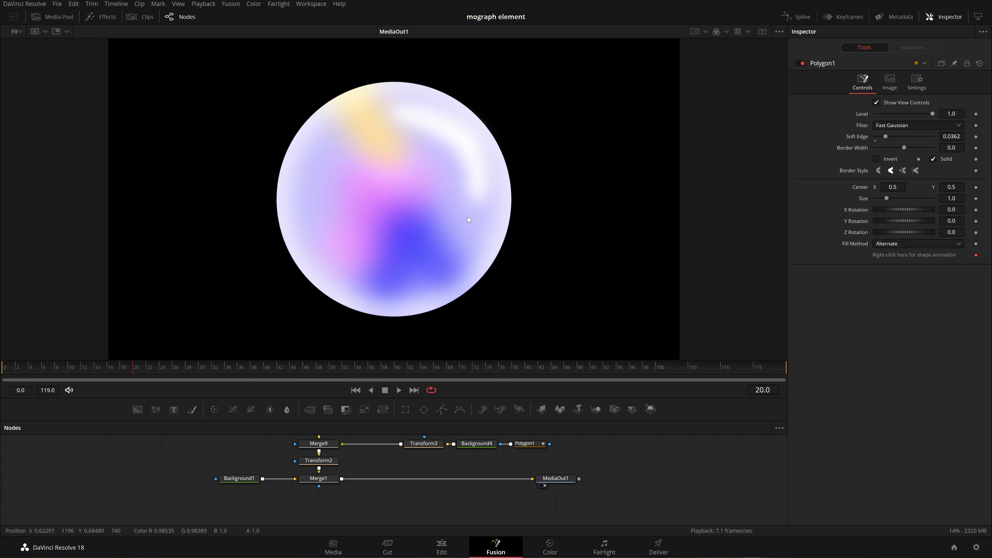
pyautogui.click(401, 390)
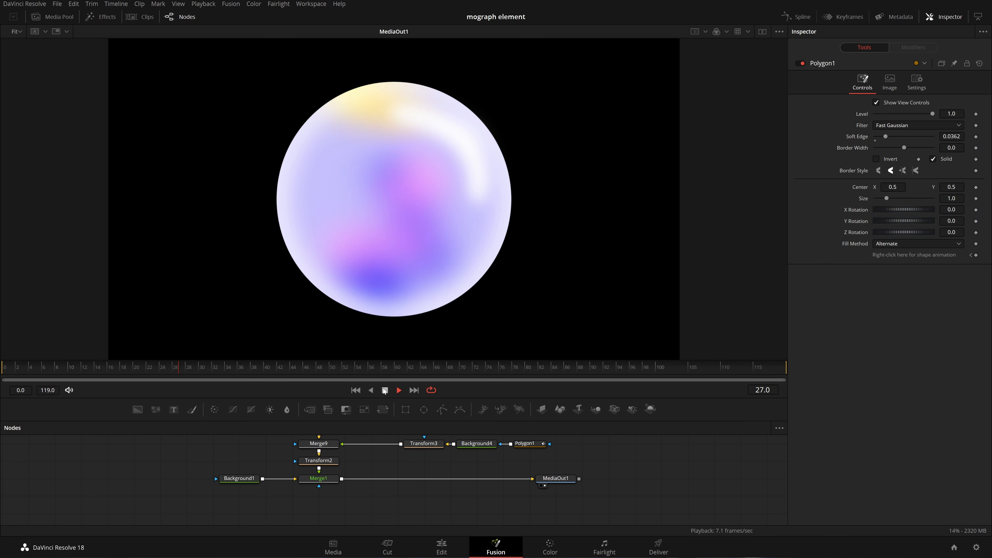
pyautogui.click(385, 390)
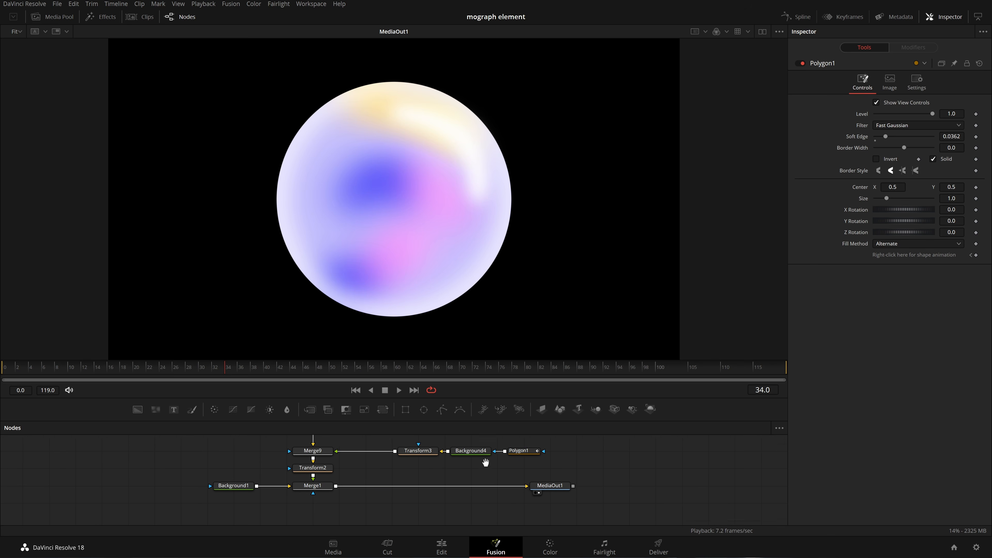
# Step: Rotate the highlight to the ball's upper-left side by setting Transform3's Angle to 98.8
pyautogui.click(425, 463)
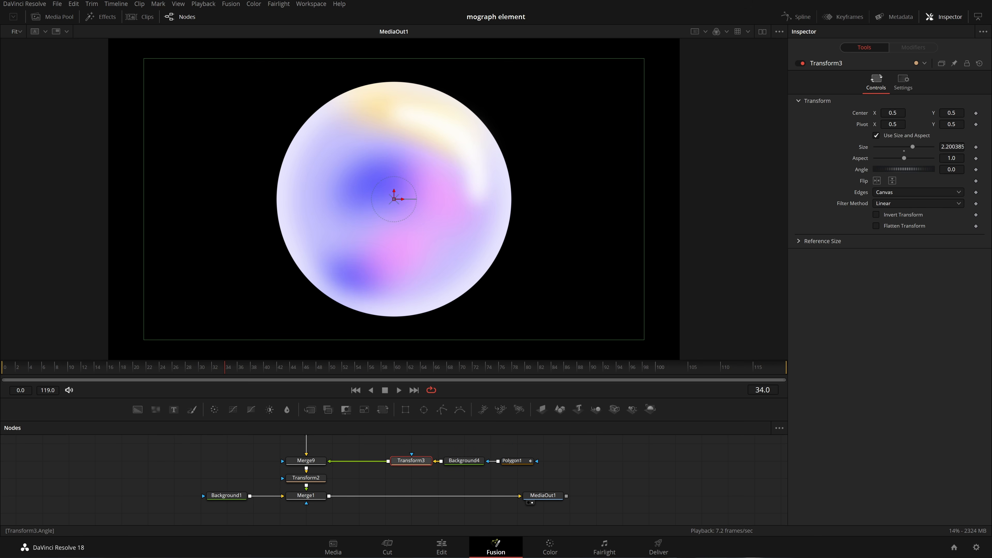
pyautogui.moveTo(952, 169); pyautogui.dragTo(985, 169)
pyautogui.moveTo(410, 186); pyautogui.dragTo(759, 42)
pyautogui.moveTo(952, 170); pyautogui.dragTo(957, 170)
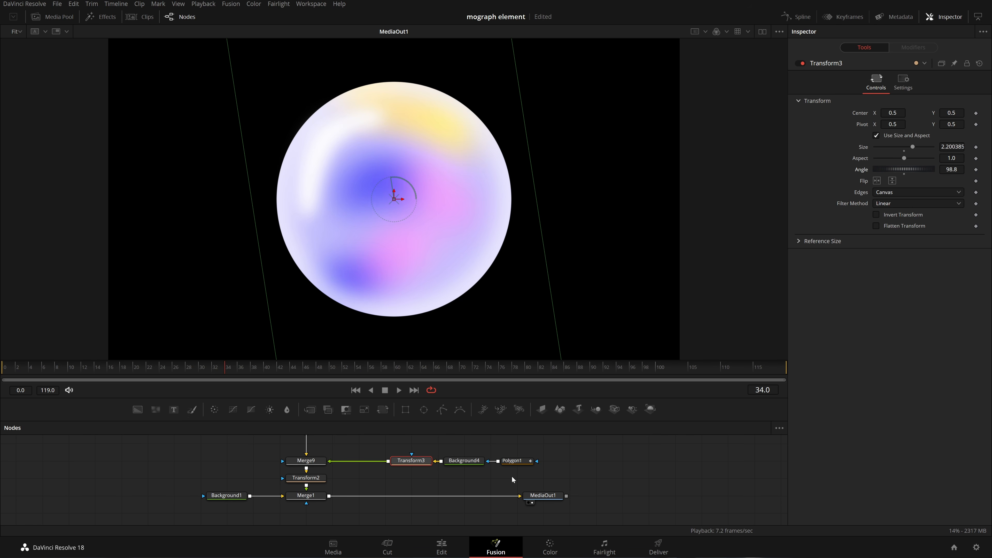
# Step: Set Polygon1's Border Width to -0.013 and its Soft Edge to 0.0175 for a thinner, crisper highlight
pyautogui.click(512, 461)
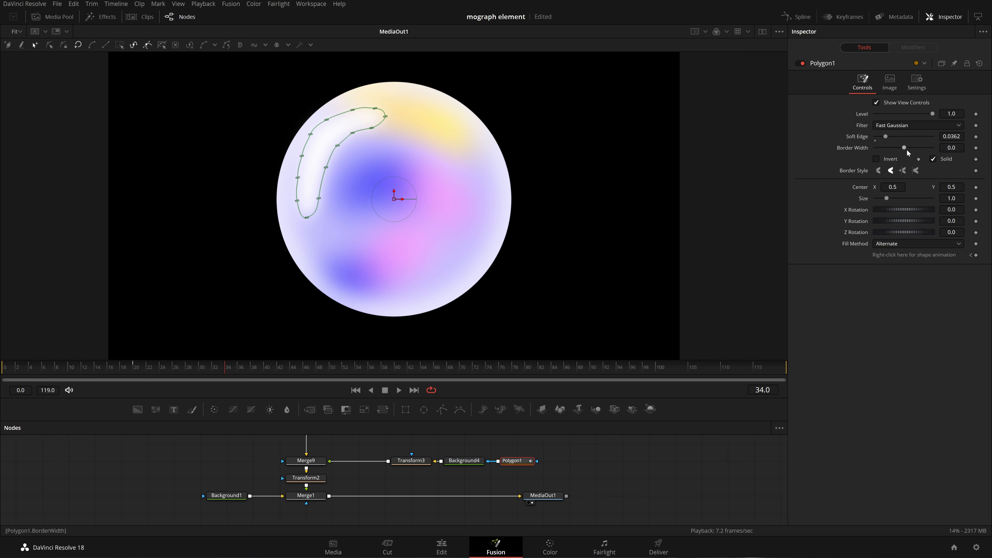
pyautogui.moveTo(905, 151)
pyautogui.mouseDown()
pyautogui.moveTo(916, 151)
pyautogui.moveTo(905, 155)
pyautogui.mouseUp()
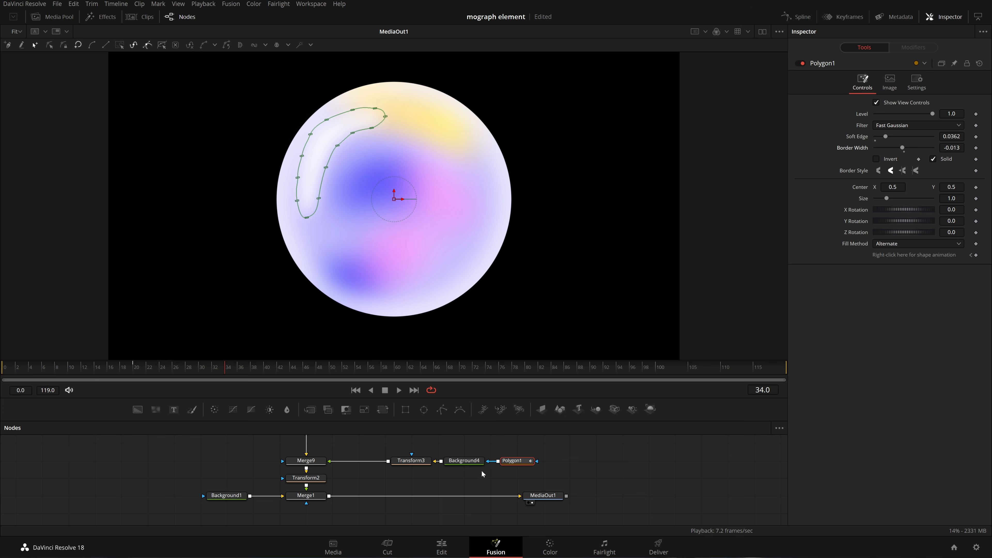
pyautogui.moveTo(952, 136); pyautogui.dragTo(937, 136)
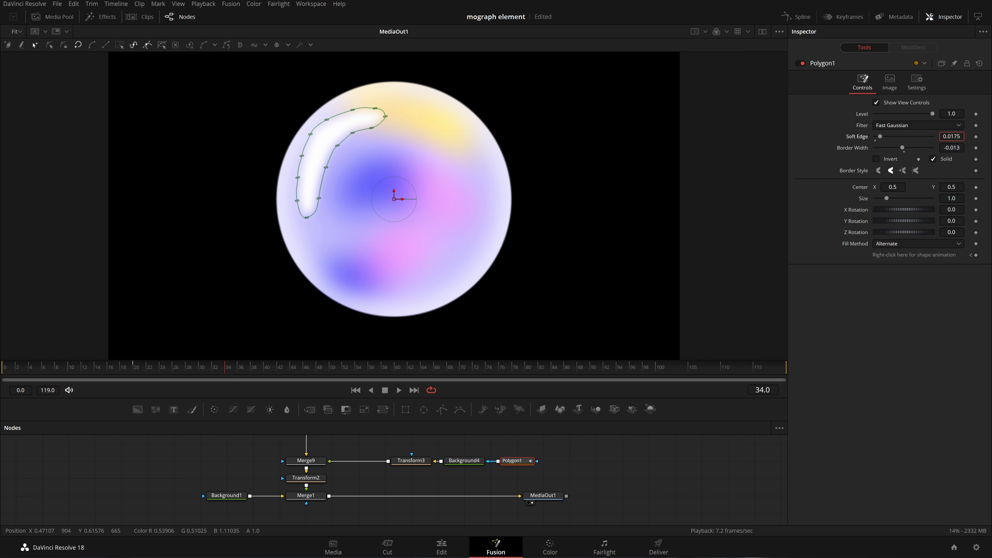
pyautogui.click(596, 447)
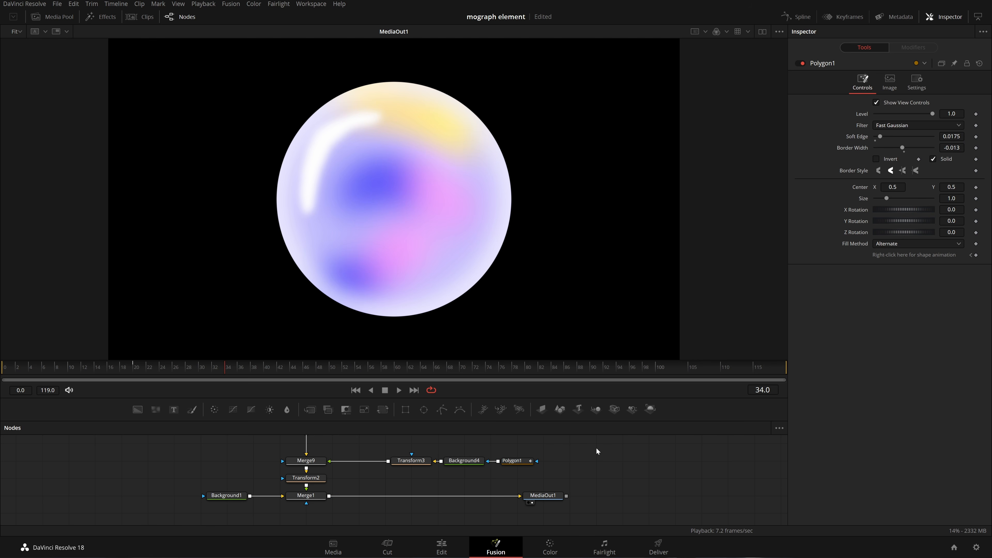
# Step: Remove all the points of Polygon1's closed highlight outline
pyautogui.click(512, 461)
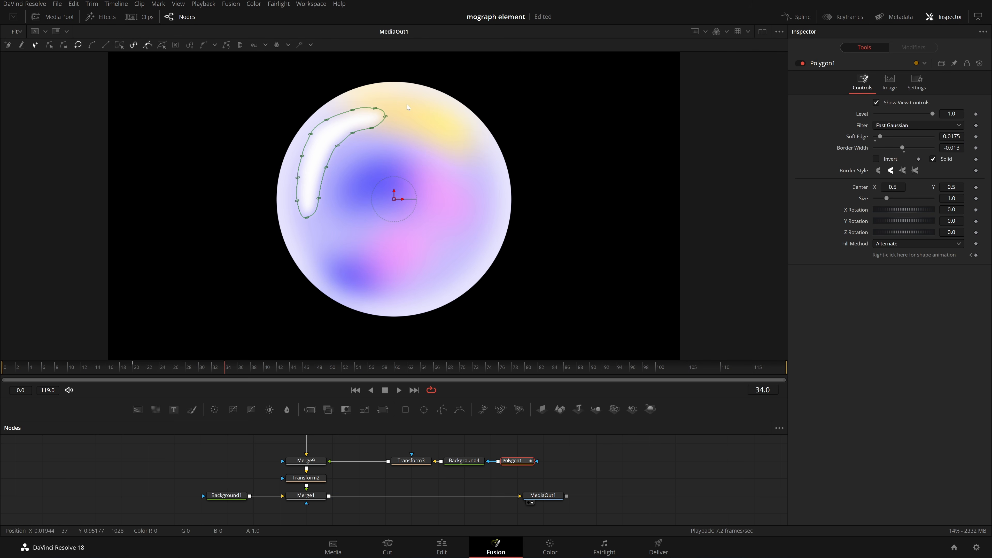
pyautogui.moveTo(326, 120); pyautogui.dragTo(334, 128)
pyautogui.click(310, 136)
pyautogui.moveTo(311, 136); pyautogui.dragTo(312, 139)
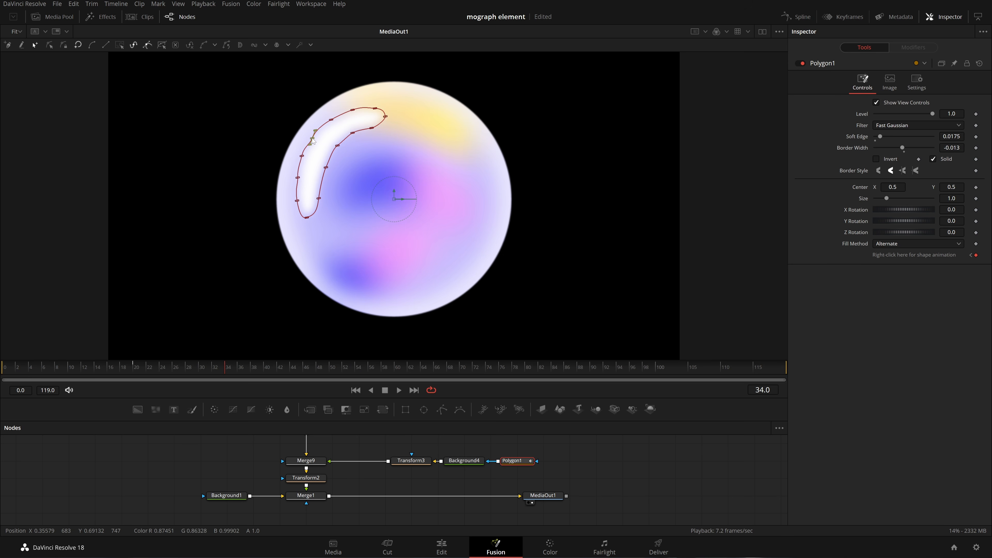
pyautogui.moveTo(456, 90); pyautogui.dragTo(203, 254)
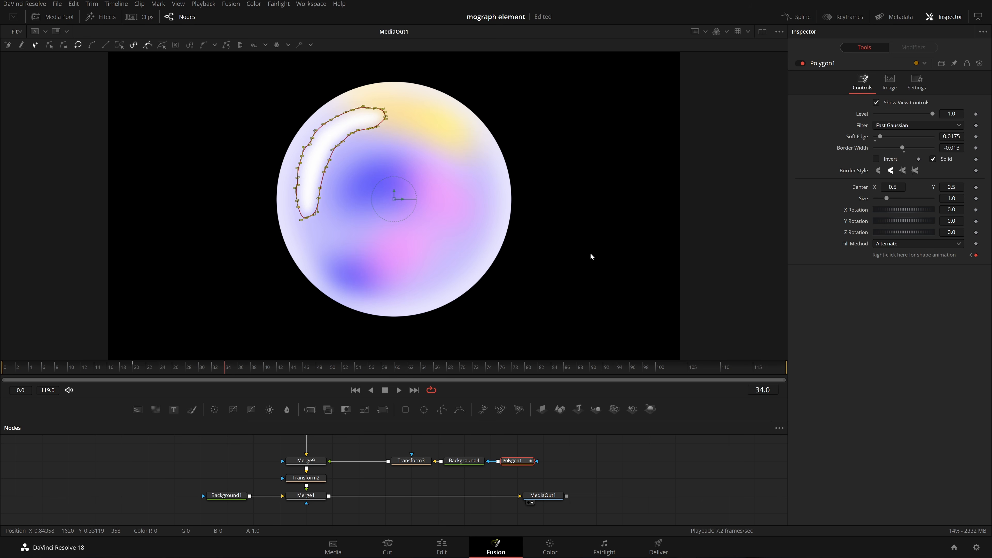
pyautogui.press('Delete')
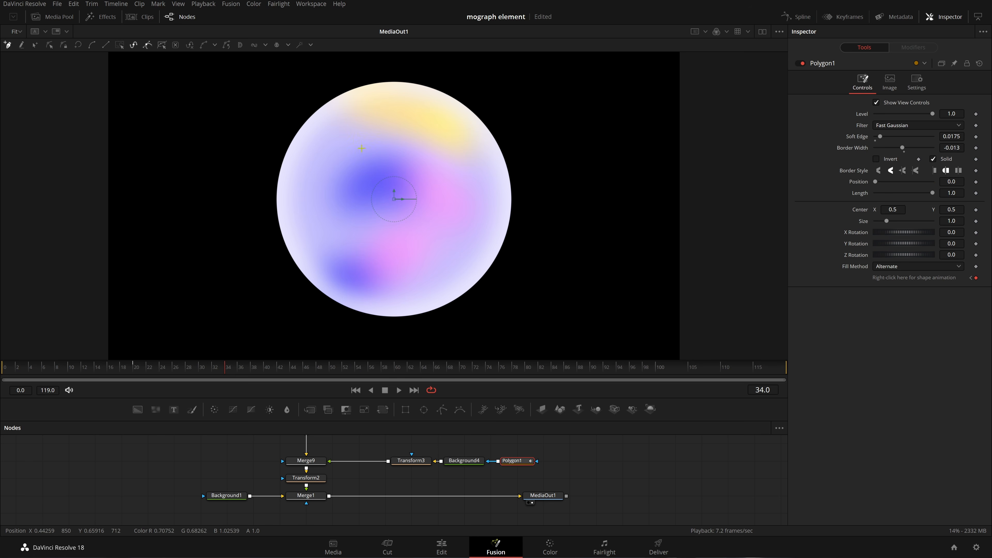
# Step: Draw an open three-point path in Polygon1 along the ball's upper-left edge and smooth its points into a curve
pyautogui.click(375, 120)
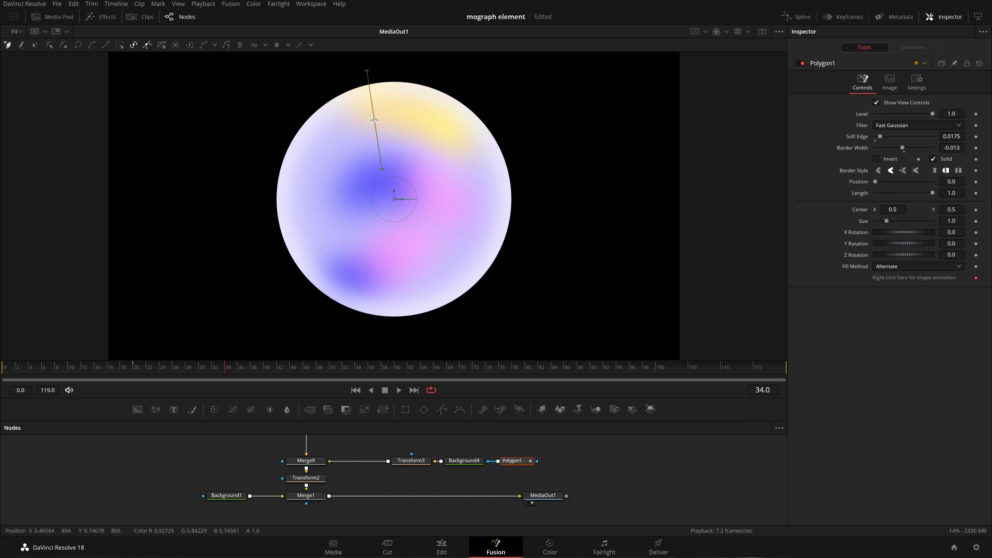
pyautogui.click(320, 154)
pyautogui.click(313, 188)
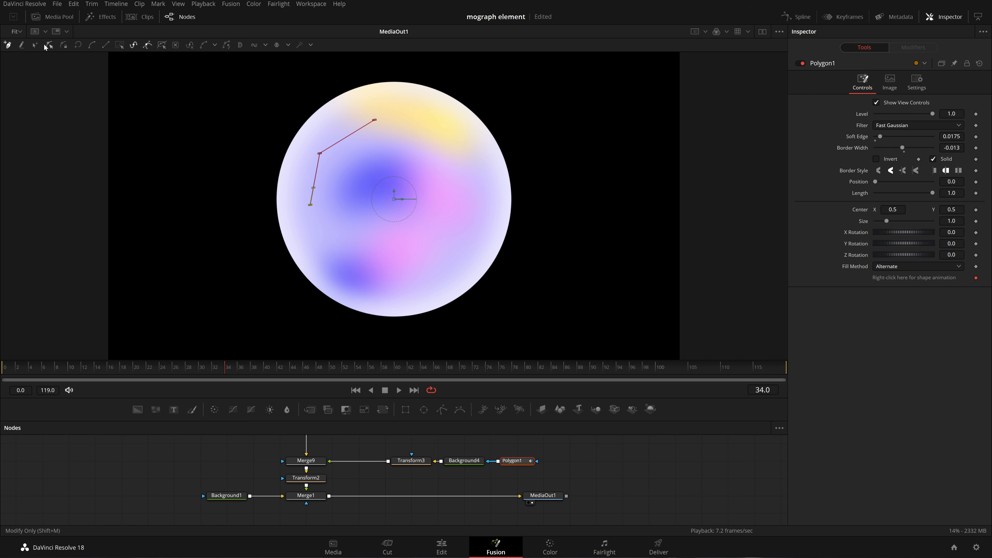
pyautogui.click(33, 45)
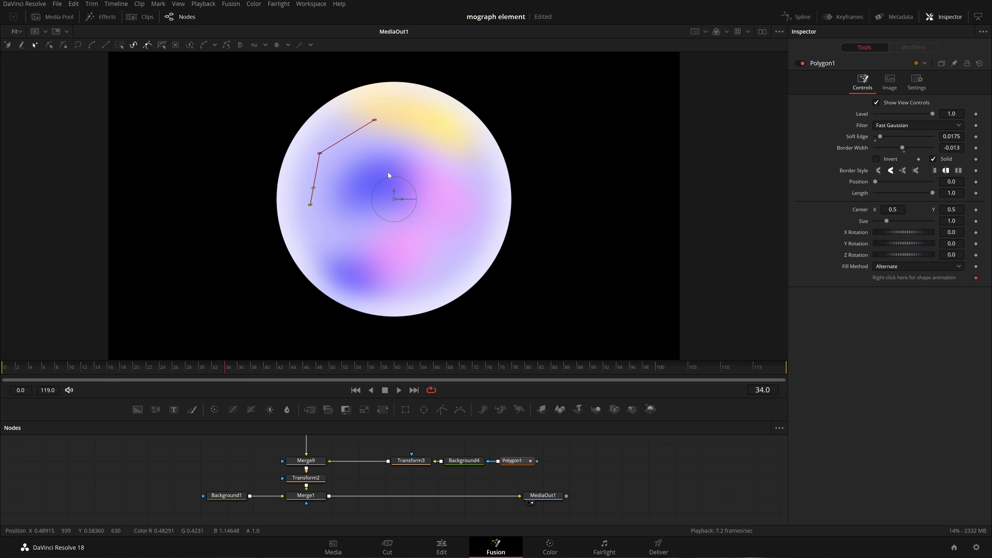
pyautogui.hotkey('shift', 's')
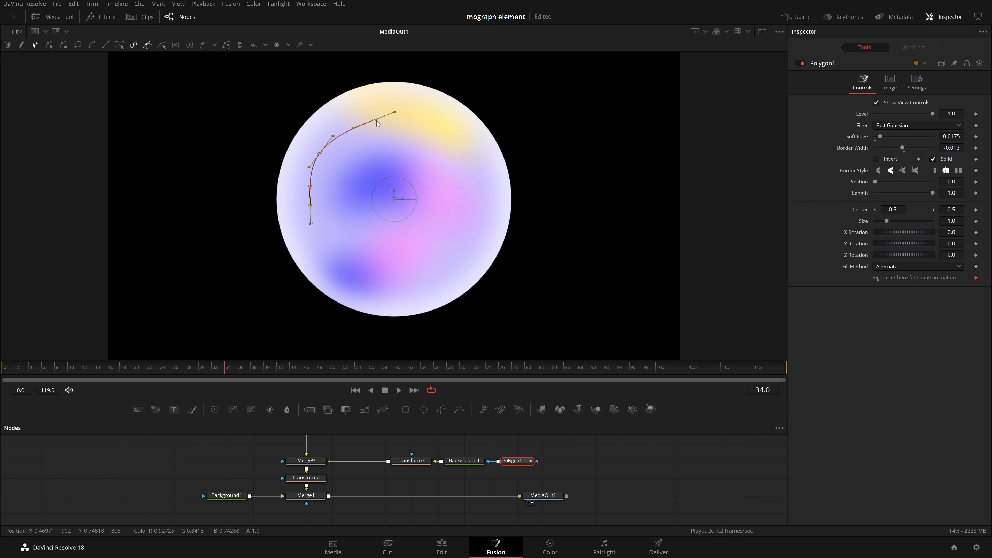
# Step: Shift the open curve closer to the ball's upper-left rim and reshape its middle and lower points into a rounder arc
pyautogui.moveTo(375, 121); pyautogui.dragTo(369, 111)
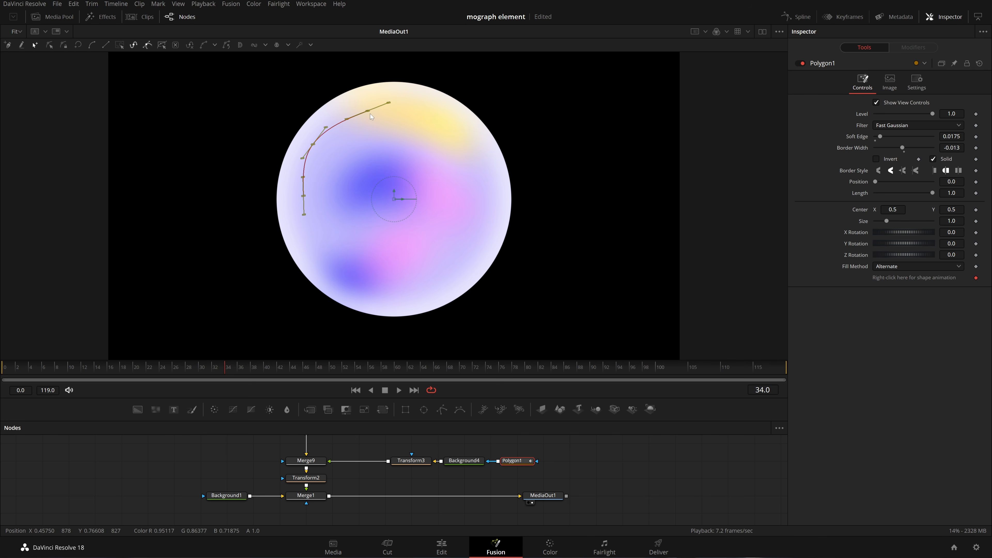
pyautogui.click(313, 143)
pyautogui.moveTo(326, 128)
pyautogui.mouseDown()
pyautogui.moveTo(336, 113)
pyautogui.moveTo(347, 121)
pyautogui.moveTo(347, 106)
pyautogui.moveTo(334, 123)
pyautogui.mouseUp()
pyautogui.click(369, 112)
pyautogui.click(313, 145)
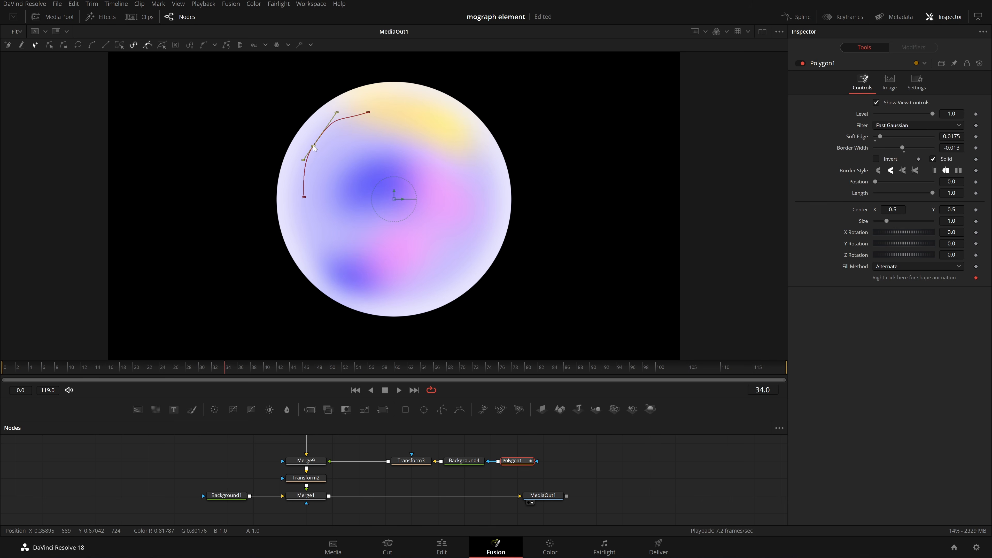
pyautogui.moveTo(334, 117); pyautogui.dragTo(317, 152)
pyautogui.moveTo(303, 198); pyautogui.dragTo(315, 218)
pyautogui.click(318, 152)
pyautogui.moveTo(318, 152); pyautogui.dragTo(315, 148)
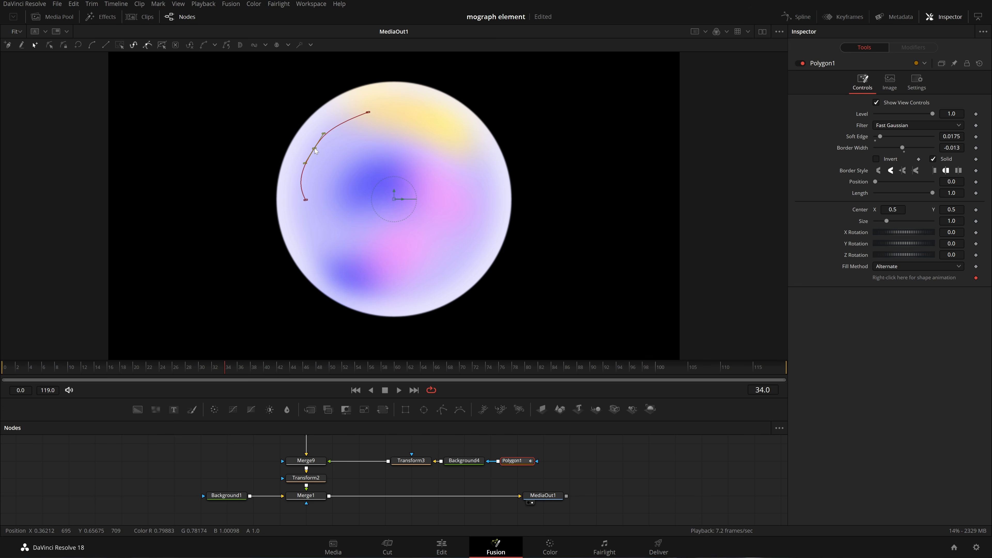
# Step: Refine both end points and the middle point of the highlight curve so it runs parallel to the ball's rim
pyautogui.click(368, 113)
pyautogui.moveTo(391, 104); pyautogui.dragTo(369, 114)
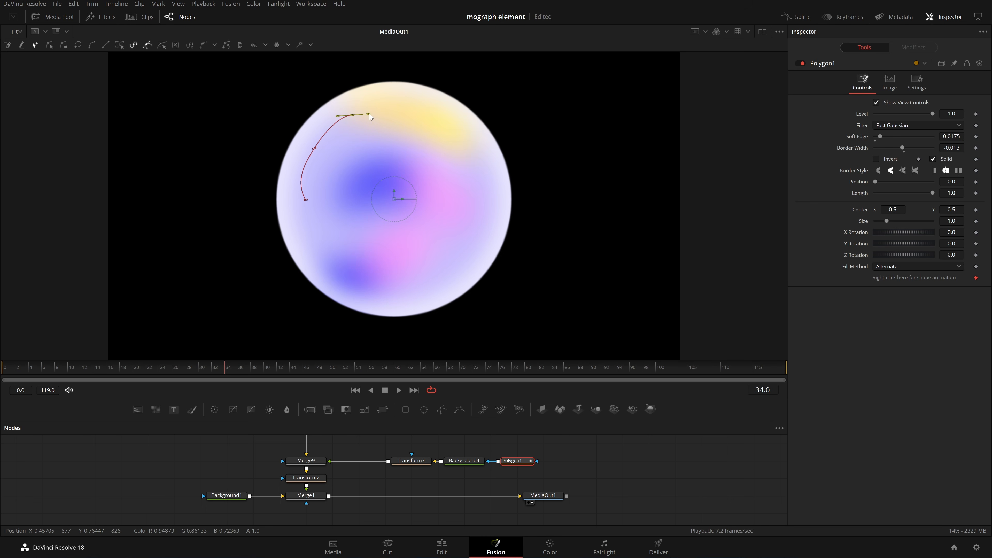
pyautogui.click(314, 148)
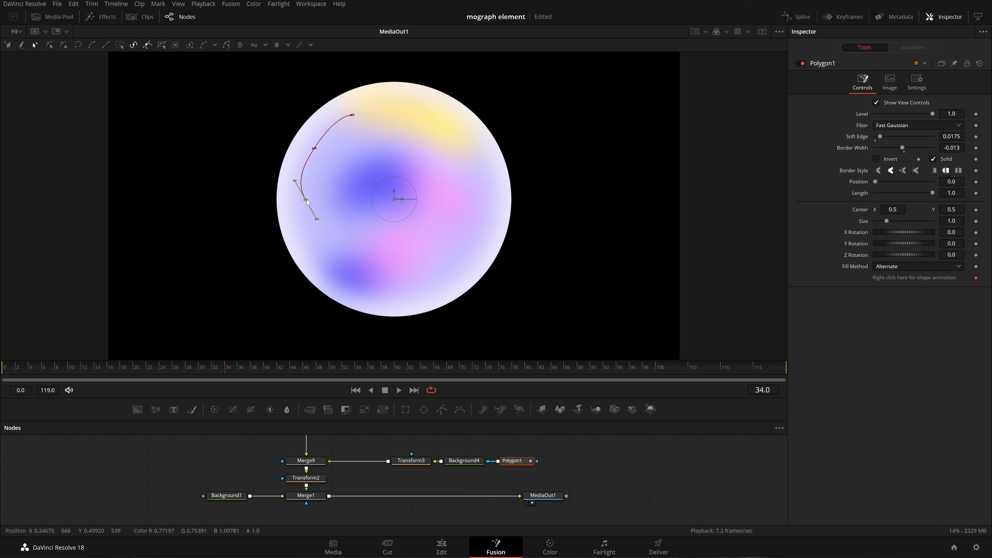
pyautogui.moveTo(307, 200); pyautogui.dragTo(302, 228)
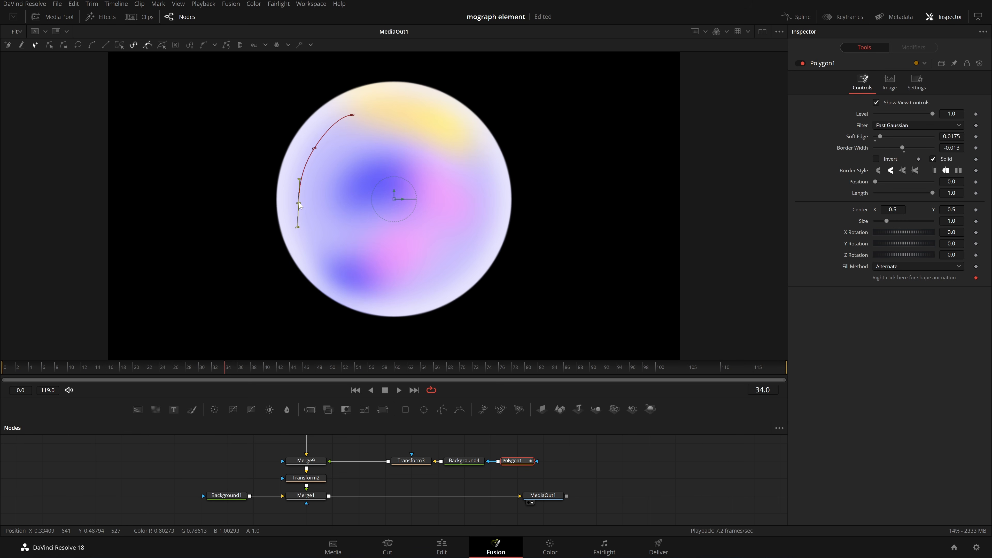
pyautogui.click(314, 148)
pyautogui.moveTo(313, 149); pyautogui.dragTo(310, 149)
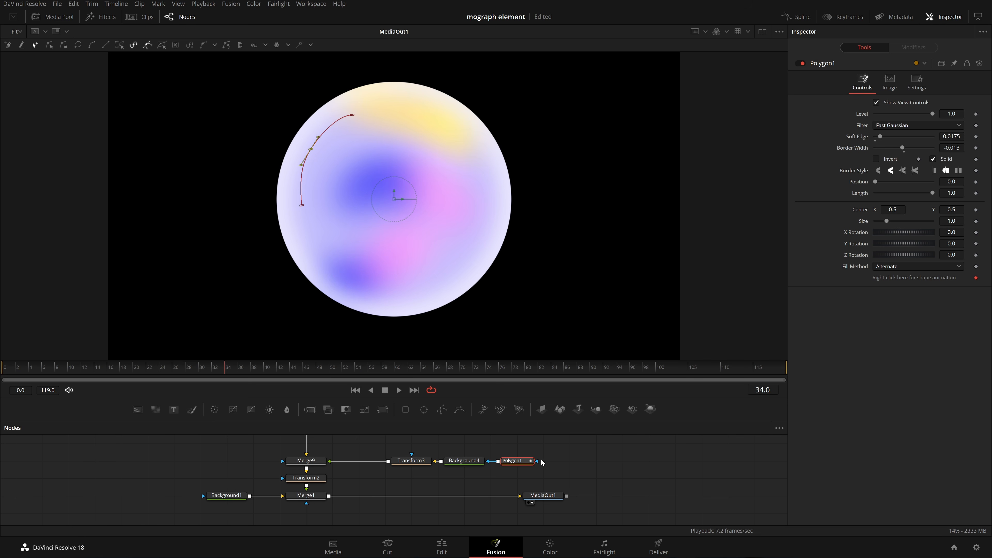
# Step: Set Polygon1's Border Width to 0.041 and its Soft Edge to 0.0346, and save the project
pyautogui.moveTo(952, 148); pyautogui.dragTo(964, 148)
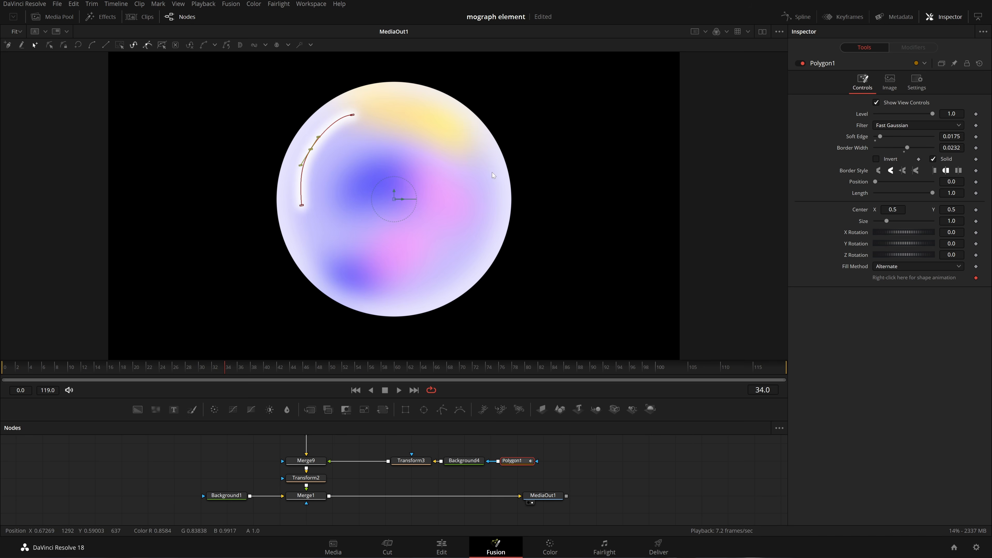
pyautogui.click(581, 442)
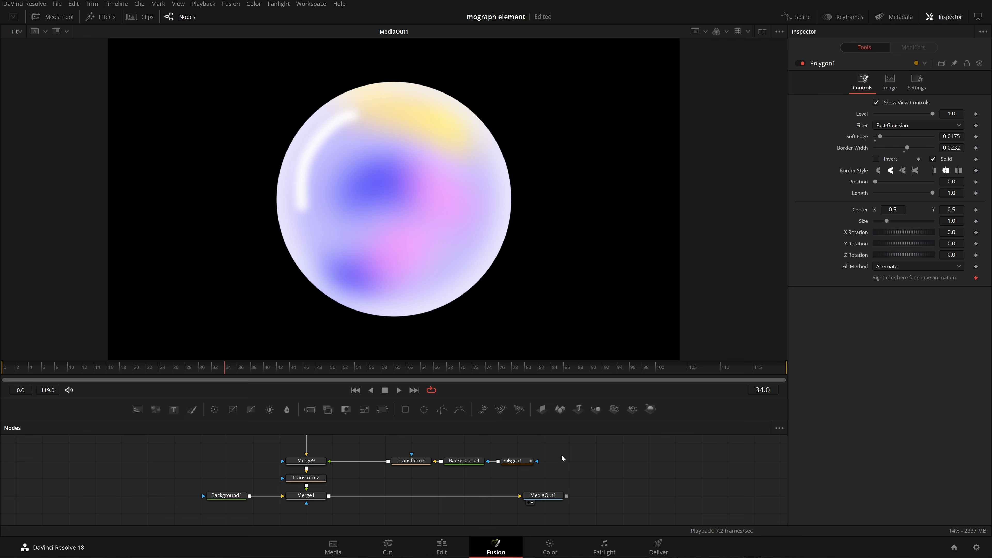
pyautogui.click(519, 463)
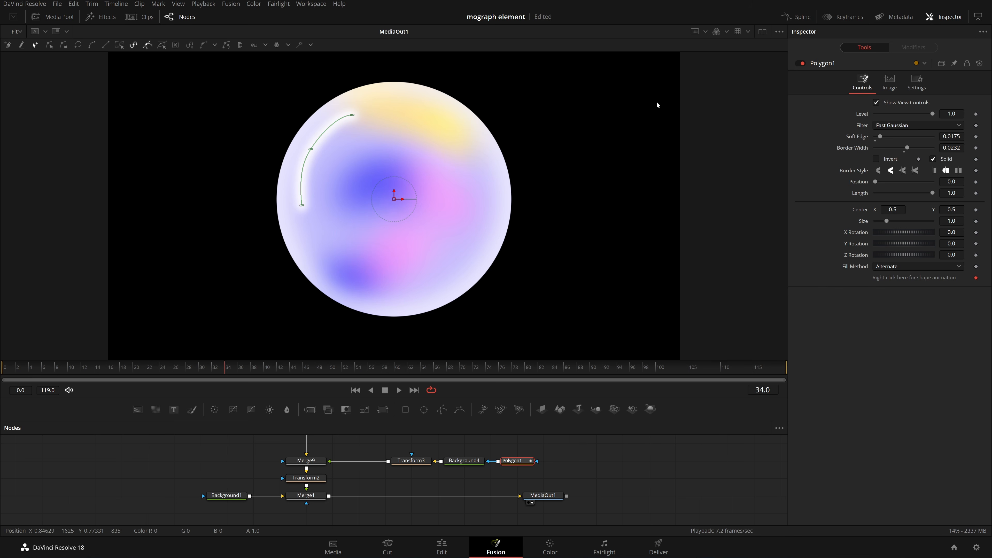
pyautogui.moveTo(908, 149)
pyautogui.mouseDown()
pyautogui.moveTo(886, 139)
pyautogui.moveTo(911, 149)
pyautogui.mouseUp()
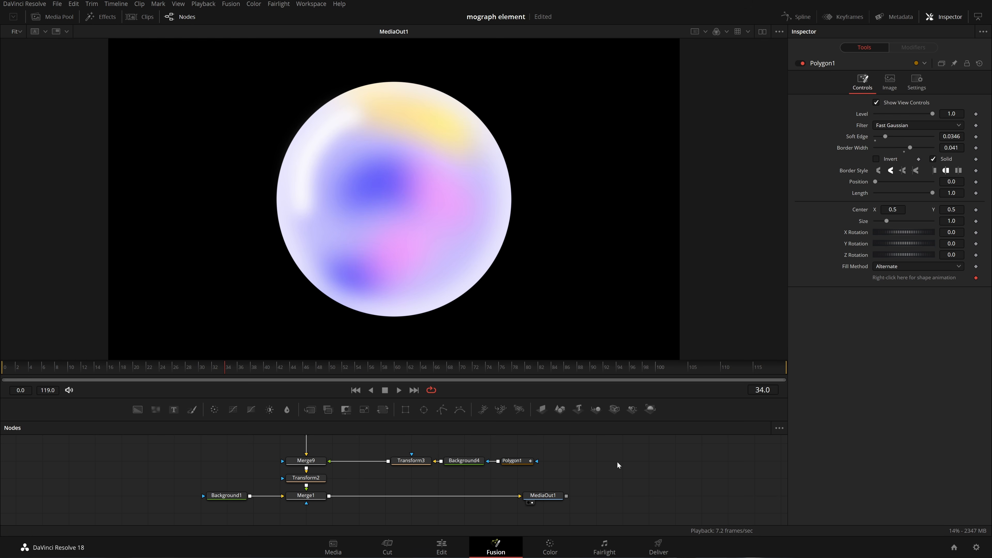
pyautogui.click(408, 46)
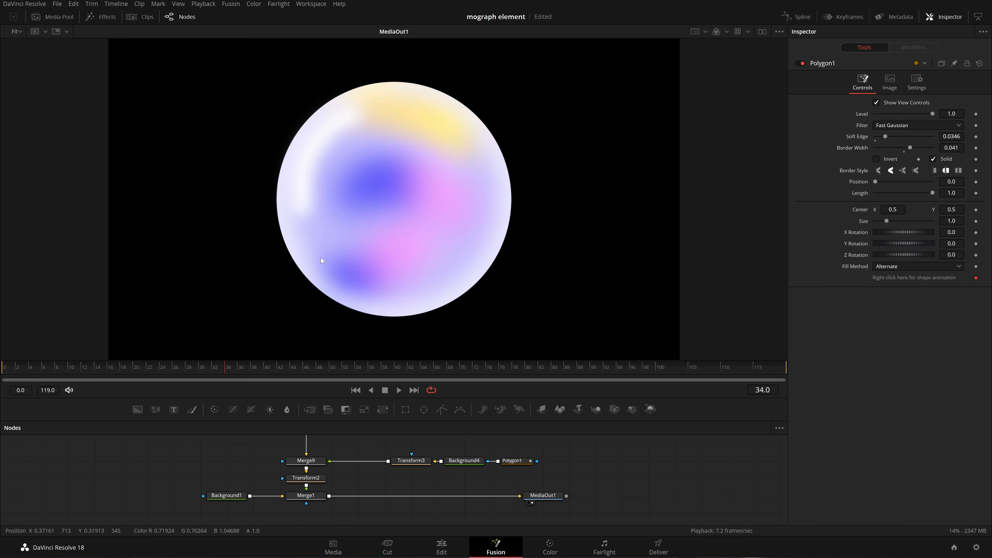
pyautogui.hotkey('ctrl', 's')
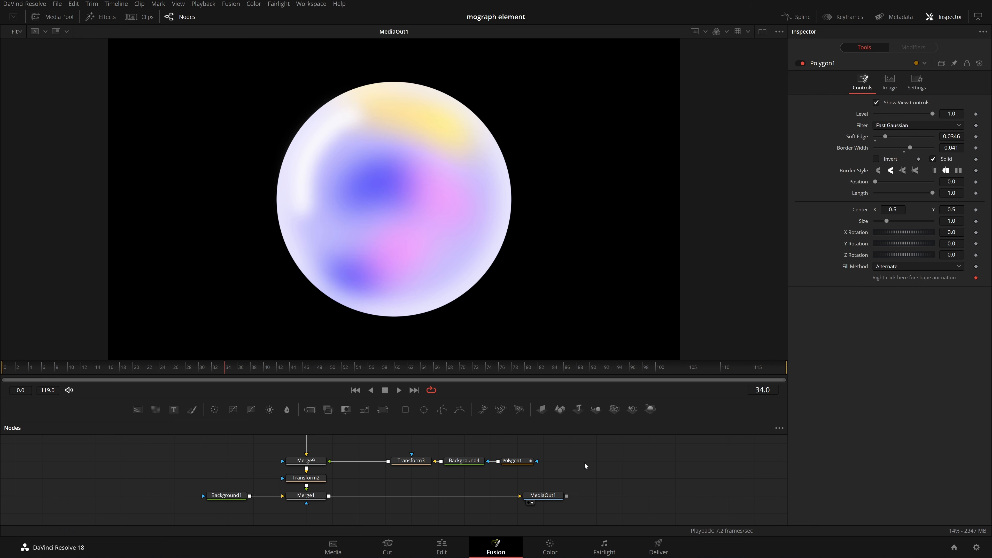
# Step: Delete the Polygon1 node and connect a new ellipse mask to Background4 in its place
pyautogui.hscroll(1, 587, 457)
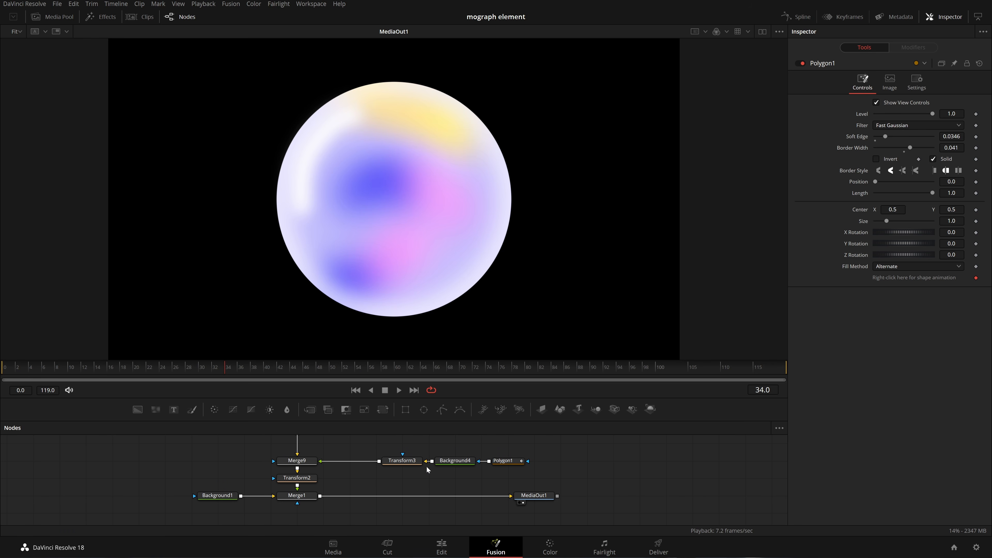
pyautogui.click(455, 463)
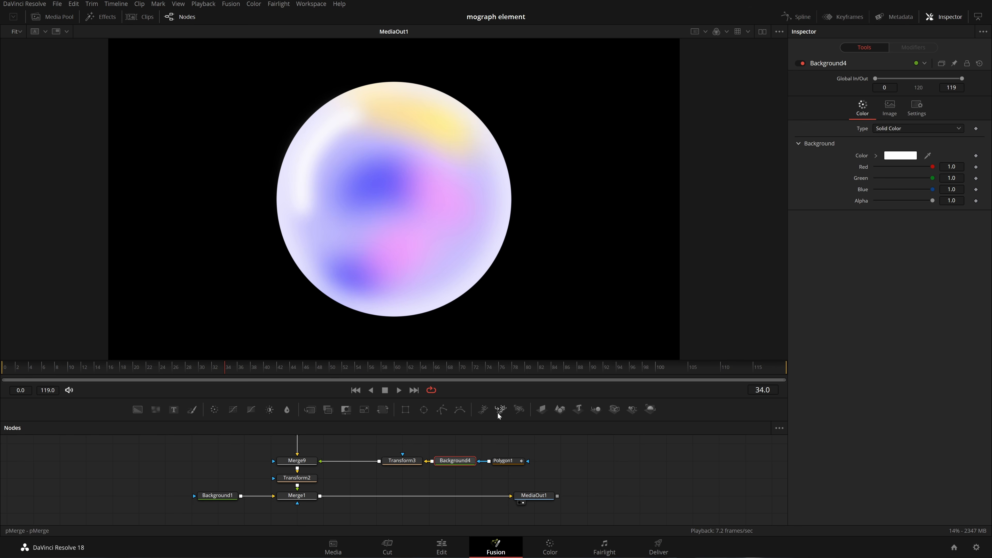
pyautogui.click(508, 462)
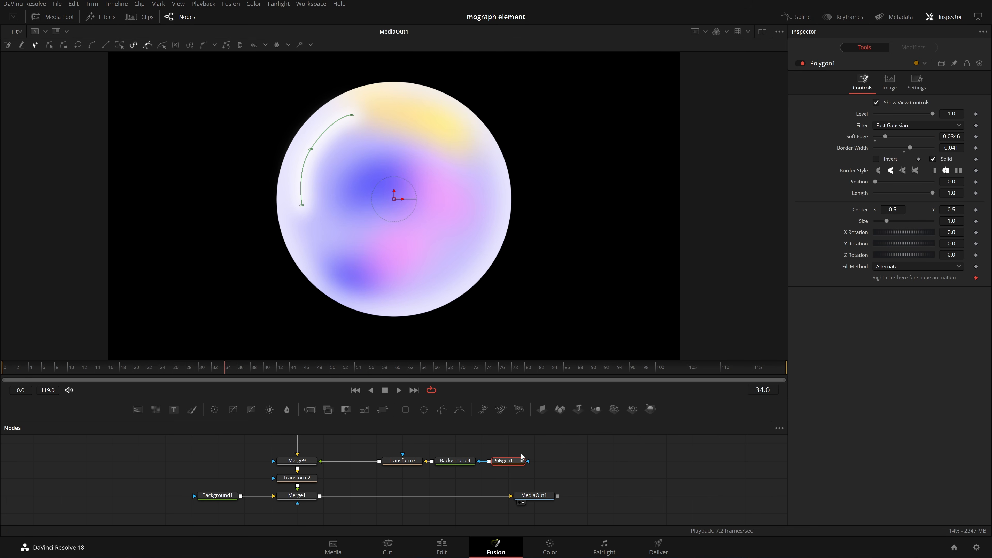
pyautogui.press('Delete')
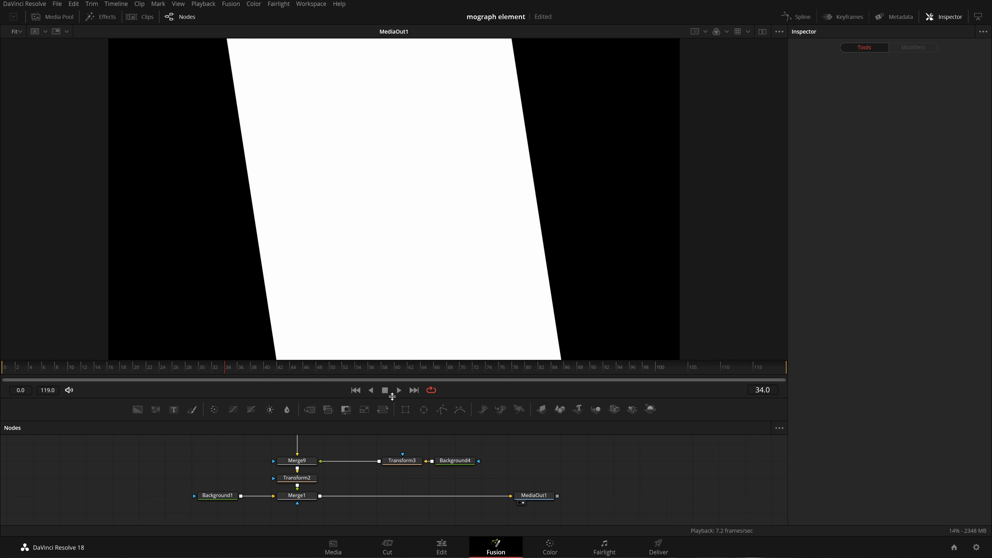
pyautogui.moveTo(424, 411); pyautogui.dragTo(458, 462)
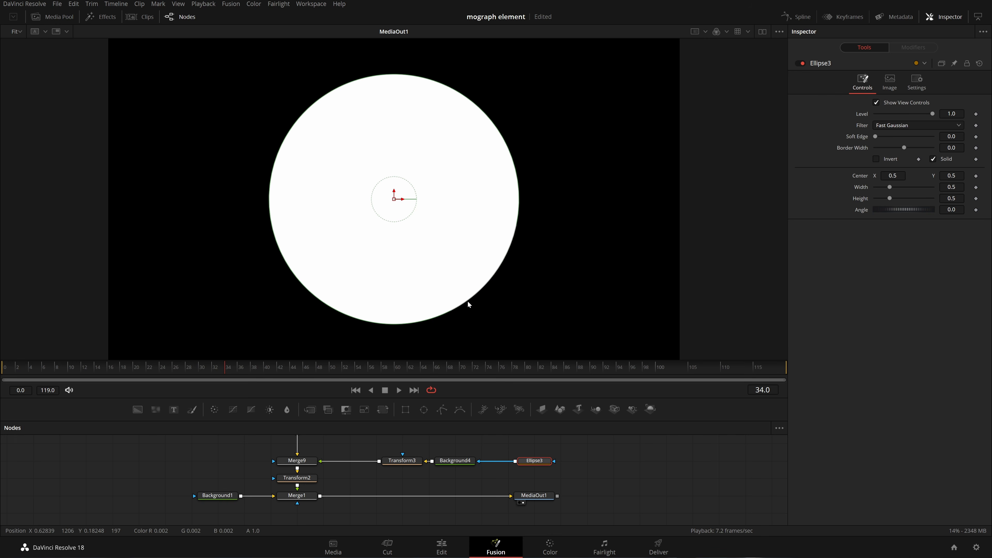
# Step: Shape Ellipse3 into a small oval on the ball's upper-left side, about 0.037 wide and 0.062 high, angled about 32.2
pyautogui.moveTo(467, 301); pyautogui.dragTo(416, 230)
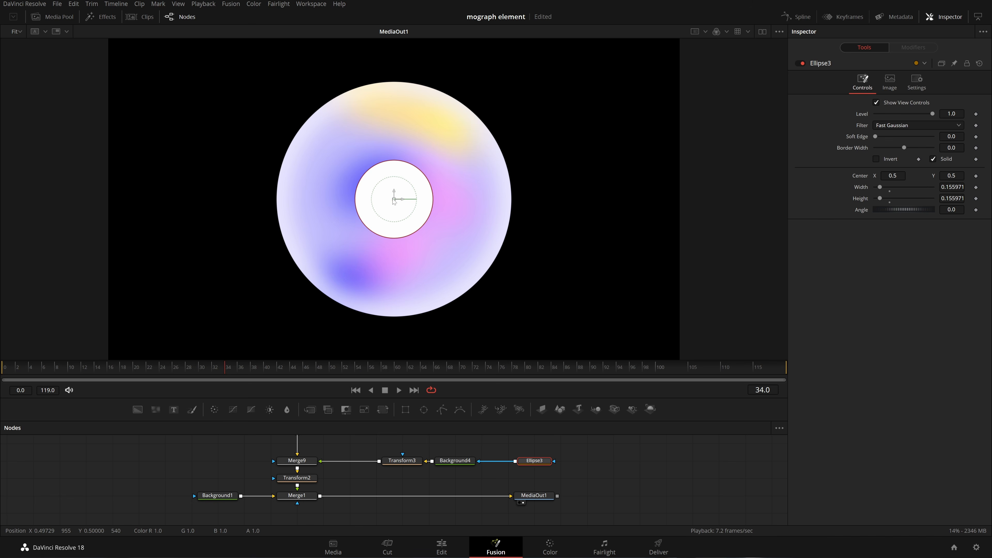
pyautogui.moveTo(393, 199); pyautogui.dragTo(356, 176)
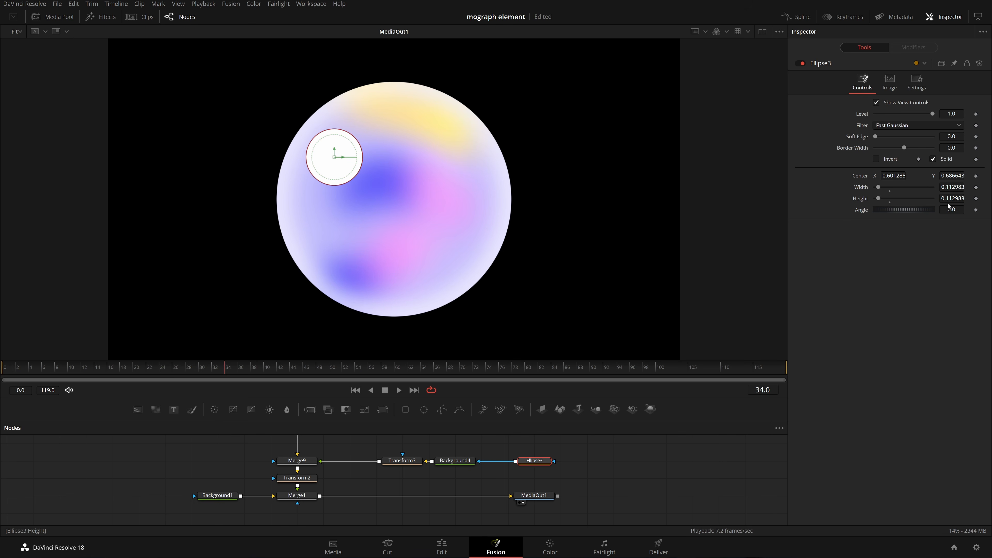
pyautogui.moveTo(950, 199); pyautogui.dragTo(955, 199)
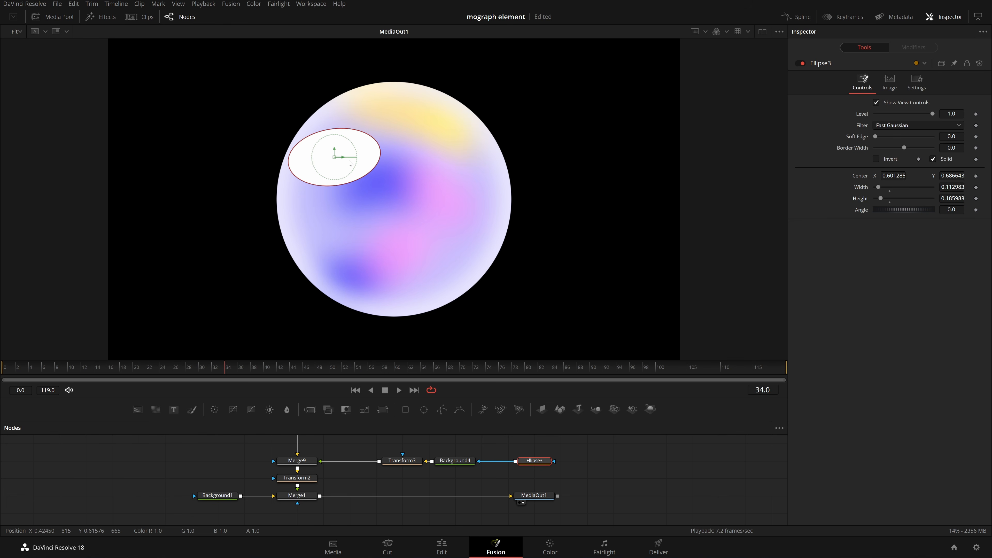
pyautogui.moveTo(356, 157); pyautogui.dragTo(353, 145)
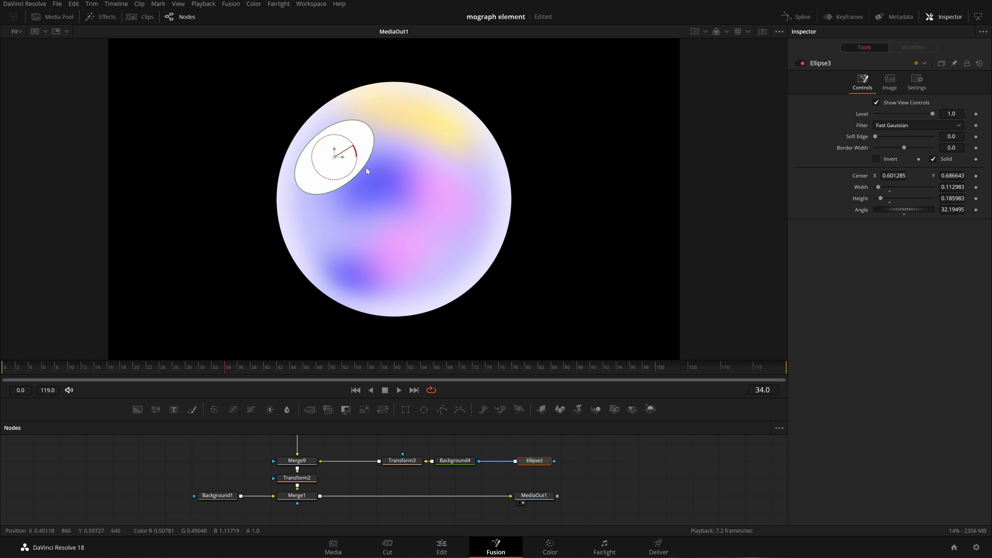
pyautogui.moveTo(366, 169); pyautogui.dragTo(339, 146)
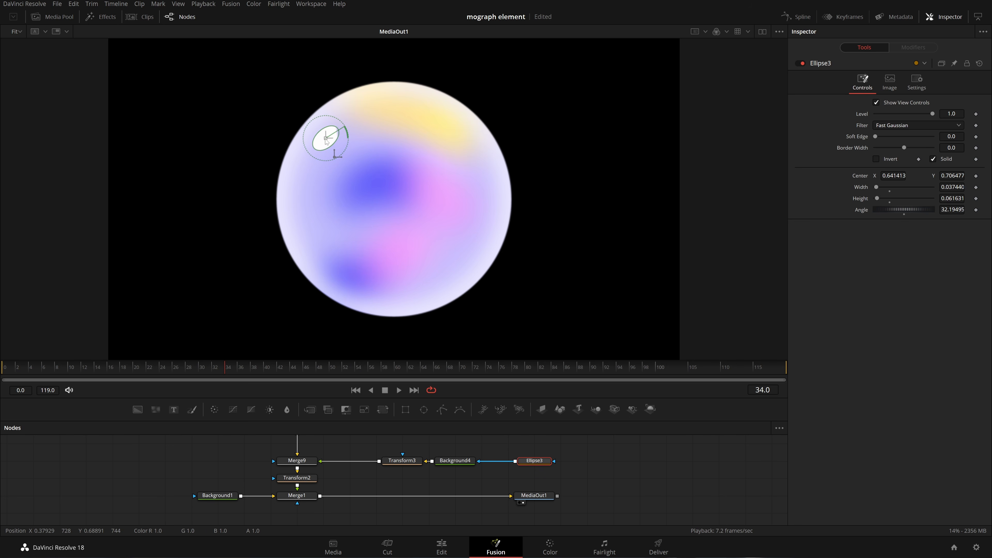
pyautogui.click(589, 500)
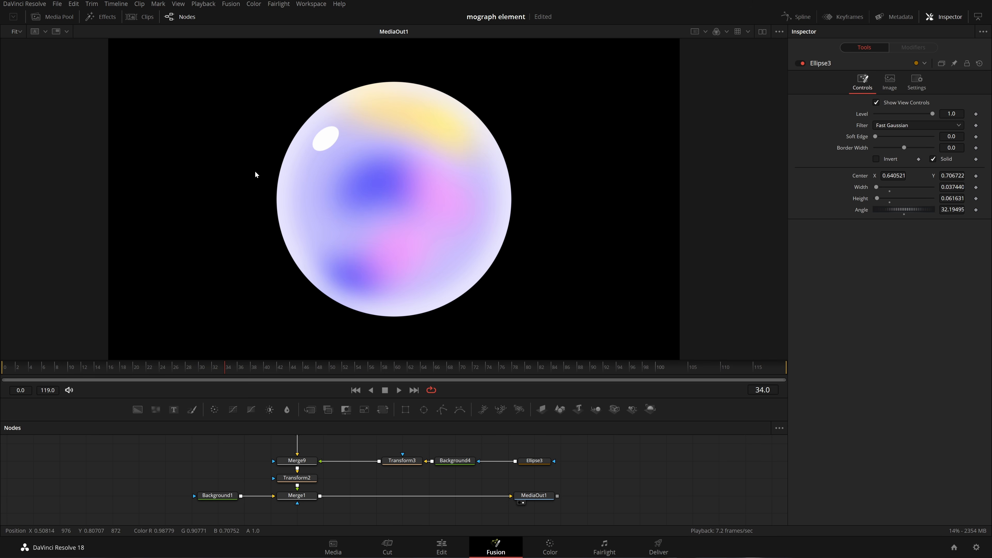
# Step: Add a second ellipse mask after Ellipse3, about 0.031 wide and 0.04 high, angled about 51.2, just below the first oval
pyautogui.moveTo(572, 471); pyautogui.dragTo(548, 464)
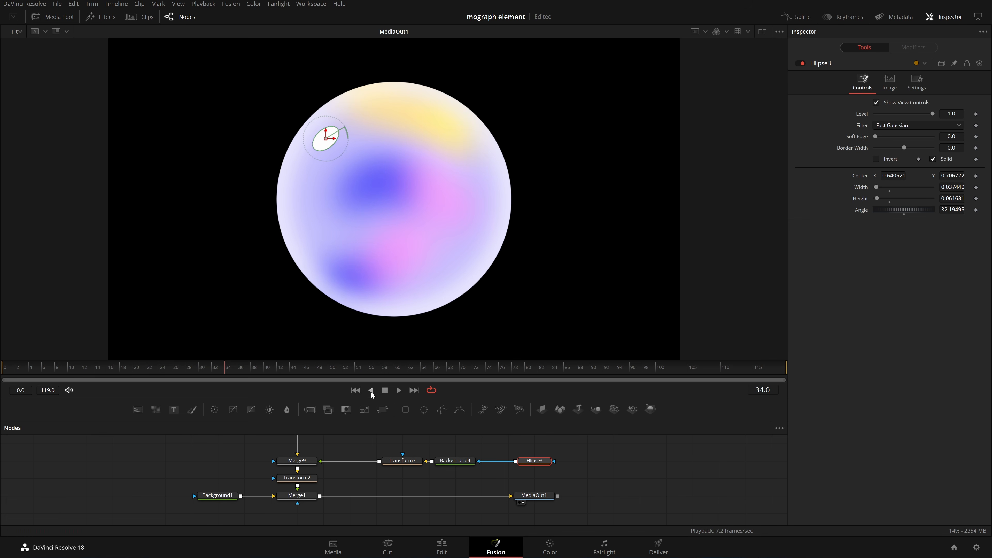
pyautogui.click(425, 409)
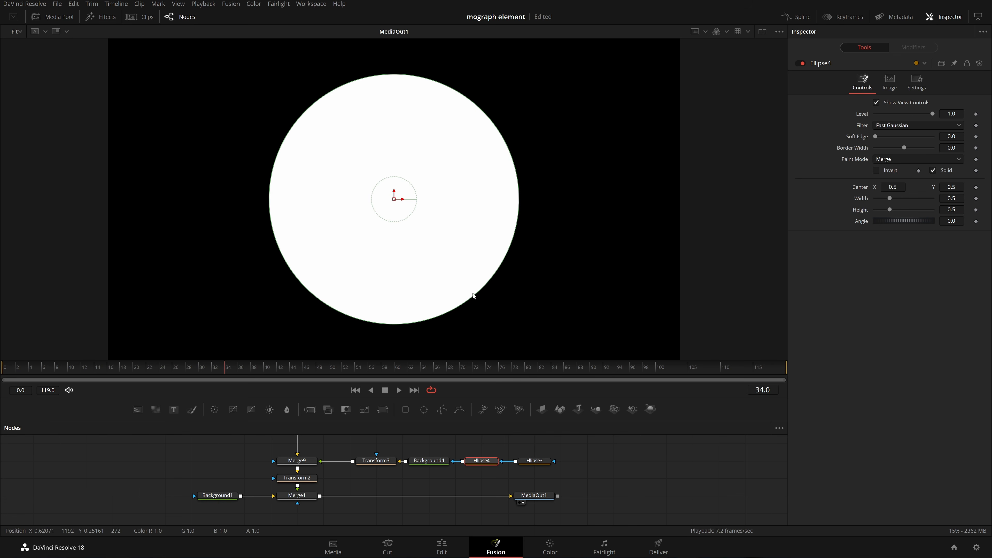
pyautogui.moveTo(478, 292); pyautogui.dragTo(309, 164)
pyautogui.click(601, 481)
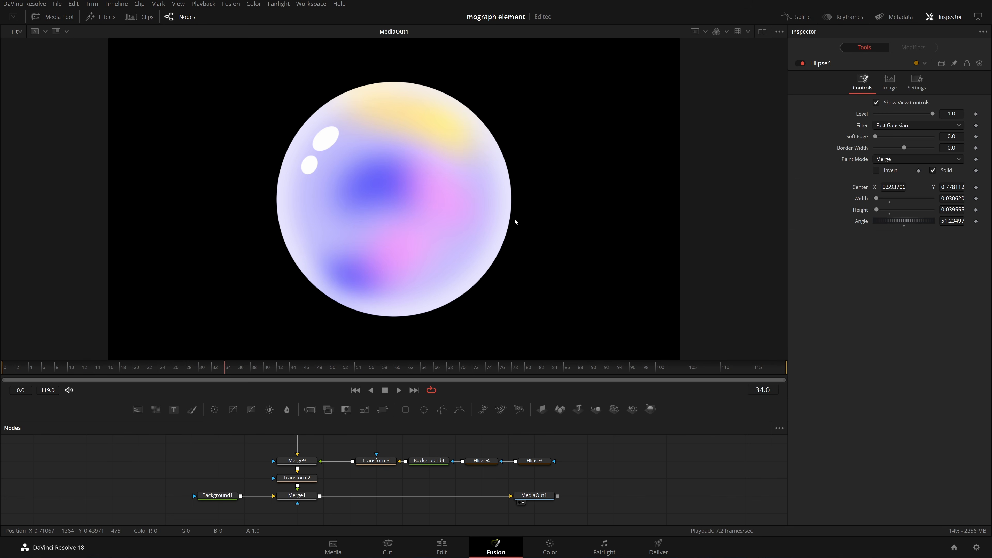
# Step: Set the Soft Edge of both small oval masks, Ellipse4 and Ellipse3, to 0.0021
pyautogui.click(386, 462)
pyautogui.click(469, 461)
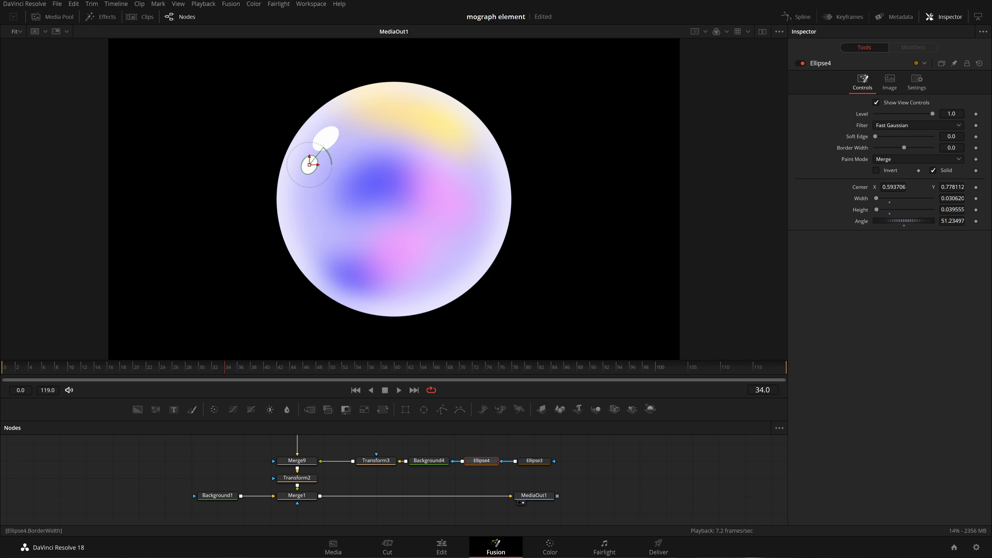
pyautogui.moveTo(951, 137); pyautogui.dragTo(959, 136)
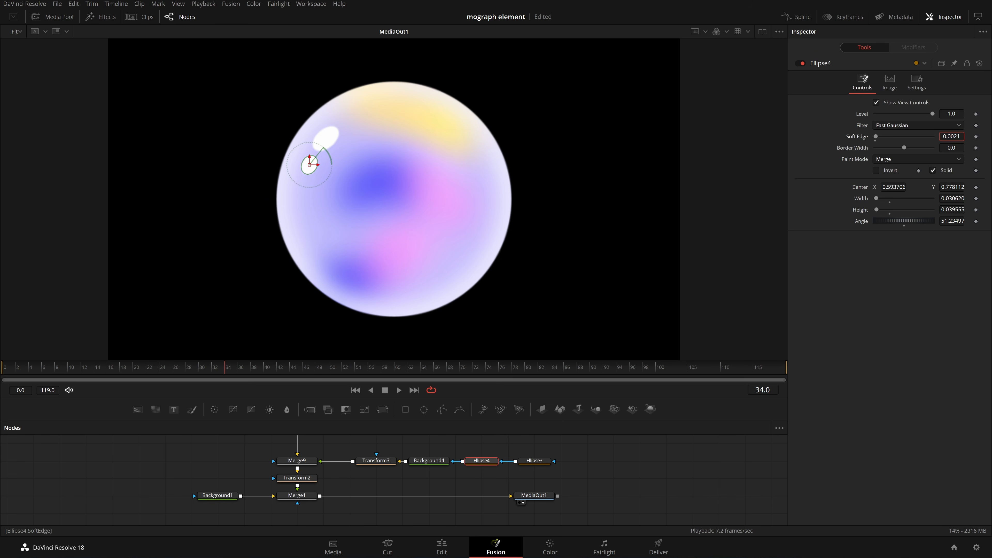
pyautogui.click(534, 460)
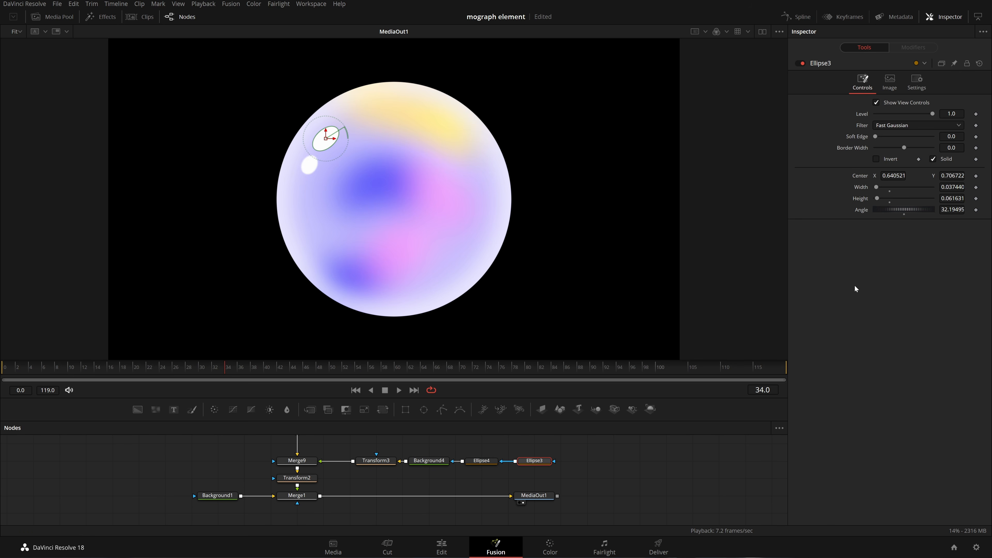
pyautogui.moveTo(951, 136); pyautogui.dragTo(959, 137)
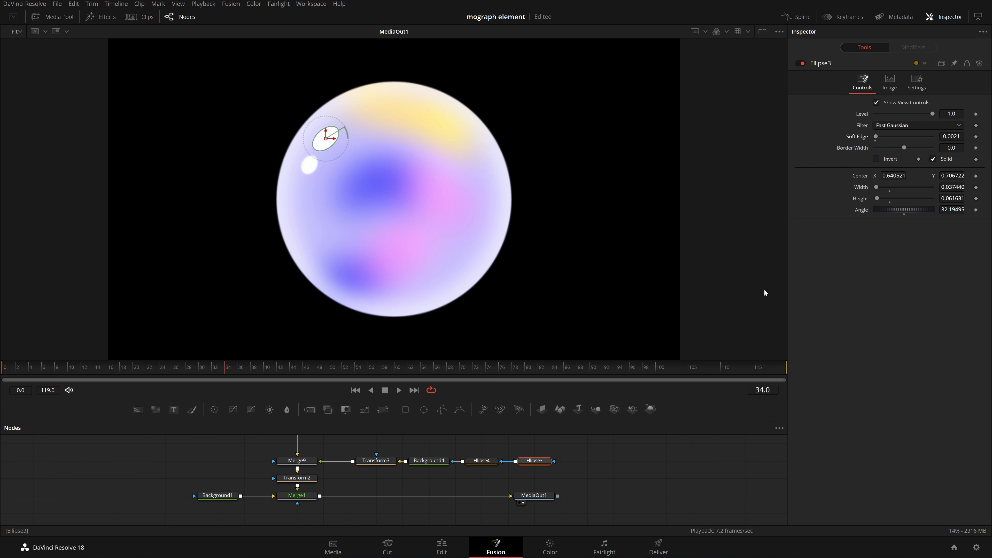
pyautogui.click(618, 473)
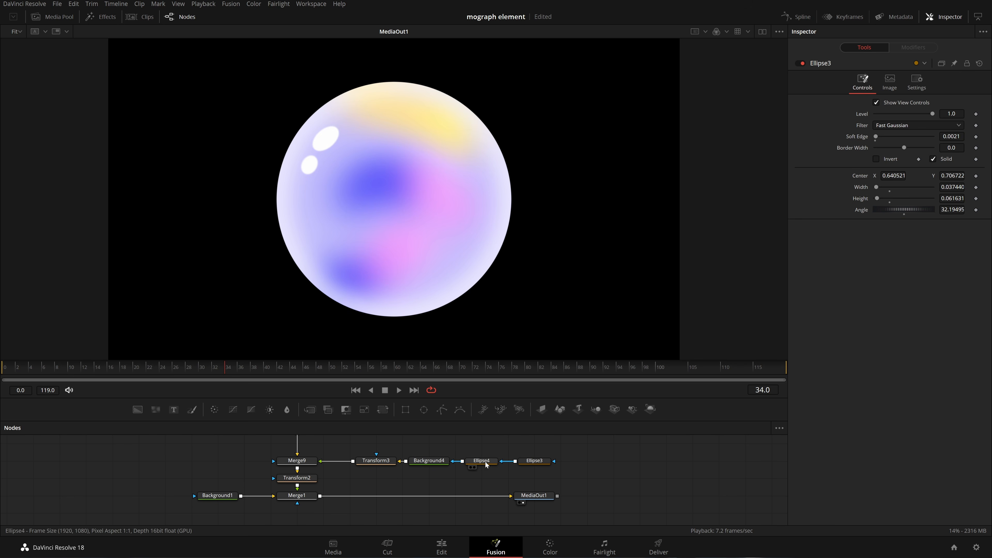
# Step: Try a stronger blur on the highlights, with a Soft Edge of 0.0169 on Ellipse3 and 0.0109 on Ellipse4
pyautogui.click(474, 464)
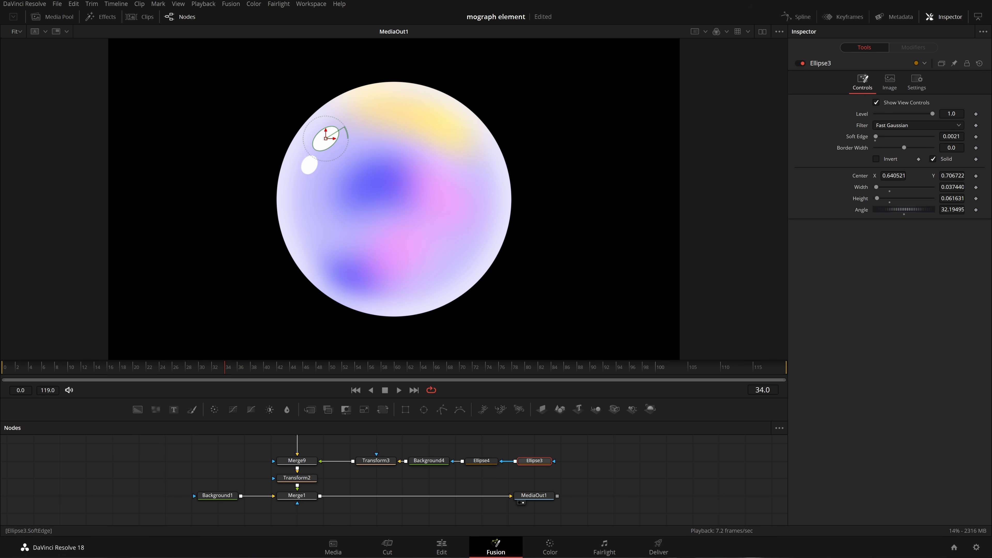
pyautogui.click(952, 136)
pyautogui.write('0.0169')
pyautogui.press('Return')
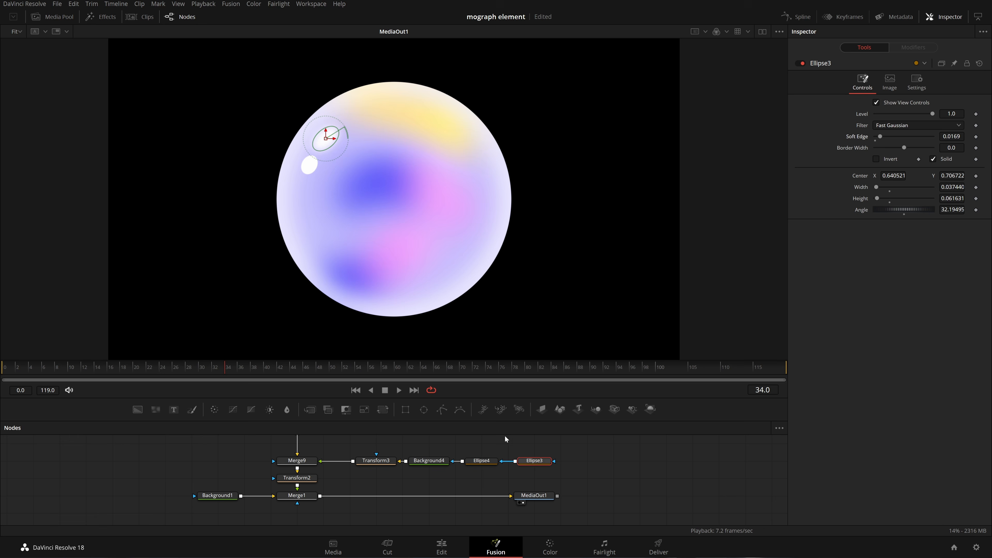
pyautogui.click(481, 460)
pyautogui.click(952, 137)
pyautogui.write('0.0109')
pyautogui.press('Return')
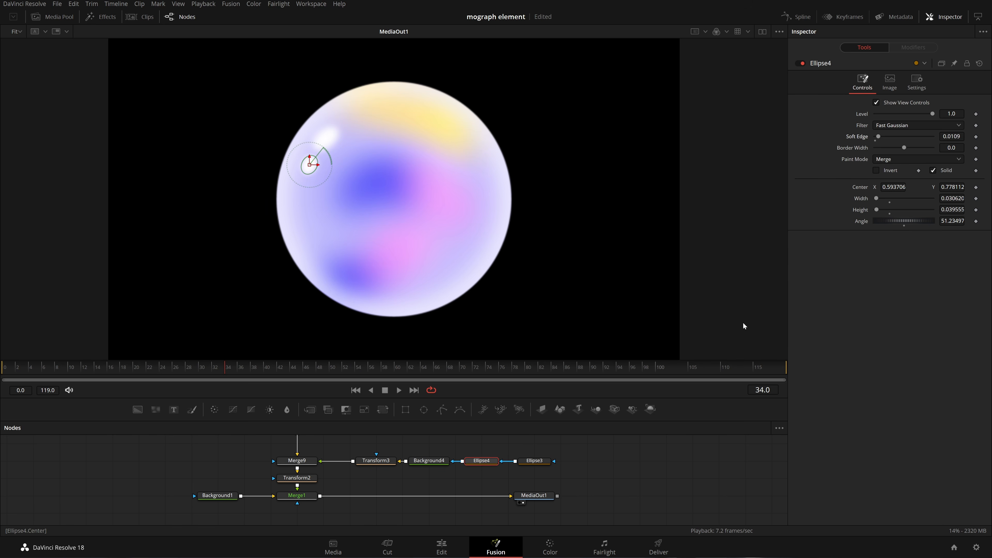
pyautogui.click(617, 463)
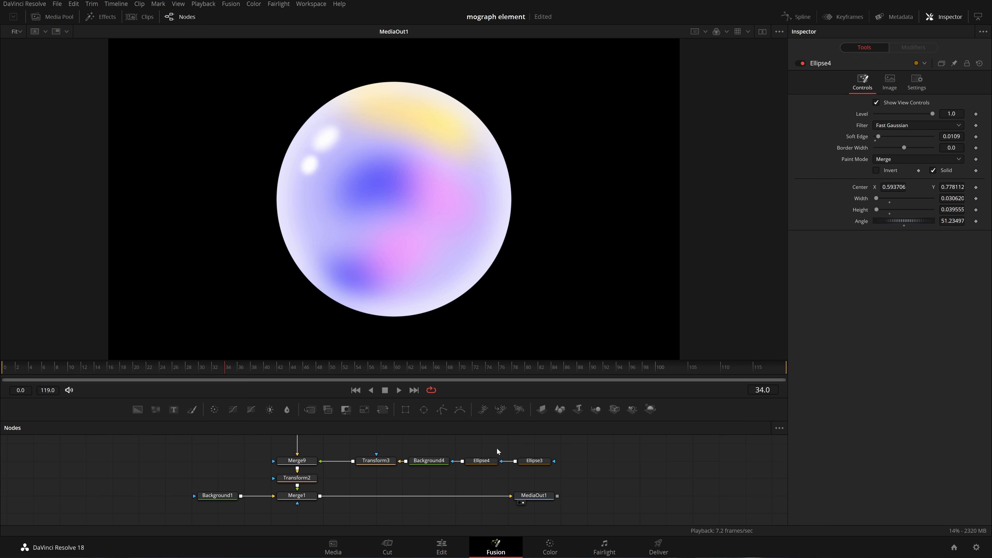
# Step: Reset the Soft Edge of Ellipse4 and Ellipse3 to 0 for crisp highlight edges
pyautogui.click(482, 461)
pyautogui.click(952, 136)
pyautogui.write('0')
pyautogui.press('Return')
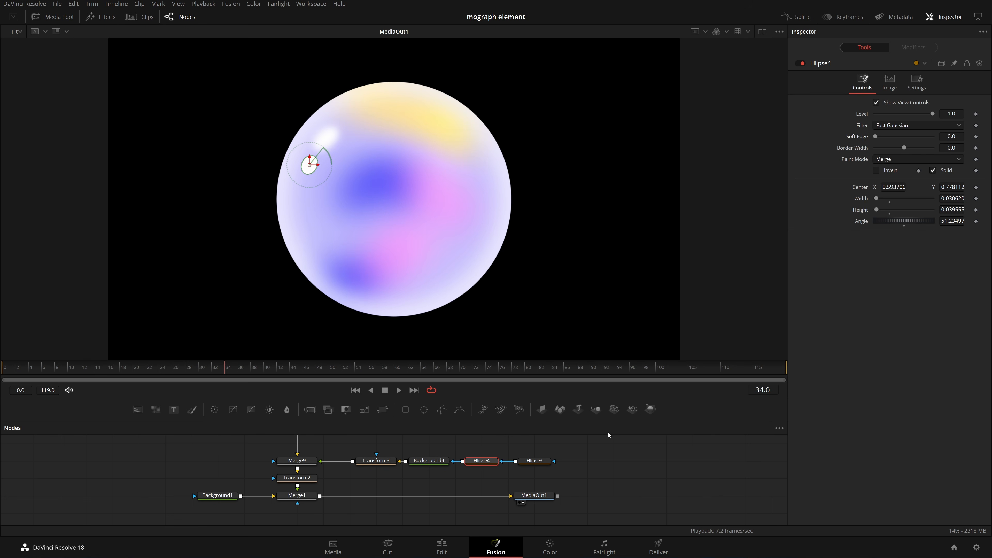
pyautogui.click(534, 462)
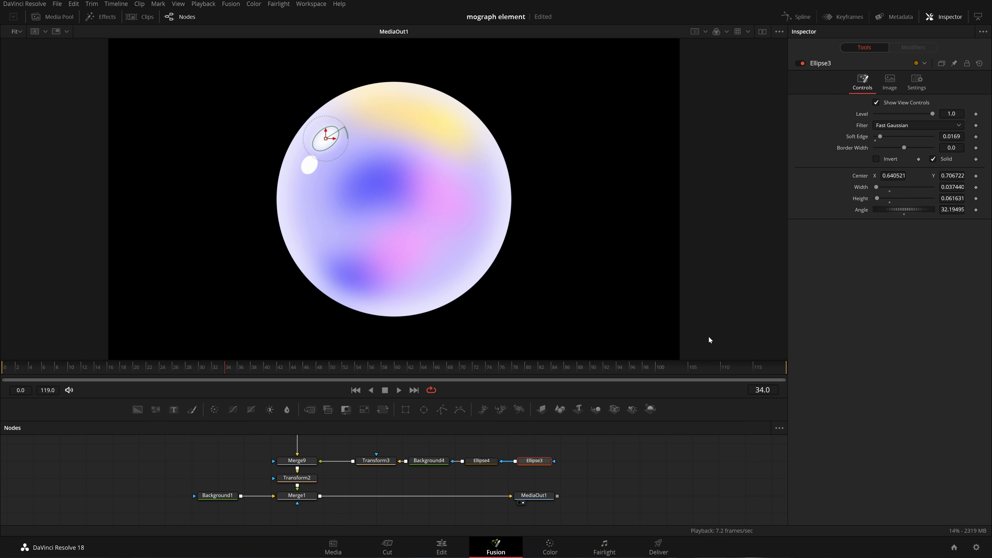
pyautogui.doubleClick(952, 136)
pyautogui.write('0')
pyautogui.press('Return')
pyautogui.click(687, 483)
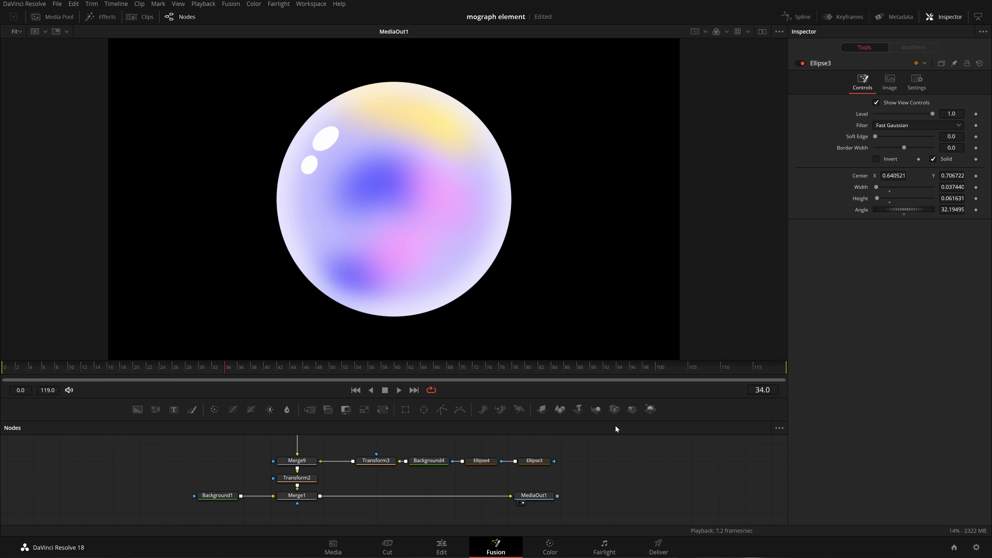
# Step: Reshape the lower oval, Ellipse4, to about 0.024 wide and 0.034 high, angled about 60.7 and centred near X 0.594, Y 0.784
pyautogui.click(481, 460)
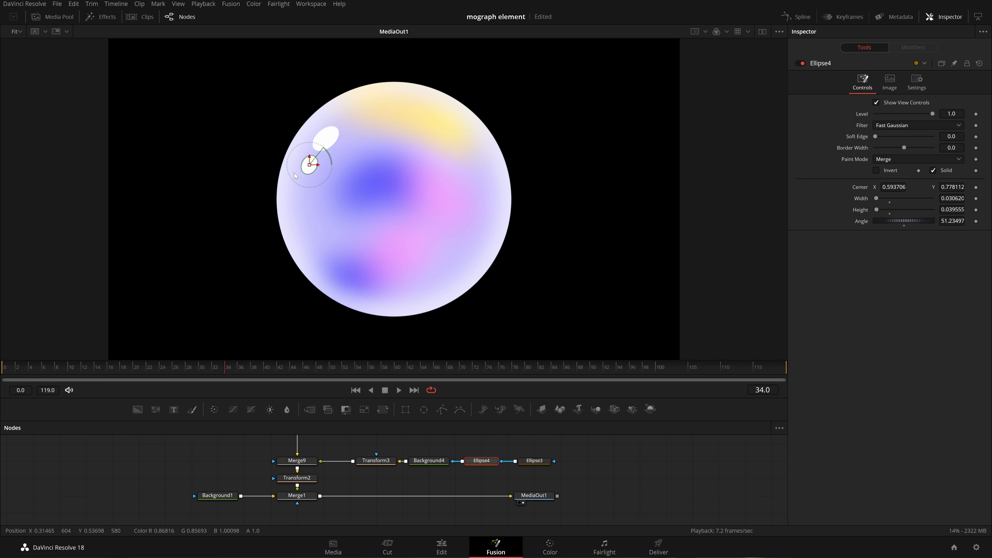
pyautogui.moveTo(304, 175)
pyautogui.mouseDown()
pyautogui.moveTo(322, 146)
pyautogui.moveTo(310, 168)
pyautogui.mouseUp()
pyautogui.click(576, 471)
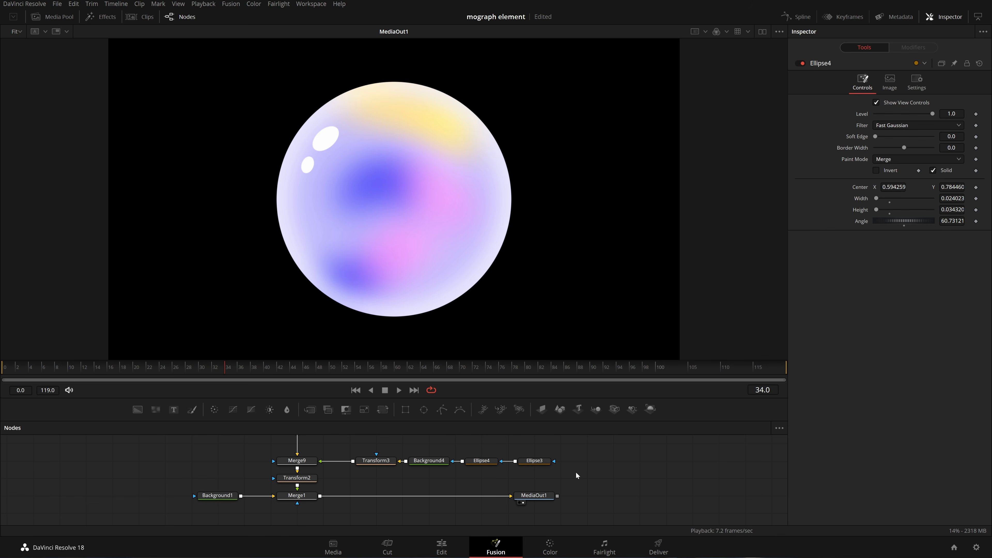